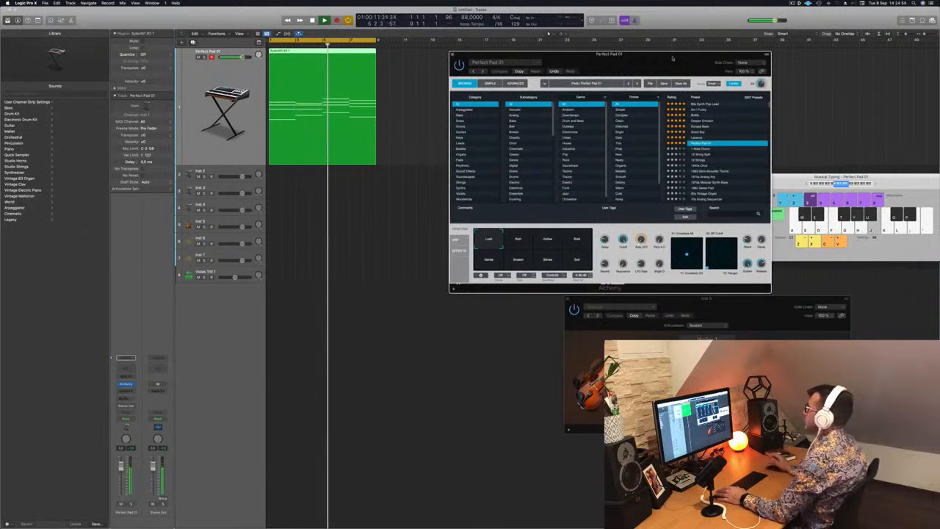
- Move the Alchemy window clear of the arrangement and play the Perfect Pad 01 region from its start
{"action": "left_click_drag", "start_coordinate": [672, 58], "coordinate": [643, 57]}
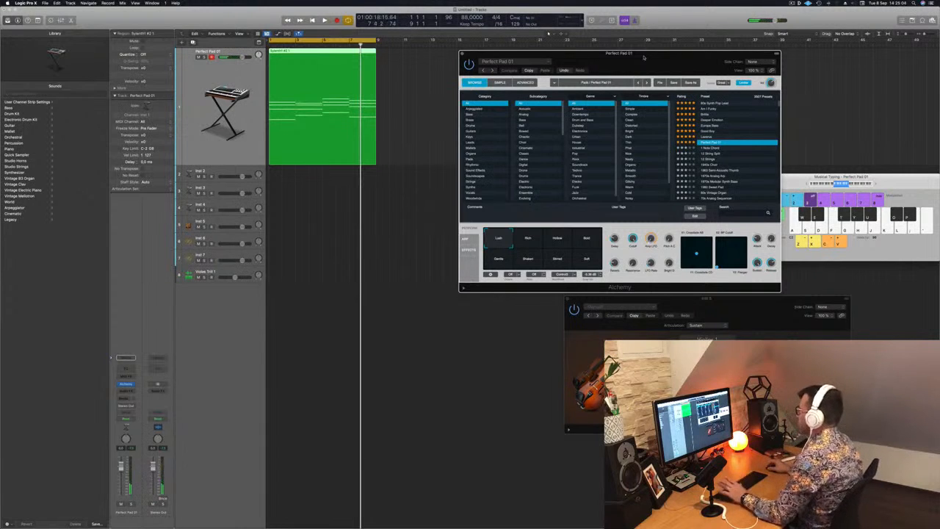
{"action": "mouse_move", "coordinate": [644, 58]}
{"action": "left_mouse_down"}
{"action": "mouse_move", "coordinate": [635, 57]}
{"action": "mouse_move", "coordinate": [657, 63]}
{"action": "left_mouse_up"}
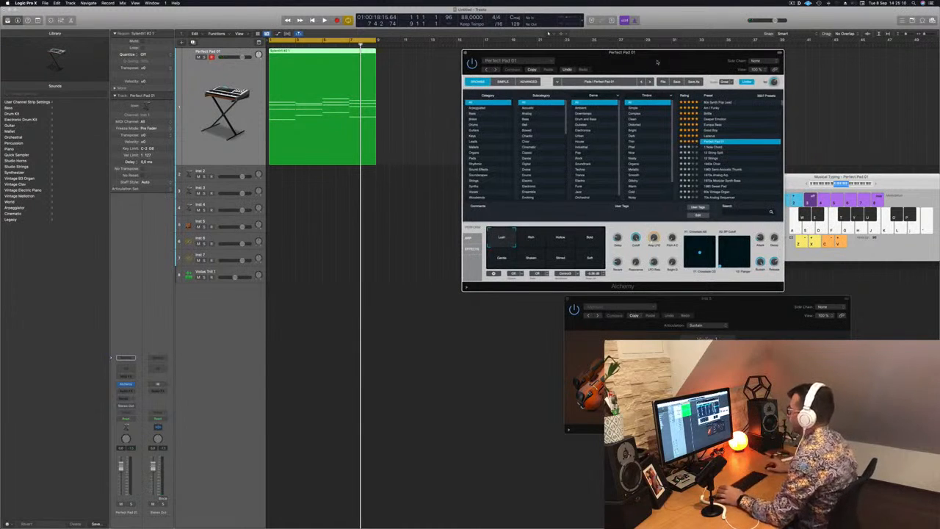
{"action": "left_click_drag", "start_coordinate": [664, 63], "coordinate": [716, 64]}
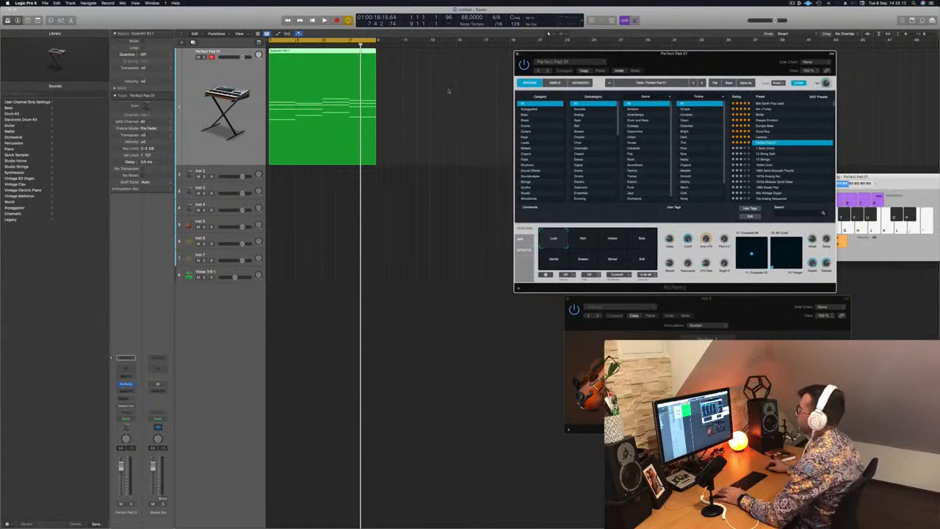
{"action": "left_click", "coordinate": [453, 91]}
{"action": "left_click", "coordinate": [227, 77]}
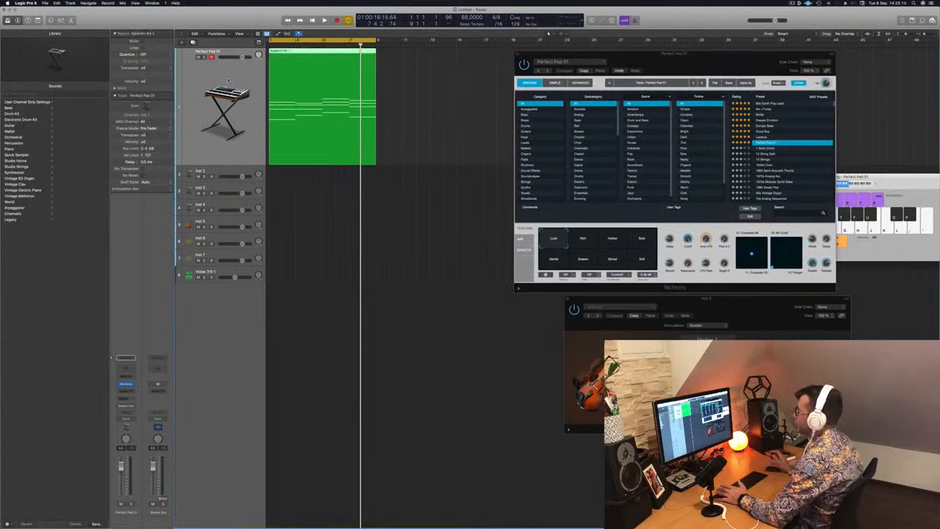
{"action": "key", "text": "Return"}
{"action": "key", "text": "space"}
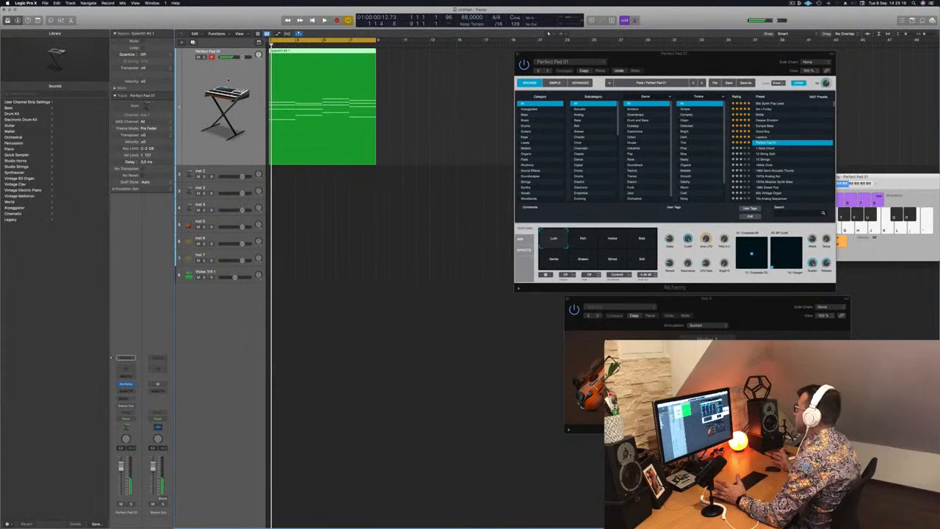
- Copy the Perfect Pad 01 region to bar 11, and transpose all notes of the original region down one octave
{"action": "left_click_drag", "start_coordinate": [320, 53], "coordinate": [456, 53]}
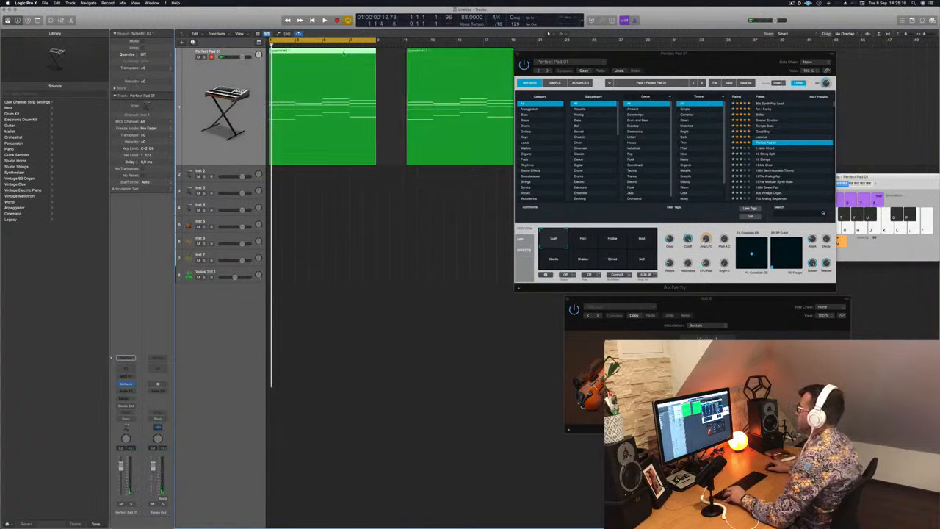
{"action": "key", "text": "p"}
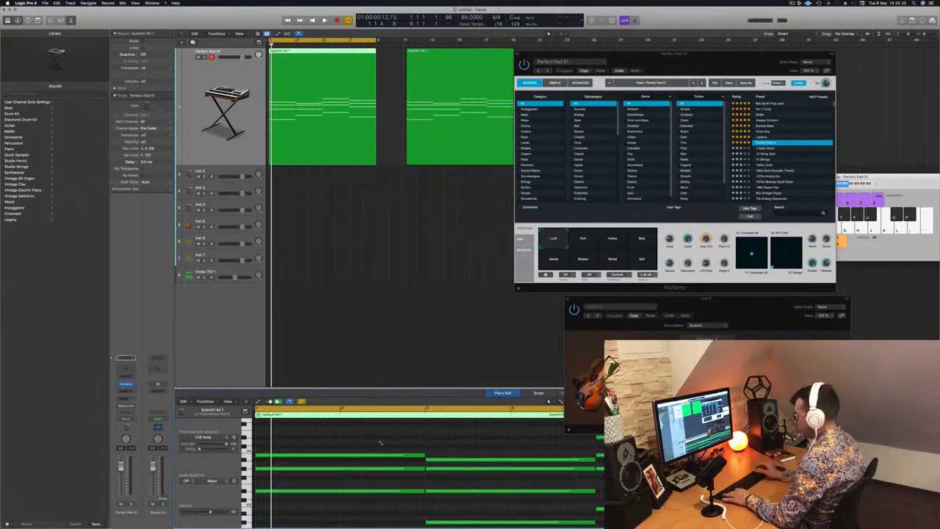
{"action": "key", "text": "super+a"}
{"action": "key", "text": "alt+shift+Down"}
- Play the lowered pad region and review its notes, moving the Alchemy window away from the copied region
{"action": "key", "text": "space"}
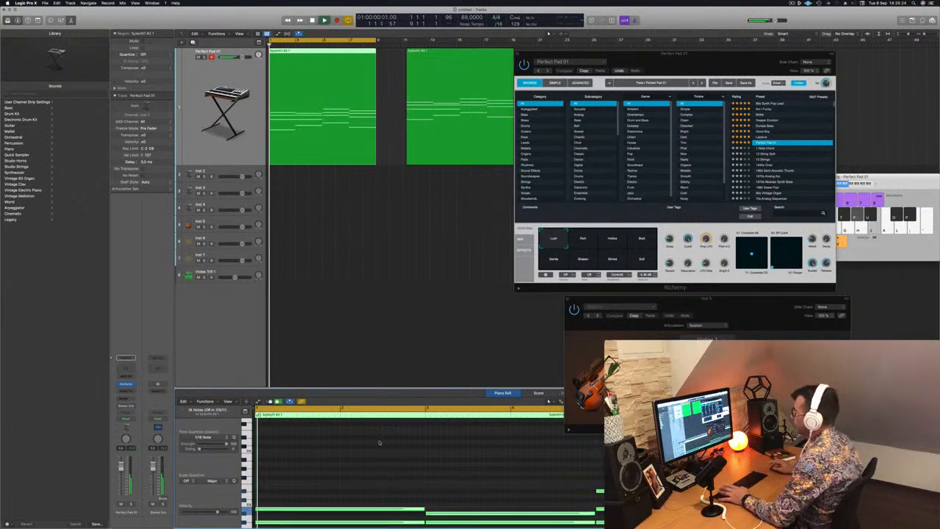
{"action": "left_click_drag", "start_coordinate": [619, 55], "coordinate": [735, 68]}
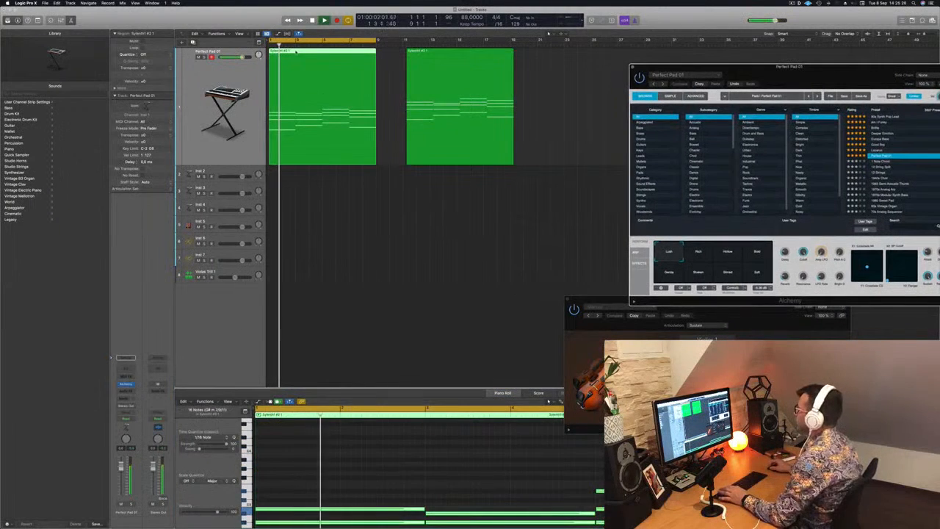
{"action": "scroll", "coordinate": [365, 452], "scroll_direction": "down", "scroll_amount": 5}
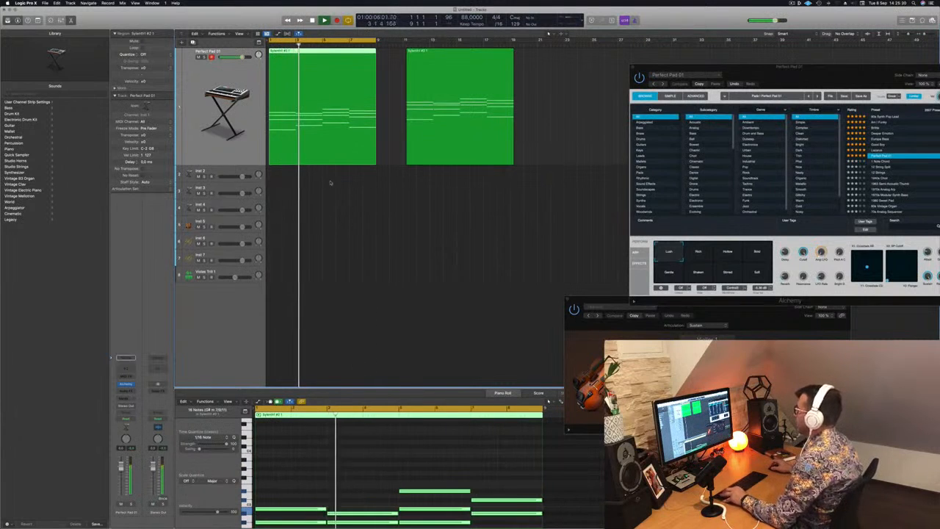
{"action": "scroll", "coordinate": [328, 115], "scroll_direction": "down", "scroll_amount": 2}
{"action": "scroll", "coordinate": [328, 115], "scroll_direction": "down", "scroll_amount": 2}
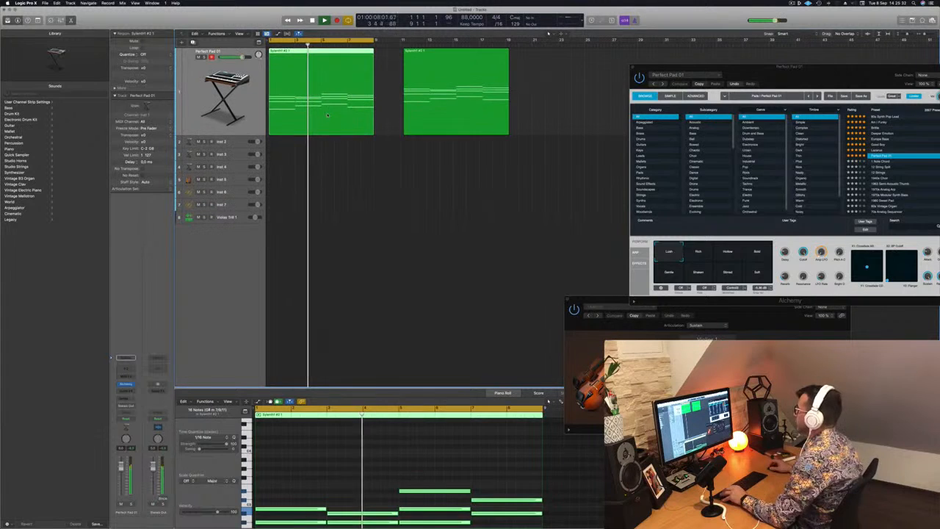
{"action": "scroll", "coordinate": [398, 484], "scroll_direction": "down", "scroll_amount": 3}
{"action": "scroll", "coordinate": [400, 485], "scroll_direction": "up", "scroll_amount": 4}
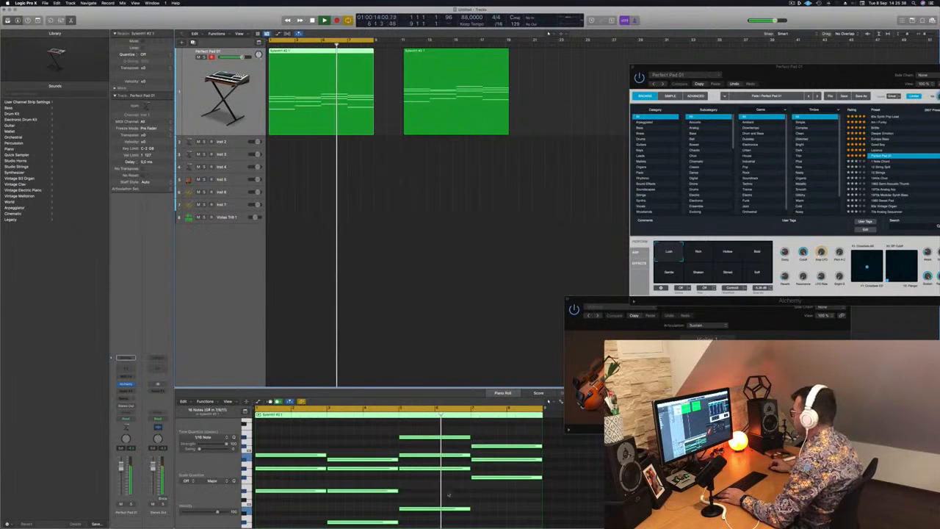
{"action": "scroll", "coordinate": [367, 279], "scroll_direction": "down", "scroll_amount": 7}
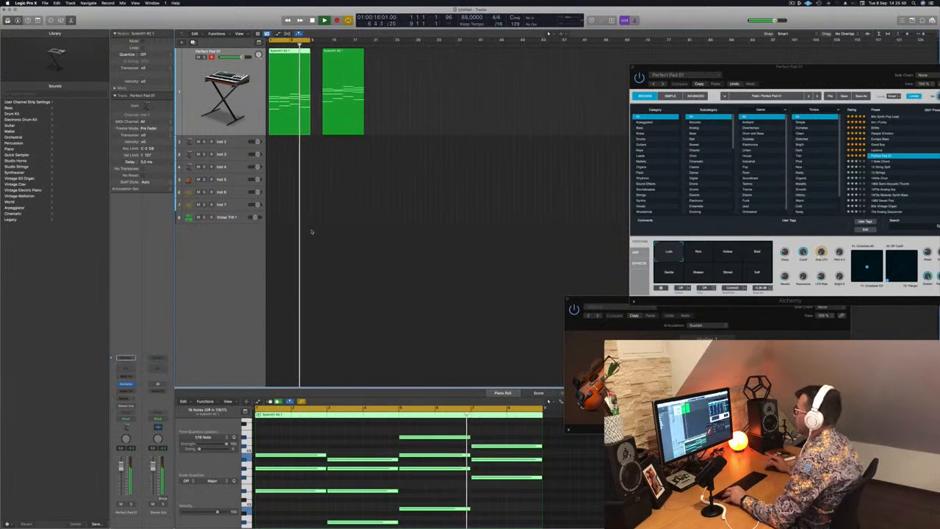
{"action": "scroll", "coordinate": [303, 198], "scroll_direction": "up", "scroll_amount": 2}
{"action": "scroll", "coordinate": [310, 197], "scroll_direction": "up", "scroll_amount": 1}
{"action": "key", "text": "space"}
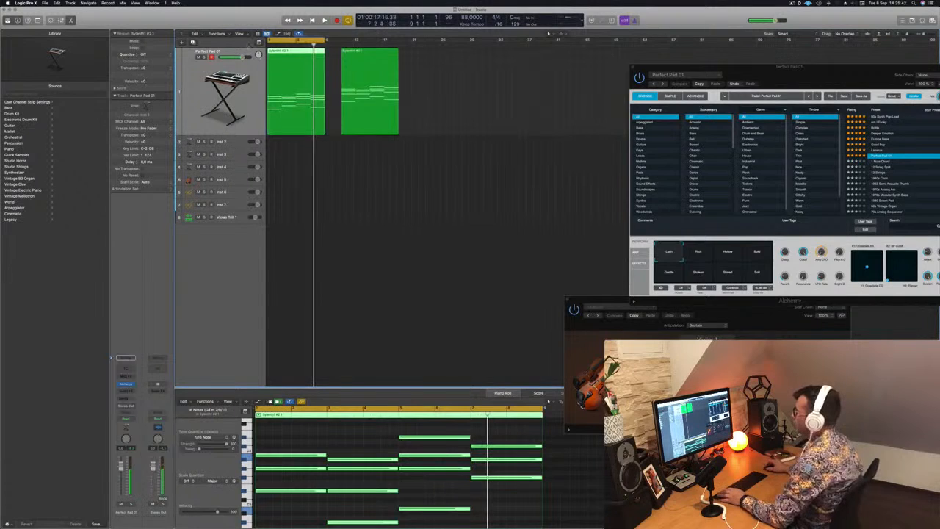
- Duplicate the Perfect Pad 01 track with its settings and copy the lowered region onto it at bar 1
{"action": "key", "text": "super+d"}
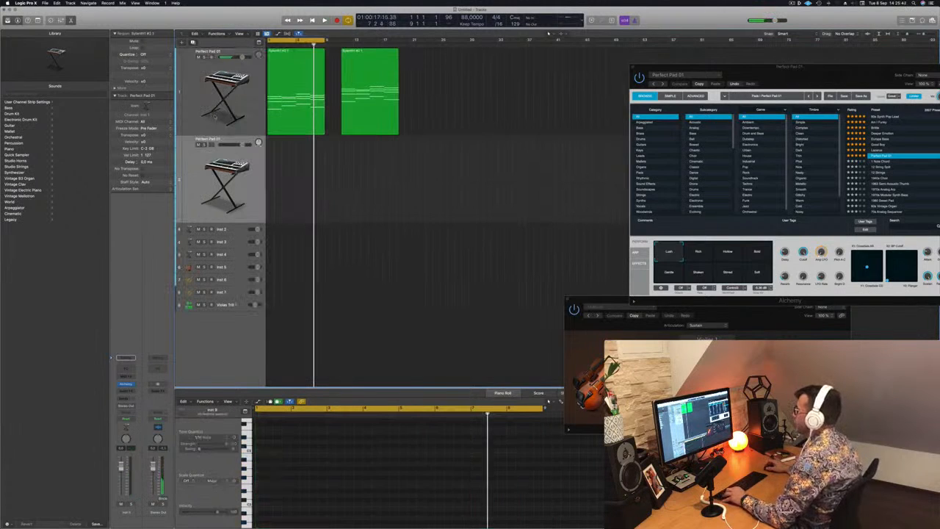
{"action": "left_click", "coordinate": [293, 78]}
{"action": "left_click_drag", "start_coordinate": [293, 78], "coordinate": [290, 153]}
- Transpose all notes of the first region on the original Perfect Pad 01 track up one octave
{"action": "left_click", "coordinate": [290, 51]}
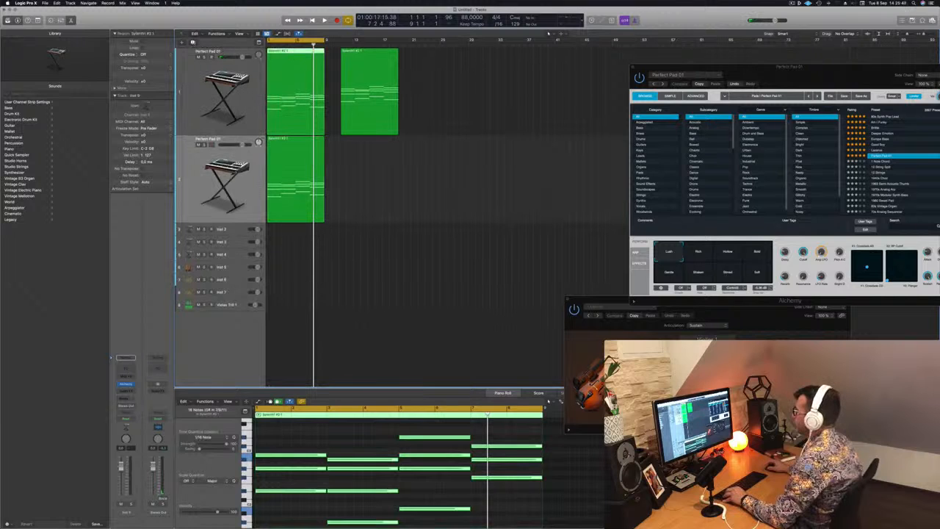
{"action": "left_click", "coordinate": [338, 440]}
{"action": "key", "text": "super+a"}
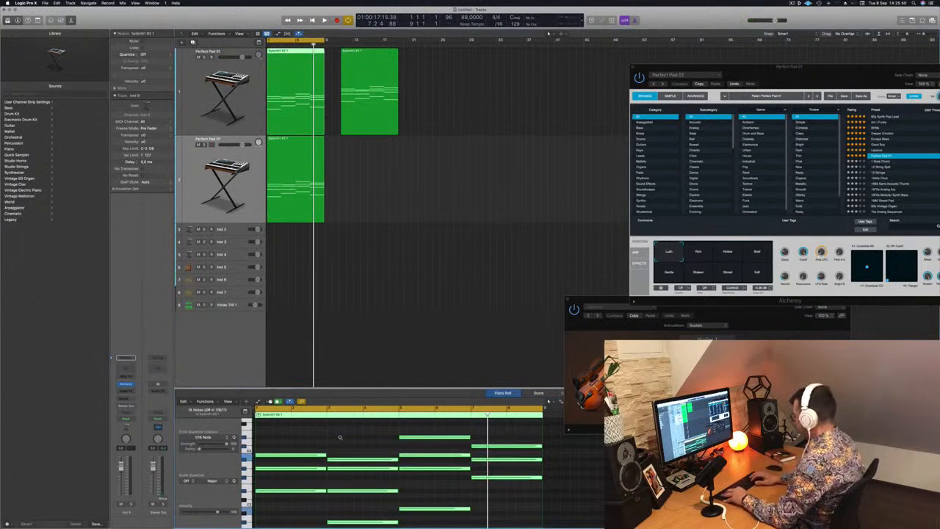
{"action": "key", "text": "alt+shift+Up"}
- Turn the duplicated pad track's volume fully down and lower the original pad track's level during playback
{"action": "key", "text": "space"}
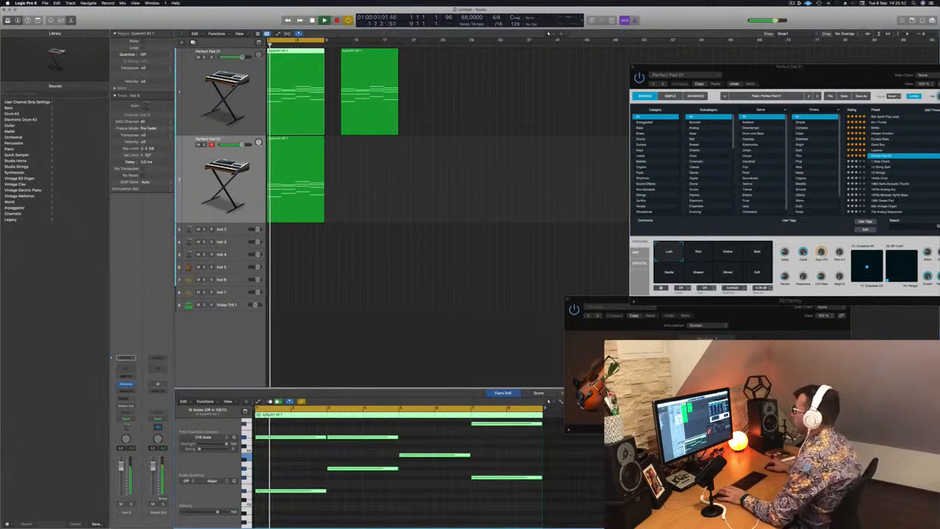
{"action": "key", "text": "space"}
{"action": "left_click", "coordinate": [234, 197]}
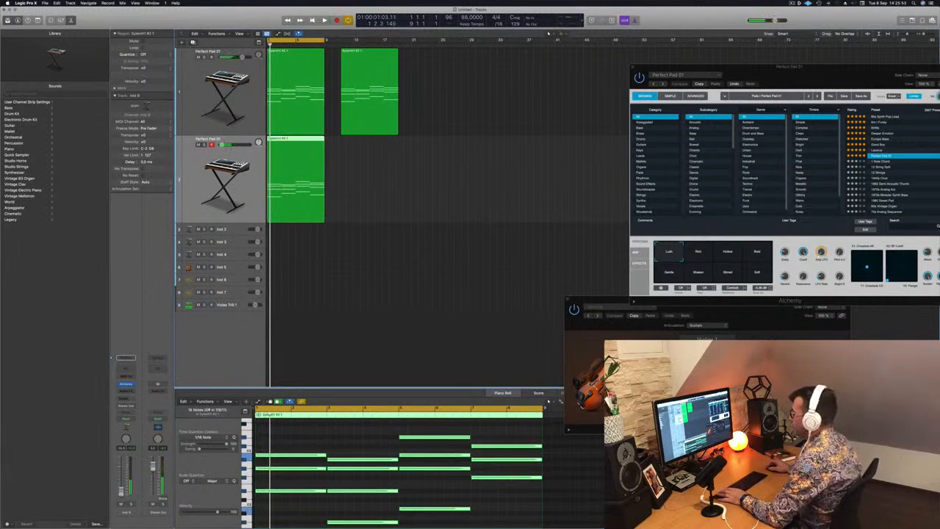
{"action": "left_click", "coordinate": [230, 87]}
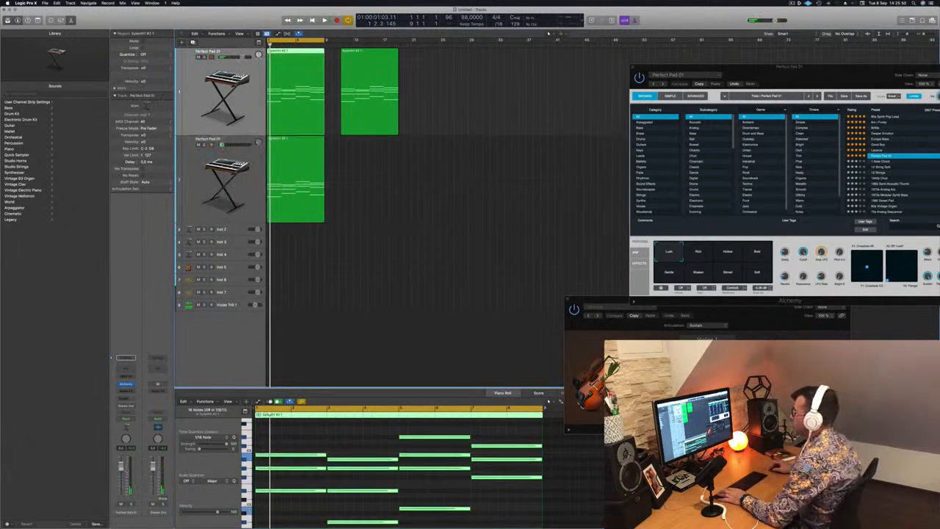
{"action": "key", "text": "space"}
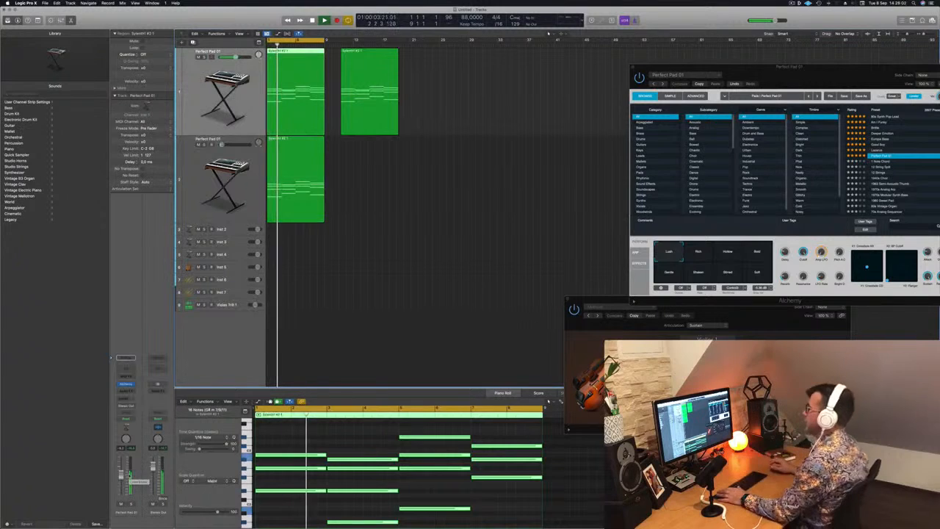
- Raise the duplicated low-octave pad track's volume to blend with the original, toggling its mute to compare
{"action": "left_click", "coordinate": [182, 161]}
{"action": "key", "text": "Return"}
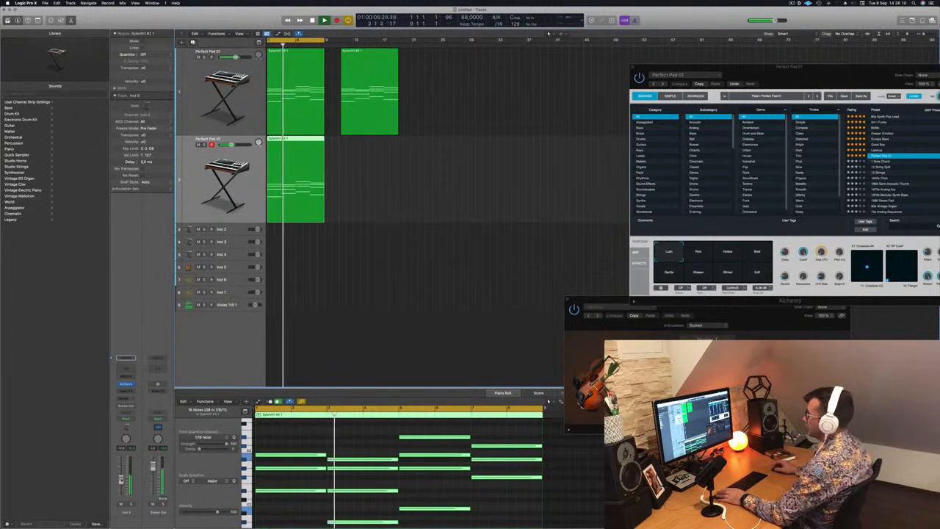
{"action": "left_click", "coordinate": [122, 505]}
{"action": "left_click", "coordinate": [121, 505]}
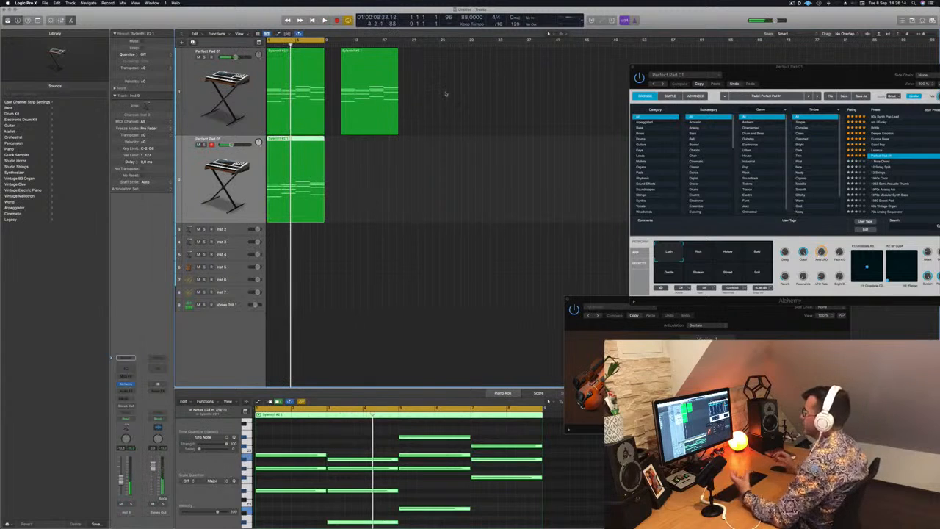
- Move the spare pad region from bar 11 to about bar 22 and play the two layered pads from the start
{"action": "left_click", "coordinate": [366, 55]}
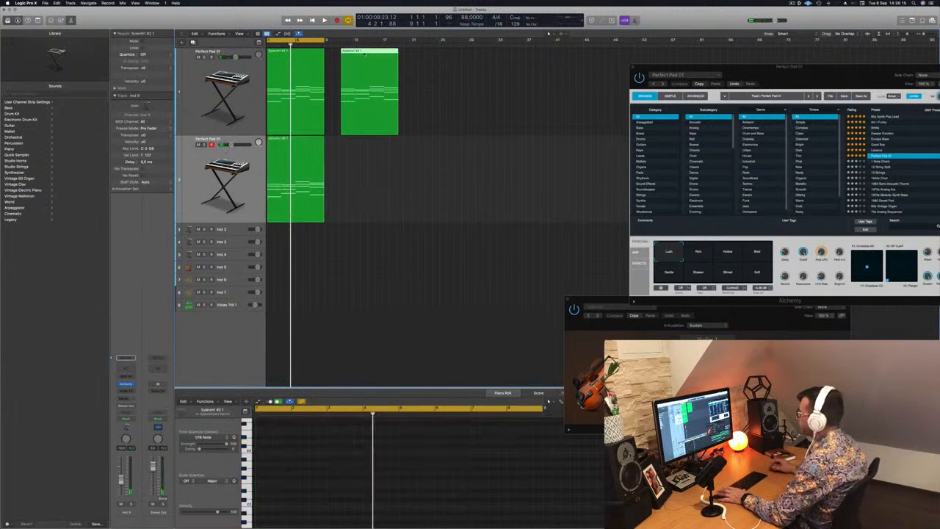
{"action": "left_click_drag", "start_coordinate": [365, 55], "coordinate": [448, 55]}
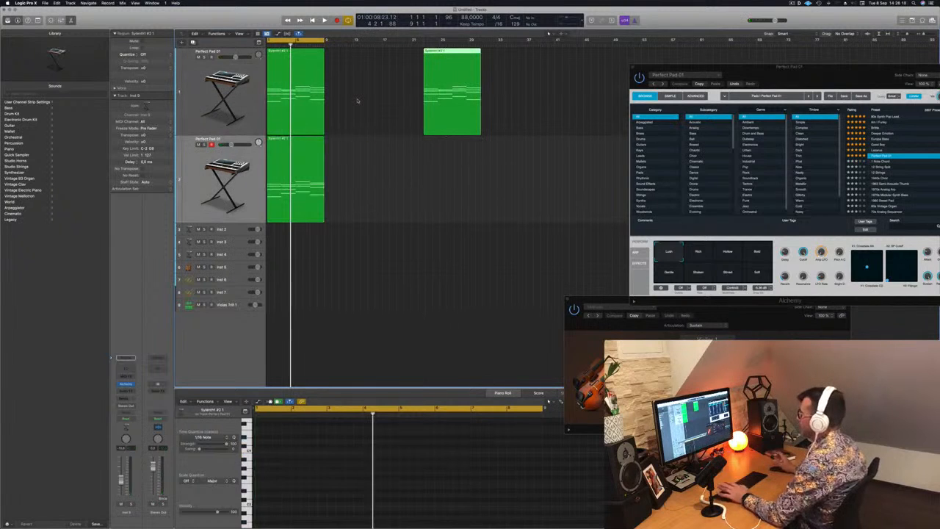
{"action": "key", "text": "Return"}
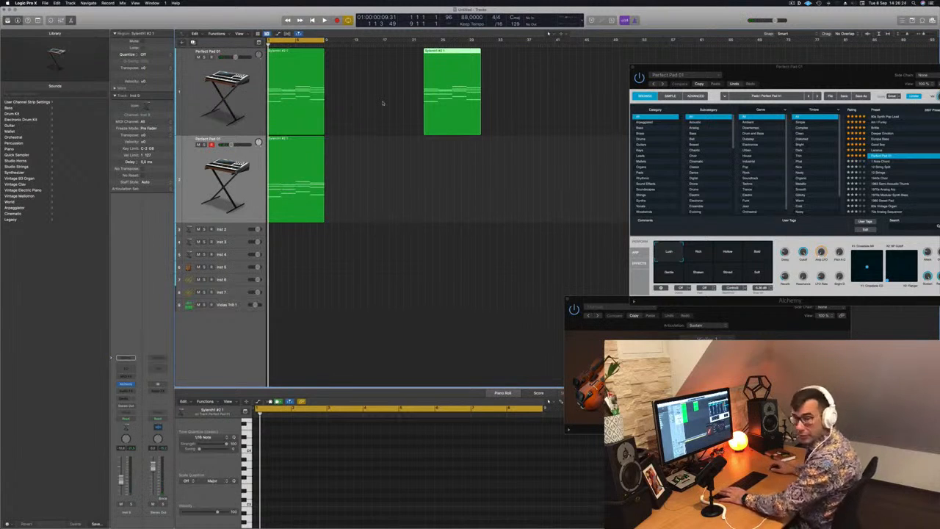
{"action": "left_click", "coordinate": [382, 103]}
{"action": "key", "text": "space"}
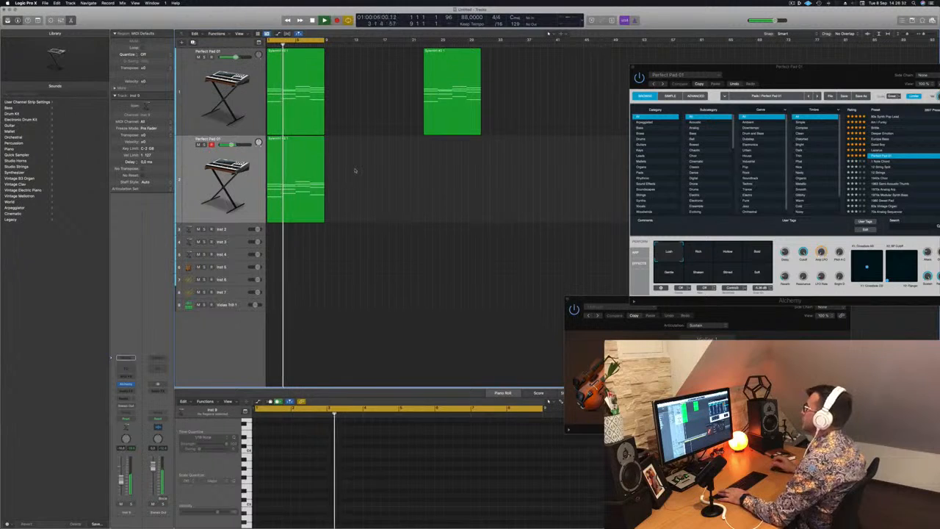
{"action": "scroll", "coordinate": [386, 177], "scroll_direction": "down", "scroll_amount": 3}
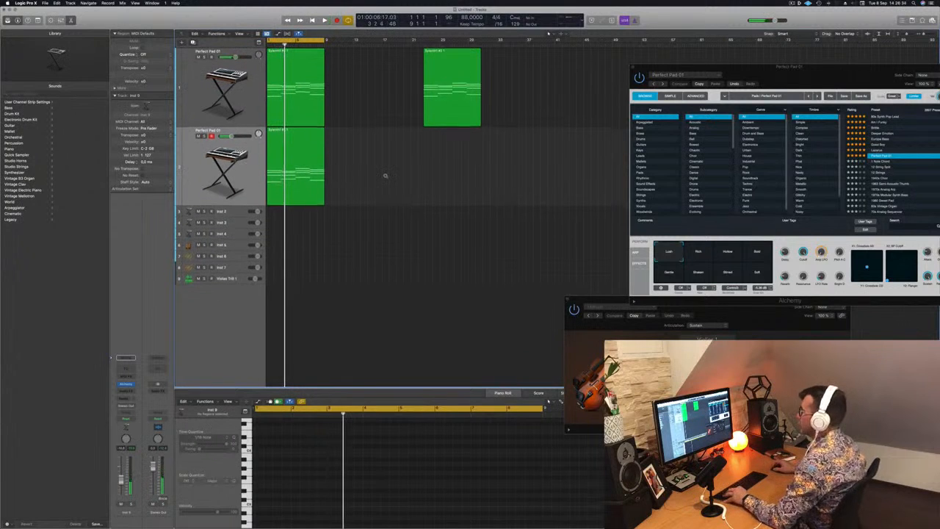
- Copy the spare pad region from about bar 22 onto the Inst 5 track at bar 1
{"action": "left_click", "coordinate": [300, 142]}
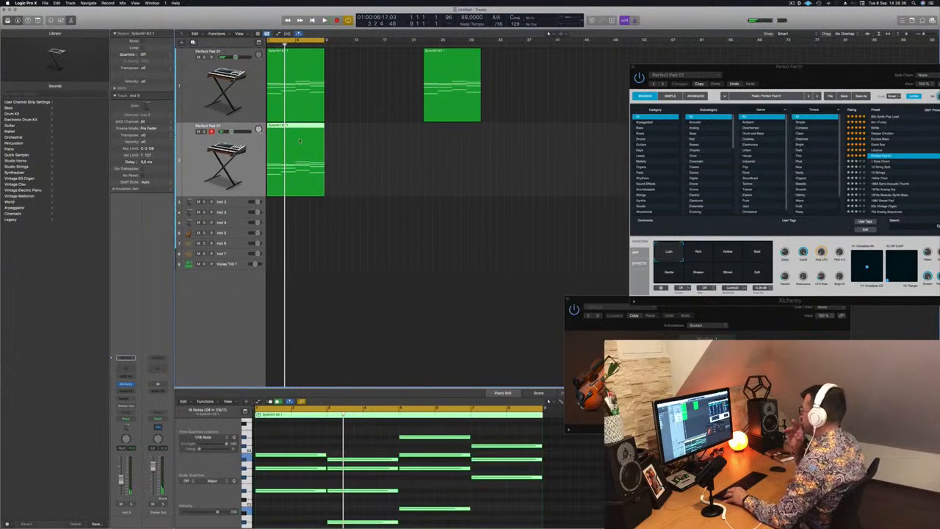
{"action": "left_click", "coordinate": [451, 55]}
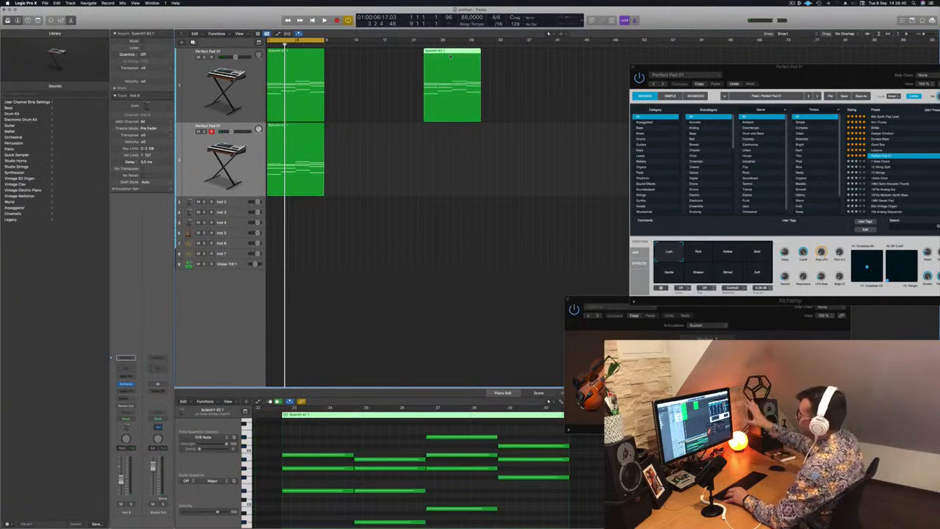
{"action": "left_click_drag", "start_coordinate": [450, 56], "coordinate": [291, 235]}
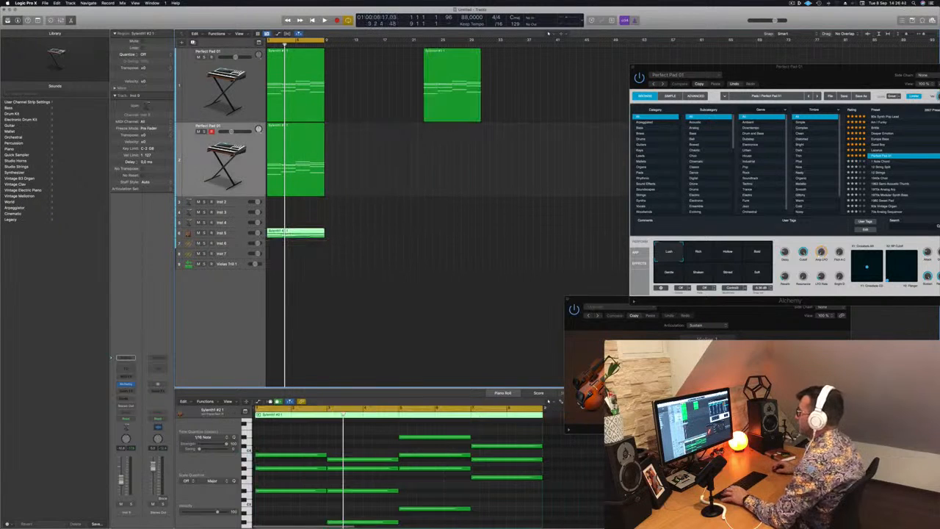
- Open the Studio Strings instrument of the Inst 5 track and place its window beside the regions
{"action": "left_click", "coordinate": [229, 234]}
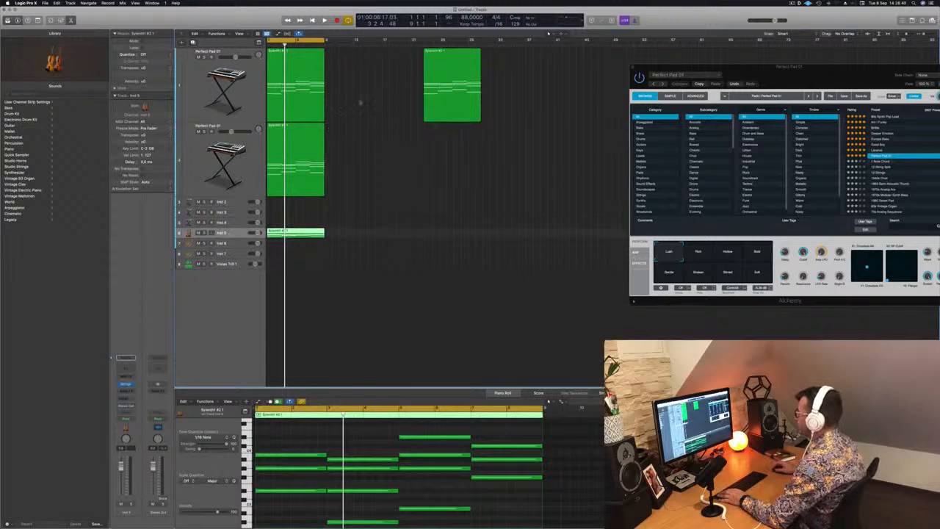
{"action": "left_click", "coordinate": [127, 385]}
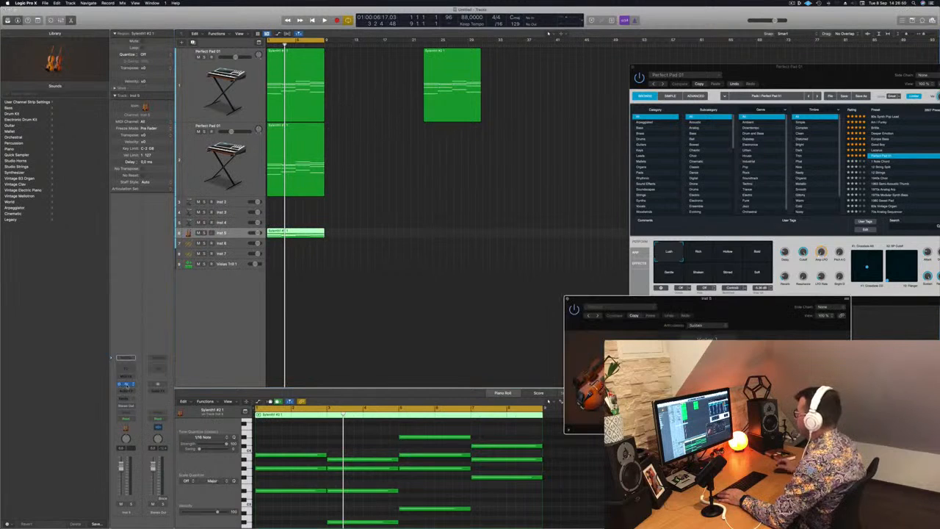
{"action": "left_click_drag", "start_coordinate": [738, 305], "coordinate": [564, 157]}
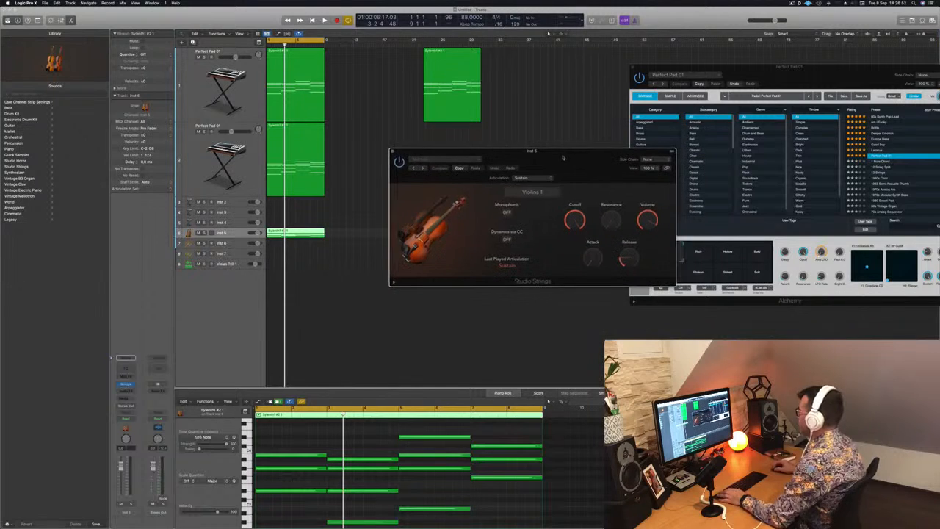
{"action": "left_click", "coordinate": [236, 234]}
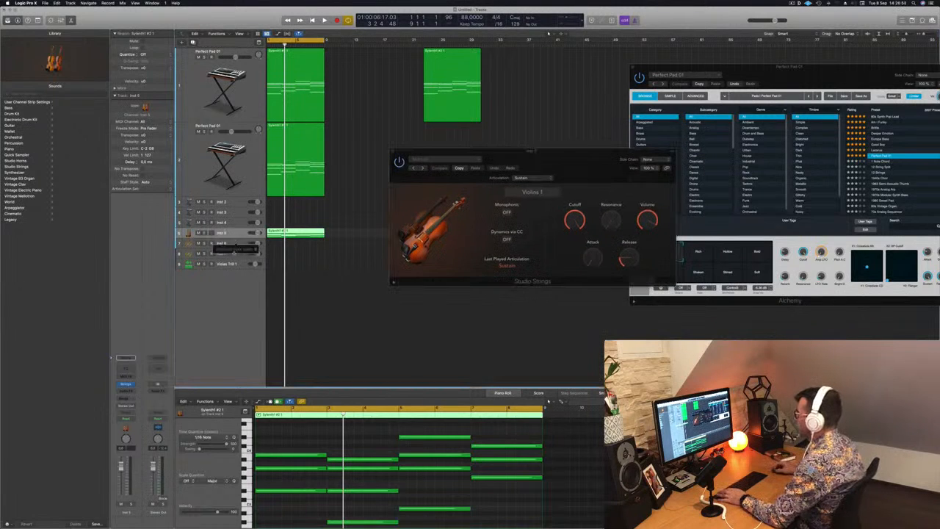
- Enlarge the Inst 5 strings track and lower its volume while playing it against the two pads
{"action": "left_click_drag", "start_coordinate": [237, 238], "coordinate": [236, 310]}
{"action": "key", "text": "space"}
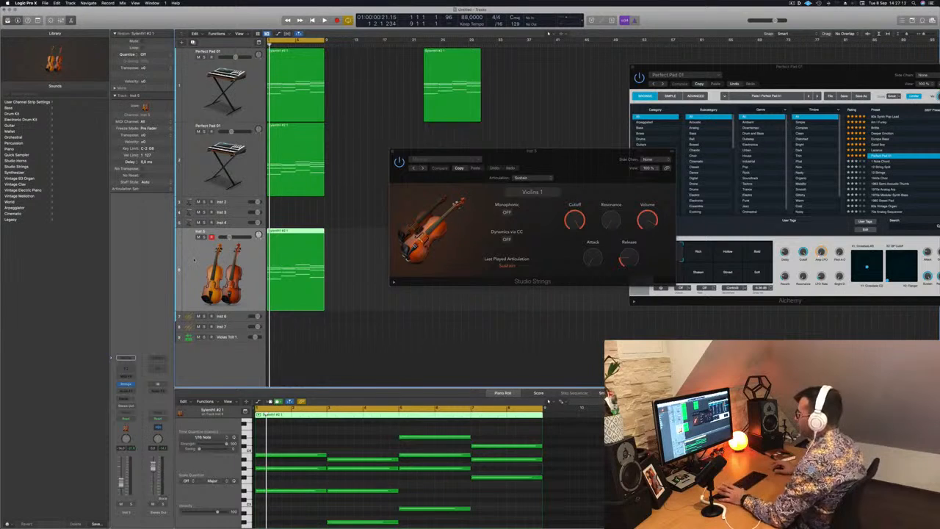
{"action": "scroll", "coordinate": [194, 260], "scroll_direction": "left", "scroll_amount": 1}
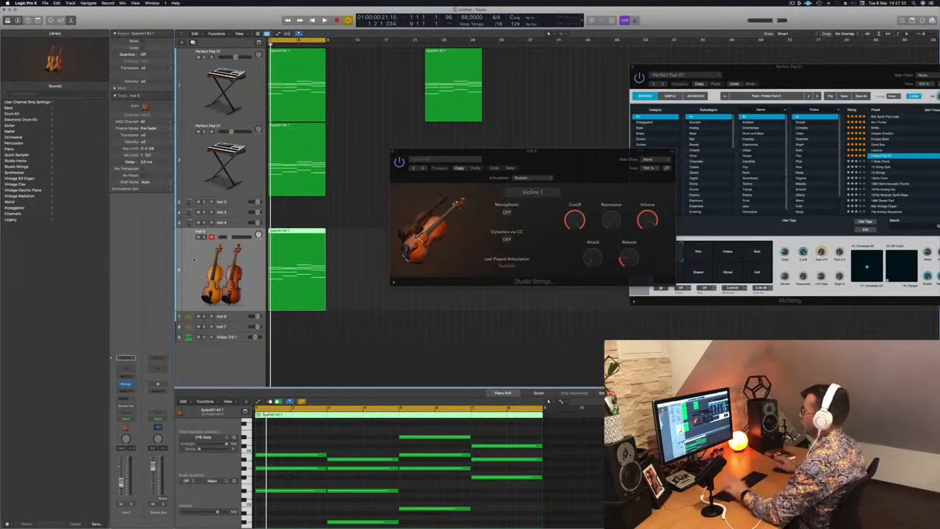
{"action": "key", "text": "space"}
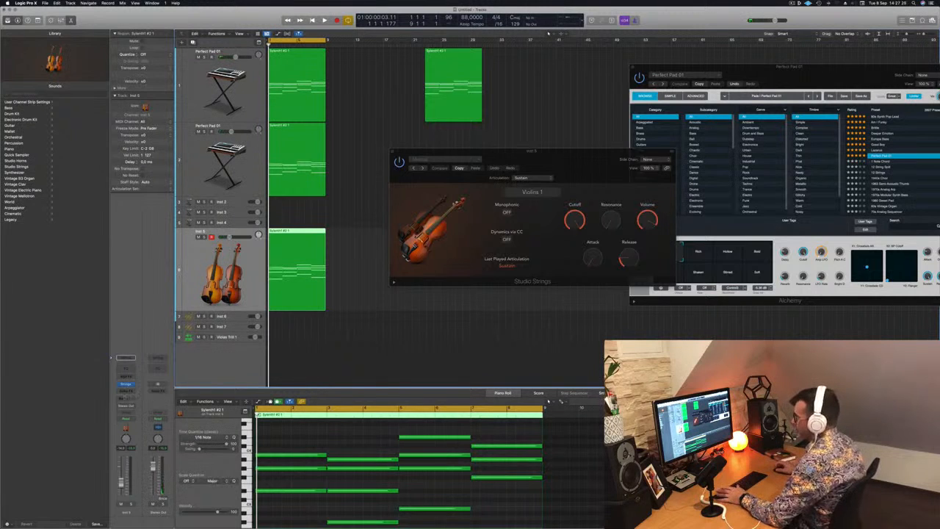
- Add a Bus 1 send to the Inst 5 strings track and insert a stereo SilverVerb on its aux channel
{"action": "left_click", "coordinate": [125, 397]}
{"action": "mouse_move", "coordinate": [133, 406]}
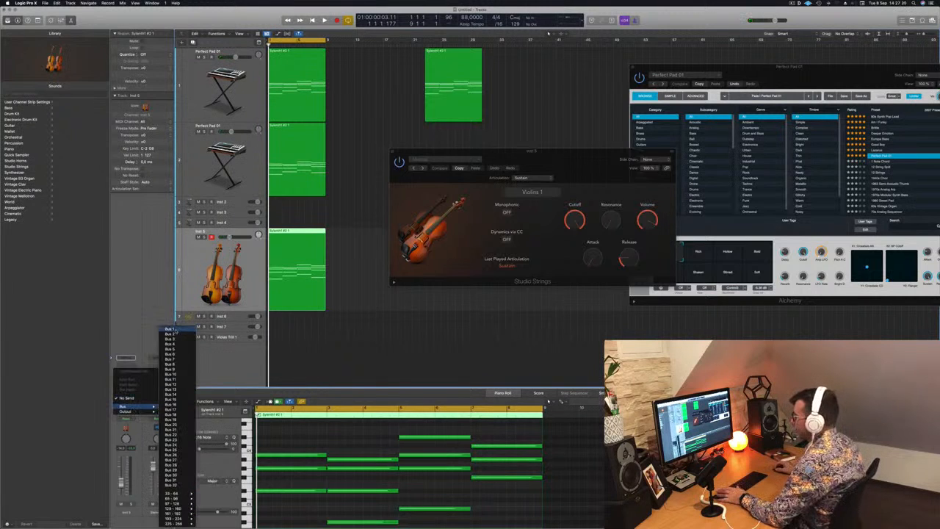
{"action": "left_click", "coordinate": [170, 330]}
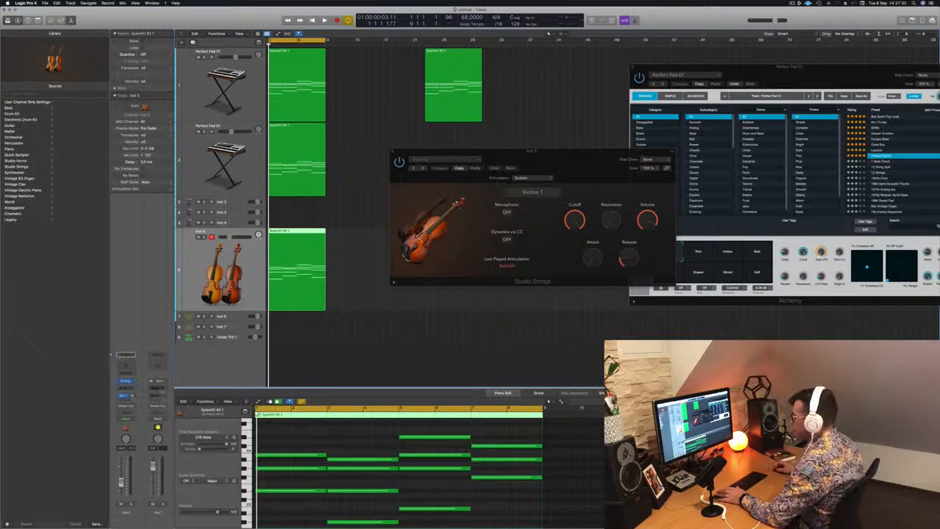
{"action": "left_click", "coordinate": [156, 383]}
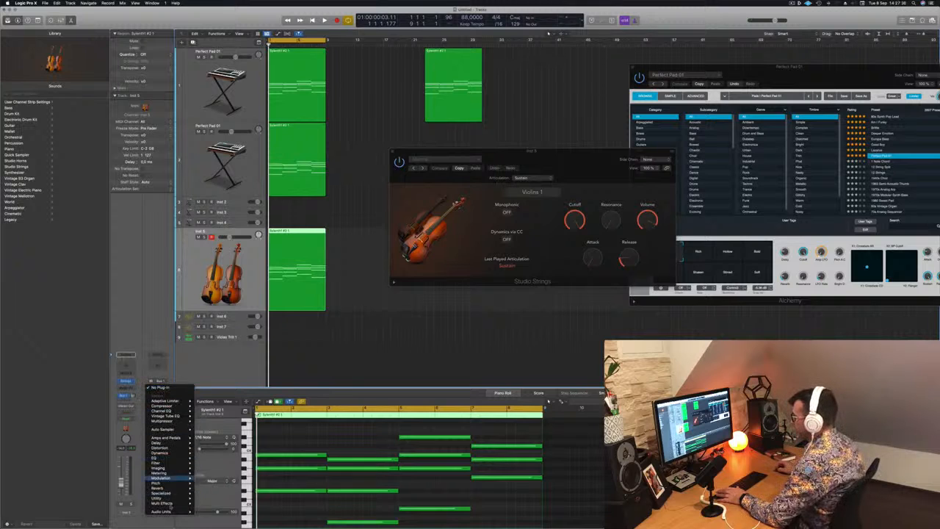
{"action": "mouse_move", "coordinate": [169, 488]}
{"action": "mouse_move", "coordinate": [214, 498]}
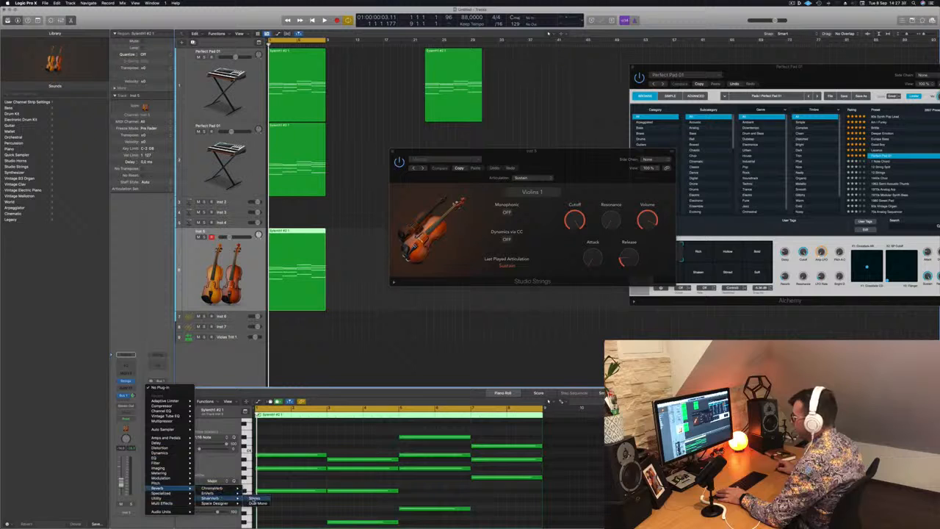
{"action": "left_click", "coordinate": [254, 498]}
- Load the saved grandiosa preset in SilverVerb, set its wet output to 100%, and close the plug-in window
{"action": "left_click_drag", "start_coordinate": [406, 78], "coordinate": [382, 78]}
{"action": "left_click", "coordinate": [324, 86]}
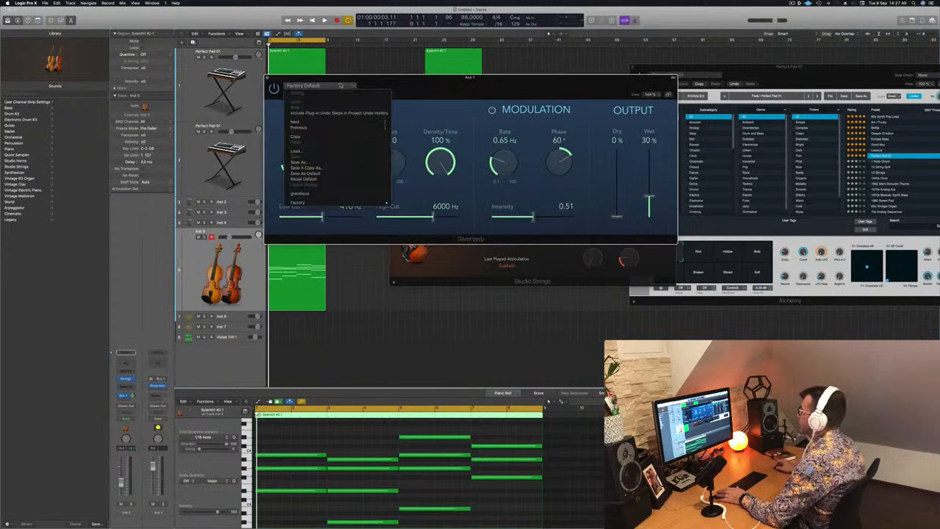
{"action": "left_click", "coordinate": [325, 193]}
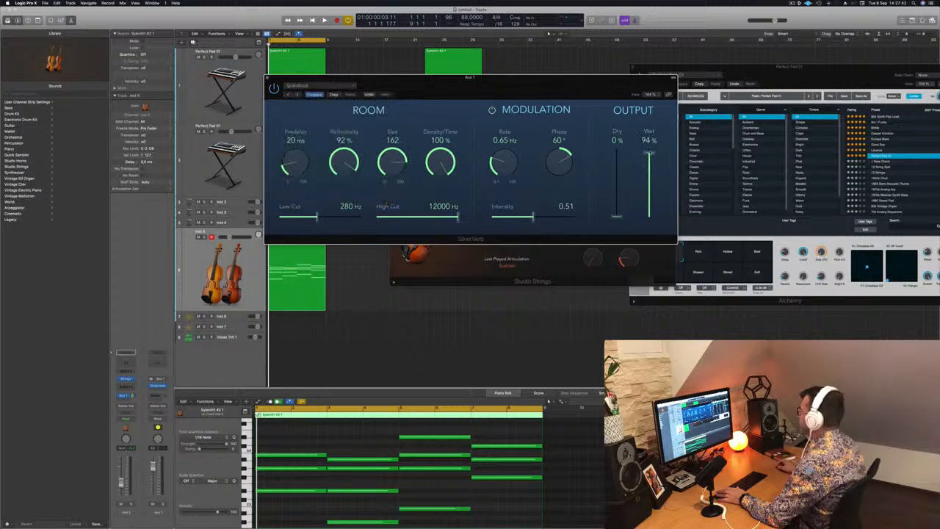
{"action": "left_click_drag", "start_coordinate": [646, 195], "coordinate": [656, 116]}
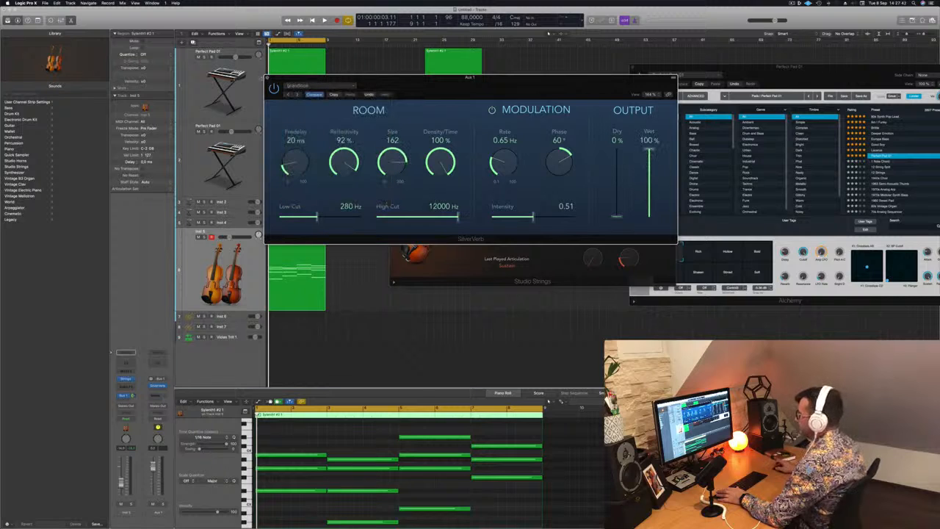
{"action": "key", "text": "super+w"}
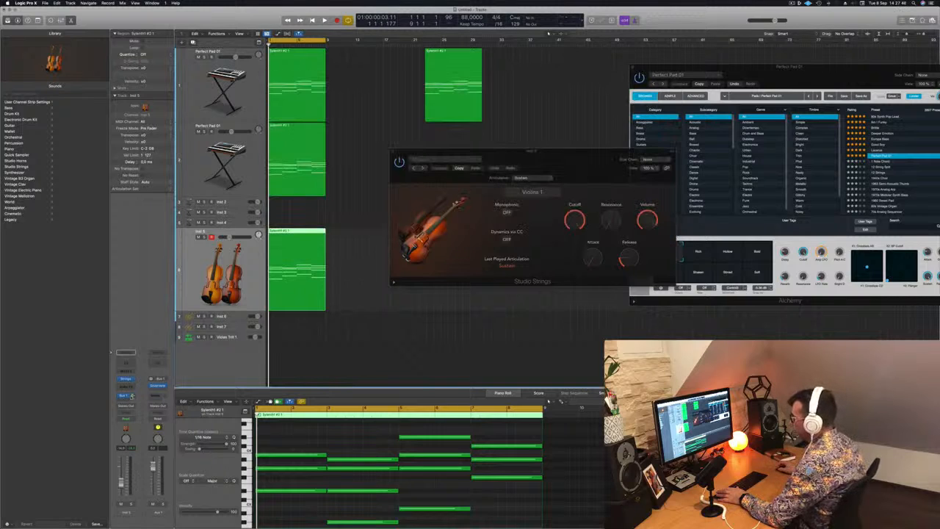
- Add a Channel EQ to the Inst 5 strings track and cut the lows below about 1020 Hz during playback
{"action": "key", "text": "space"}
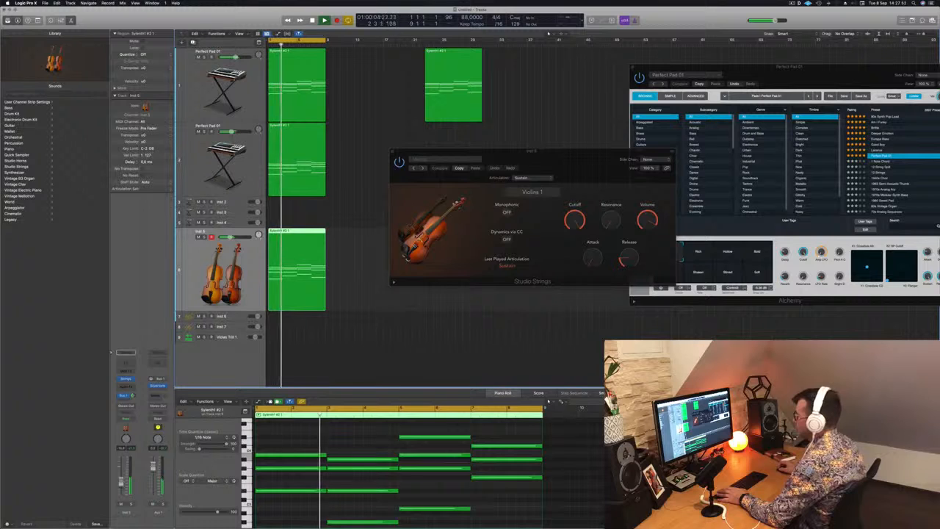
{"action": "left_click", "coordinate": [127, 363]}
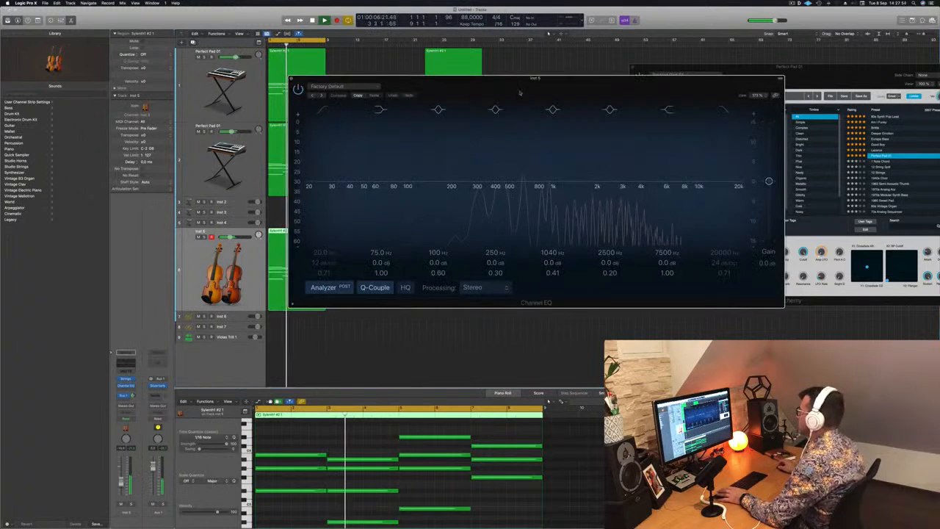
{"action": "left_click_drag", "start_coordinate": [520, 90], "coordinate": [476, 79]}
{"action": "key", "text": "space"}
{"action": "left_click", "coordinate": [279, 99]}
{"action": "left_click_drag", "start_coordinate": [278, 173], "coordinate": [516, 179]}
{"action": "key", "text": "space"}
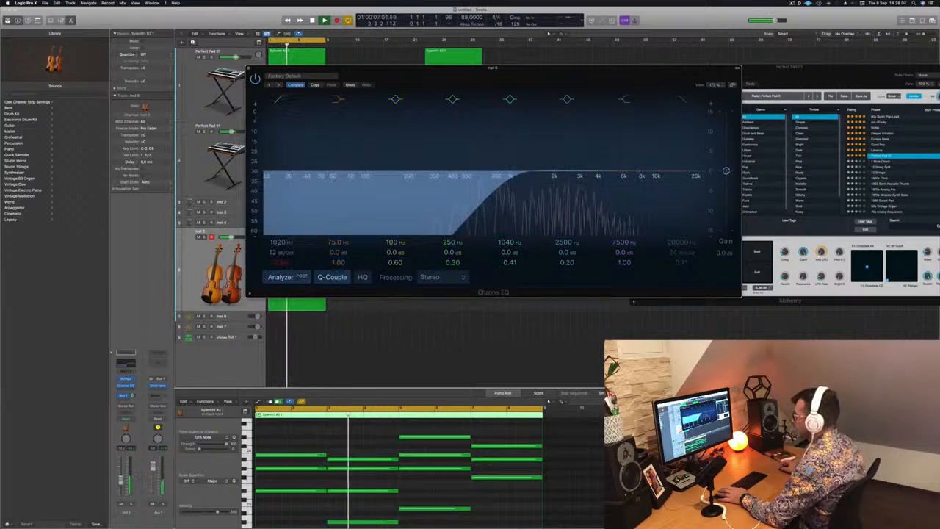
{"action": "left_click_drag", "start_coordinate": [513, 68], "coordinate": [733, 75]}
{"action": "left_click", "coordinate": [469, 75]}
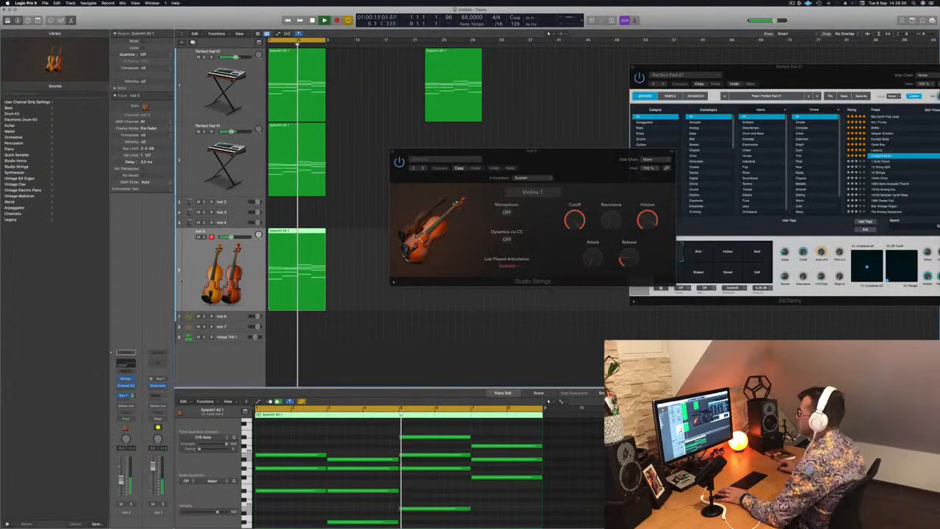
{"action": "key", "text": "space"}
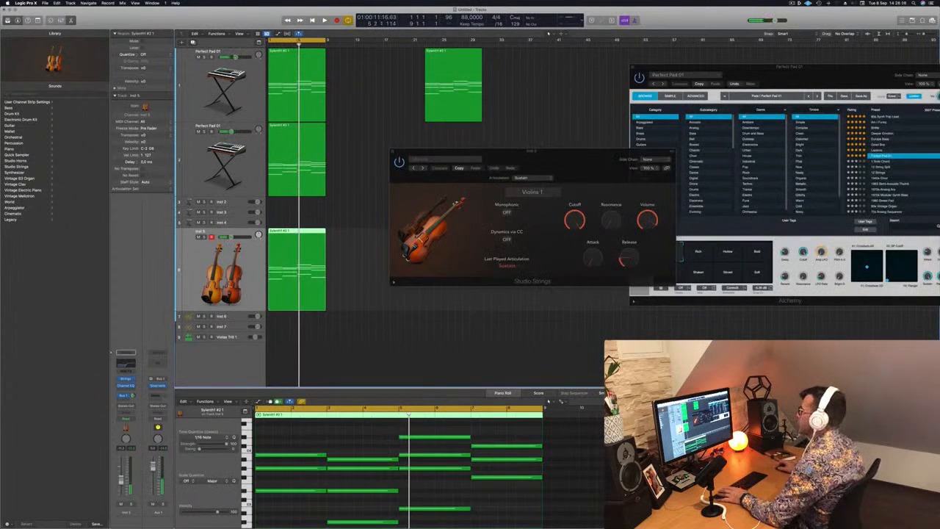
- Duplicate the Inst 5 strings track with its settings and copy its chord region onto the new track at bar 1
{"action": "key", "text": "alt+super+n"}
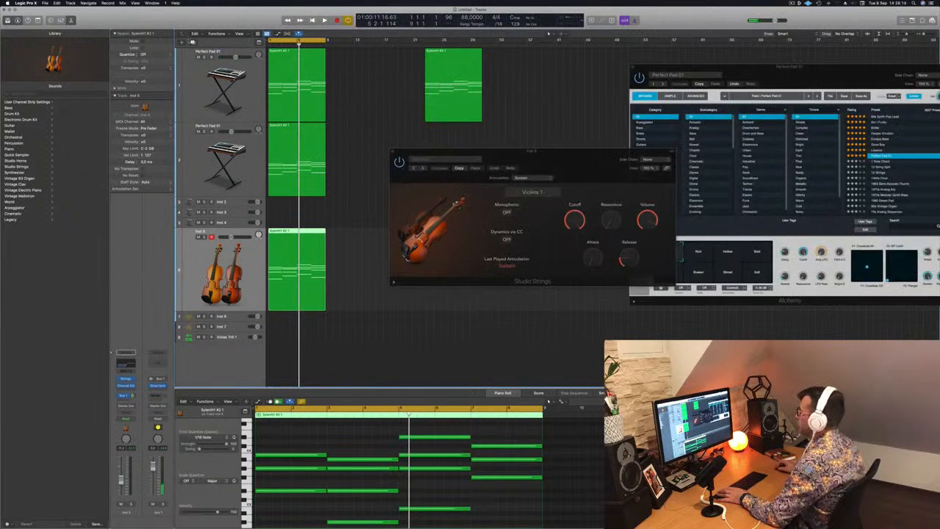
{"action": "key", "text": "super+d"}
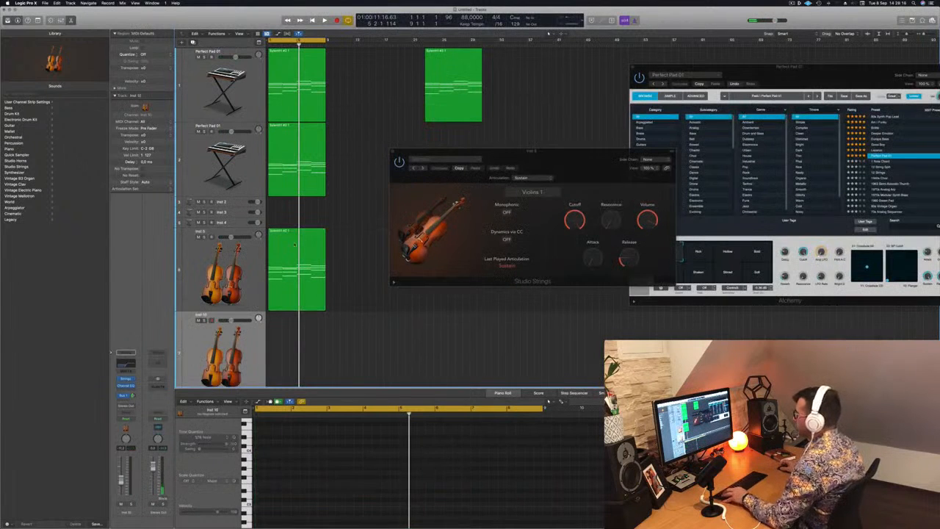
{"action": "left_click_drag", "start_coordinate": [295, 244], "coordinate": [289, 327]}
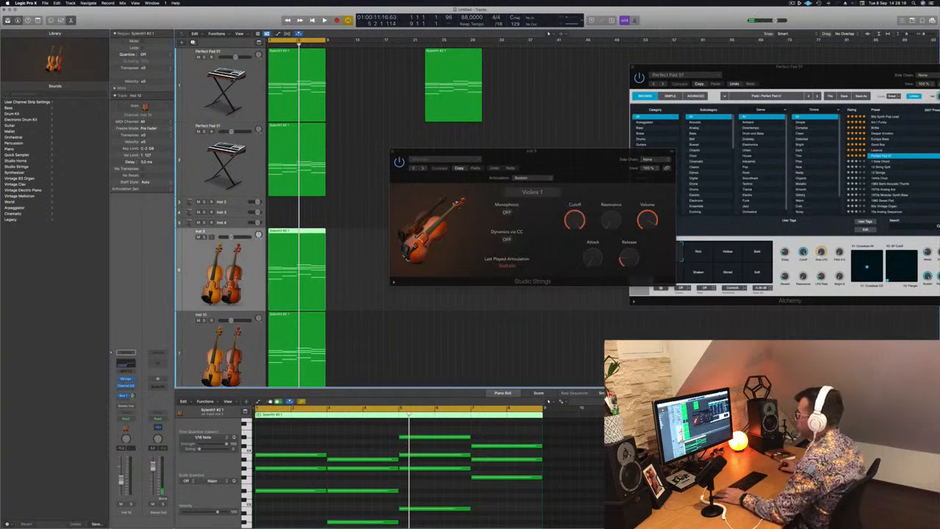
- Play from the start and pan the Inst 5 and Inst 10 strings tracks to opposite sides
{"action": "key", "text": "Return"}
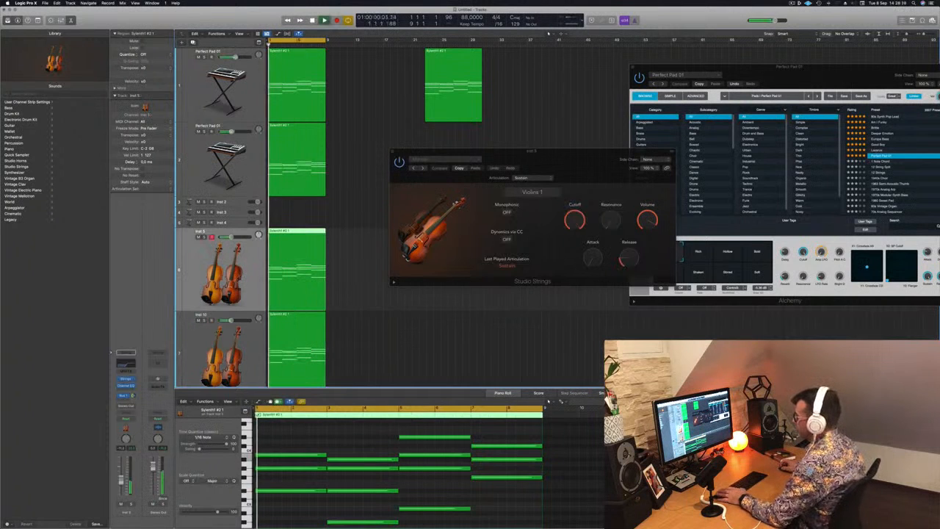
{"action": "key", "text": "space"}
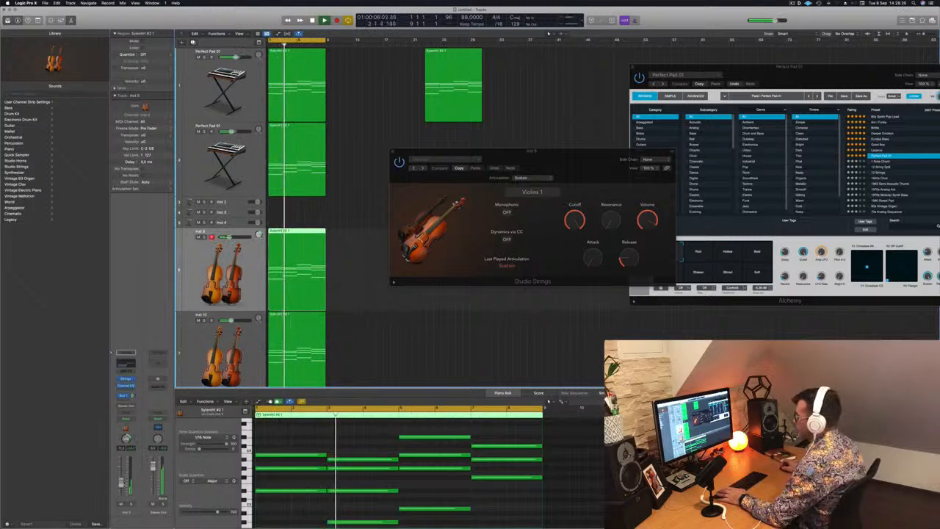
{"action": "key", "text": "Down"}
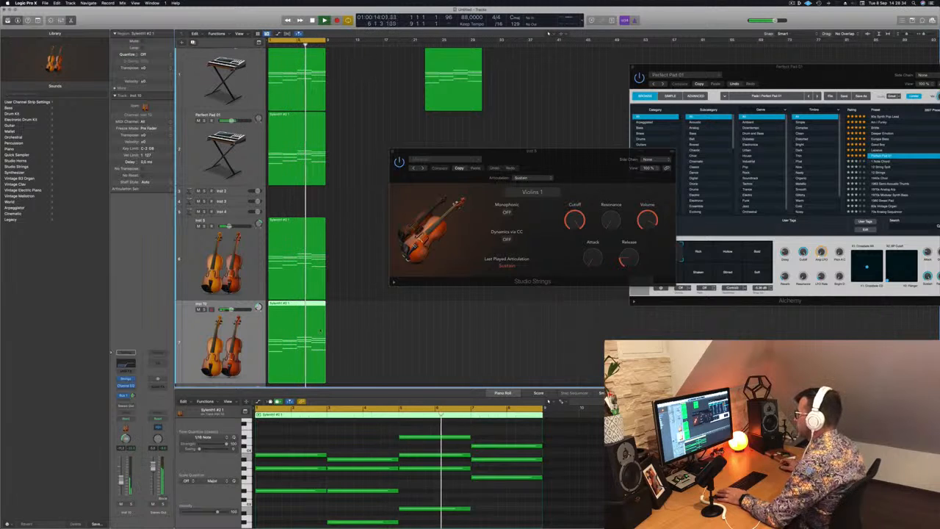
{"action": "key", "text": "space"}
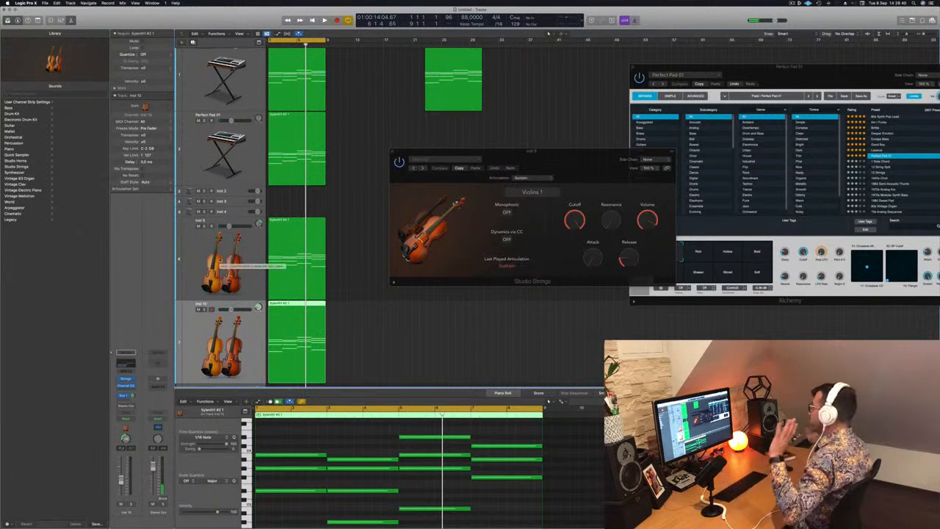
- Replay from the start, switching between the Inst 5 and Inst 10 strings tracks to check and refine their panning
{"action": "key", "text": "Return"}
{"action": "key", "text": "space"}
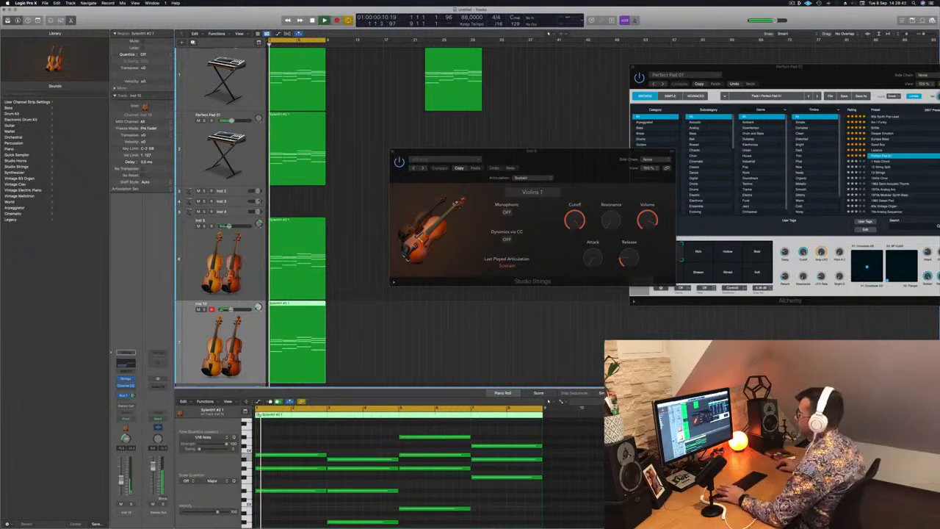
{"action": "key", "text": "Up"}
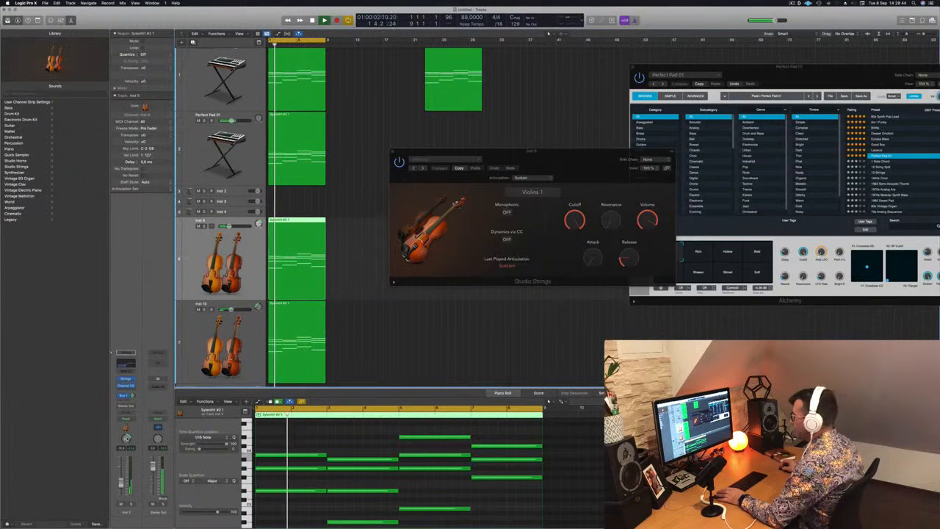
{"action": "key", "text": "Down"}
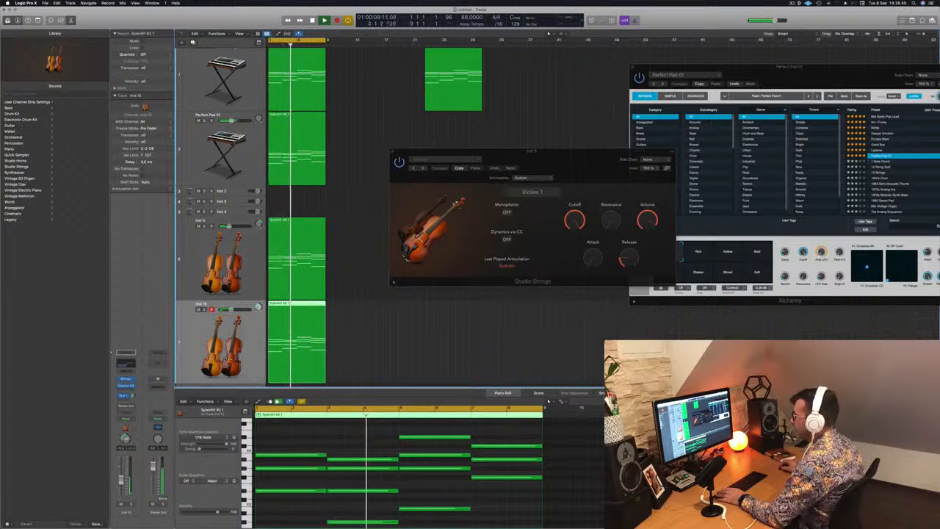
{"action": "key", "text": "Up"}
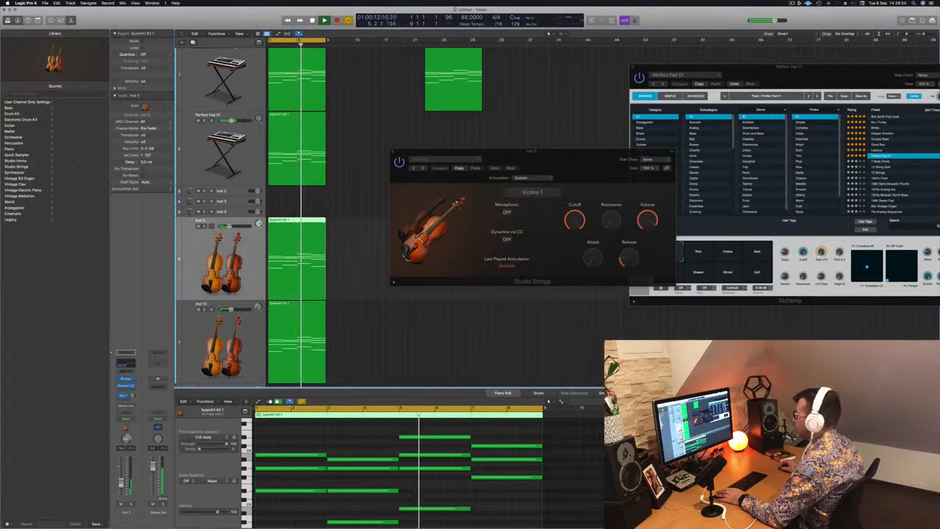
- Solo the Inst 5 and Inst 10 strings tracks to hear the panned pair alone, and clear both solos
{"action": "left_click_drag", "start_coordinate": [563, 165], "coordinate": [430, 188]}
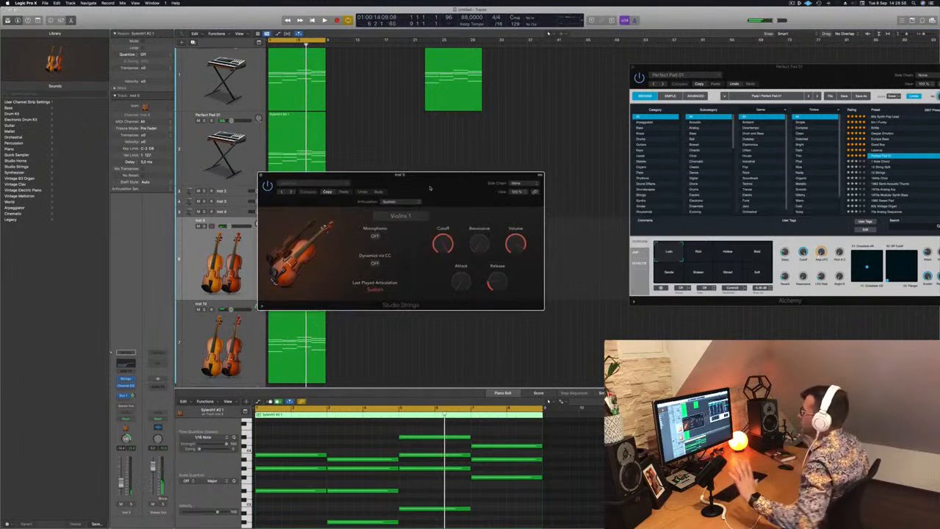
{"action": "left_click_drag", "start_coordinate": [431, 188], "coordinate": [493, 172]}
{"action": "left_click", "coordinate": [204, 227]}
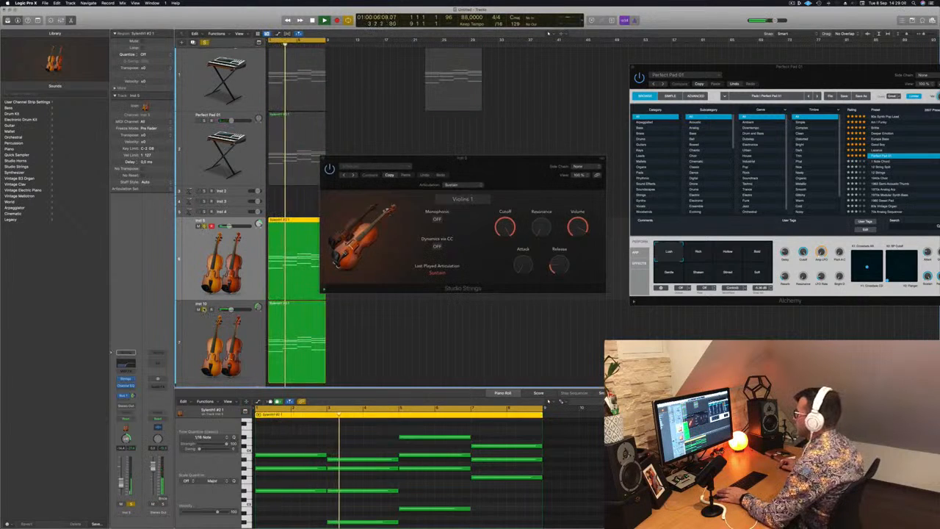
{"action": "left_click", "coordinate": [204, 310]}
{"action": "left_click", "coordinate": [204, 226]}
{"action": "key", "text": "space"}
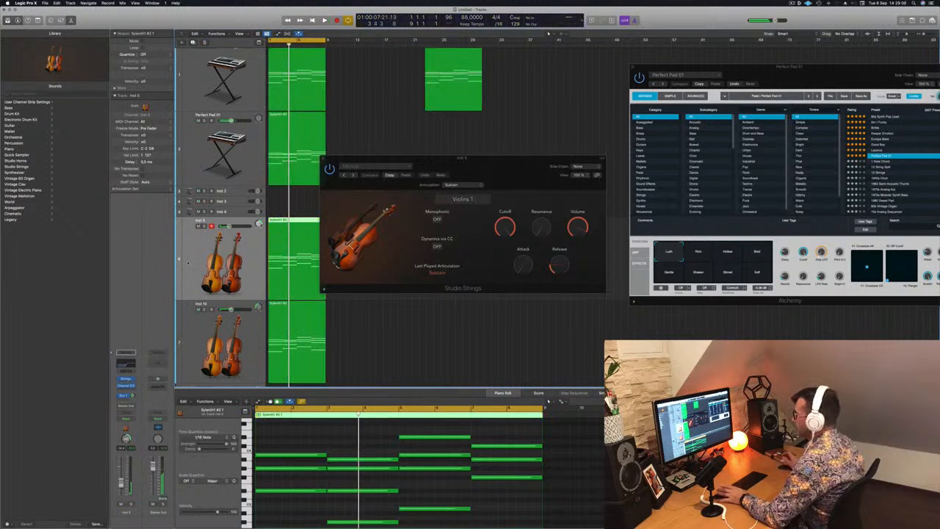
- Mute the original Perfect Pad 01 track and play the low-octave pad together with the two strings tracks
{"action": "key", "text": "space"}
{"action": "left_click_drag", "start_coordinate": [414, 159], "coordinate": [584, 162]}
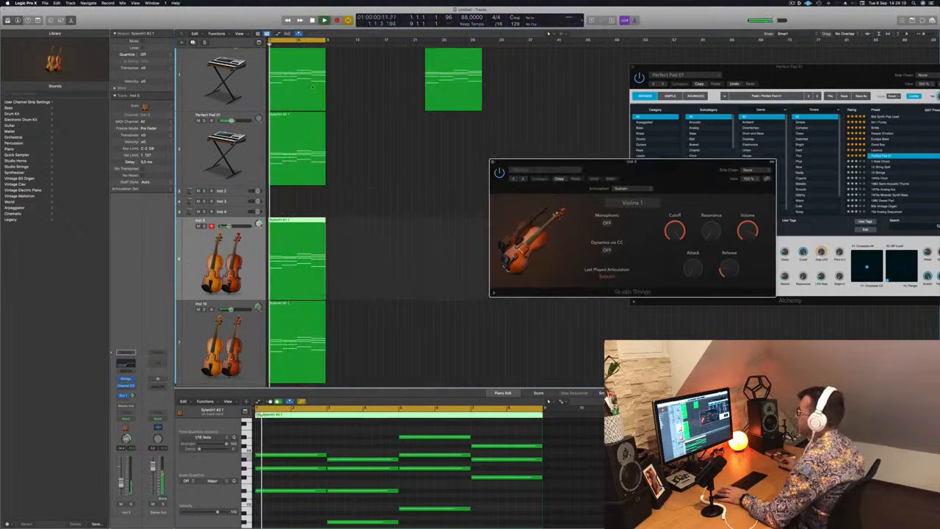
{"action": "left_click", "coordinate": [198, 57]}
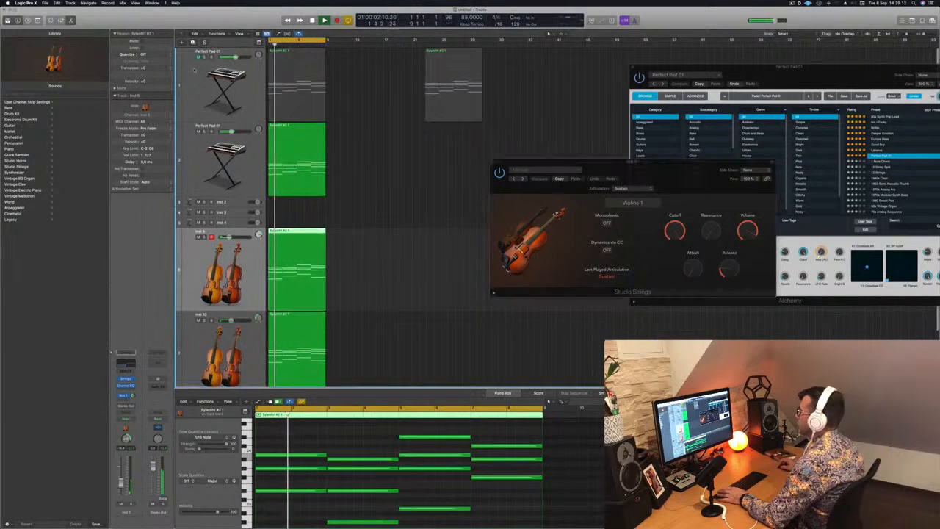
{"action": "left_click", "coordinate": [193, 171]}
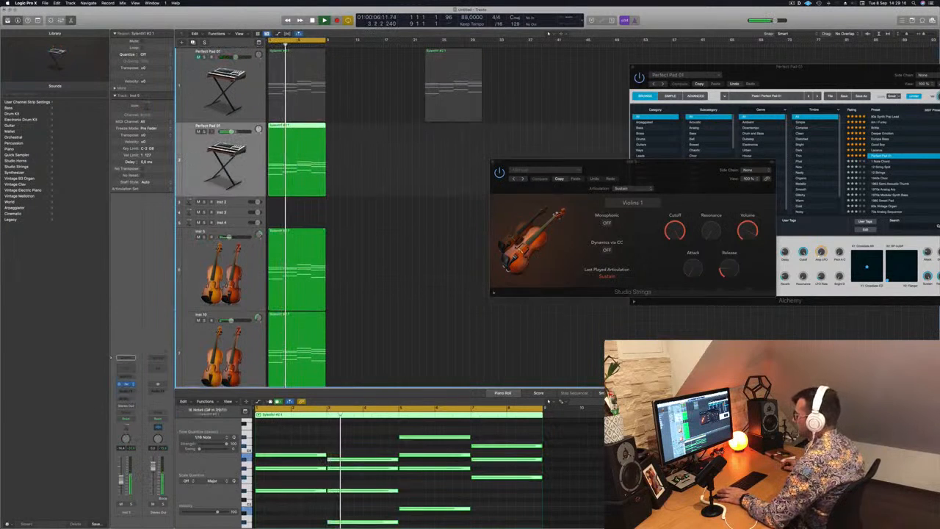
{"action": "scroll", "coordinate": [377, 249], "scroll_direction": "down", "scroll_amount": 5}
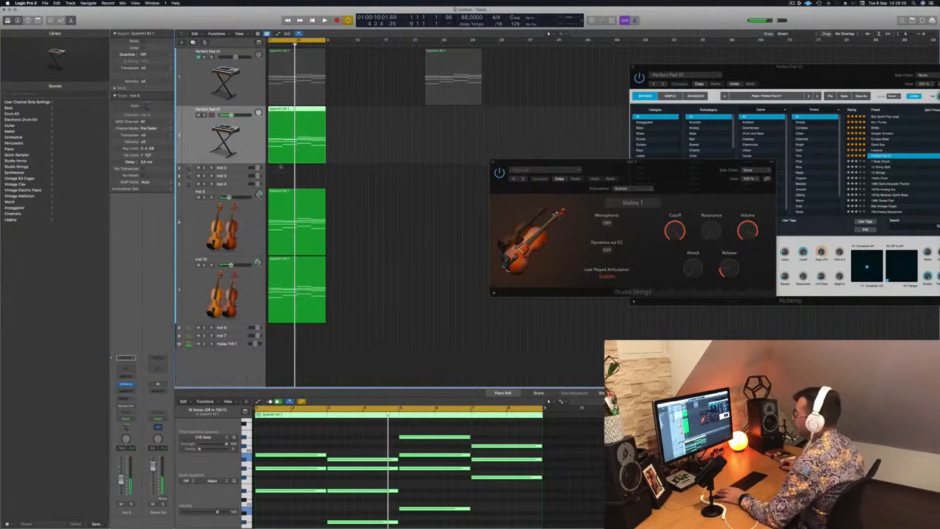
{"action": "left_click", "coordinate": [240, 305]}
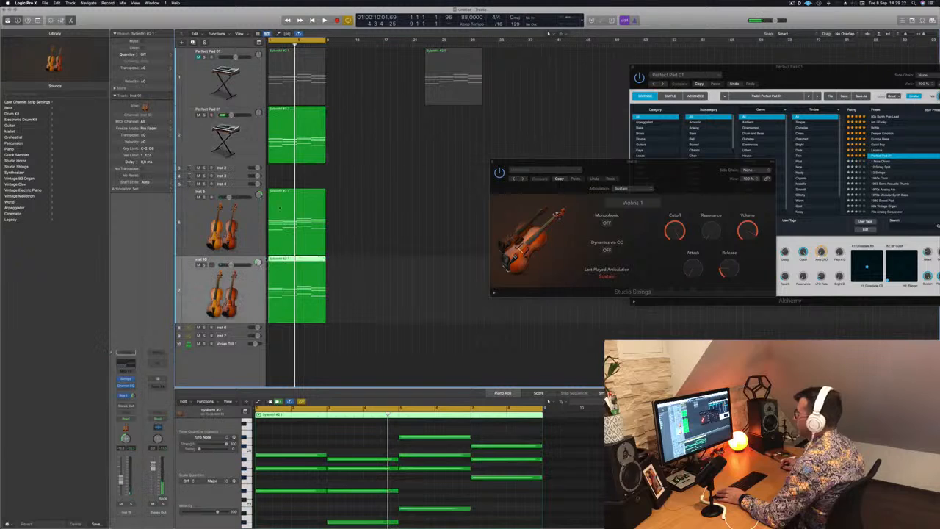
- Duplicate the Inst 10 strings track, move the spare muted chord region to its start, and unmute the region
{"action": "key", "text": "super+d"}
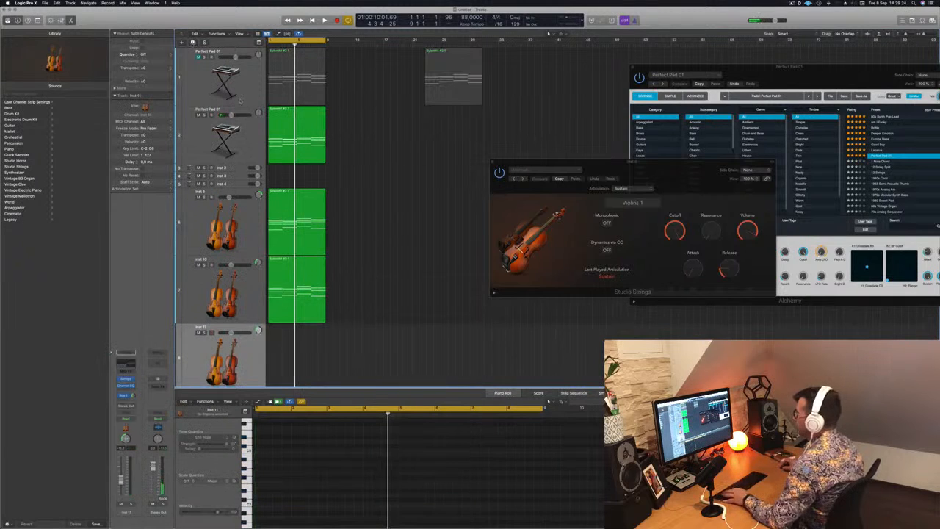
{"action": "left_click_drag", "start_coordinate": [441, 78], "coordinate": [283, 343]}
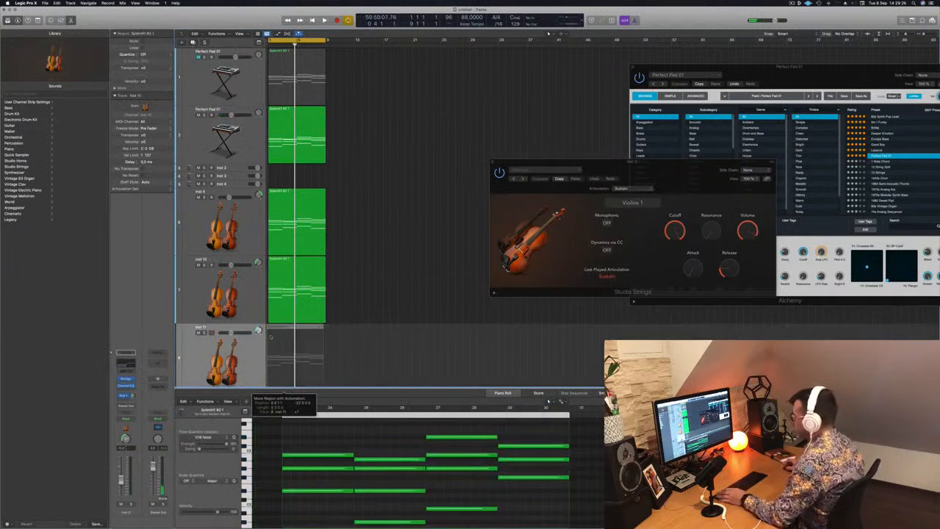
{"action": "key", "text": "ctrl+m"}
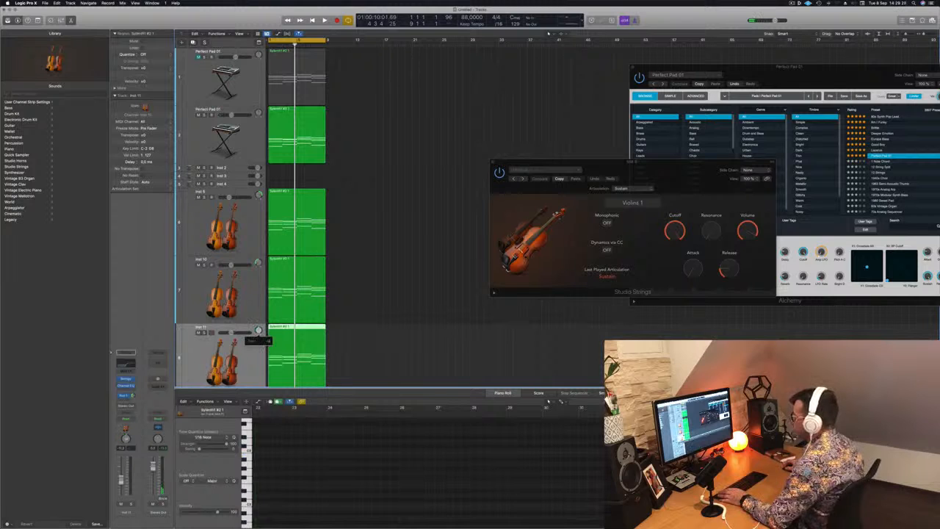
{"action": "scroll", "coordinate": [257, 336], "scroll_direction": "down", "scroll_amount": 1}
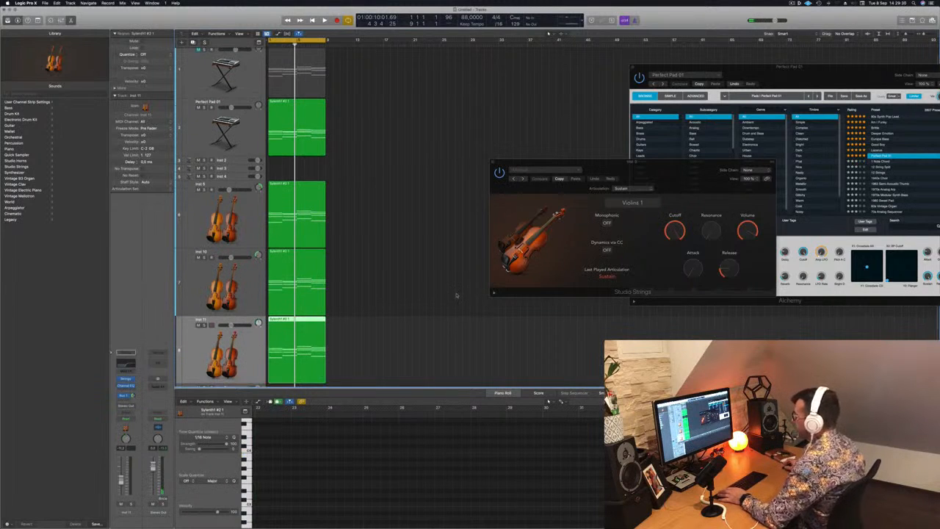
{"action": "scroll", "coordinate": [456, 295], "scroll_direction": "down", "scroll_amount": 2}
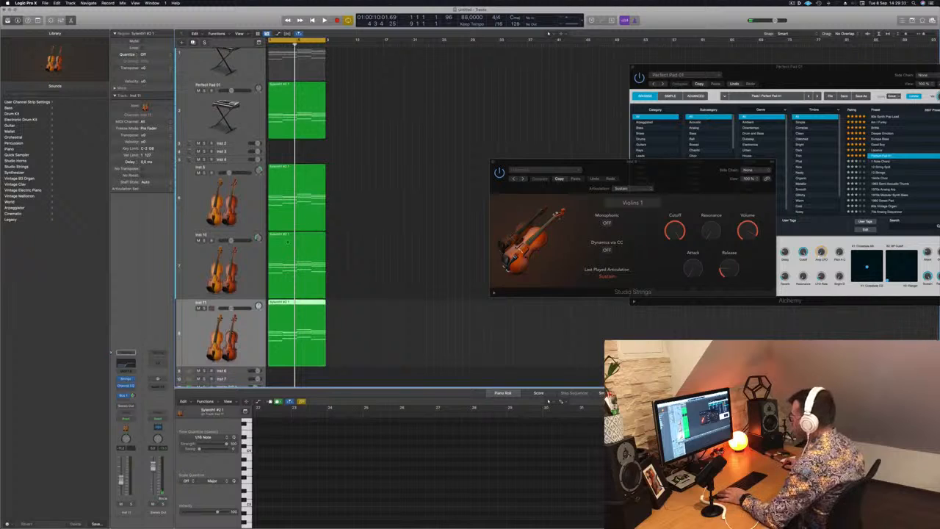
- Switch the new Inst 11 track's Studio Strings instrument to Cellos and move its window clear of the regions
{"action": "left_click", "coordinate": [125, 380]}
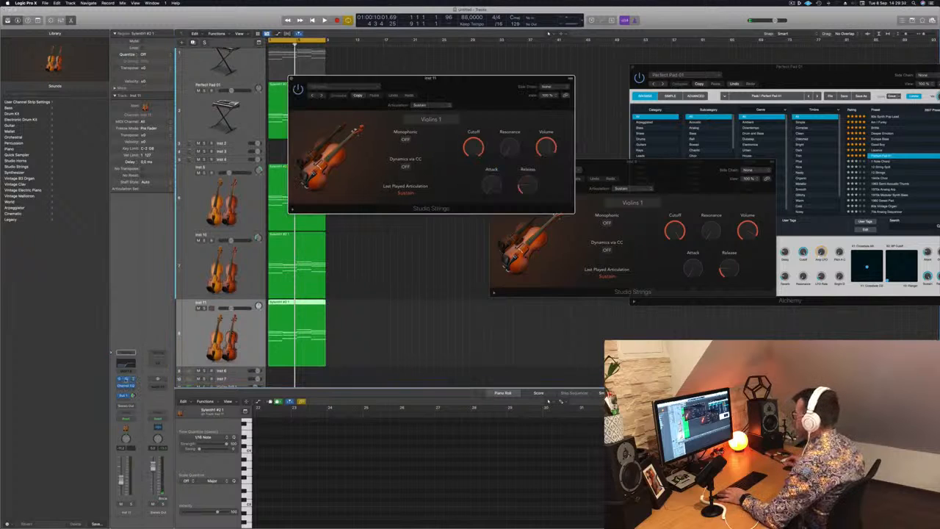
{"action": "left_click", "coordinate": [423, 120]}
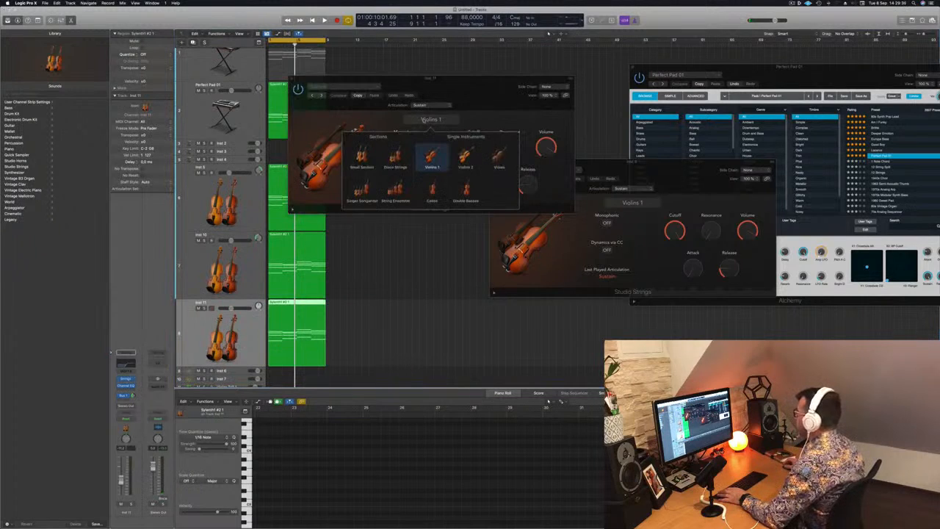
{"action": "left_click", "coordinate": [433, 189]}
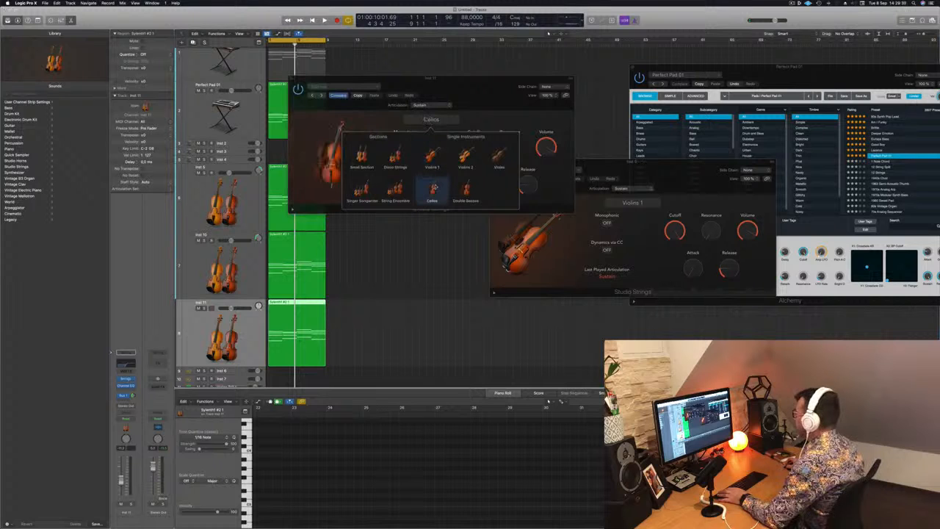
{"action": "left_click_drag", "start_coordinate": [471, 85], "coordinate": [594, 76]}
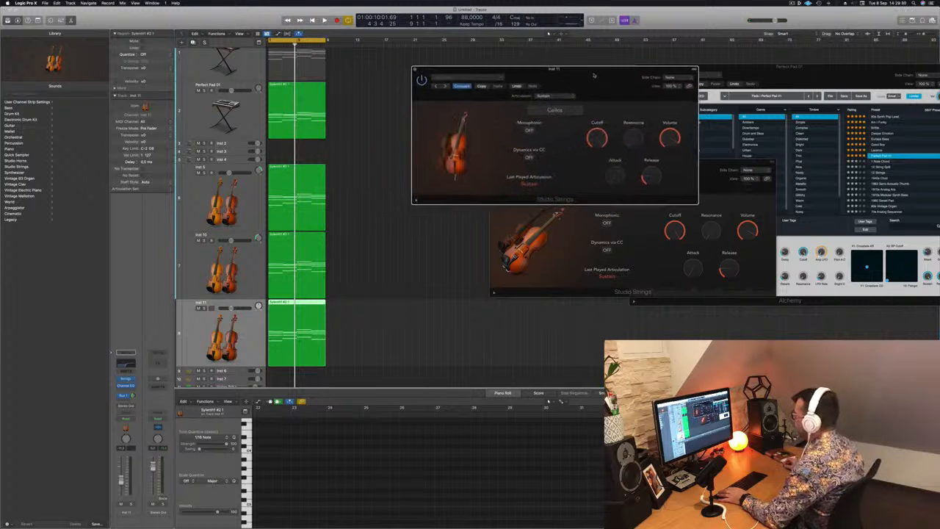
- Play the arrangement from the start to hear the cello layer with the other tracks
{"action": "key", "text": "space"}
{"action": "left_click", "coordinate": [169, 326]}
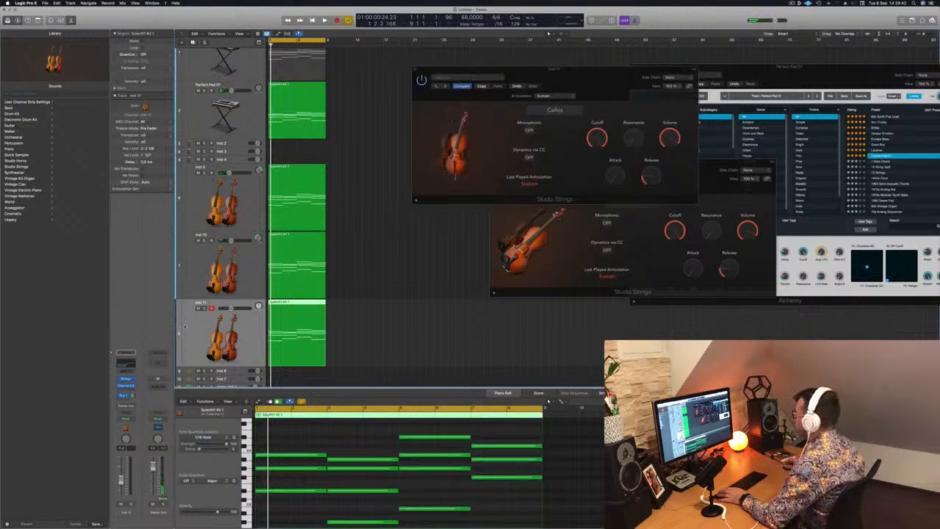
{"action": "key", "text": "space"}
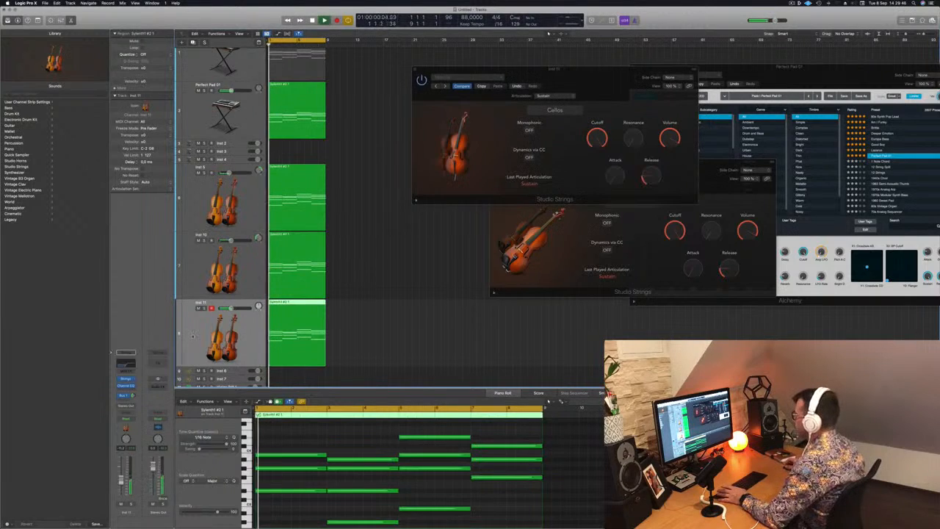
{"action": "key", "text": "space"}
- Delete the upper chord notes from the cello region, keeping only the lowest note of each chord
{"action": "scroll", "coordinate": [312, 446], "scroll_direction": "up", "scroll_amount": 4}
{"action": "scroll", "coordinate": [312, 446], "scroll_direction": "up", "scroll_amount": 2}
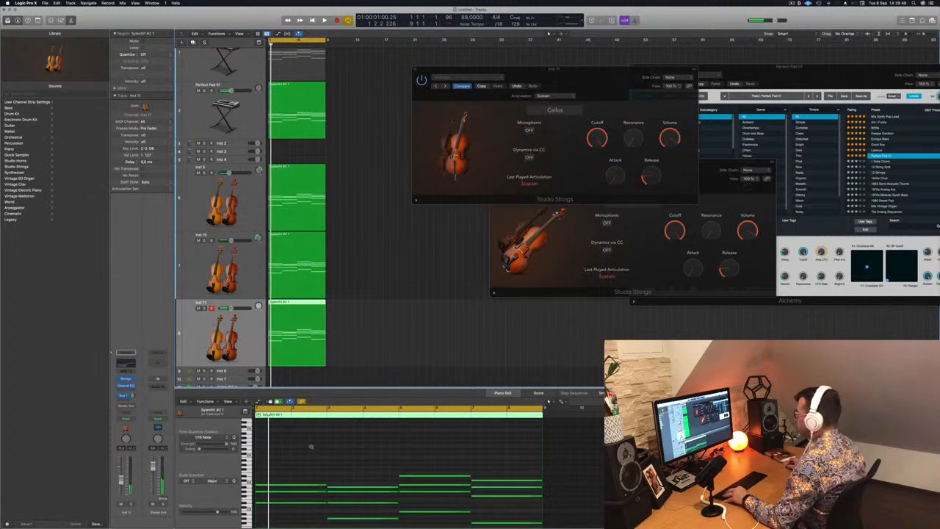
{"action": "left_click_drag", "start_coordinate": [314, 463], "coordinate": [508, 500]}
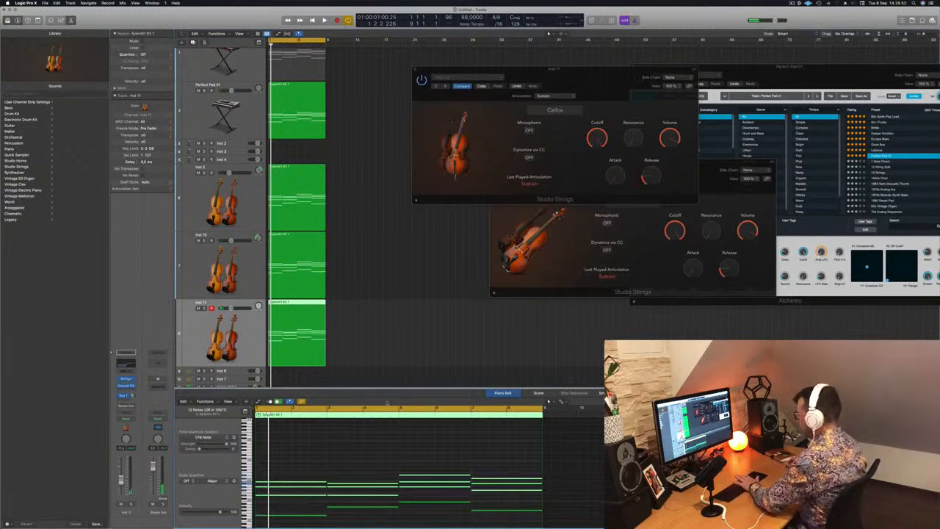
{"action": "key", "text": "Delete"}
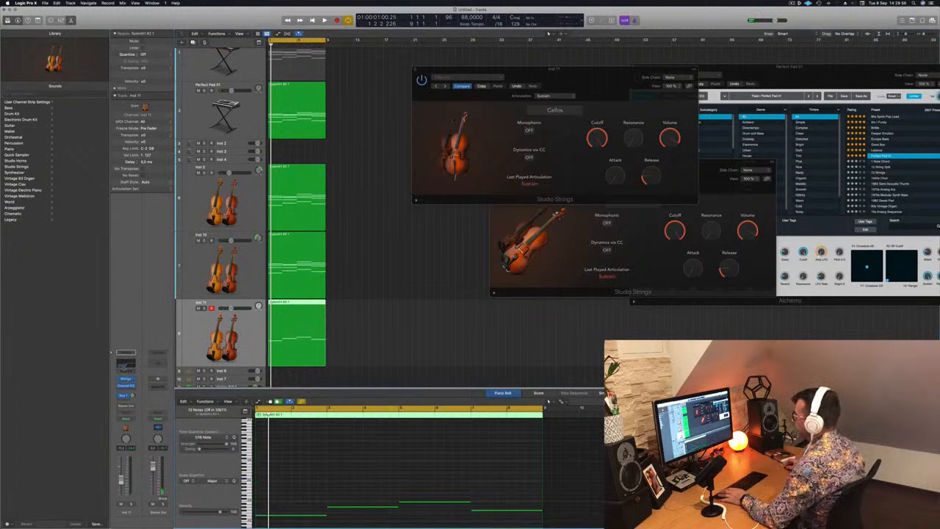
- Set the low cut in the Inst 11 cello track's Channel EQ to 20 Hz and play the bass line
{"action": "left_click", "coordinate": [124, 367]}
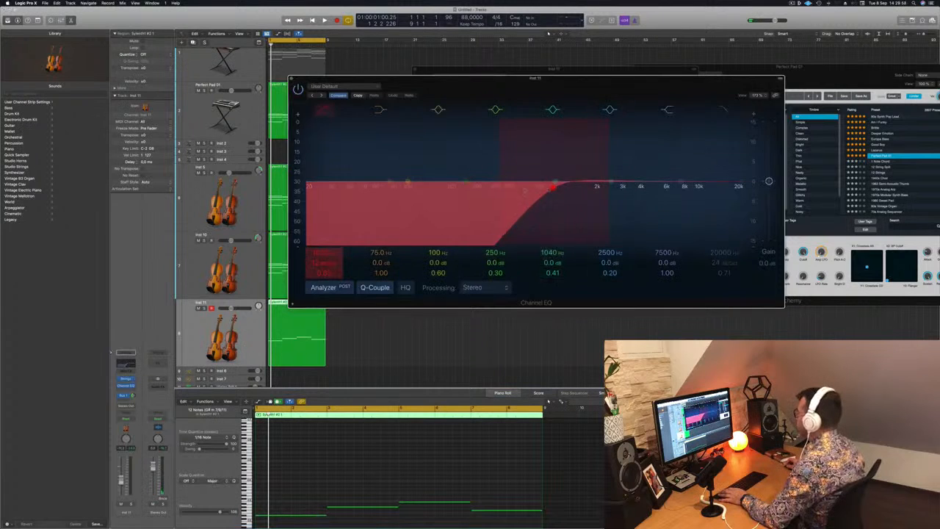
{"action": "key", "text": "space"}
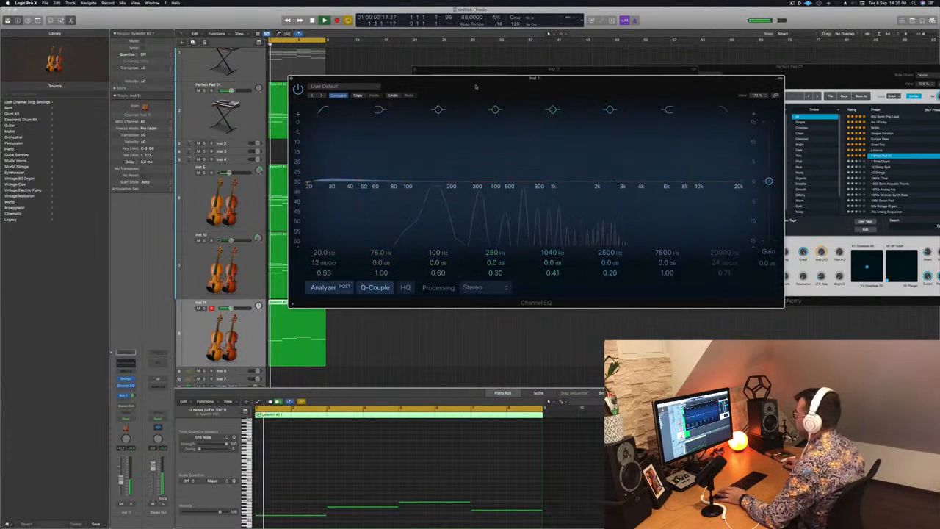
{"action": "left_click_drag", "start_coordinate": [475, 87], "coordinate": [619, 76]}
{"action": "key", "text": "s"}
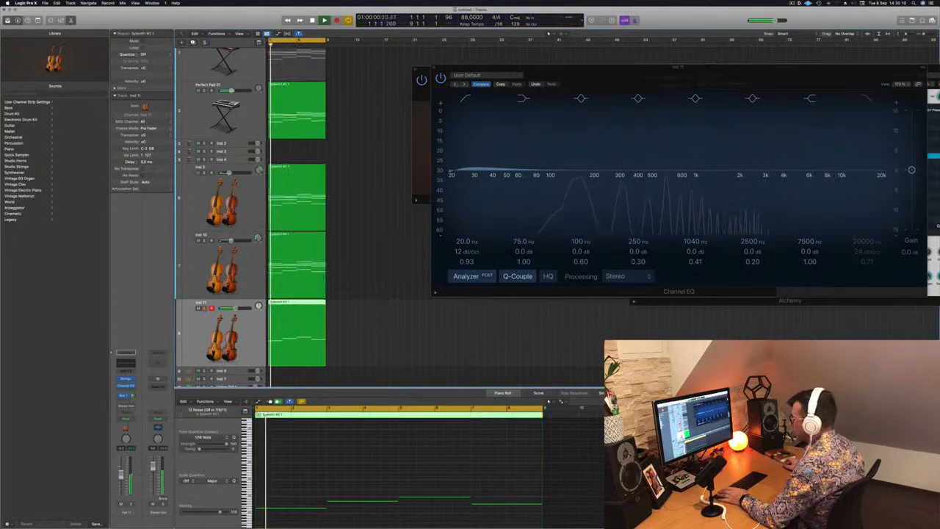
- Solo the two panned violin tracks and the cello track, and balance the cello's volume during playback
{"action": "key", "text": "super+a"}
{"action": "left_click", "coordinate": [205, 173]}
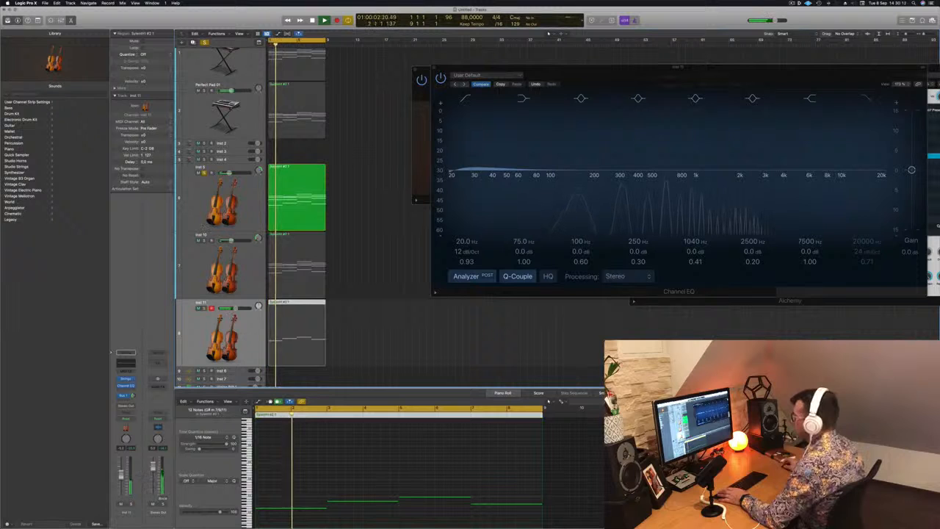
{"action": "left_click", "coordinate": [204, 240]}
{"action": "left_click", "coordinate": [204, 308]}
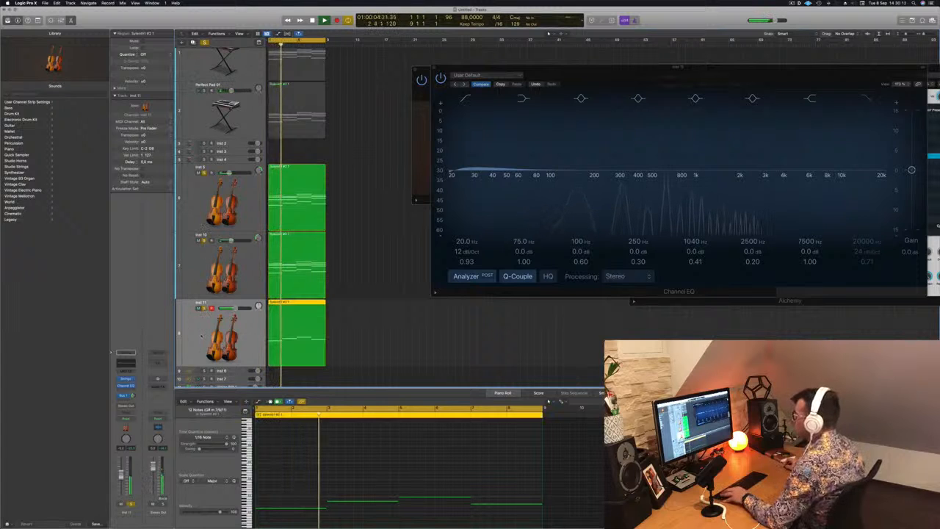
{"action": "key", "text": "super+Up"}
{"action": "key", "text": "super+Up"}
{"action": "key", "text": "super+Up"}
{"action": "key", "text": "super+Up"}
{"action": "key", "text": "super+Up"}
{"action": "key", "text": "super+Up"}
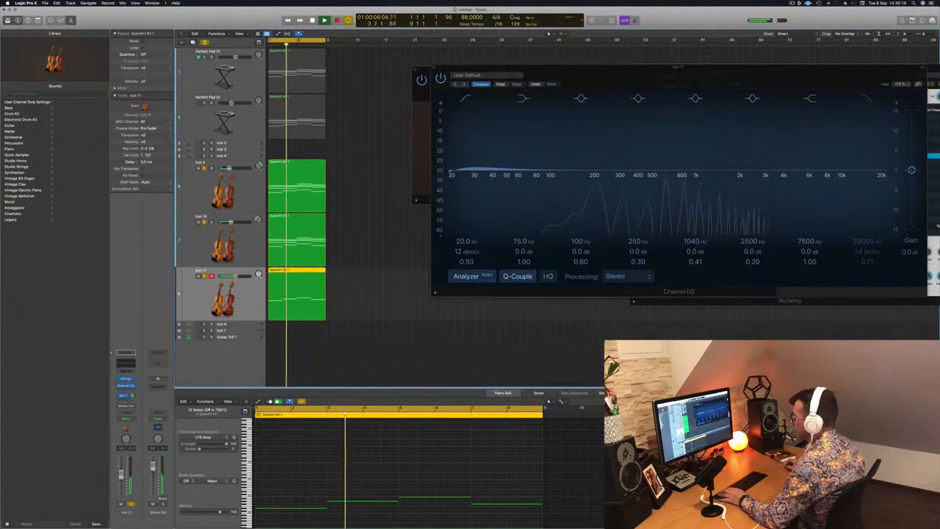
{"action": "left_click_drag", "start_coordinate": [122, 475], "coordinate": [121, 479]}
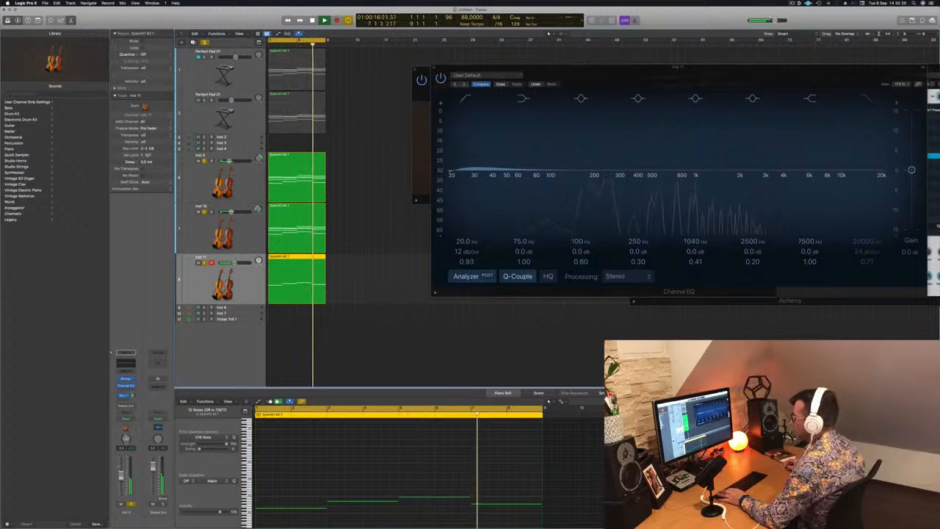
{"action": "key", "text": "Return"}
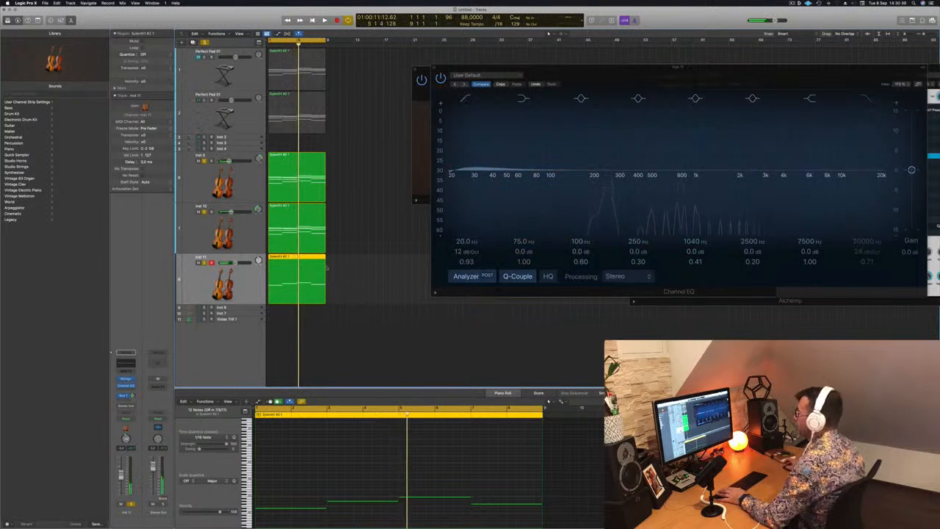
- Copy the cello region to a duplicate cello track, transpose its notes down an octave, and play the layered result
{"action": "left_click_drag", "start_coordinate": [326, 267], "coordinate": [287, 327]}
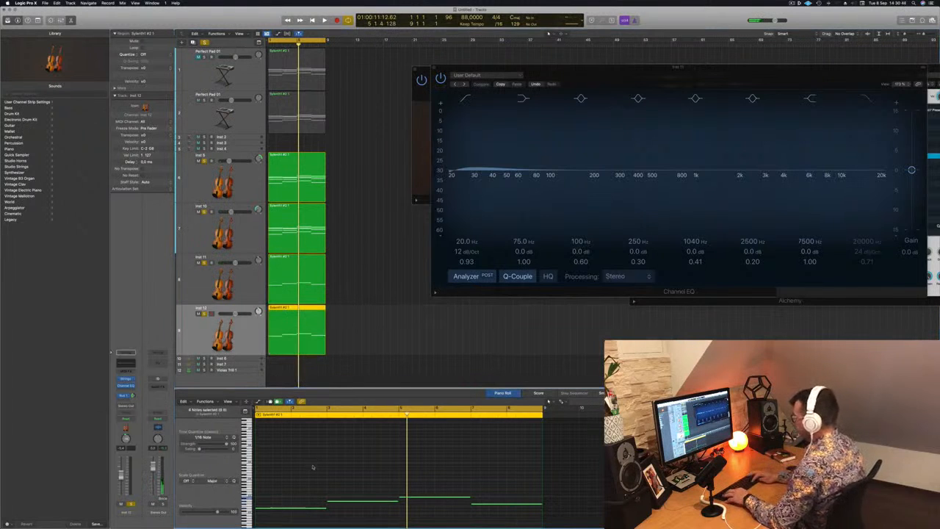
{"action": "key", "text": "alt+shift+Down"}
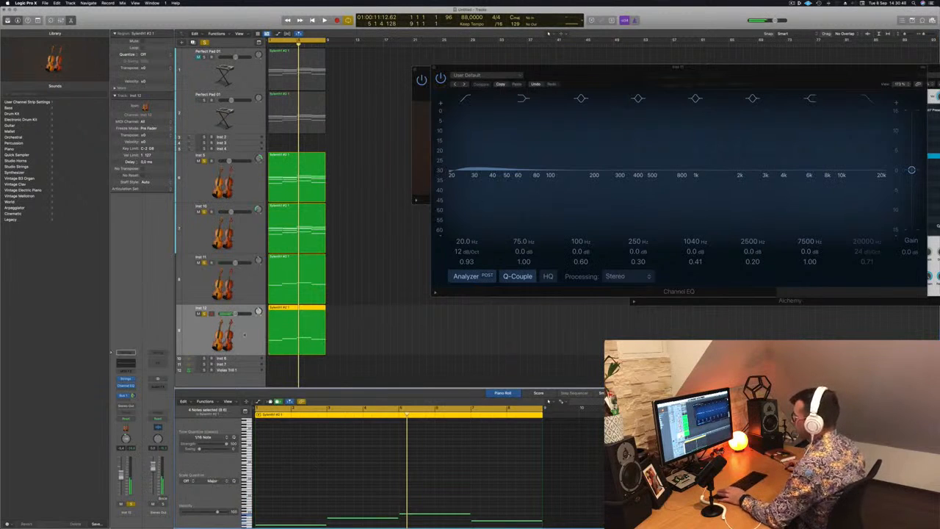
{"action": "left_click", "coordinate": [245, 335]}
{"action": "key", "text": "space"}
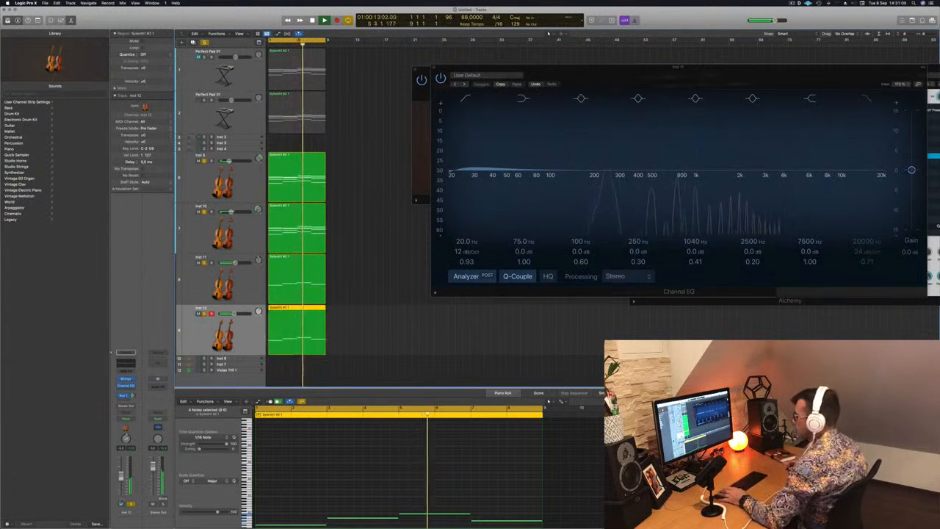
{"action": "left_click", "coordinate": [366, 332]}
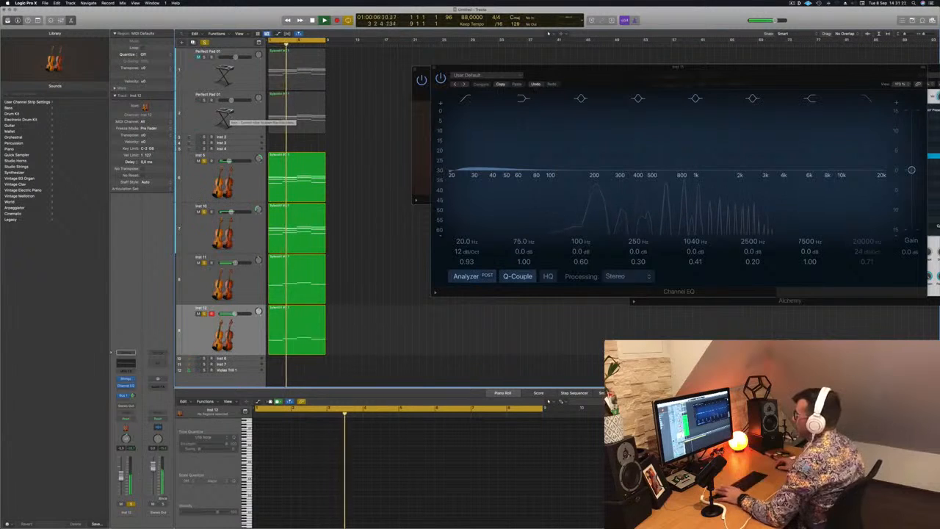
- Replay from the start, add the original Perfect Pad 01 track to the soloed strings, and lower its volume
{"action": "left_click", "coordinate": [198, 114]}
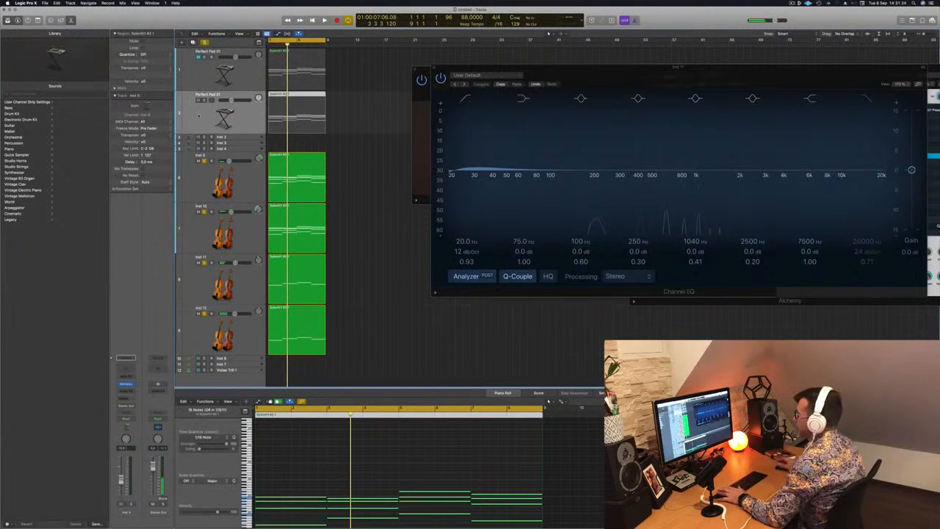
{"action": "key", "text": "Return"}
{"action": "key", "text": "space"}
{"action": "left_click", "coordinate": [196, 64]}
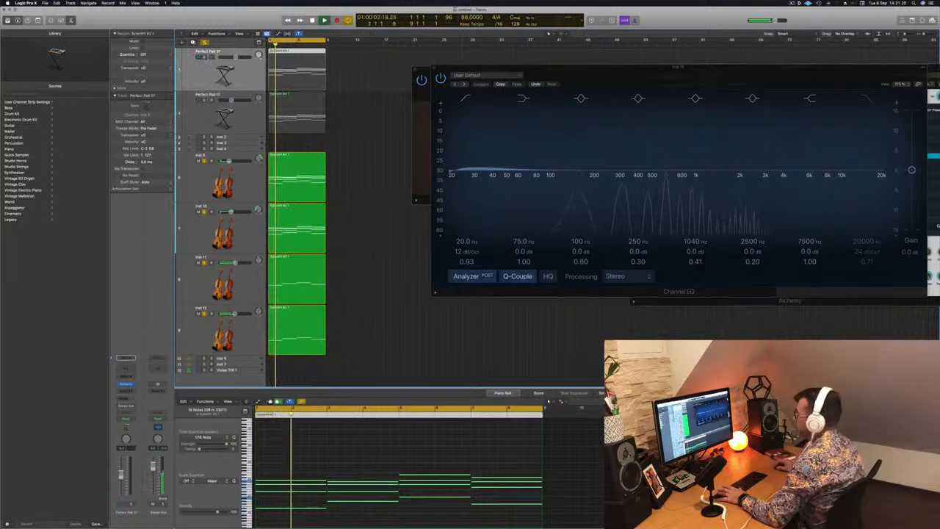
{"action": "left_click", "coordinate": [205, 57]}
{"action": "key", "text": "space"}
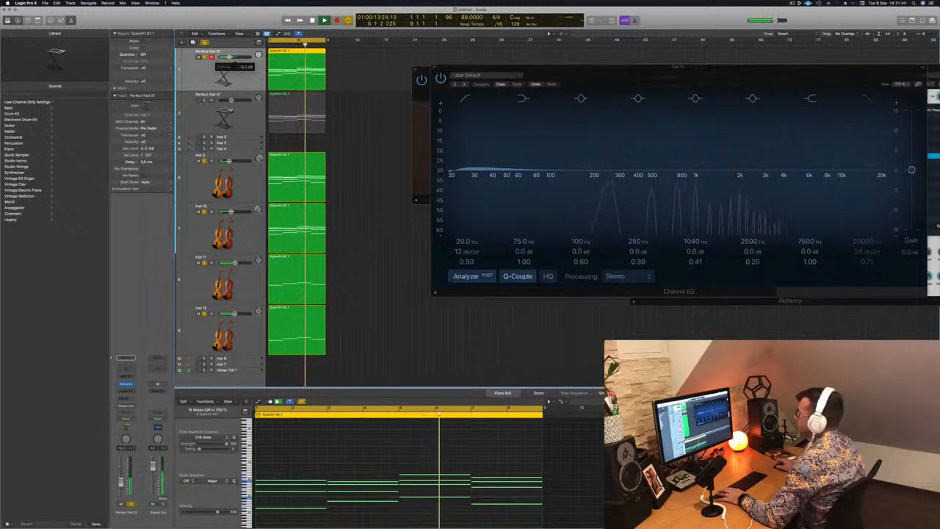
- Solo the low-octave Perfect Pad 01 track as well and reduce its volume beneath the strings
{"action": "left_click", "coordinate": [198, 112]}
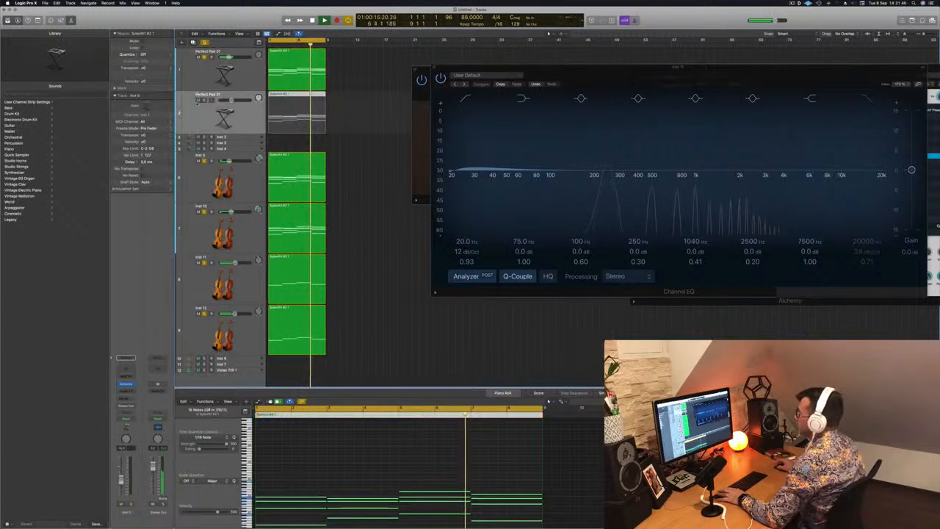
{"action": "left_click", "coordinate": [204, 99]}
{"action": "left_click_drag", "start_coordinate": [231, 100], "coordinate": [227, 100]}
{"action": "key", "text": "space"}
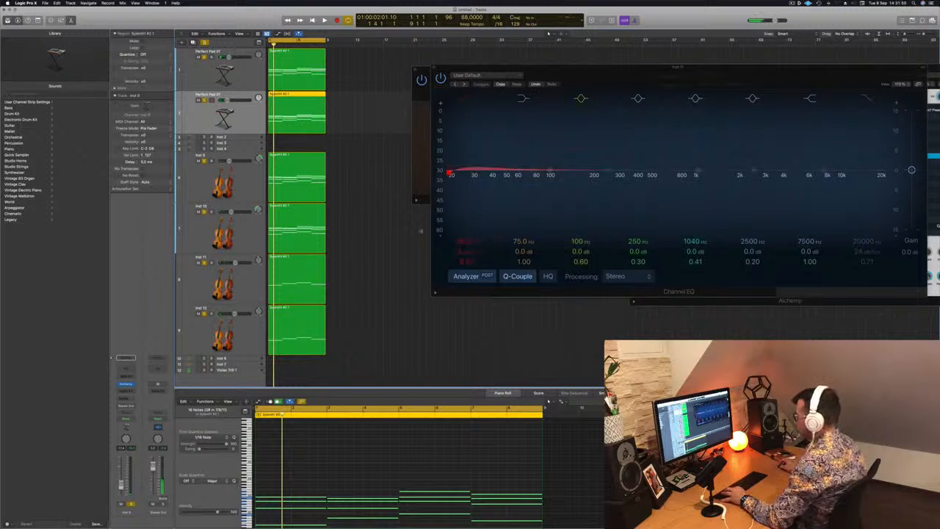
- Show the mixer for all tracks, play the full arrangement, and reposition the Channel EQ window
{"action": "left_click", "coordinate": [401, 278]}
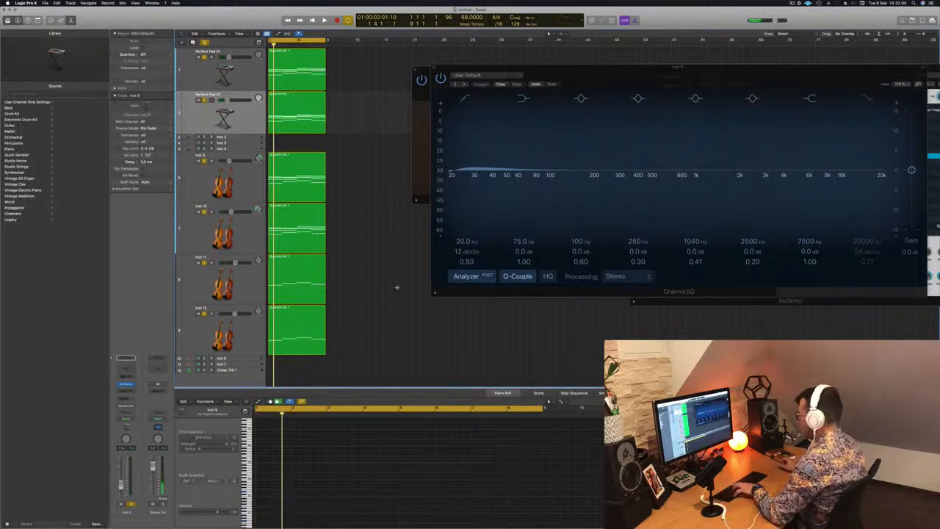
{"action": "key", "text": "x"}
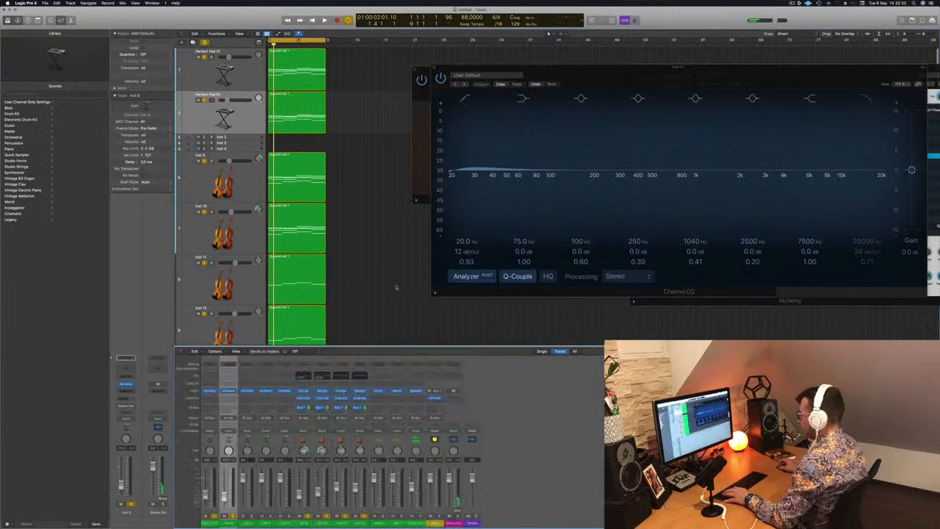
{"action": "key", "text": "space"}
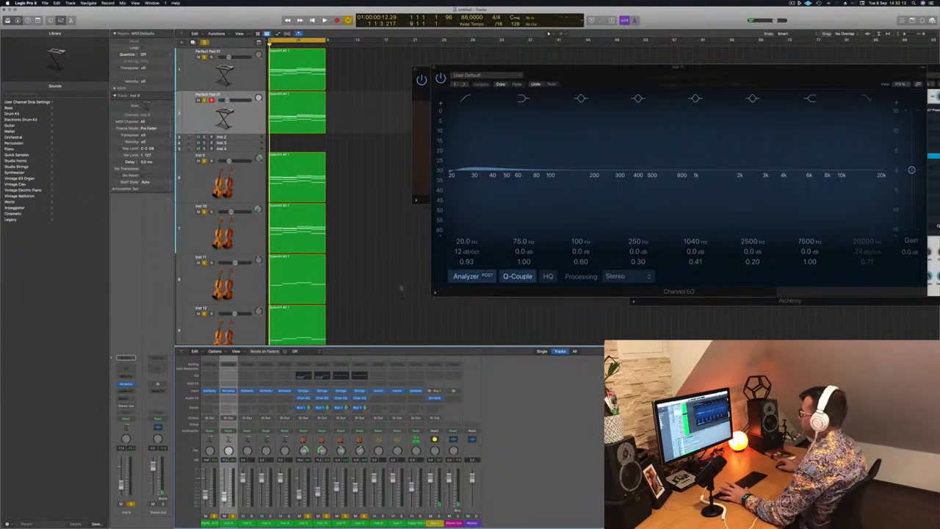
{"action": "left_click_drag", "start_coordinate": [615, 71], "coordinate": [580, 112]}
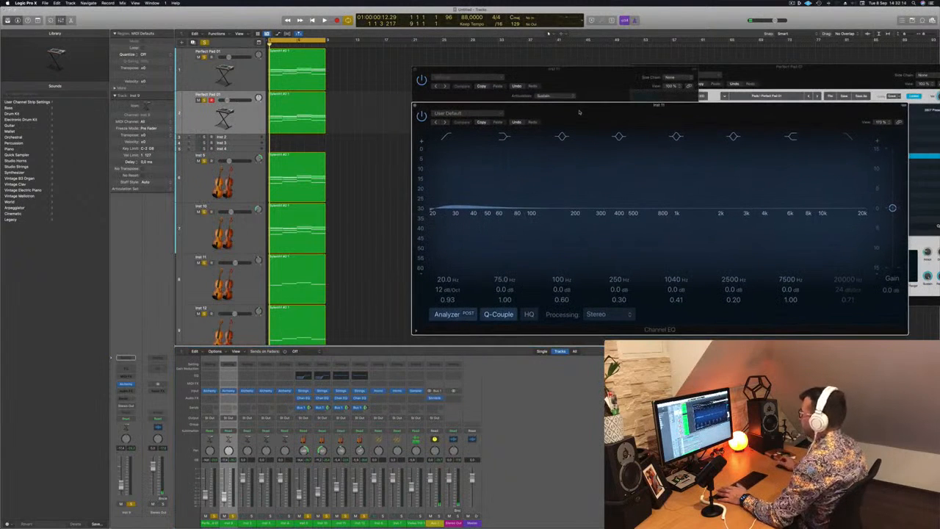
- Play the layered arrangement with the Channel EQ window moved aside and all tracks in view, and stop playback
{"action": "key", "text": "space"}
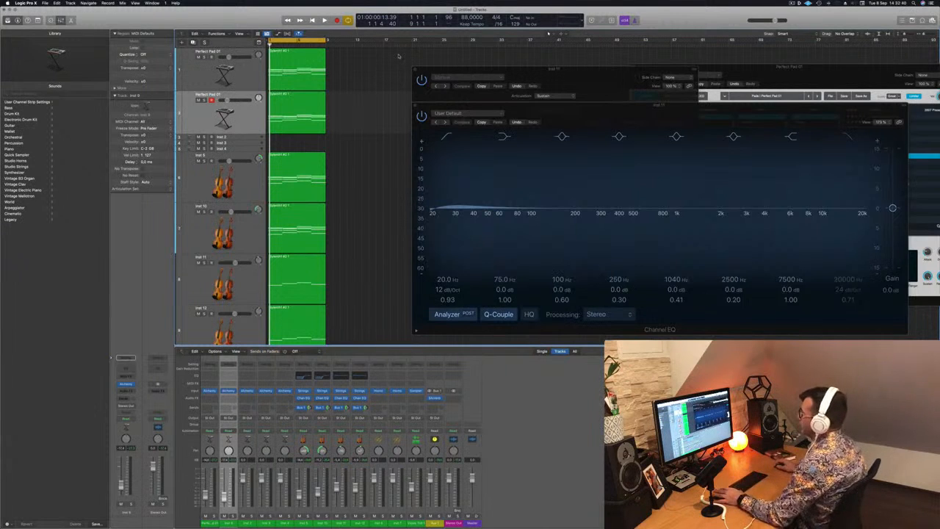
{"action": "key", "text": "space"}
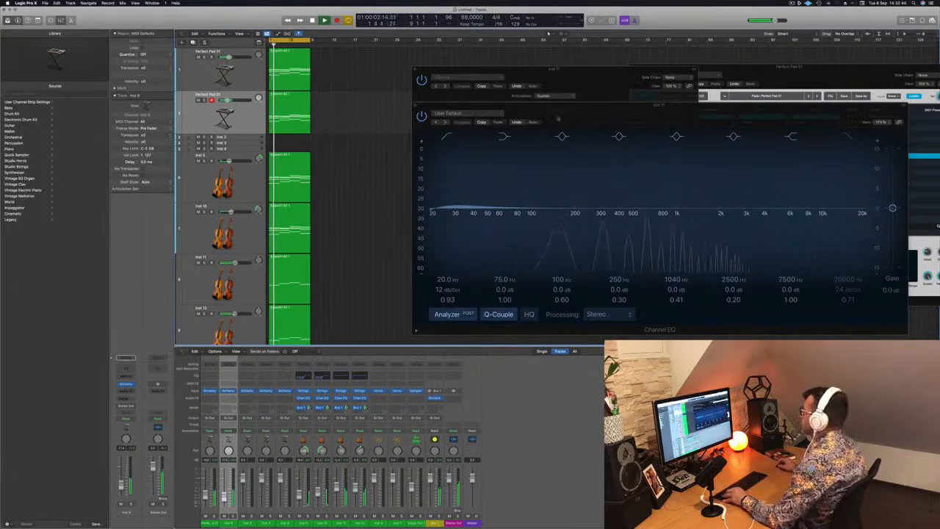
{"action": "left_click_drag", "start_coordinate": [561, 106], "coordinate": [667, 96]}
{"action": "key", "text": "super+Up"}
{"action": "key", "text": "super+Up"}
{"action": "key", "text": "super+Up"}
{"action": "key", "text": "super+Up"}
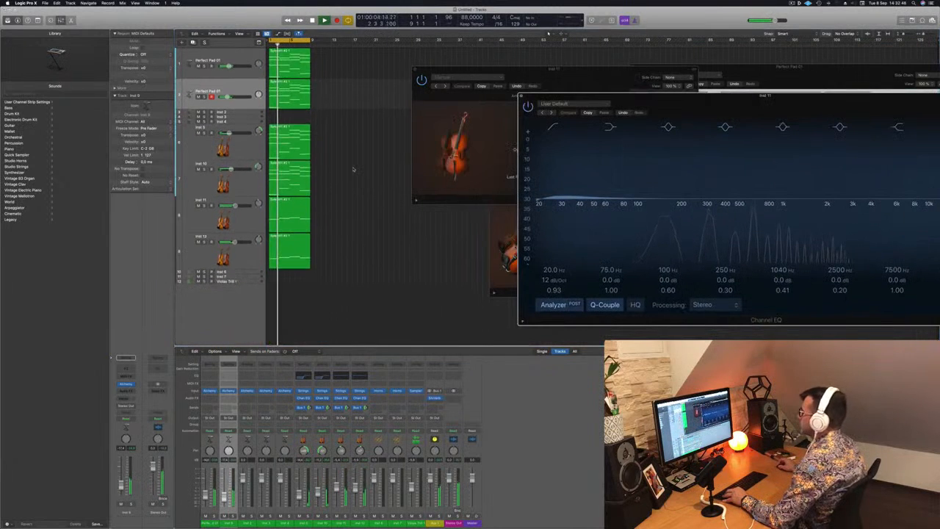
{"action": "key", "text": "super+Up"}
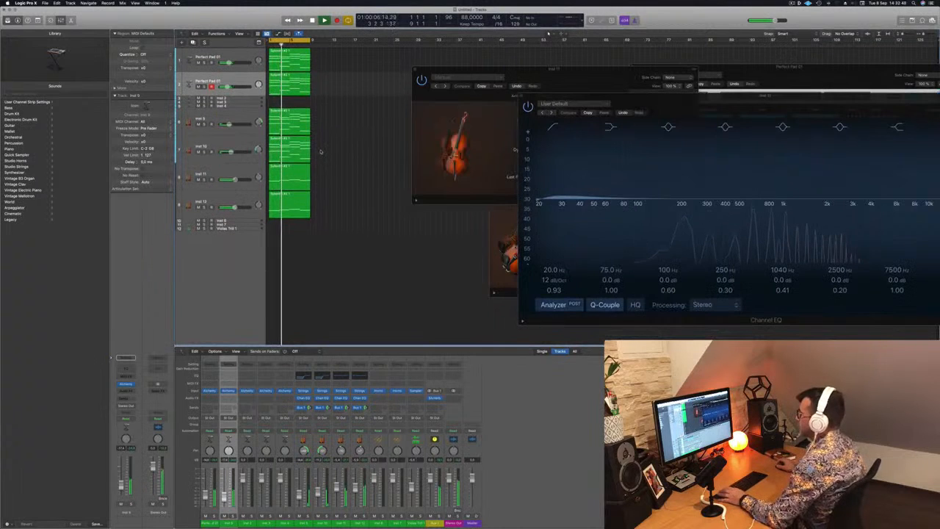
{"action": "key", "text": "space"}
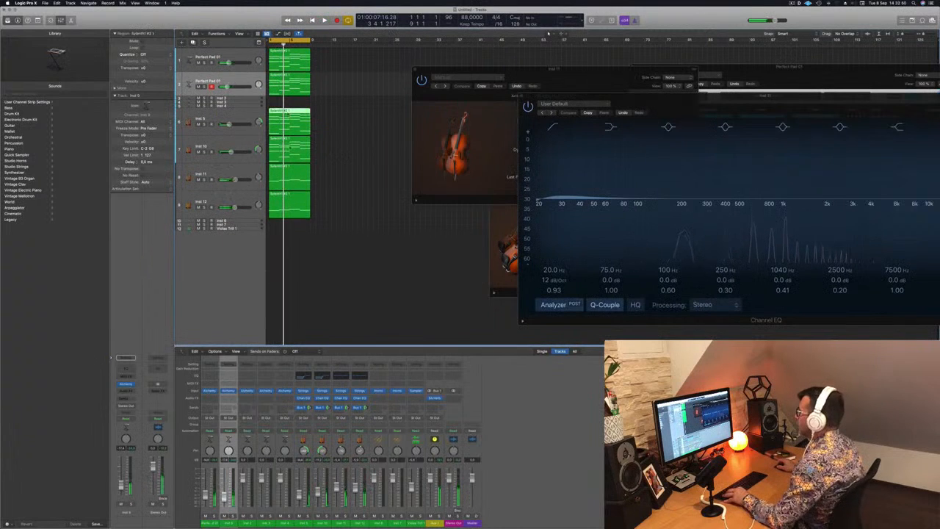
- Copy the first violin track's chord region to the Inst 6 brass track and enlarge that track
{"action": "left_click_drag", "start_coordinate": [289, 119], "coordinate": [286, 221]}
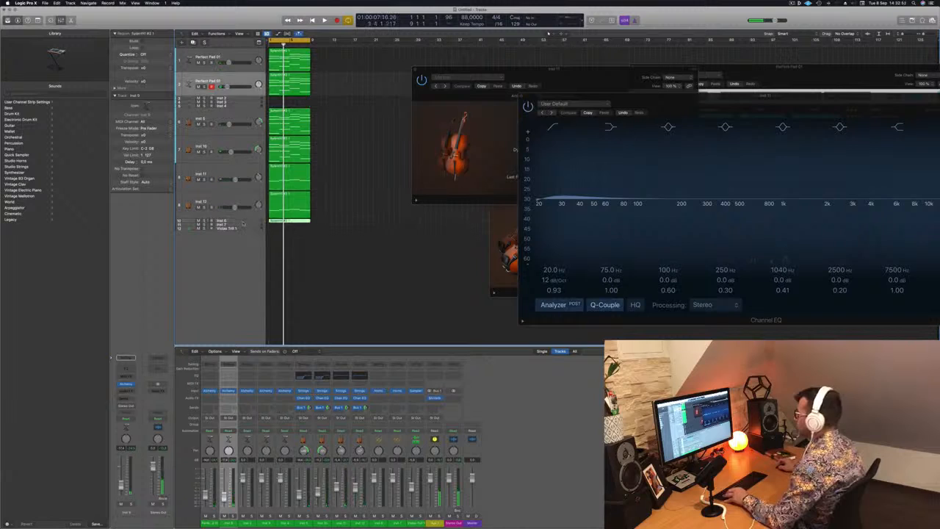
{"action": "left_click", "coordinate": [242, 223]}
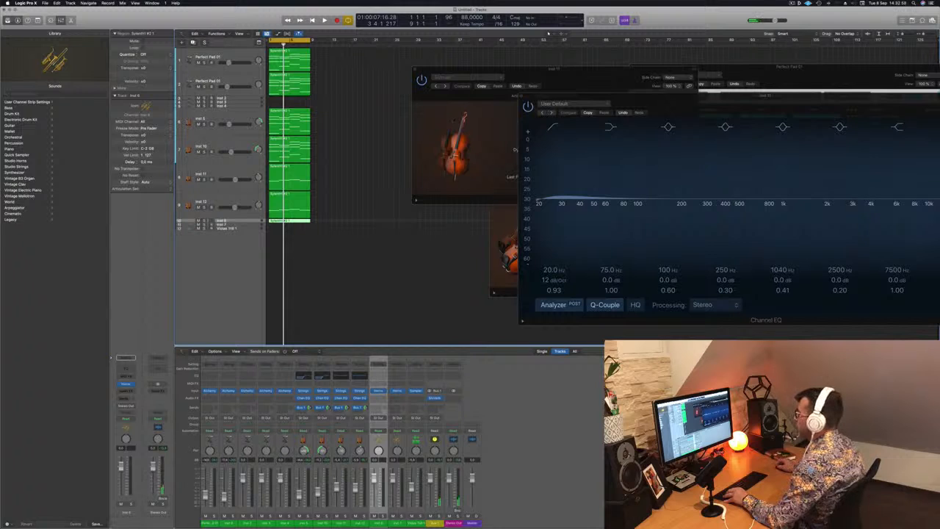
{"action": "left_click", "coordinate": [38, 21]}
{"action": "left_click", "coordinate": [108, 37]}
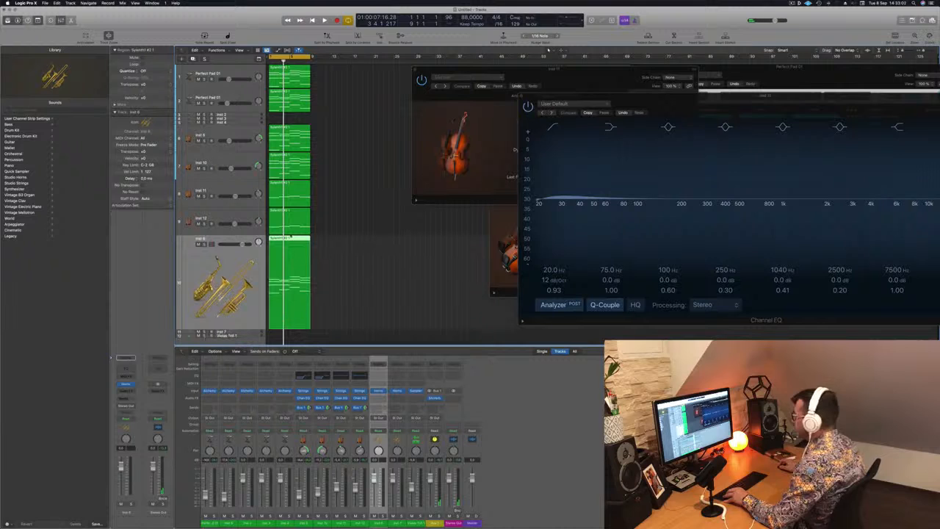
- Delete the lower chord notes from the Inst 6 region, keeping only the top voice, and return the playhead to the start
{"action": "key", "text": "p"}
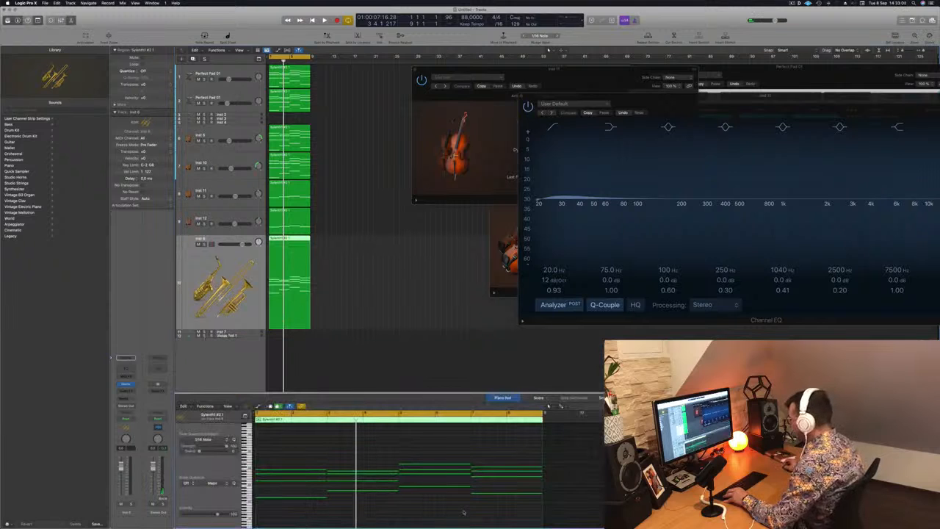
{"action": "left_click_drag", "start_coordinate": [526, 471], "coordinate": [277, 435]}
{"action": "key", "text": "Delete"}
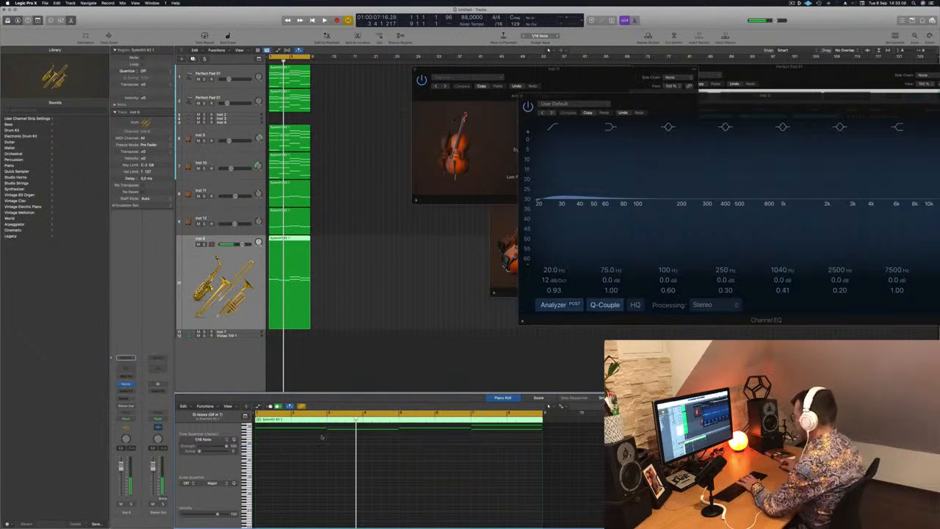
{"action": "left_click", "coordinate": [504, 430]}
{"action": "key", "text": "Delete"}
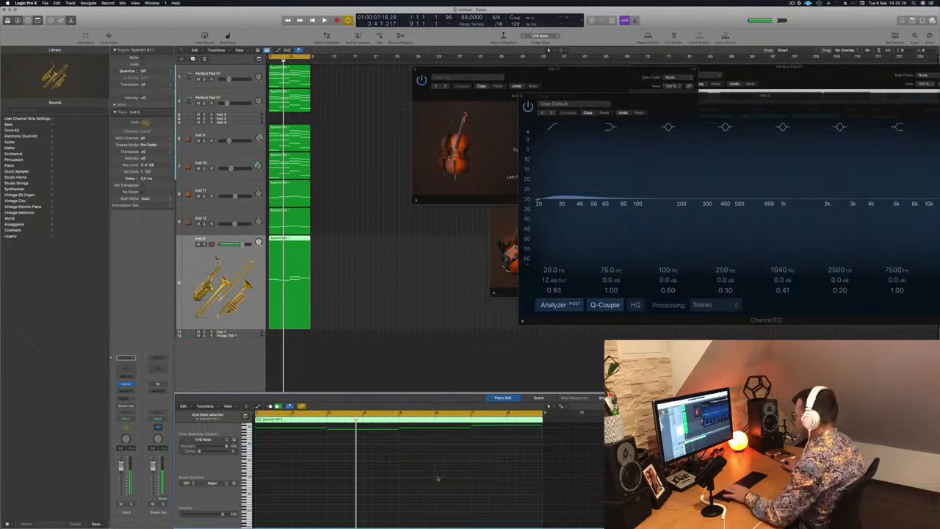
{"action": "scroll", "coordinate": [438, 478], "scroll_direction": "up", "scroll_amount": 3}
{"action": "left_click", "coordinate": [441, 454]}
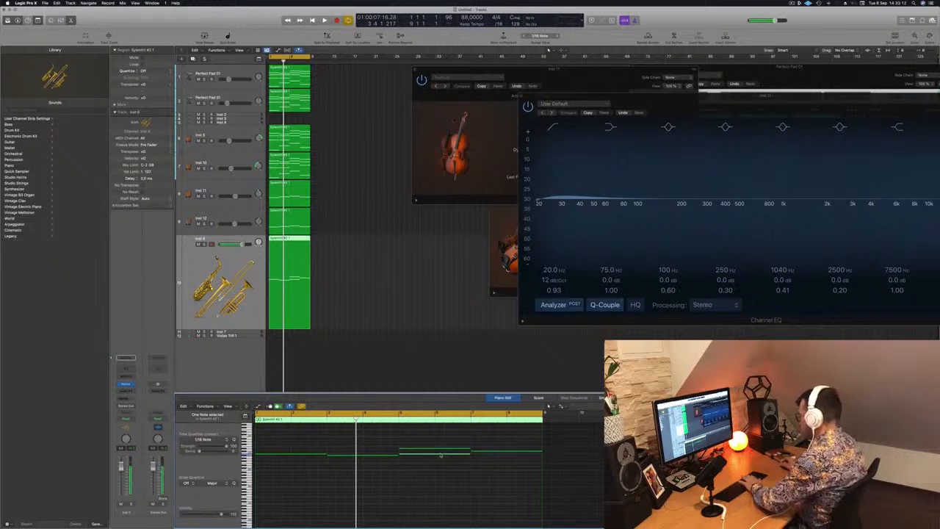
{"action": "key", "text": "Delete"}
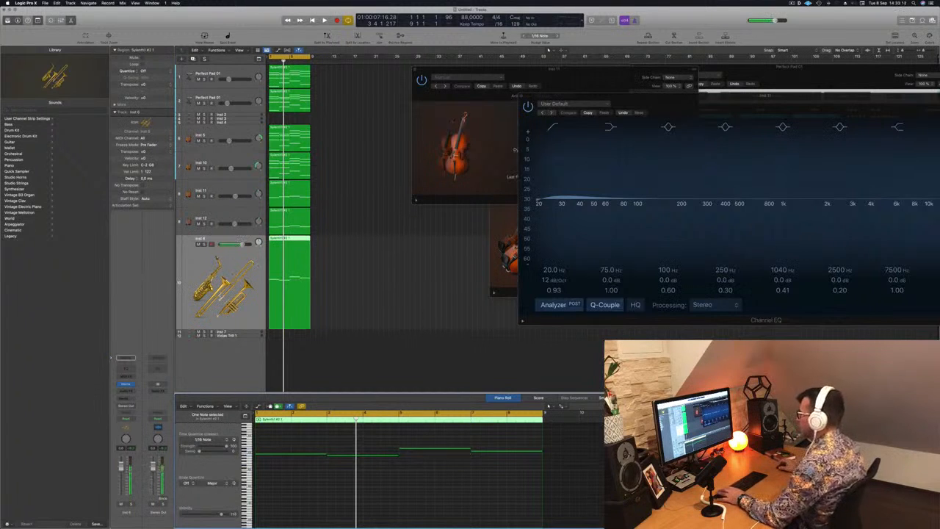
{"action": "left_click", "coordinate": [377, 265]}
{"action": "key", "text": "Return"}
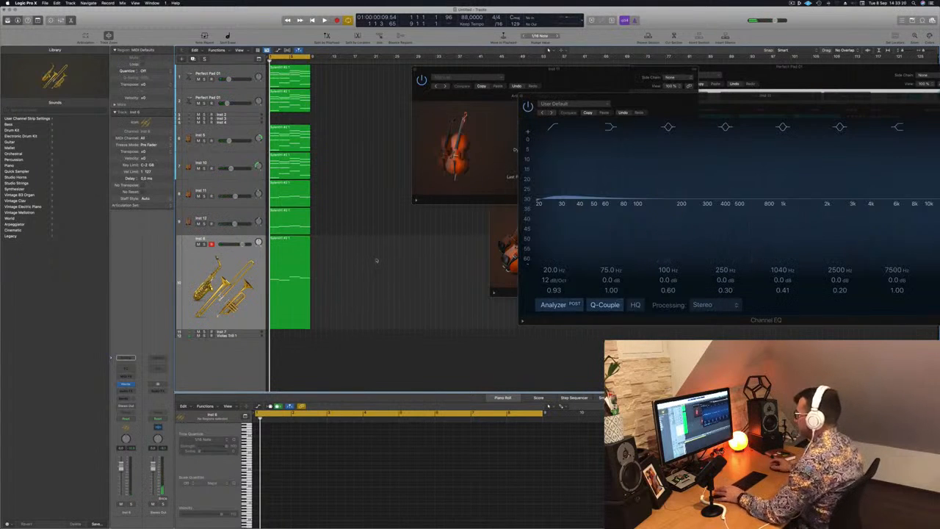
- Open the Inst 6 track's Studio Horns instrument, review the available horns, and move its window out of the way
{"action": "left_click", "coordinate": [307, 285]}
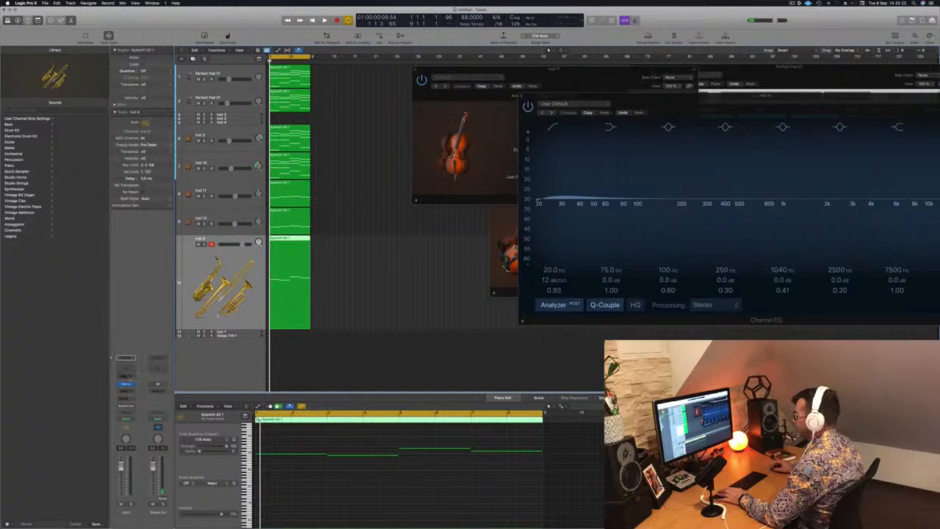
{"action": "left_click", "coordinate": [128, 384]}
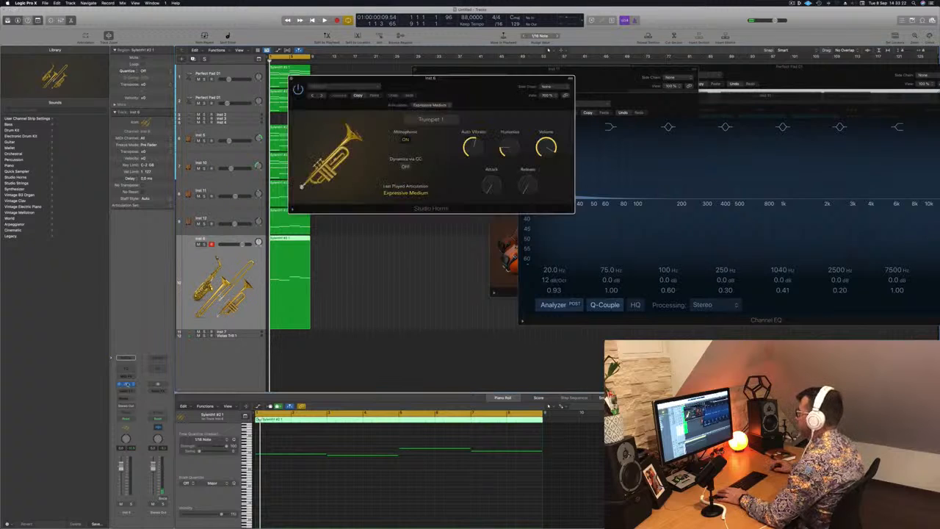
{"action": "left_click", "coordinate": [432, 120]}
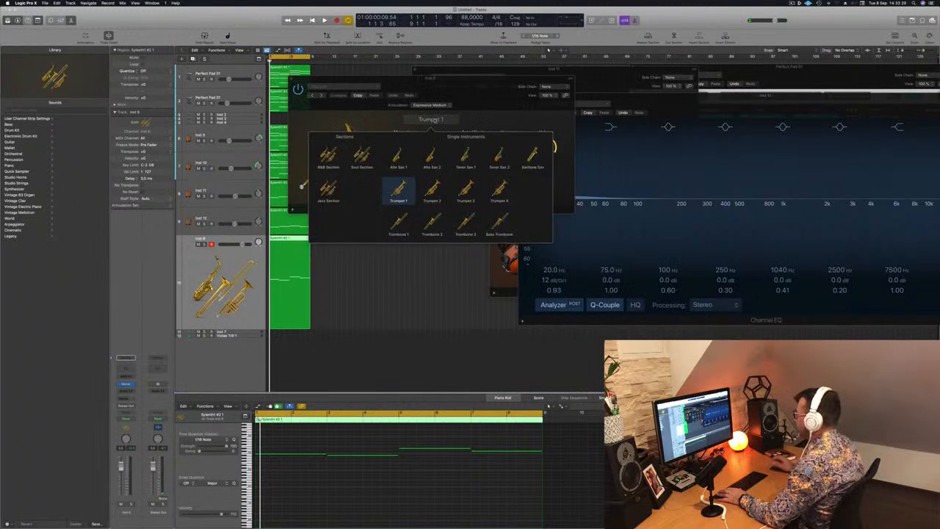
{"action": "left_click", "coordinate": [493, 114]}
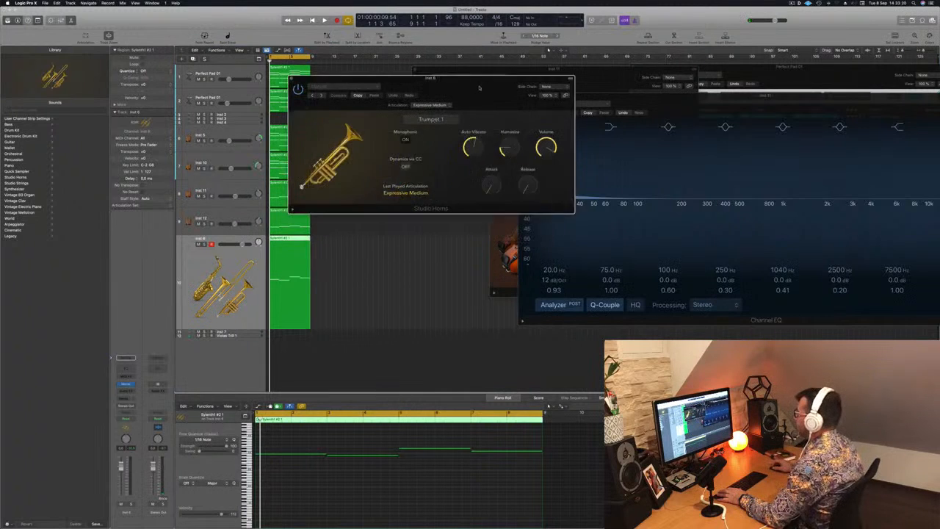
{"action": "left_click_drag", "start_coordinate": [482, 80], "coordinate": [784, 106]}
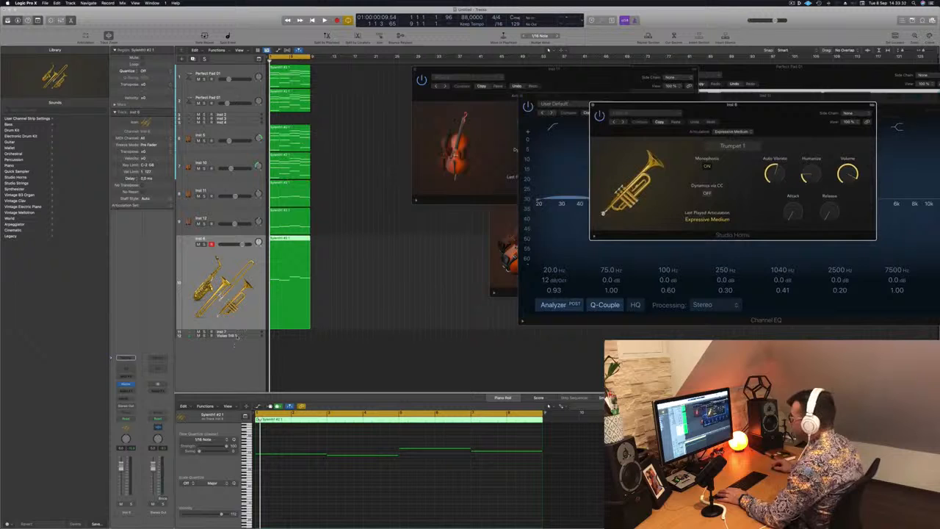
- Move the top-voice region from the Inst 6 track to the Violas Trill 1 sampler track
{"action": "left_click", "coordinate": [235, 335]}
{"action": "left_click", "coordinate": [290, 101]}
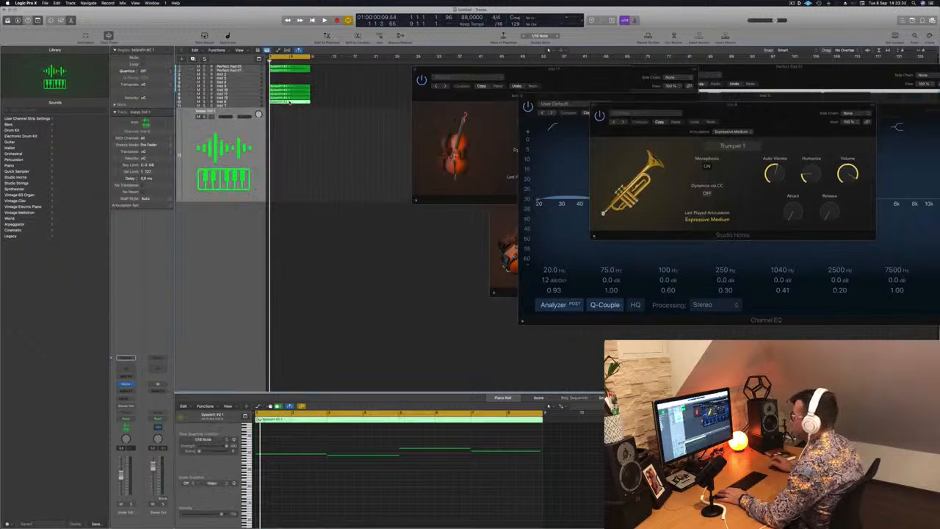
{"action": "left_click_drag", "start_coordinate": [290, 102], "coordinate": [288, 157]}
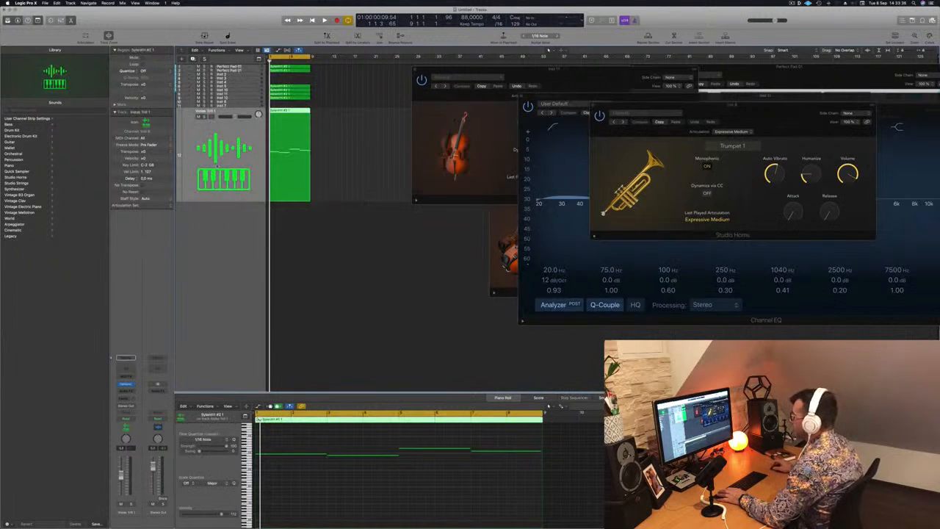
- Load the Tuba Solo+ preset from the Orchestral Brass category into the Violas Trill 1 track's Sampler
{"action": "left_click", "coordinate": [127, 385]}
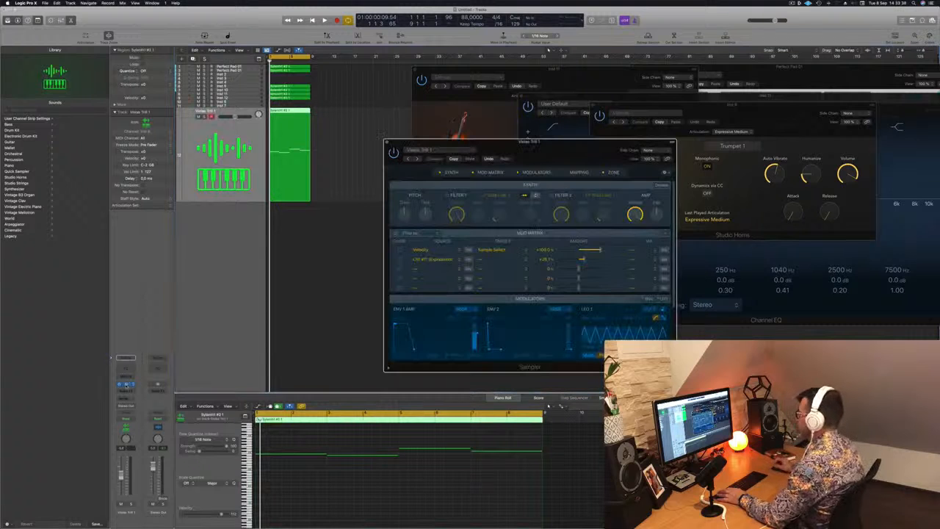
{"action": "left_click_drag", "start_coordinate": [549, 144], "coordinate": [501, 116]}
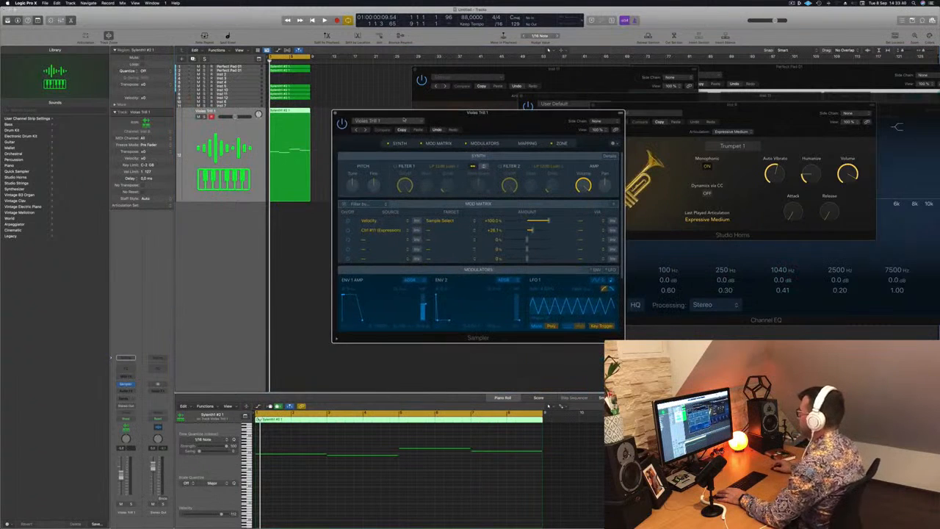
{"action": "left_click", "coordinate": [402, 119]}
{"action": "mouse_move", "coordinate": [401, 319]}
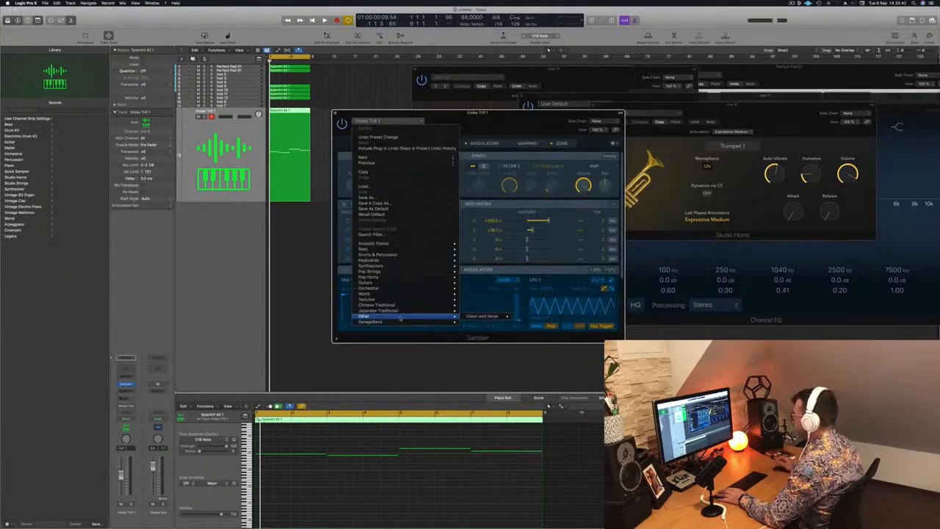
{"action": "mouse_move", "coordinate": [418, 290]}
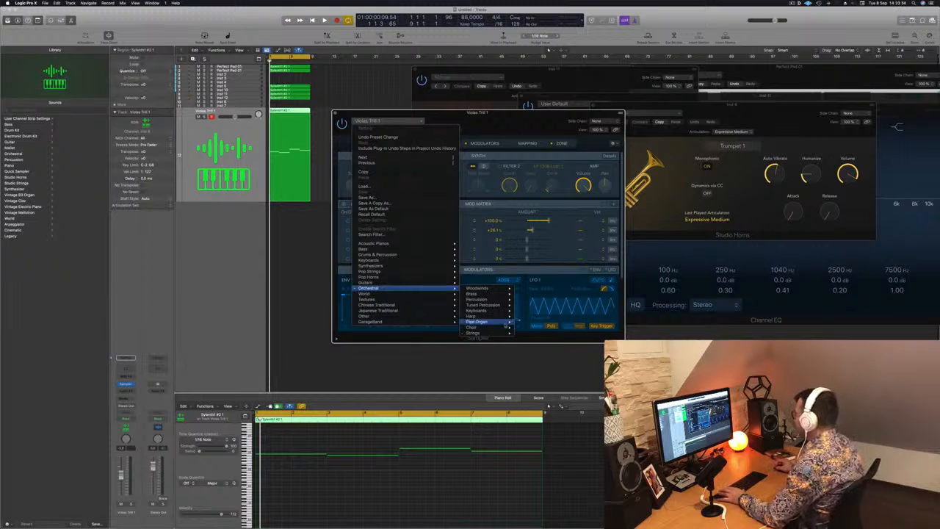
{"action": "mouse_move", "coordinate": [509, 323]}
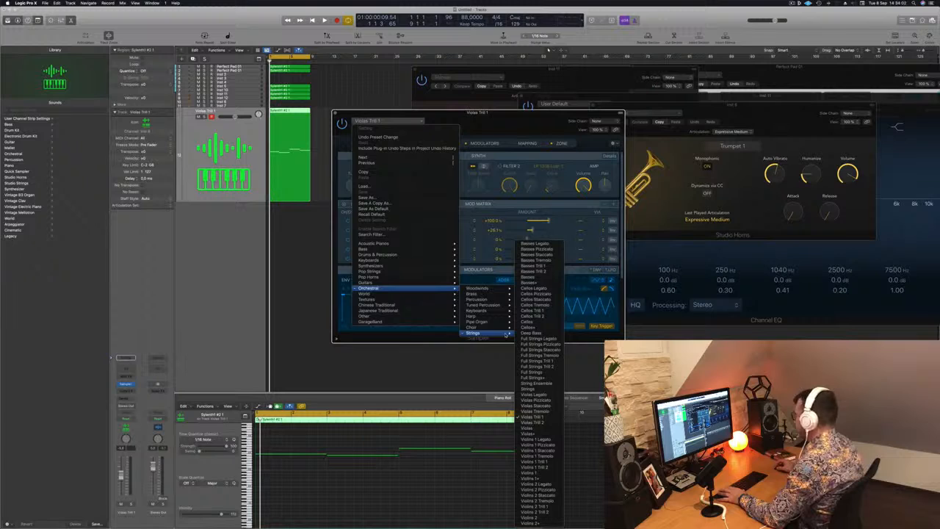
{"action": "mouse_move", "coordinate": [513, 294]}
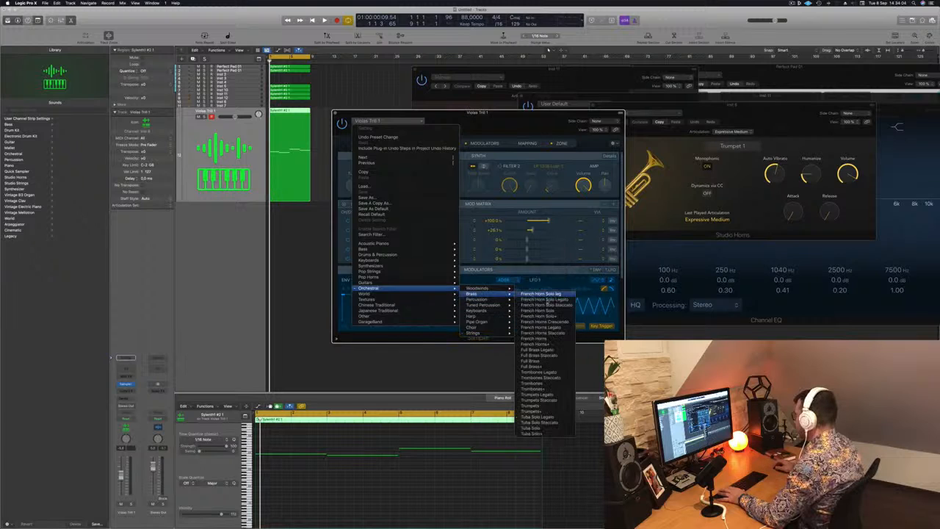
{"action": "left_click", "coordinate": [540, 433]}
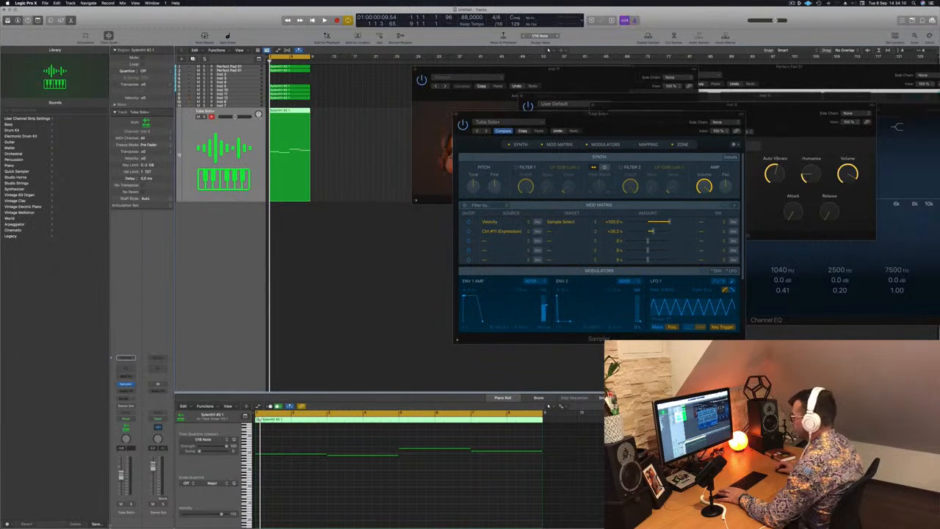
- Play the arrangement with the tuba and add a send from the Tuba Solo+ track to Bus 1
{"action": "key", "text": "space"}
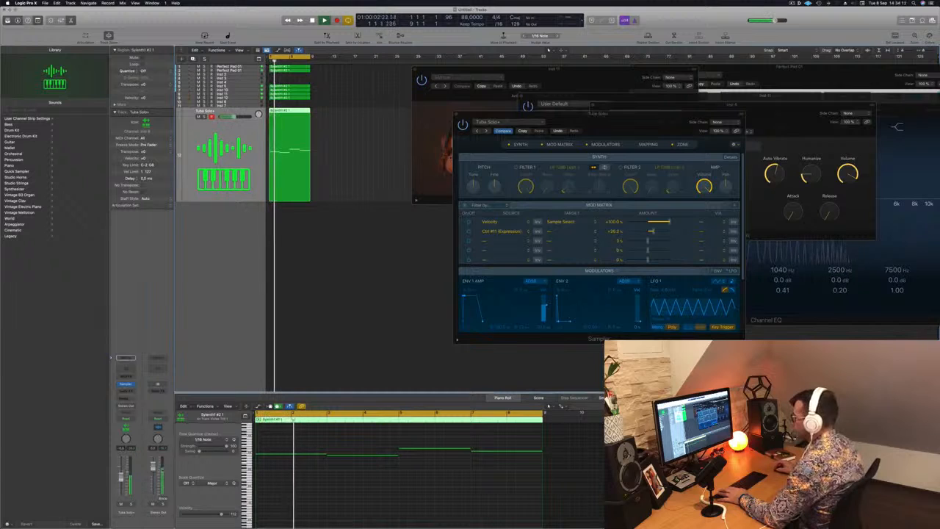
{"action": "left_click", "coordinate": [125, 395]}
{"action": "mouse_move", "coordinate": [135, 406]}
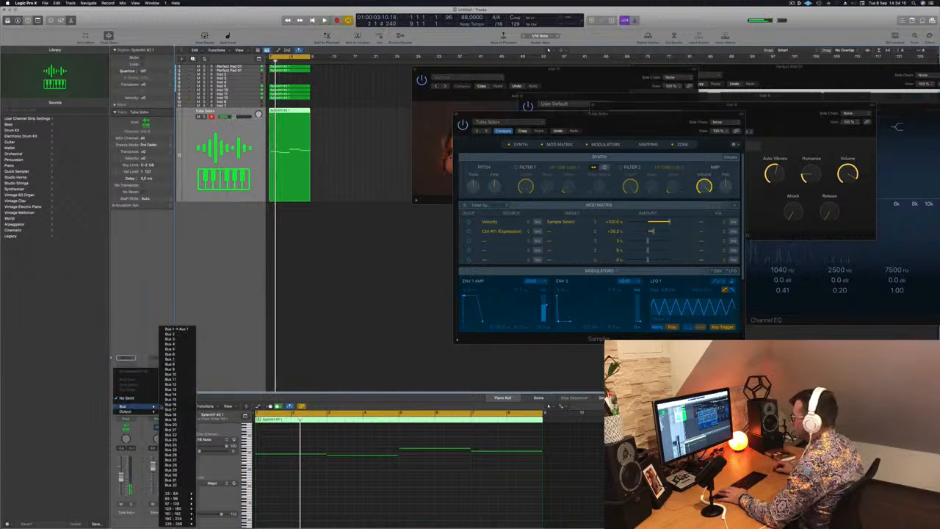
{"action": "left_click", "coordinate": [176, 329]}
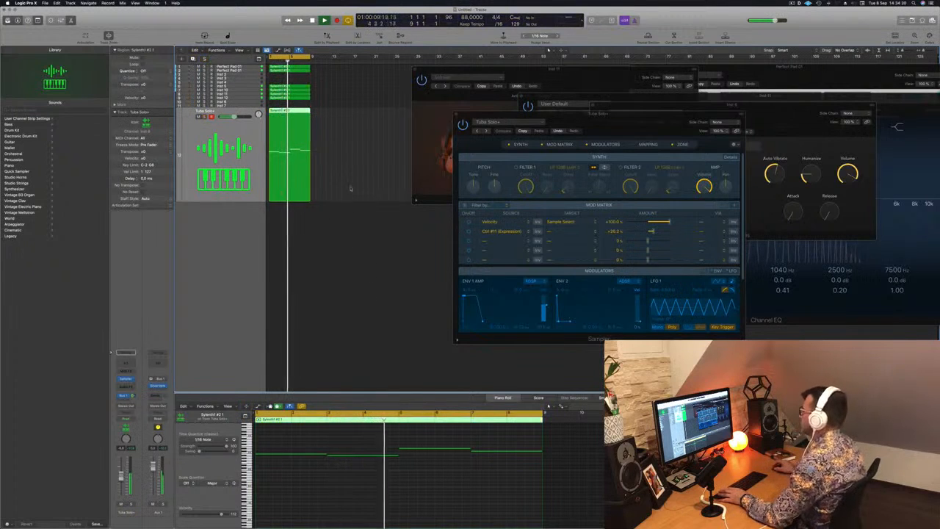
- Listen to the arrangement with the tuba included, enlarge the regions, move the Cellos instrument window aside, and stop playback
{"action": "left_click", "coordinate": [336, 231]}
{"action": "key", "text": "super+Right"}
{"action": "key", "text": "super+Right"}
{"action": "key", "text": "super+Right"}
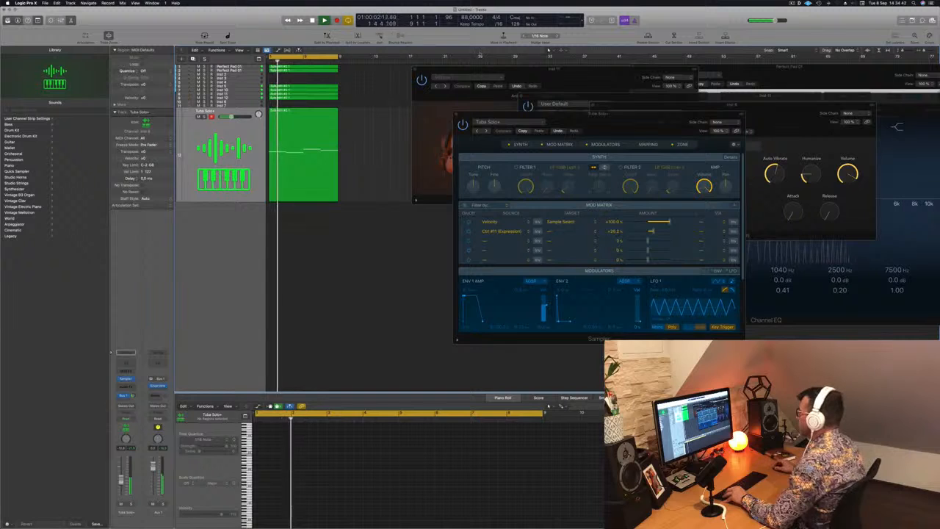
{"action": "left_click_drag", "start_coordinate": [482, 69], "coordinate": [610, 96]}
{"action": "key", "text": "super+Right"}
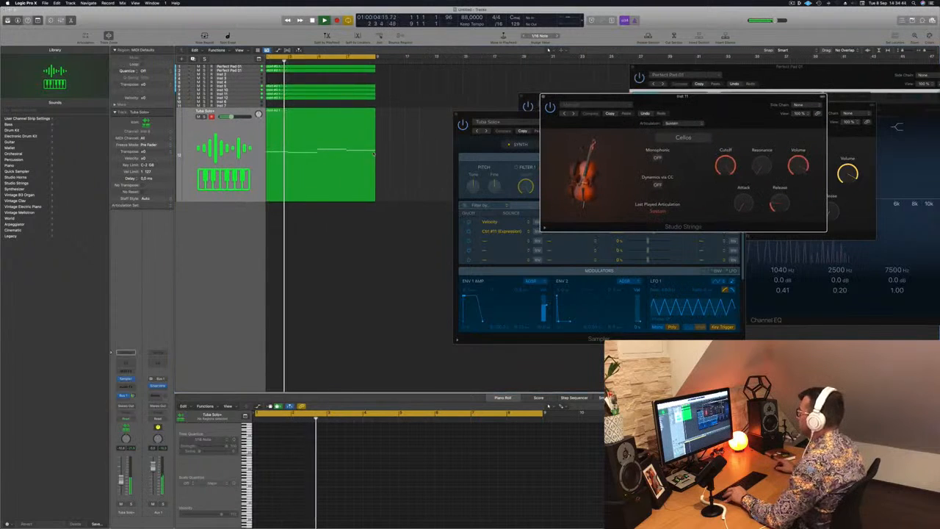
{"action": "left_click", "coordinate": [332, 246]}
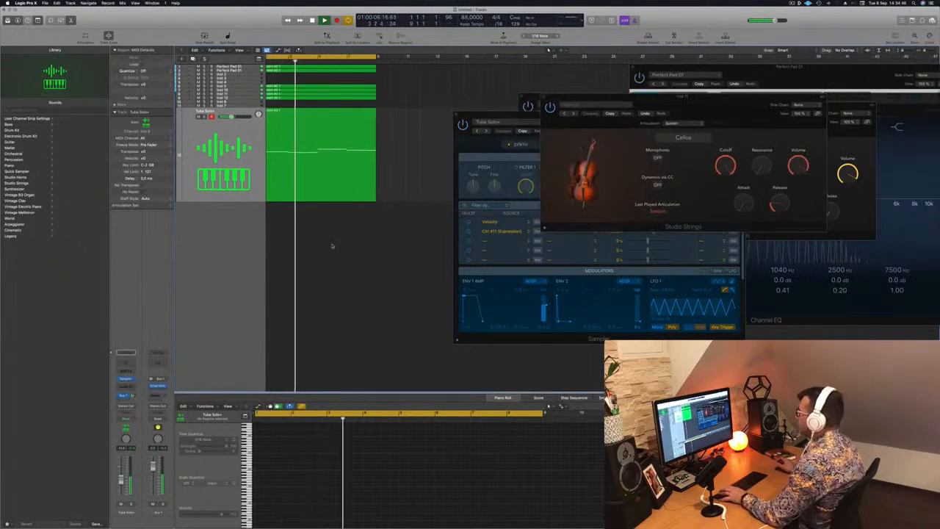
{"action": "key", "text": "space"}
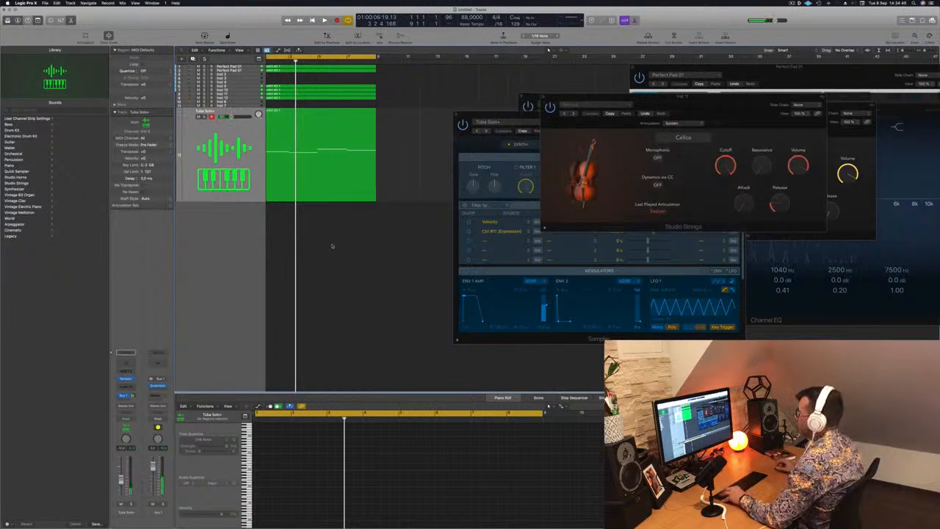
- Play the arrangement from the start, soloing the Tuba Solo+ track briefly to hear it alone and in the mix
{"action": "scroll", "coordinate": [354, 241], "scroll_direction": "up", "scroll_amount": 5}
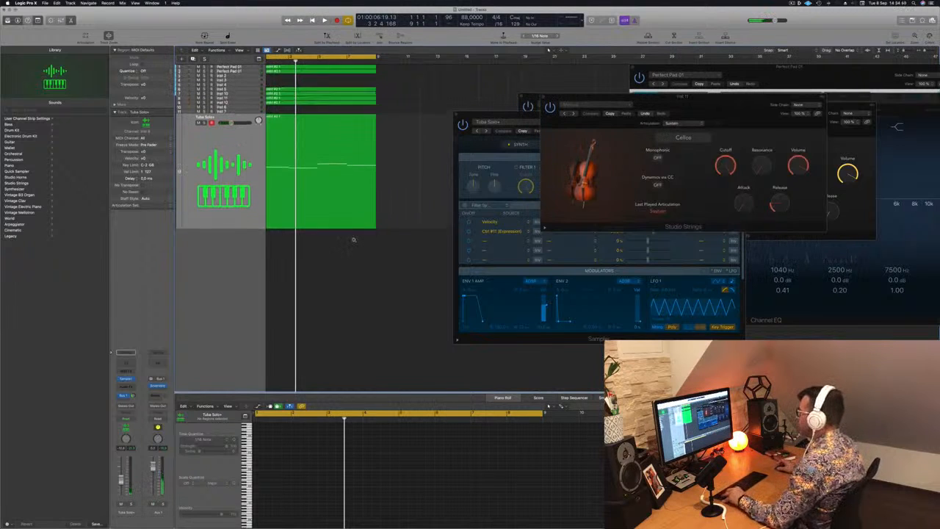
{"action": "scroll", "coordinate": [355, 241], "scroll_direction": "right", "scroll_amount": 5}
{"action": "scroll", "coordinate": [351, 252], "scroll_direction": "left", "scroll_amount": 2}
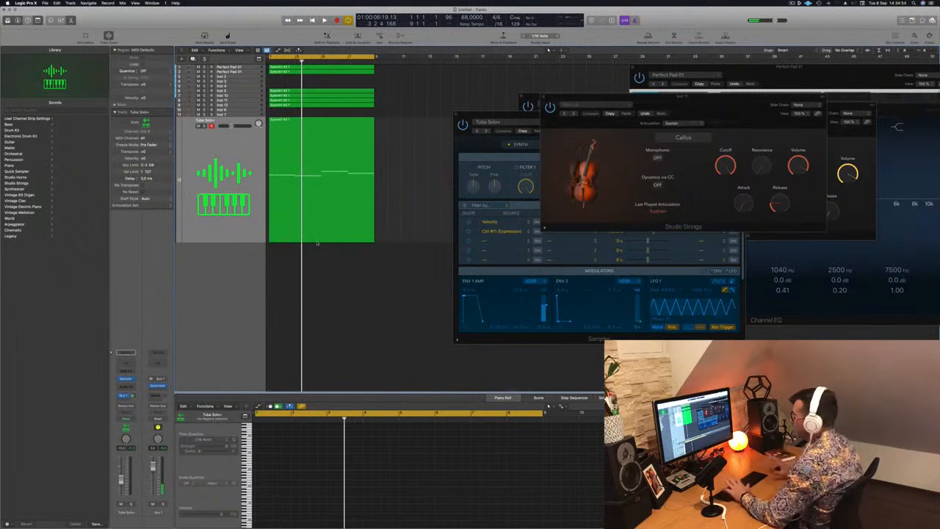
{"action": "key", "text": "space"}
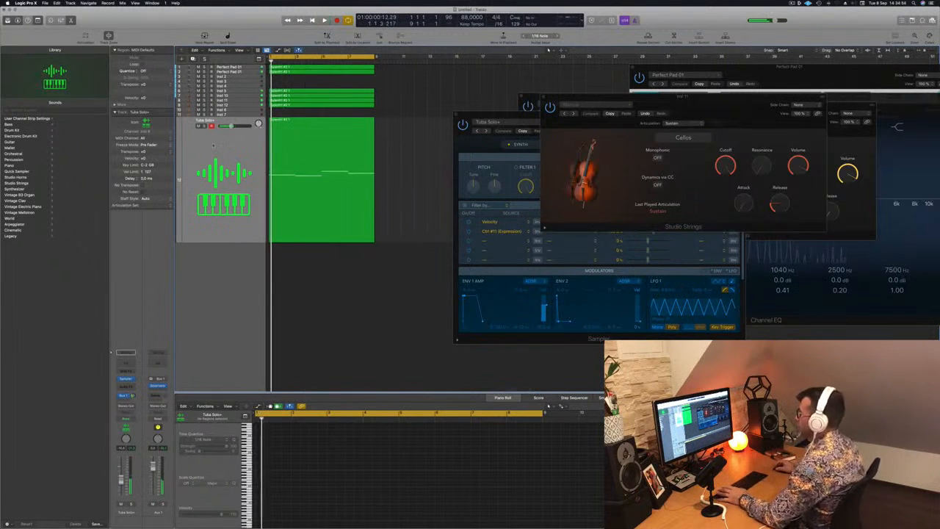
{"action": "left_click", "coordinate": [213, 145]}
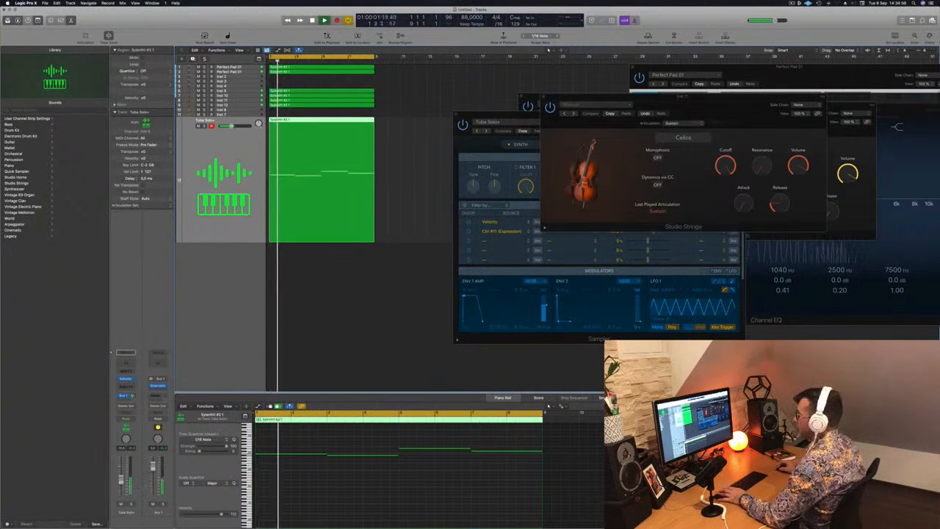
{"action": "key", "text": "s"}
{"action": "key", "text": "s"}
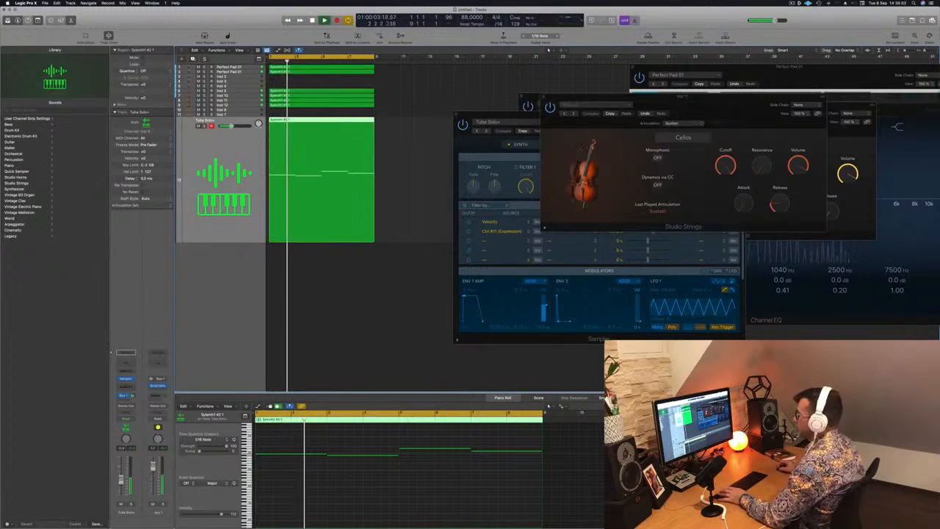
{"action": "left_click", "coordinate": [361, 298]}
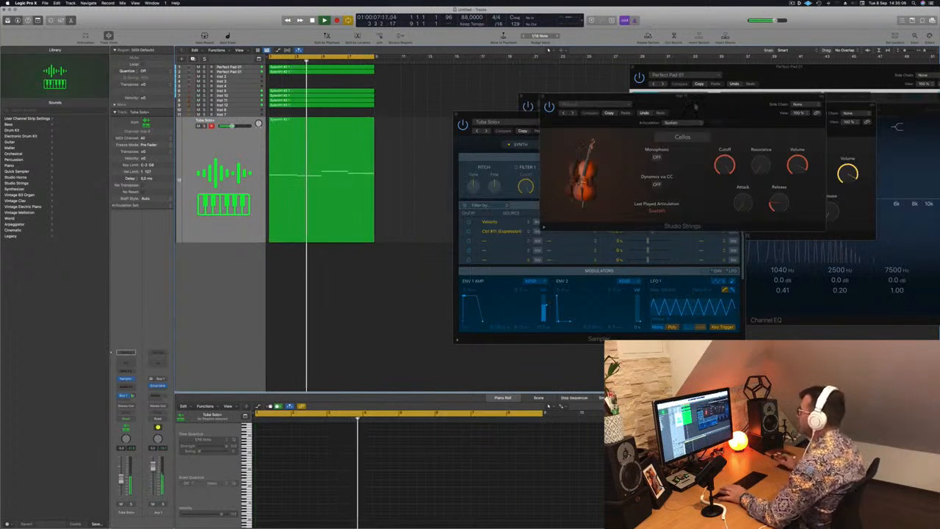
- Close the Cellos instrument window and reposition the Tuba Solo+ Sampler window clear of the regions
{"action": "left_click", "coordinate": [695, 107]}
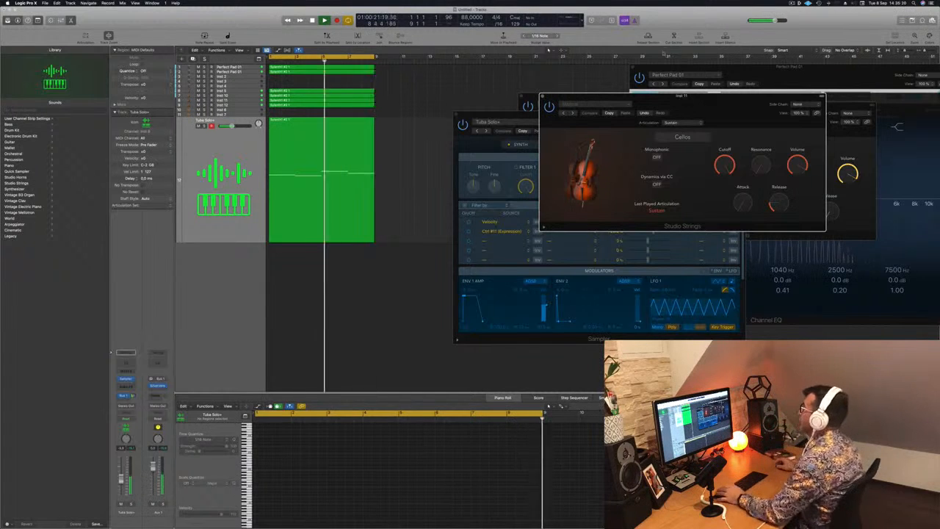
{"action": "left_click_drag", "start_coordinate": [695, 107], "coordinate": [642, 107]}
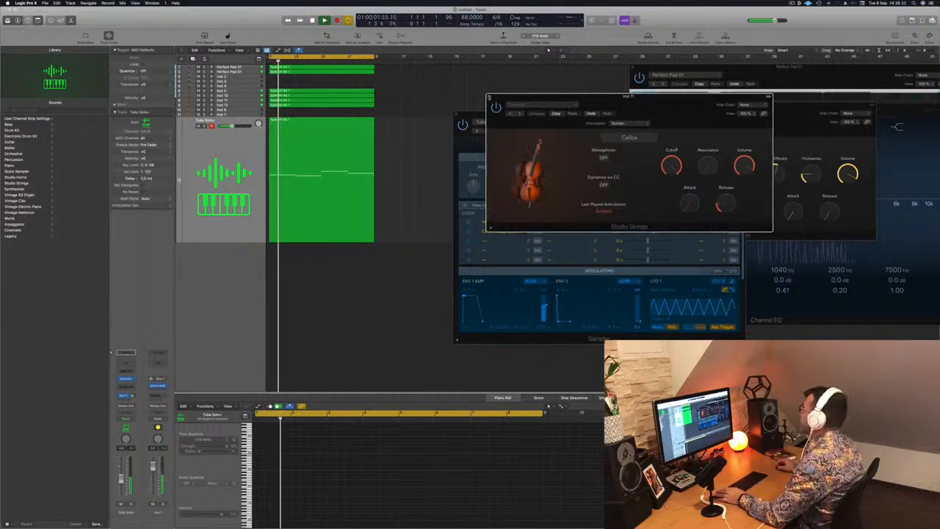
{"action": "key", "text": "super+w"}
{"action": "left_click_drag", "start_coordinate": [587, 117], "coordinate": [622, 93]}
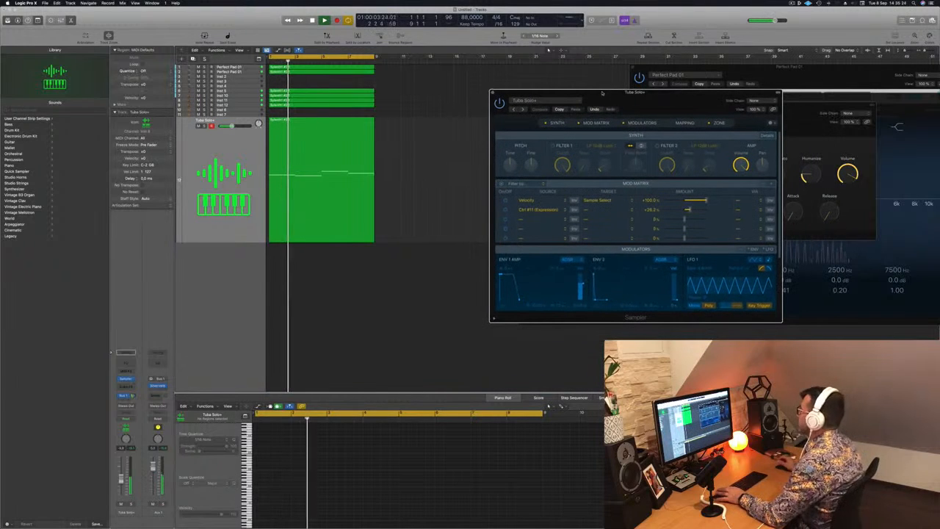
- Compare the Tuba Solo+ track soloed, muted and back in the full mix during playback
{"action": "left_click", "coordinate": [237, 163]}
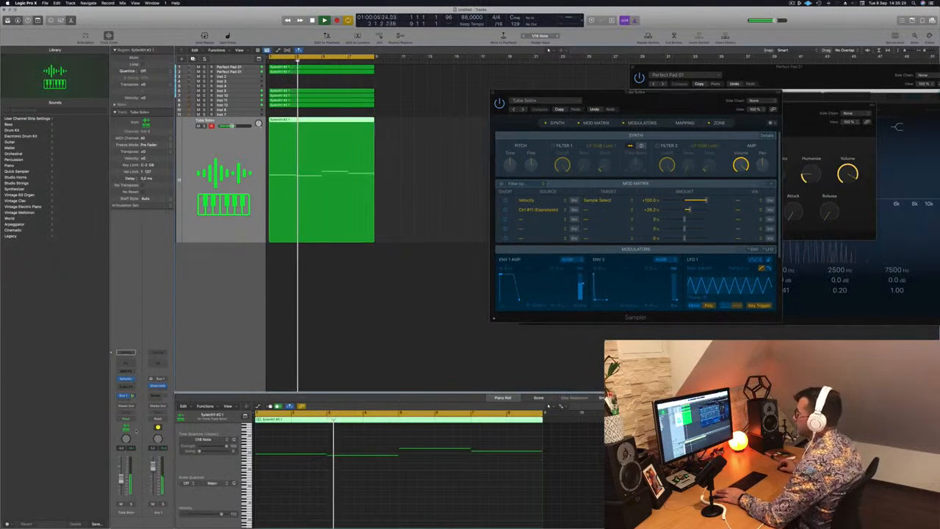
{"action": "left_click", "coordinate": [130, 504]}
{"action": "left_click", "coordinate": [131, 505]}
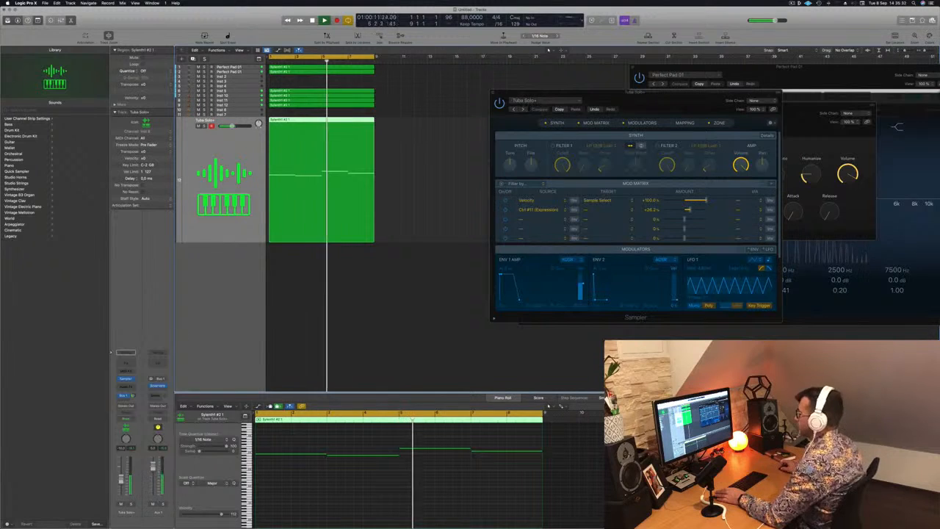
{"action": "left_click", "coordinate": [121, 504]}
{"action": "left_click", "coordinate": [121, 504]}
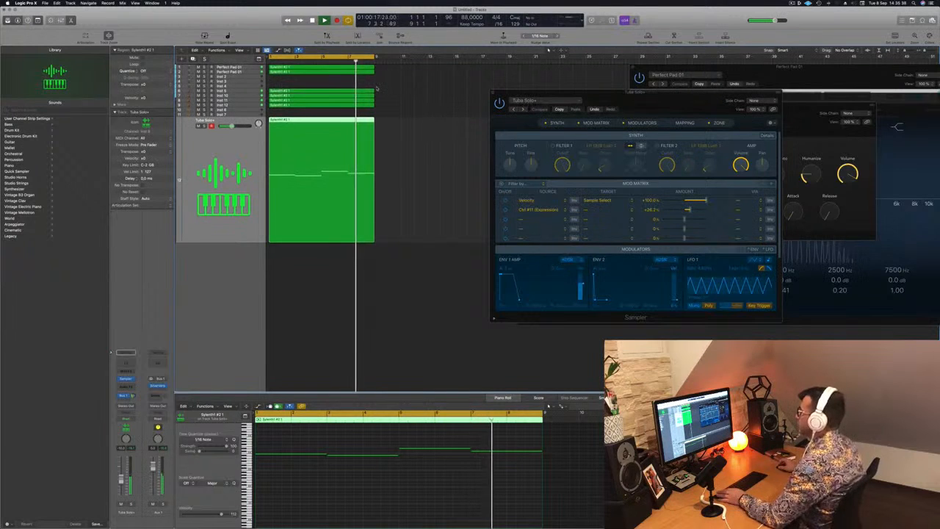
- Move the Inst 12 region off its track and delete the trial copy of the Inst 11 region from the Inst 7 track
{"action": "left_click", "coordinate": [267, 115]}
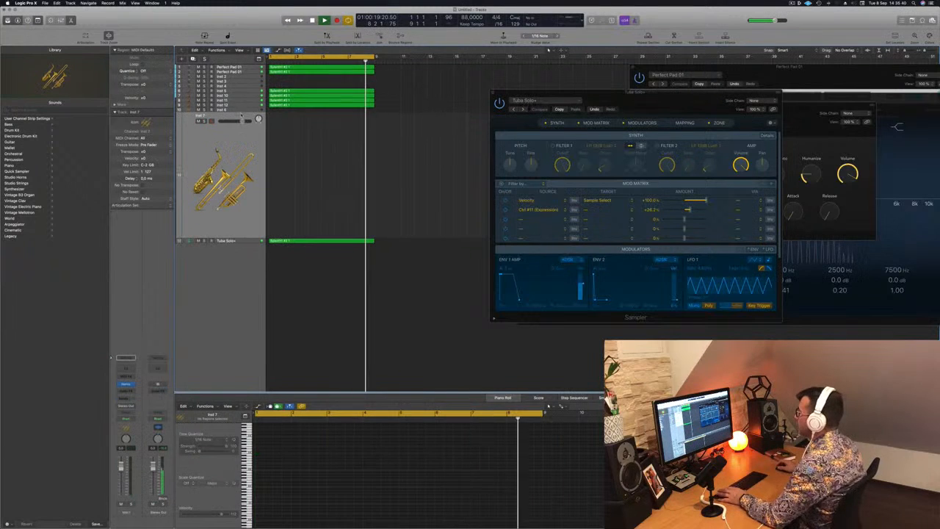
{"action": "key", "text": "space"}
{"action": "left_click", "coordinate": [311, 106]}
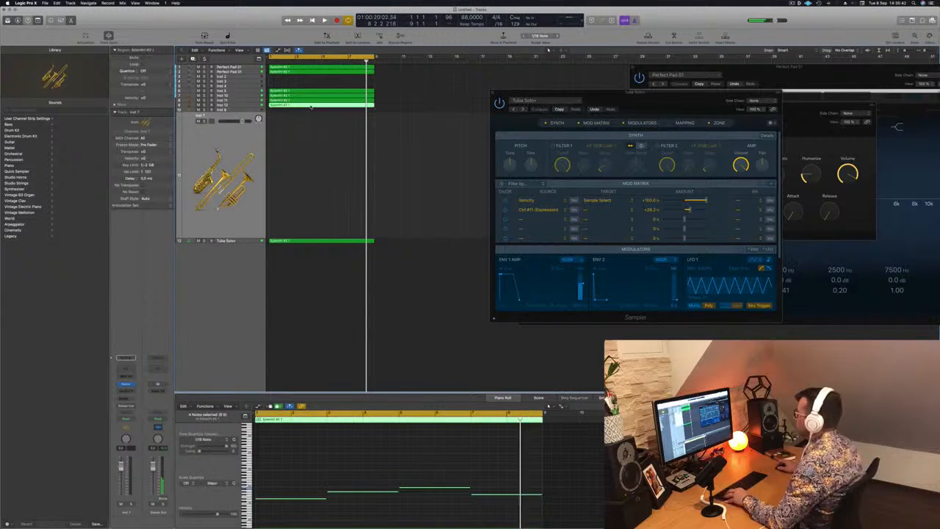
{"action": "left_click", "coordinate": [313, 100]}
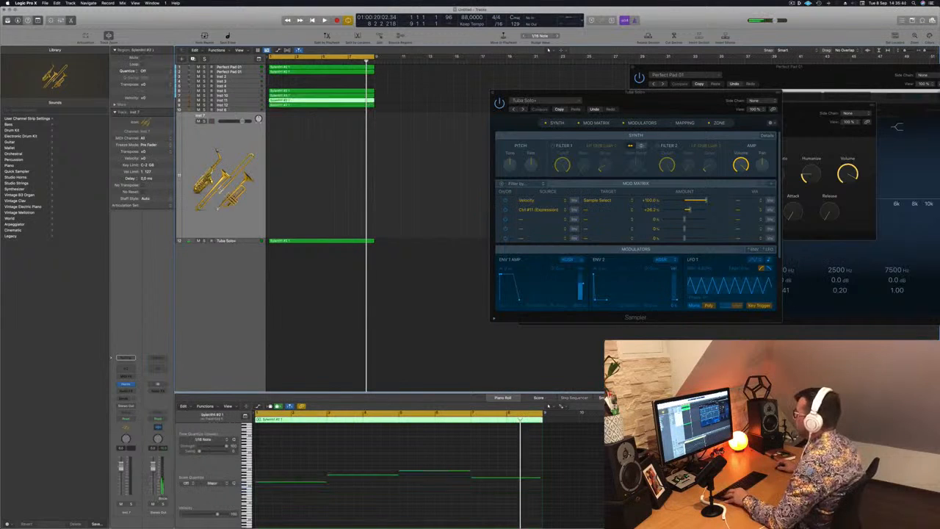
{"action": "left_click", "coordinate": [311, 105]}
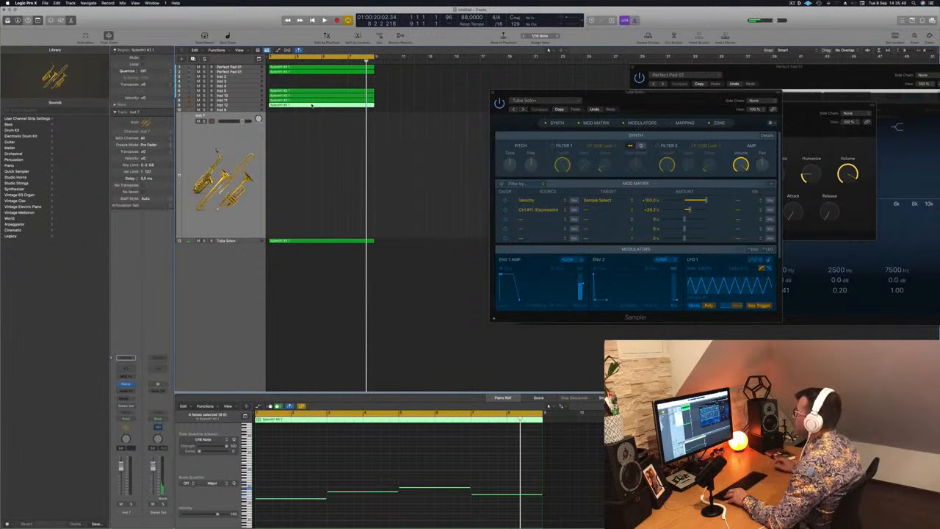
{"action": "left_click_drag", "start_coordinate": [311, 105], "coordinate": [293, 144]}
{"action": "left_click", "coordinate": [288, 102]}
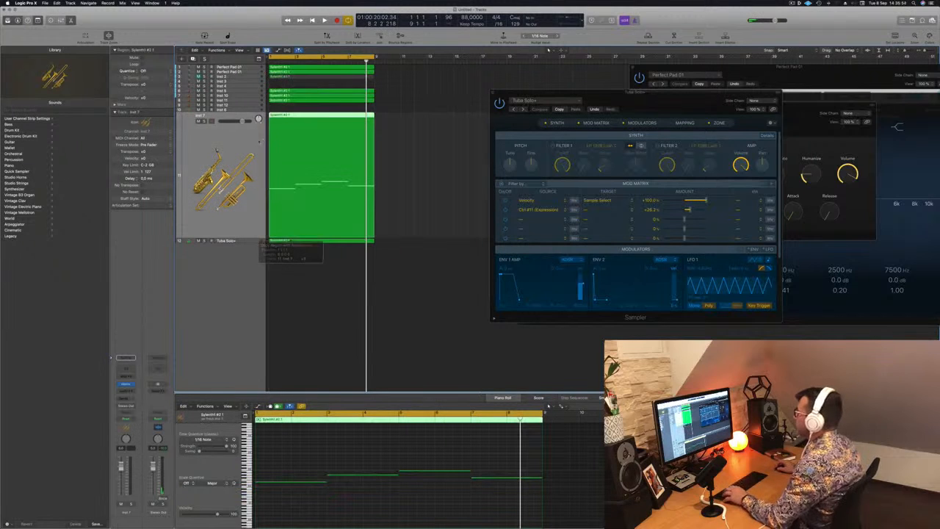
{"action": "key", "text": "Delete"}
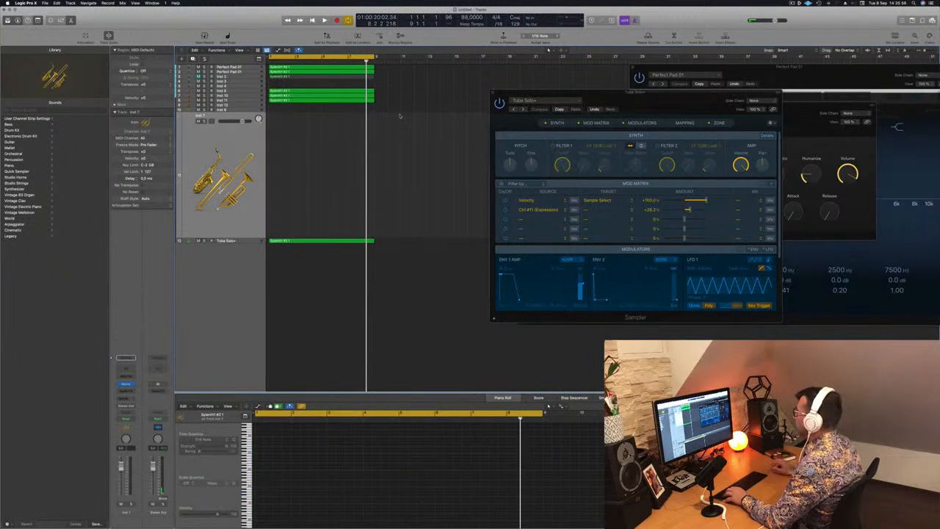
- Copy the full chord region from the Inst 10 track to the Inst 7 horns track and audition it at a lower track volume
{"action": "left_click", "coordinate": [300, 99]}
{"action": "left_click", "coordinate": [305, 96], "text": "shift"}
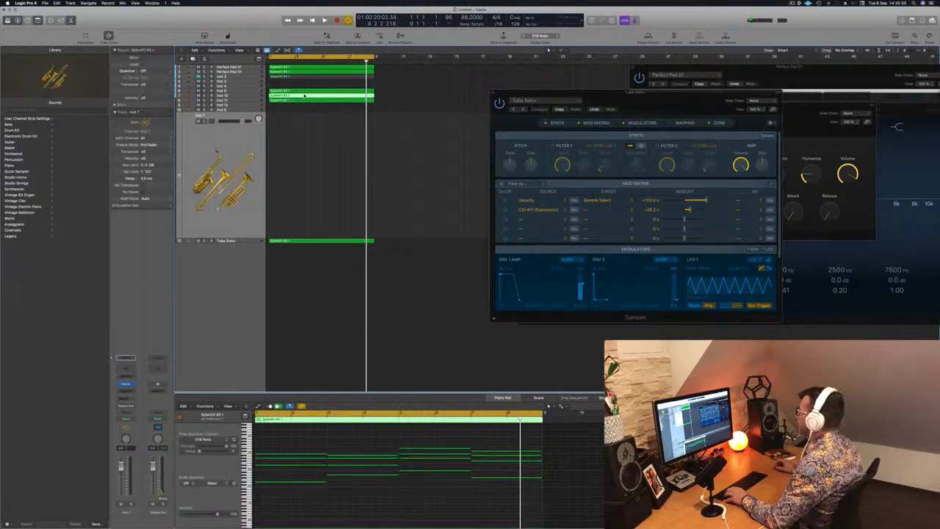
{"action": "left_click_drag", "start_coordinate": [305, 95], "coordinate": [224, 139]}
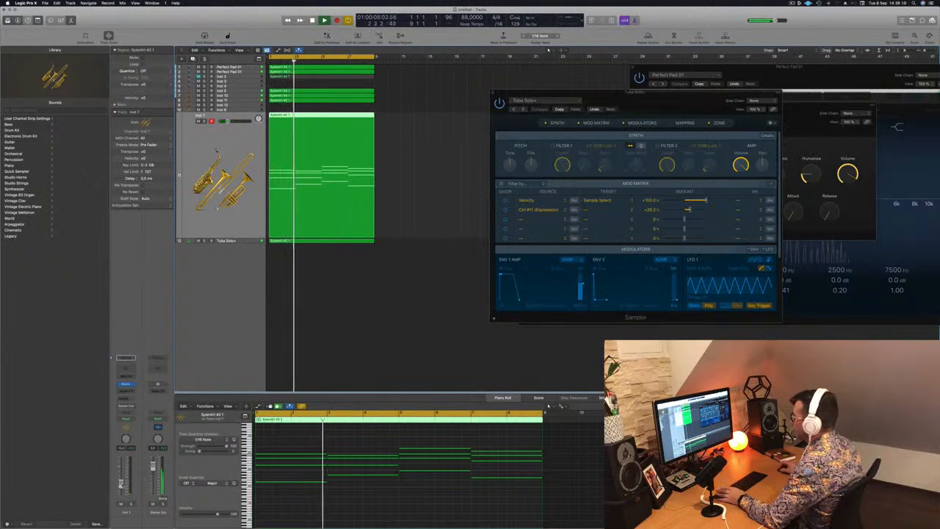
{"action": "key", "text": "space"}
{"action": "key", "text": "space"}
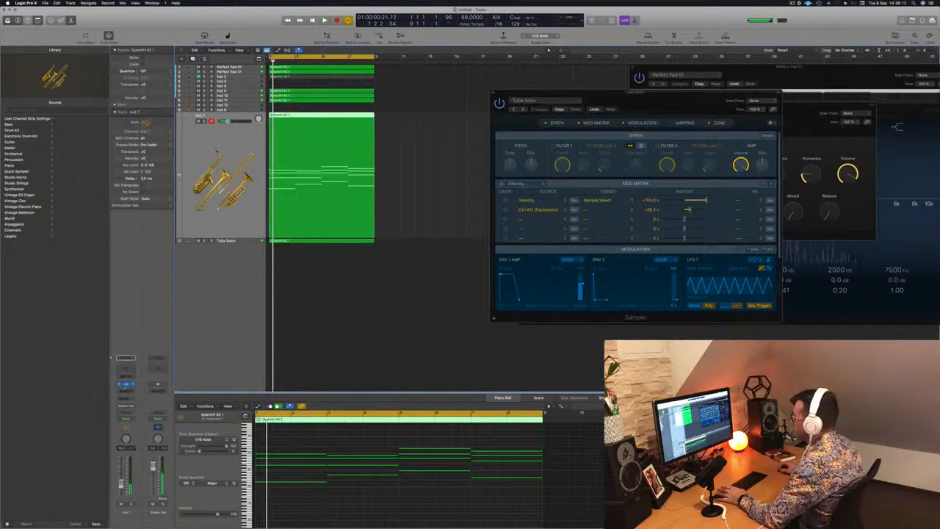
- Switch the Inst 7 Studio Horns instrument from Trumpet 1 to Trombone 3 and move its window clear of the regions
{"action": "left_click", "coordinate": [126, 383]}
{"action": "left_click", "coordinate": [434, 119]}
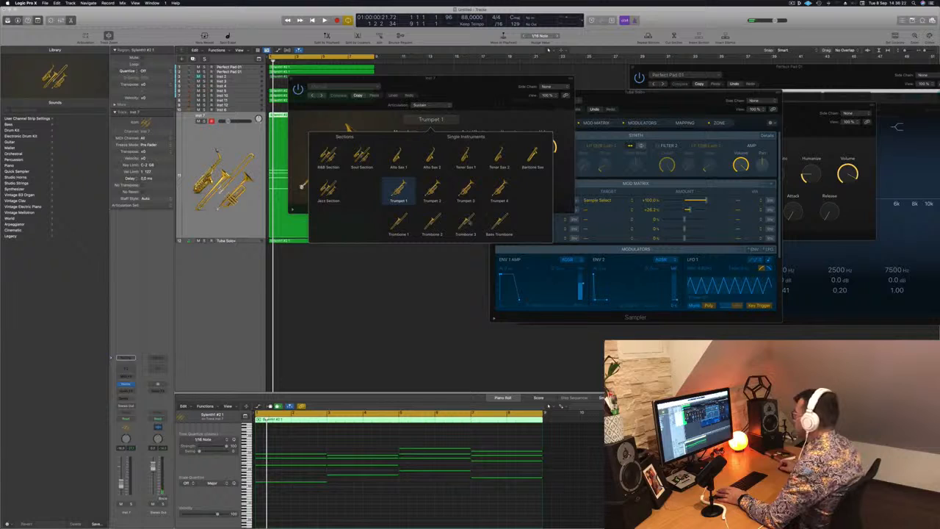
{"action": "left_click", "coordinate": [466, 222]}
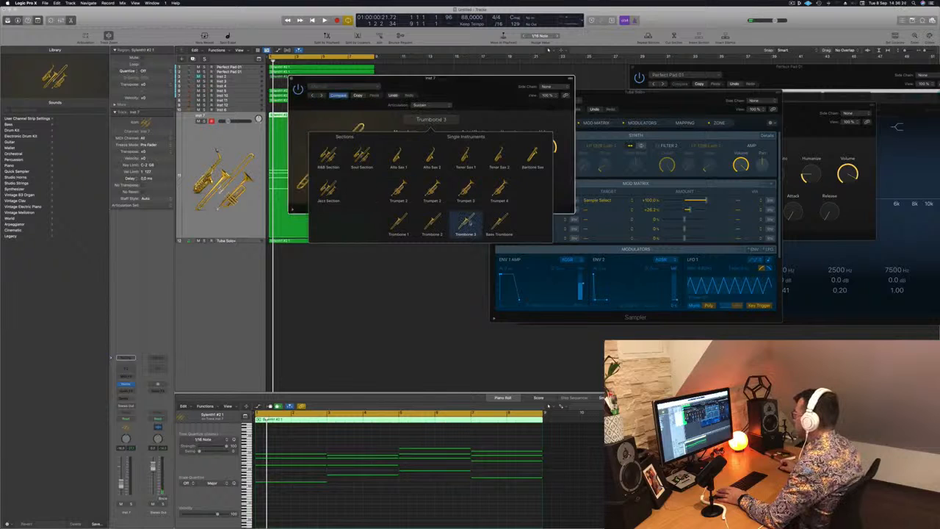
{"action": "key", "text": "space"}
{"action": "left_click_drag", "start_coordinate": [369, 178], "coordinate": [452, 189]}
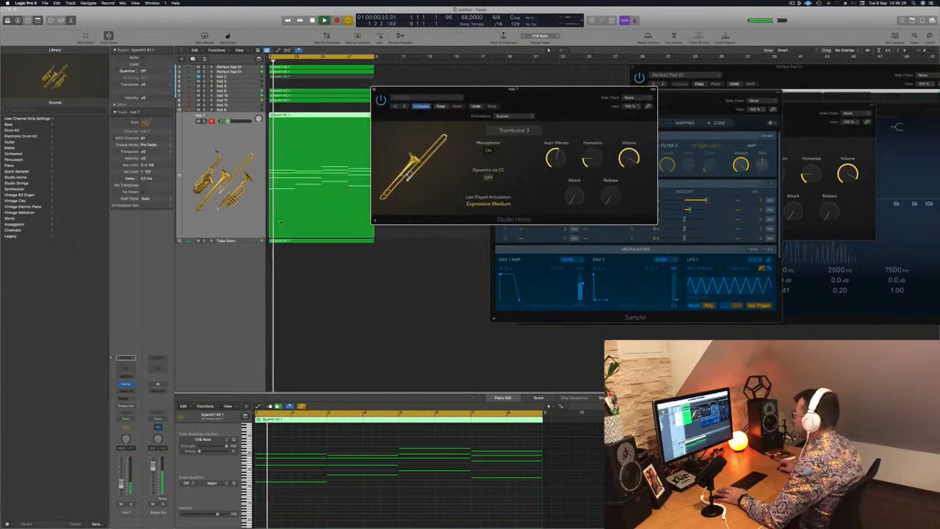
- Solo the Inst 7 track and listen to the trombone chords from the start
{"action": "left_click", "coordinate": [132, 505]}
{"action": "key", "text": "space"}
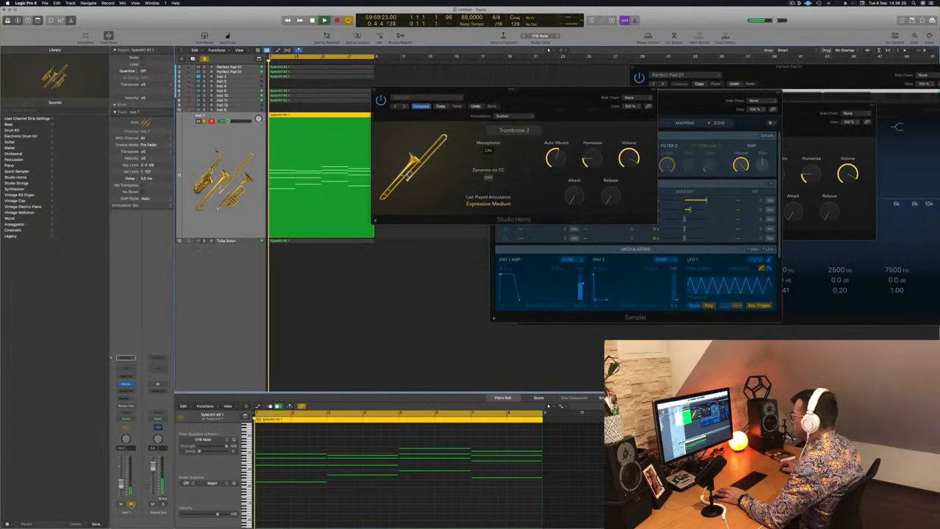
{"action": "key", "text": "space"}
{"action": "key", "text": "space"}
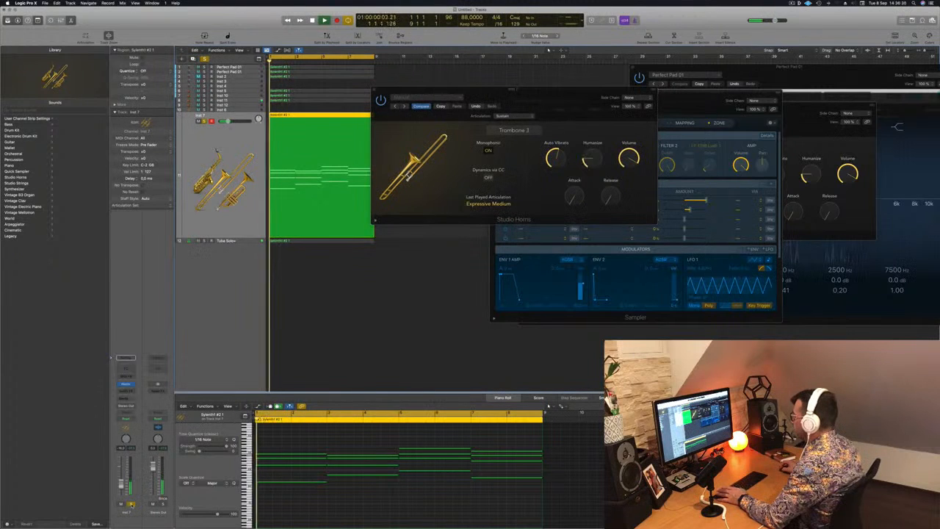
{"action": "key", "text": "space"}
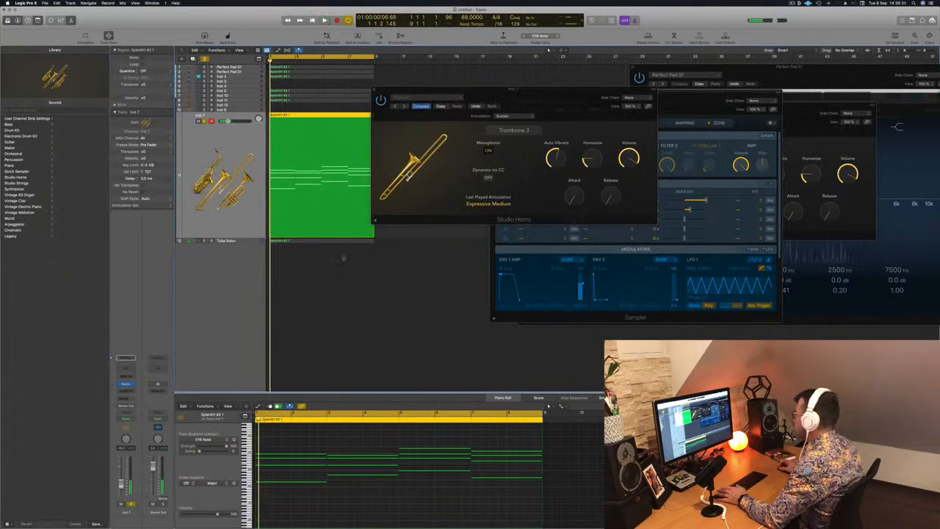
- Audition the Soul Section in Studio Horns, choose the R&B Section instead and play the chords with it
{"action": "left_click", "coordinate": [528, 131]}
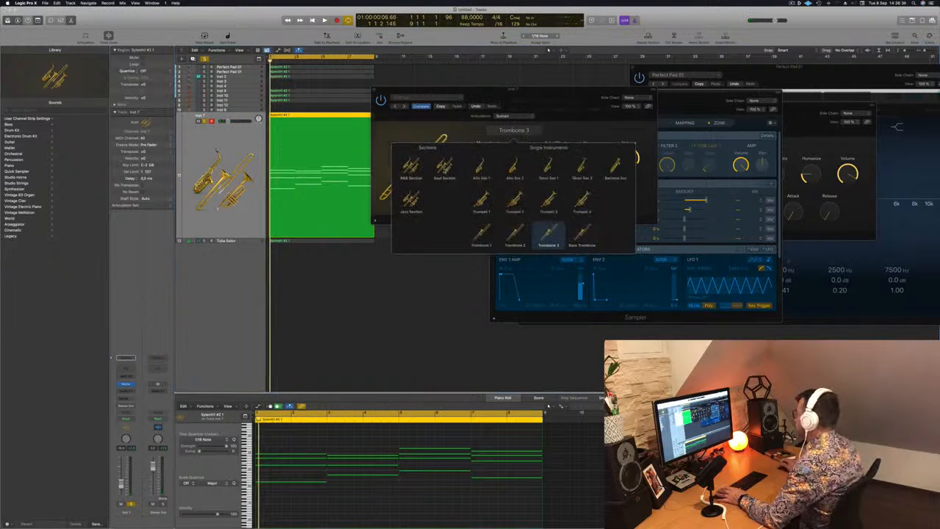
{"action": "left_click", "coordinate": [445, 170]}
{"action": "key", "text": "space"}
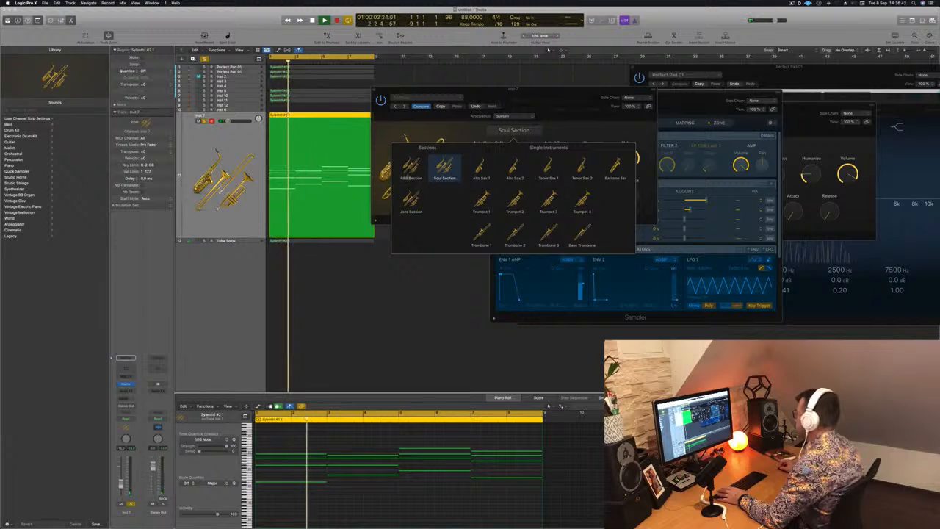
{"action": "left_click", "coordinate": [411, 167]}
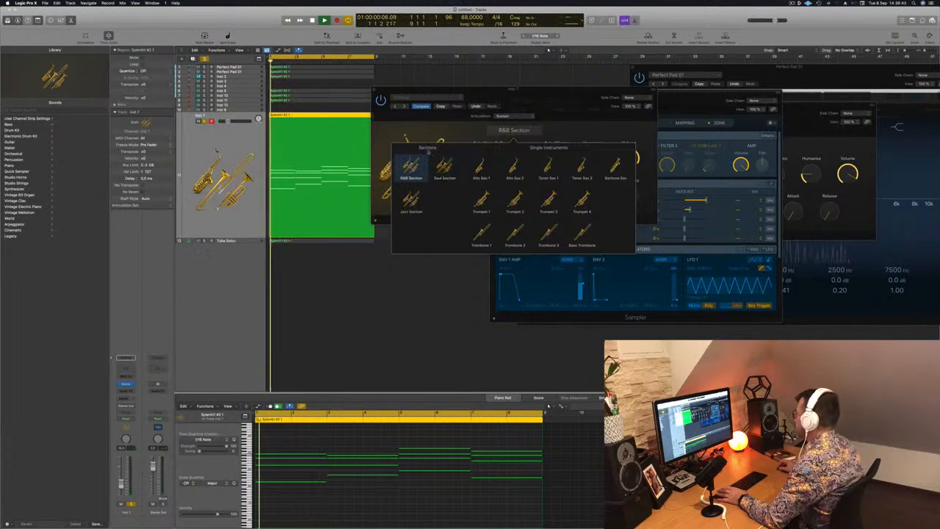
{"action": "left_click", "coordinate": [431, 131]}
{"action": "key", "text": "space"}
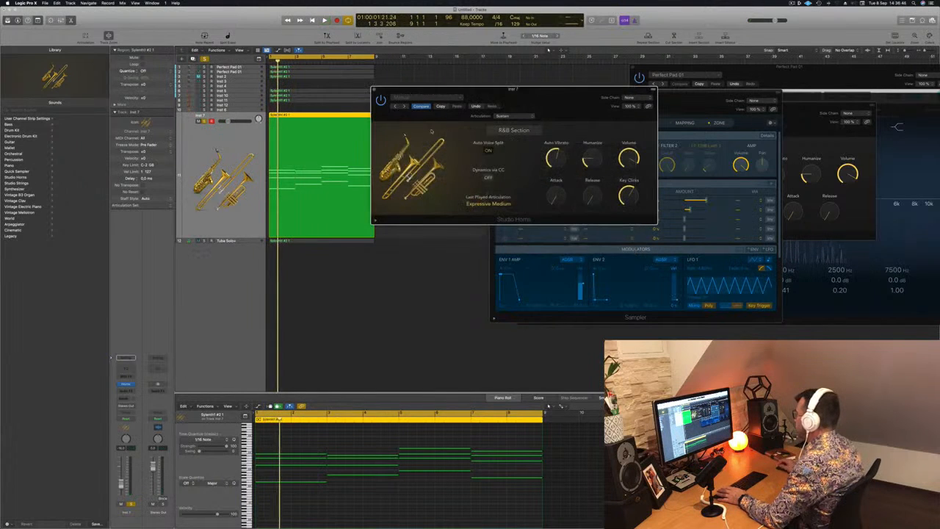
{"action": "key", "text": "space"}
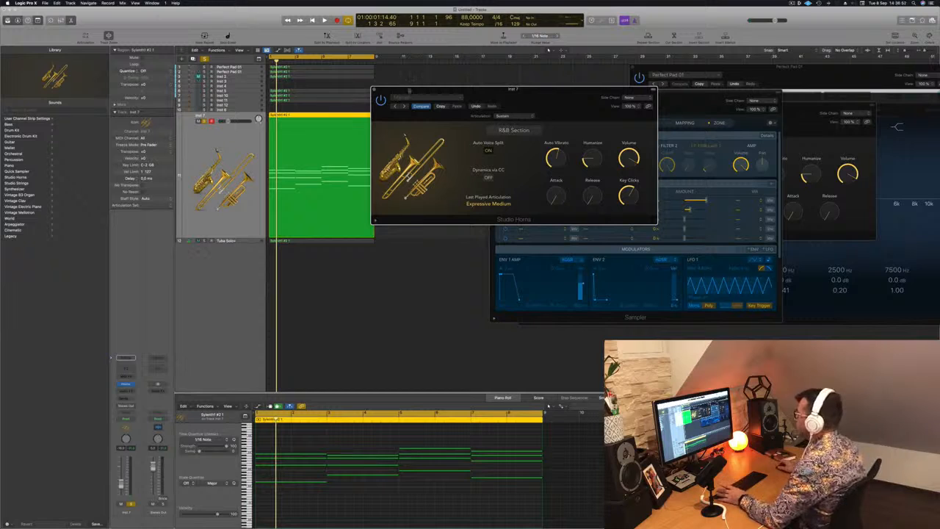
- Set the R&B Section's articulation to Fall Long and play the soloed chords
{"action": "left_click", "coordinate": [524, 118]}
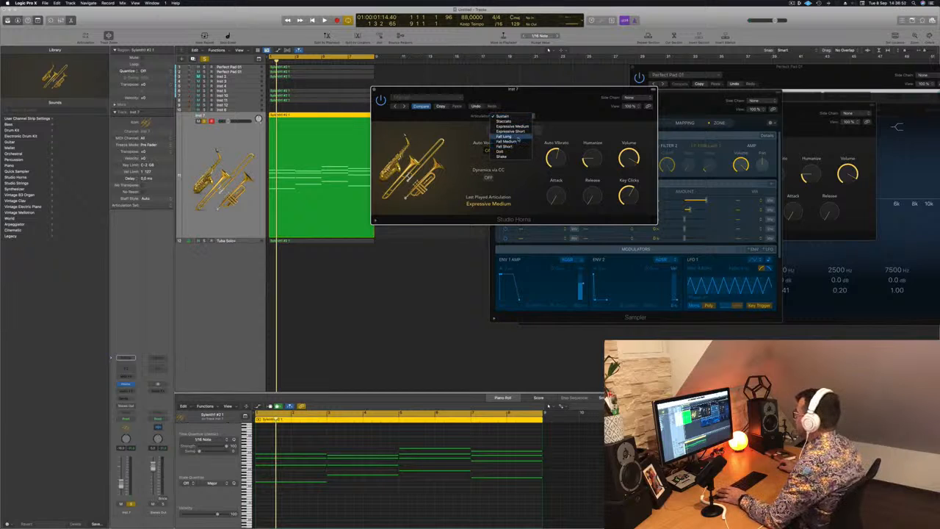
{"action": "left_click", "coordinate": [519, 136]}
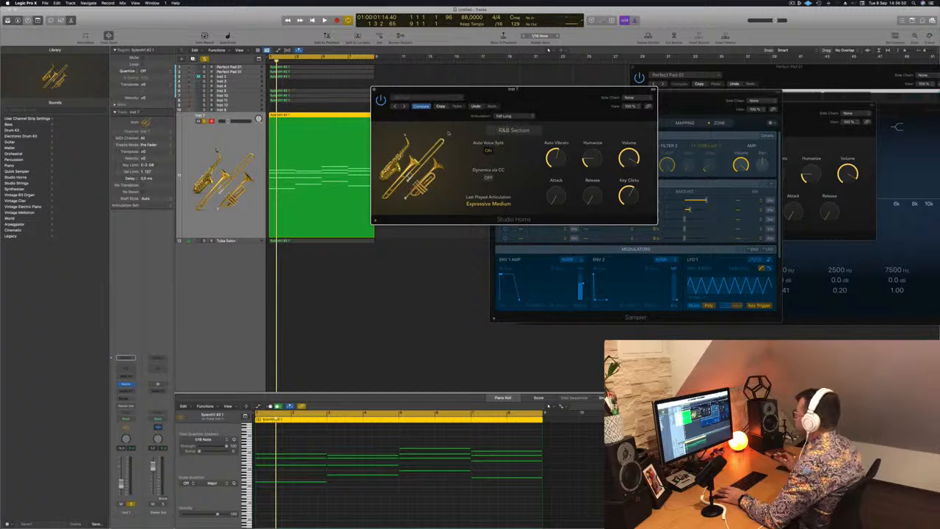
{"action": "key", "text": "space"}
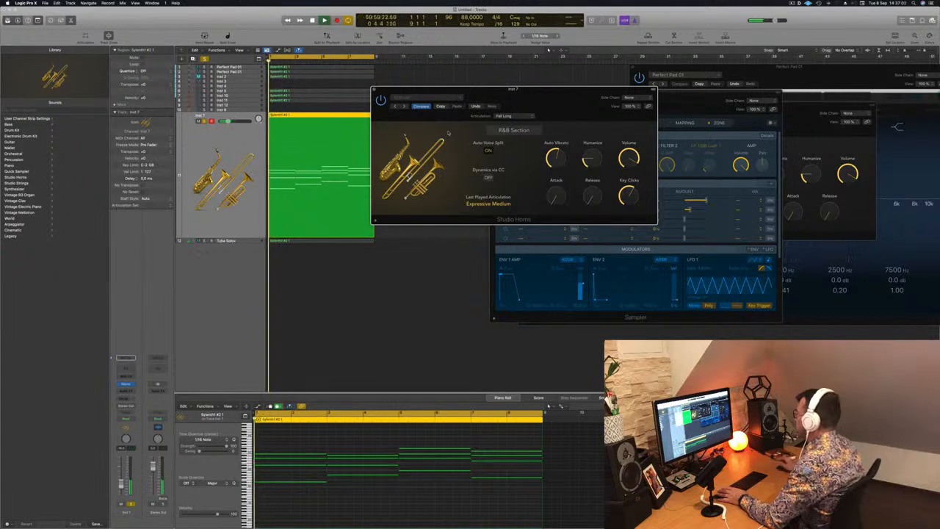
- Delete the chord region from the Inst 7 horns track and play the remaining layers with solo off
{"action": "left_click", "coordinate": [374, 90]}
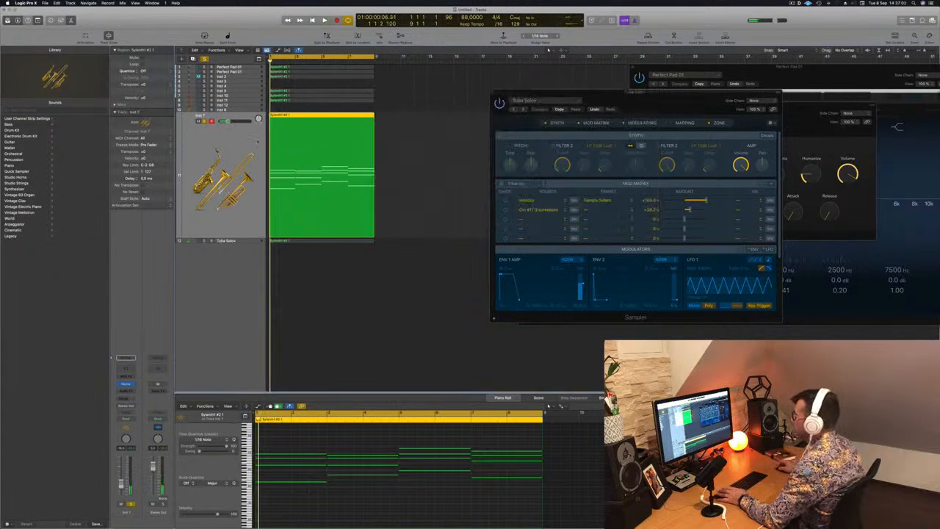
{"action": "key", "text": "Delete"}
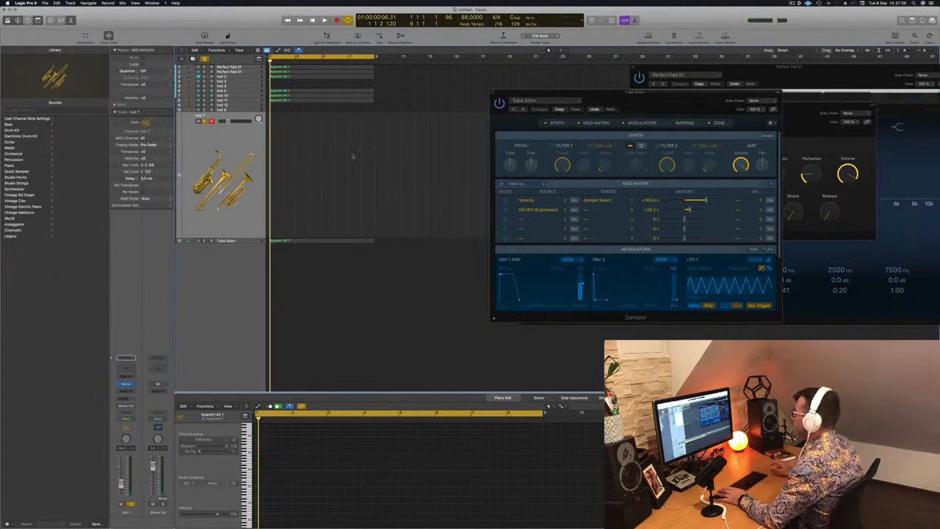
{"action": "left_click", "coordinate": [206, 59]}
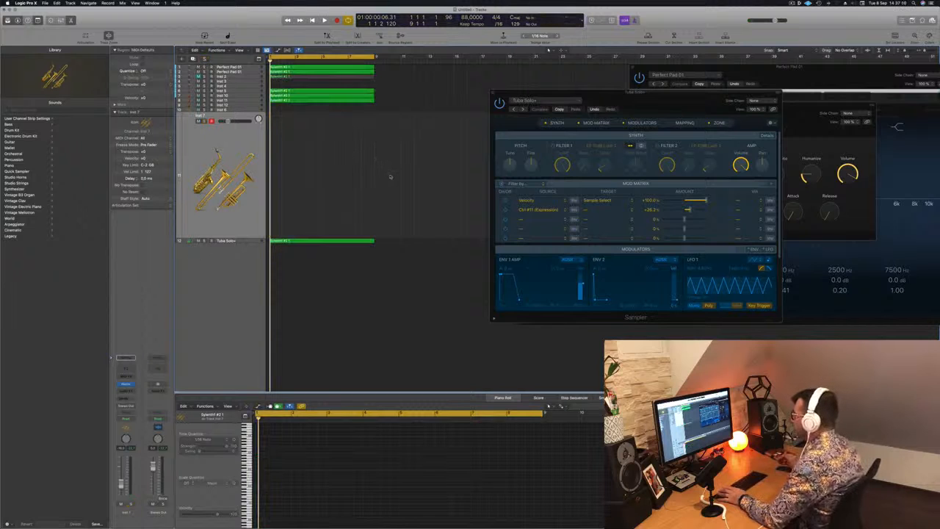
{"action": "key", "text": "space"}
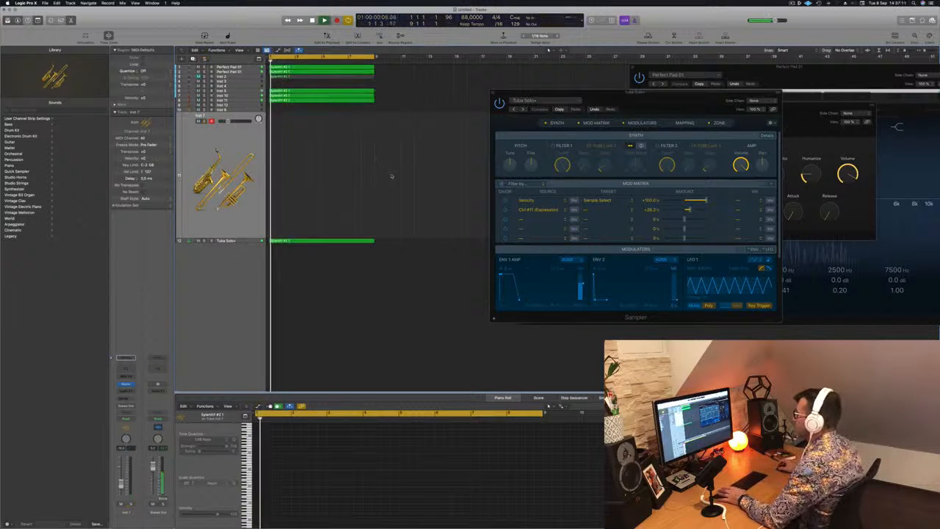
- Unmute the Inst 2 track and open its Alchemy synth in a window clear of the regions
{"action": "left_click", "coordinate": [245, 77]}
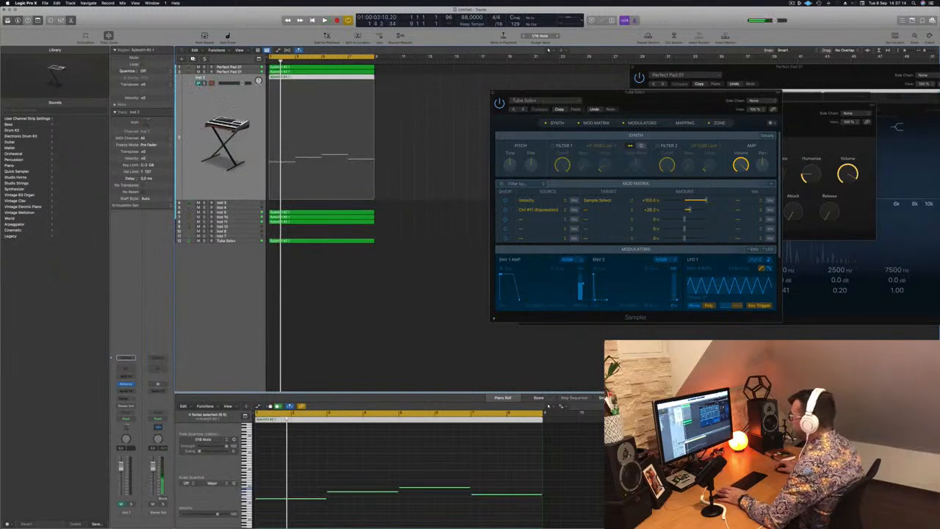
{"action": "left_click", "coordinate": [198, 84]}
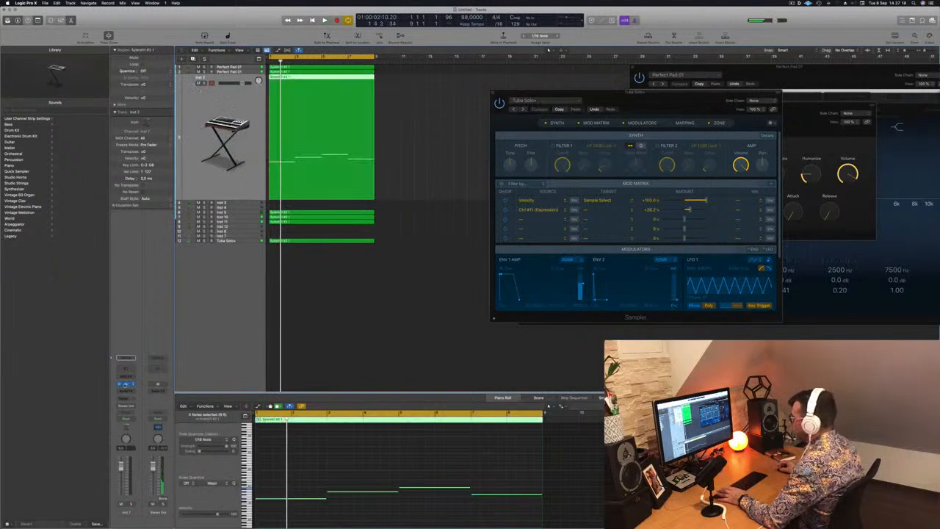
{"action": "left_click", "coordinate": [126, 384]}
{"action": "left_click_drag", "start_coordinate": [468, 87], "coordinate": [652, 110]}
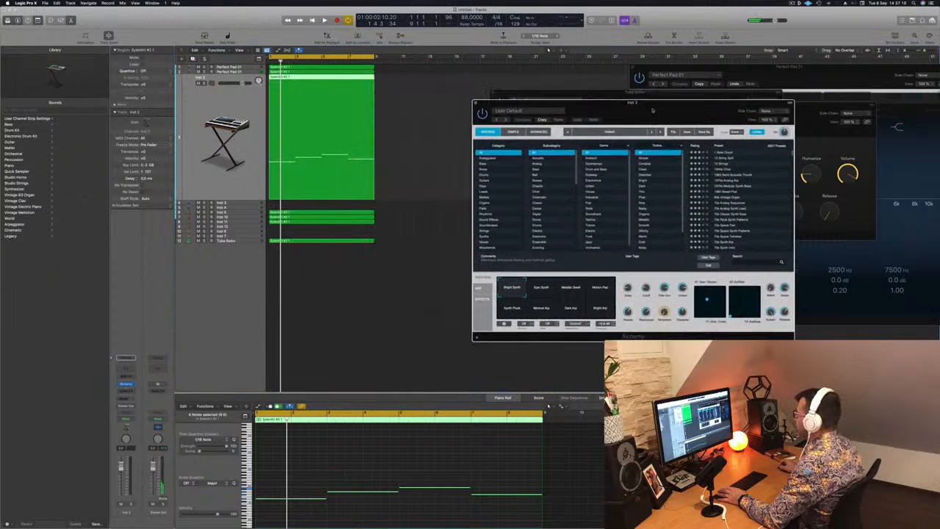
{"action": "left_click", "coordinate": [369, 465]}
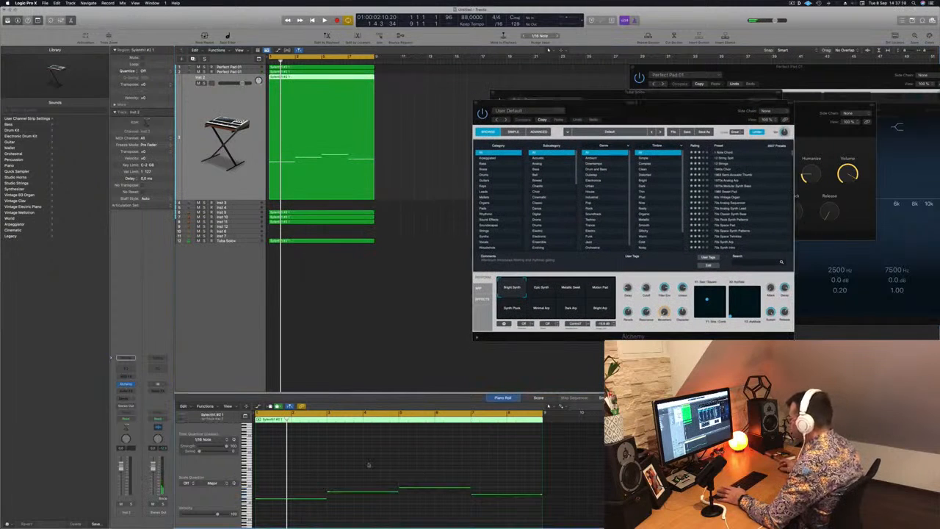
{"action": "left_click_drag", "start_coordinate": [682, 109], "coordinate": [598, 77]}
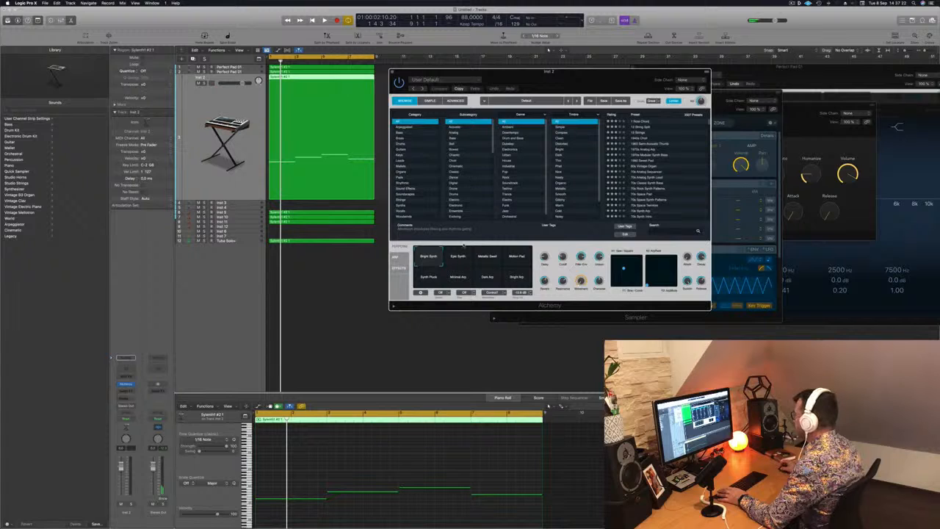
- Switch Alchemy on Inst 2 to the Motion Pad variation and play its line in the mix and soloed
{"action": "left_click", "coordinate": [524, 263]}
{"action": "left_click", "coordinate": [229, 100]}
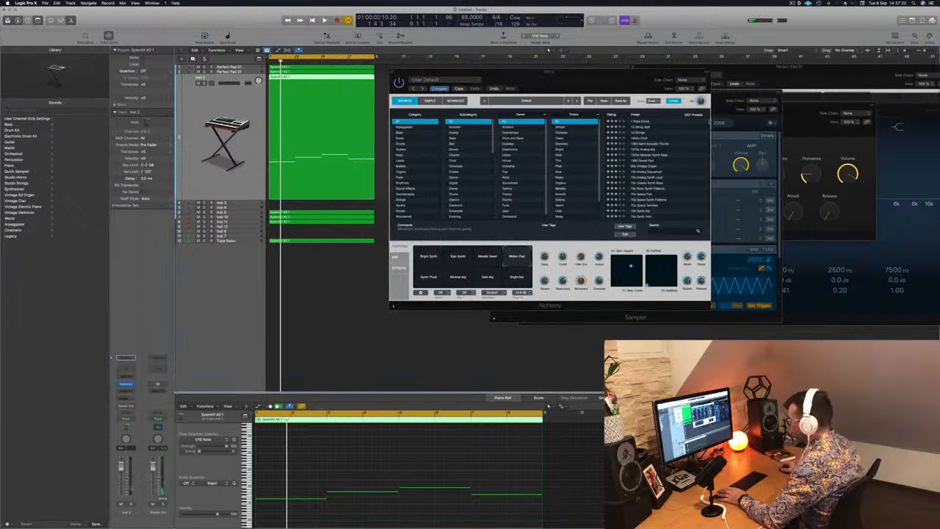
{"action": "key", "text": "space"}
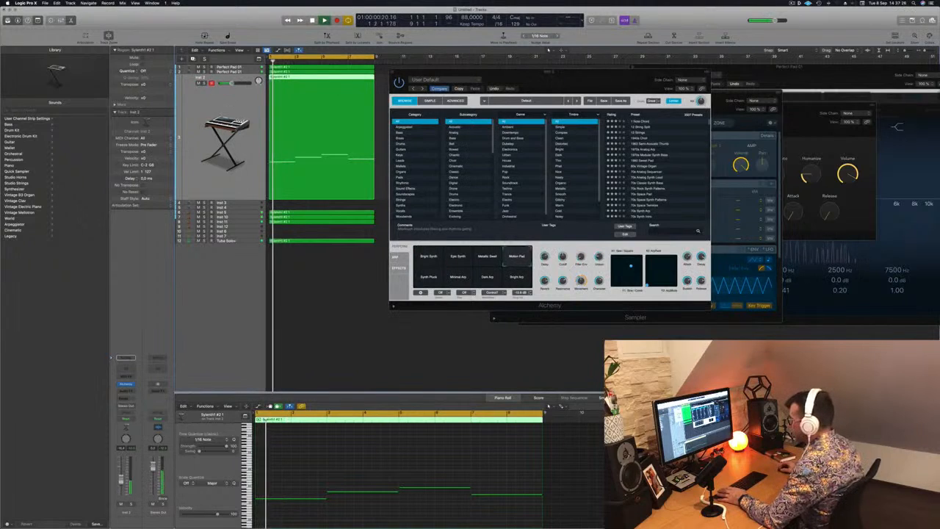
{"action": "key", "text": "ctrl+s"}
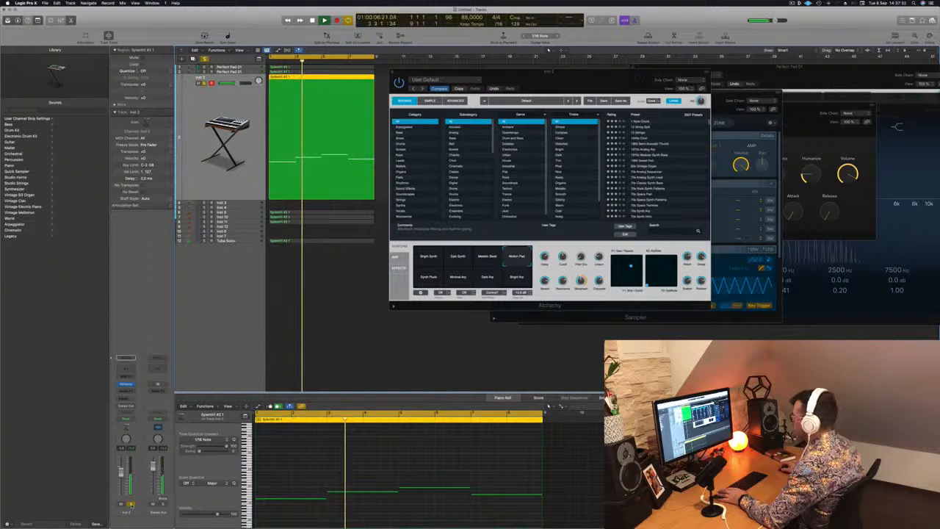
{"action": "key", "text": "Return"}
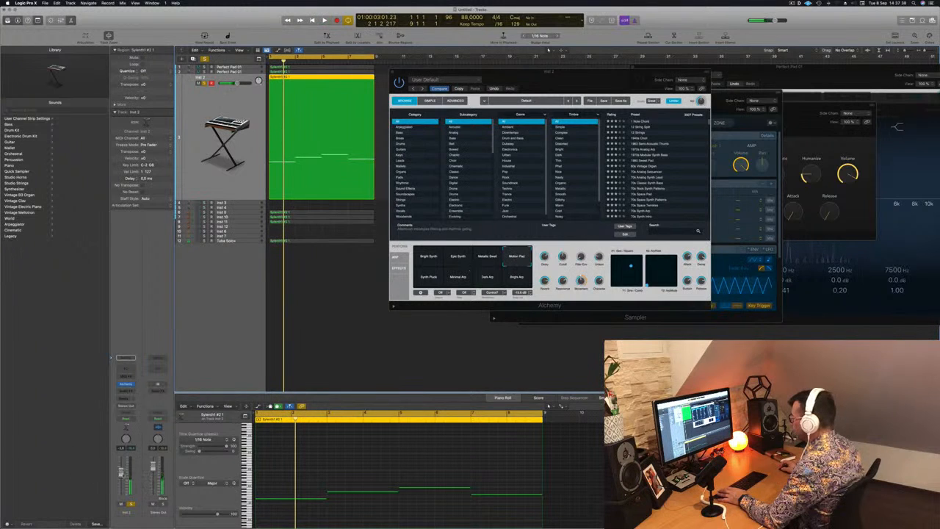
- Audition Alchemy's Synth Pluck and Minimal Arp variations on the soloed Inst 2 line, and play Minimal Arp in the full mix
{"action": "left_click", "coordinate": [435, 280]}
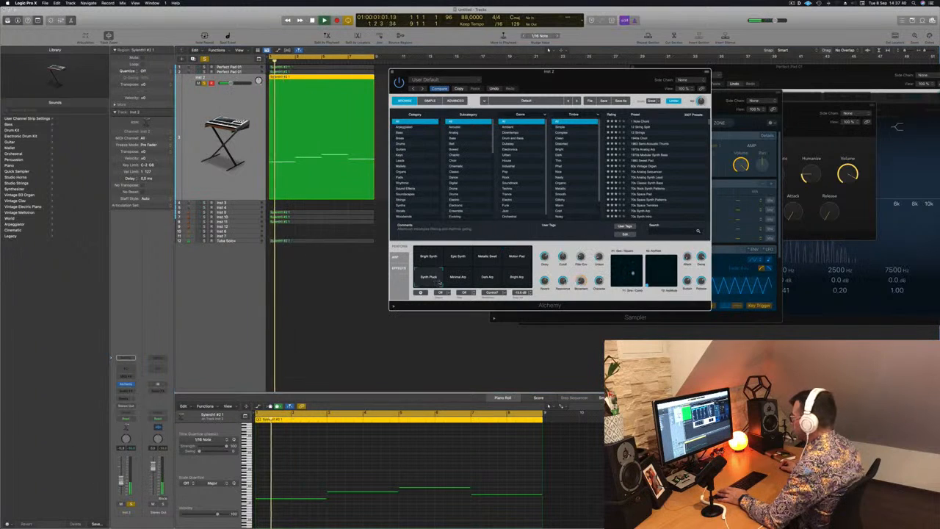
{"action": "key", "text": "Return"}
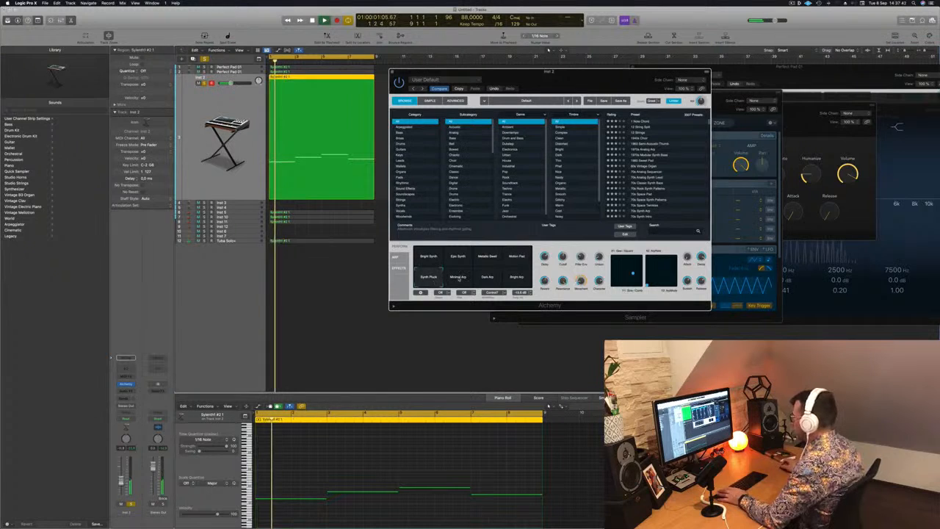
{"action": "left_click", "coordinate": [459, 278]}
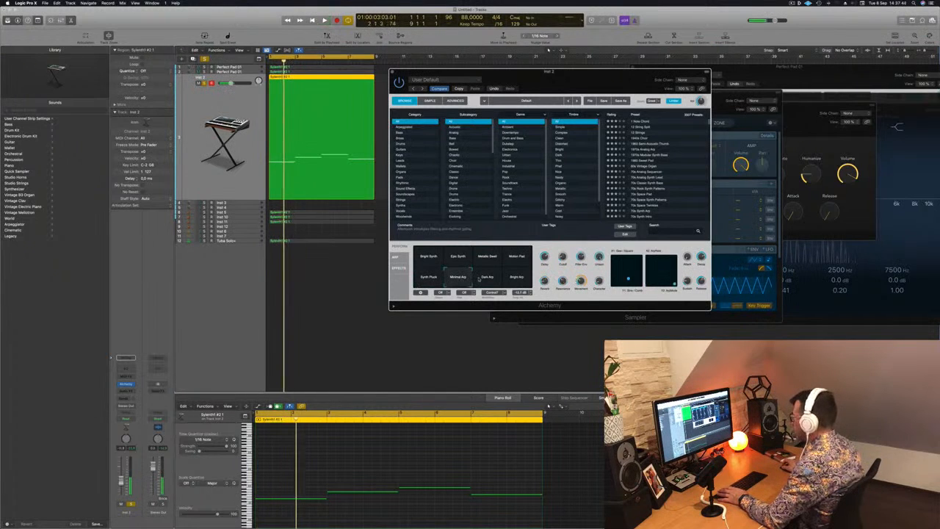
{"action": "key", "text": "Return"}
{"action": "left_click_drag", "start_coordinate": [556, 83], "coordinate": [607, 97]}
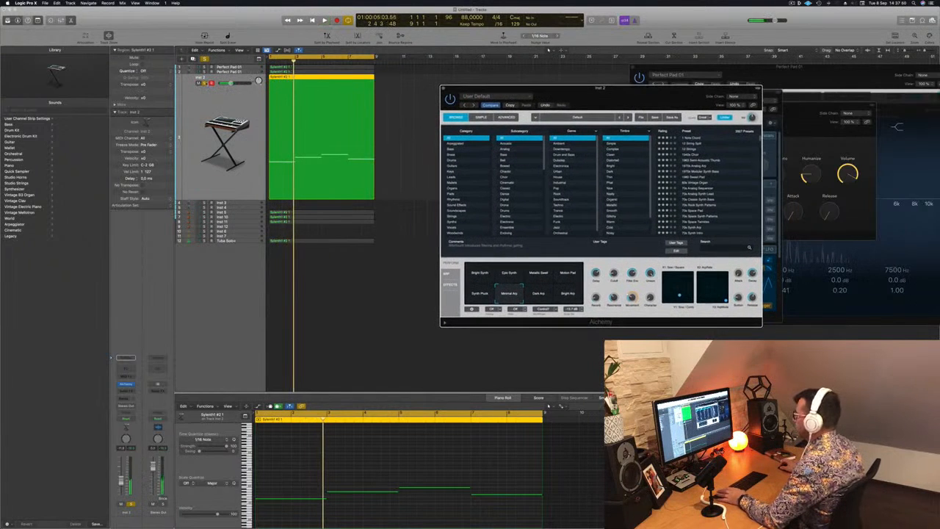
{"action": "left_click", "coordinate": [205, 83]}
{"action": "key", "text": "Return"}
{"action": "key", "text": "space"}
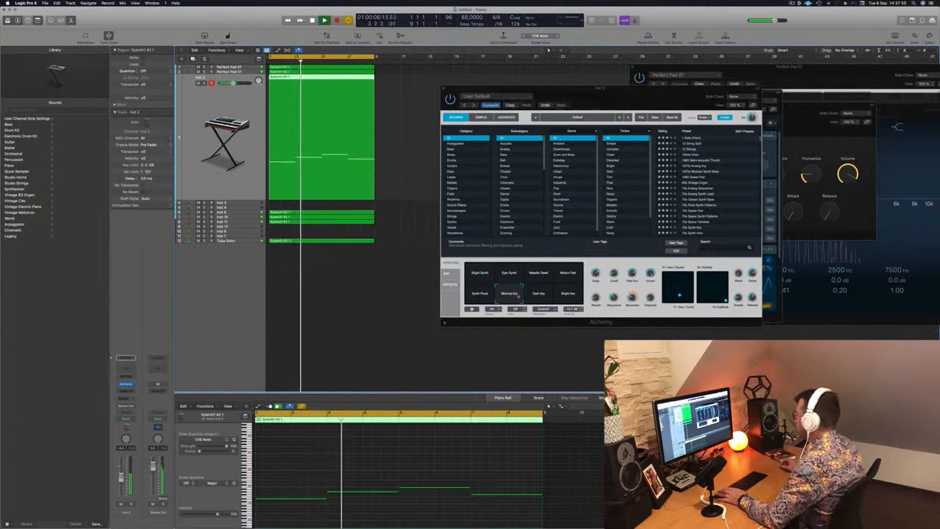
- Audition the Dark Arp, Bright Arp, Motion Pad, Metallic Swell and Bright Synth variations with all layers playing
{"action": "left_click", "coordinate": [534, 294]}
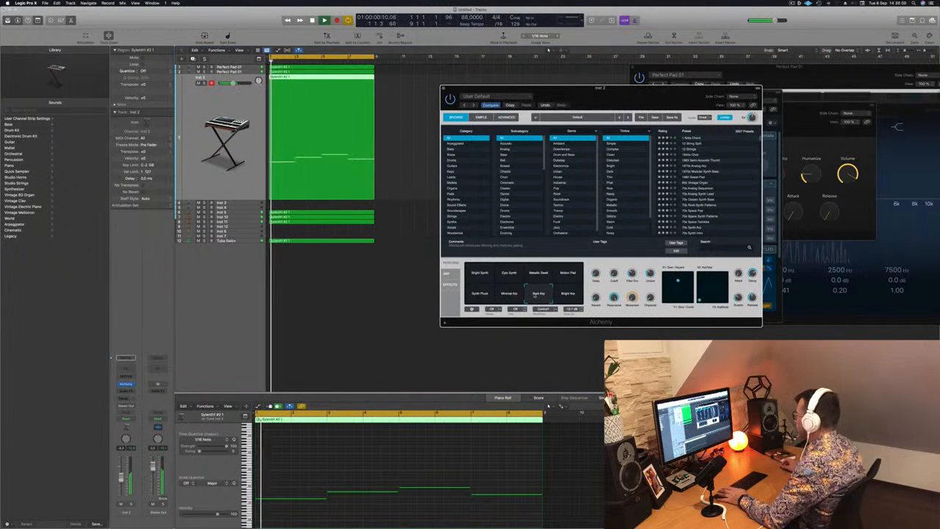
{"action": "left_click", "coordinate": [568, 294]}
{"action": "key", "text": "space"}
{"action": "key", "text": "space"}
{"action": "left_click", "coordinate": [568, 274]}
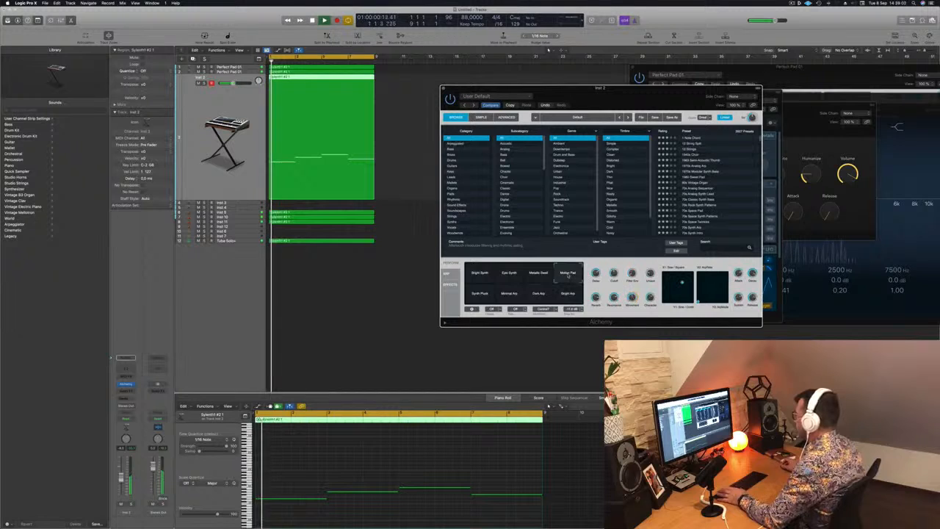
{"action": "key", "text": "space"}
{"action": "key", "text": "space"}
{"action": "left_click", "coordinate": [538, 274]}
{"action": "left_click", "coordinate": [482, 275]}
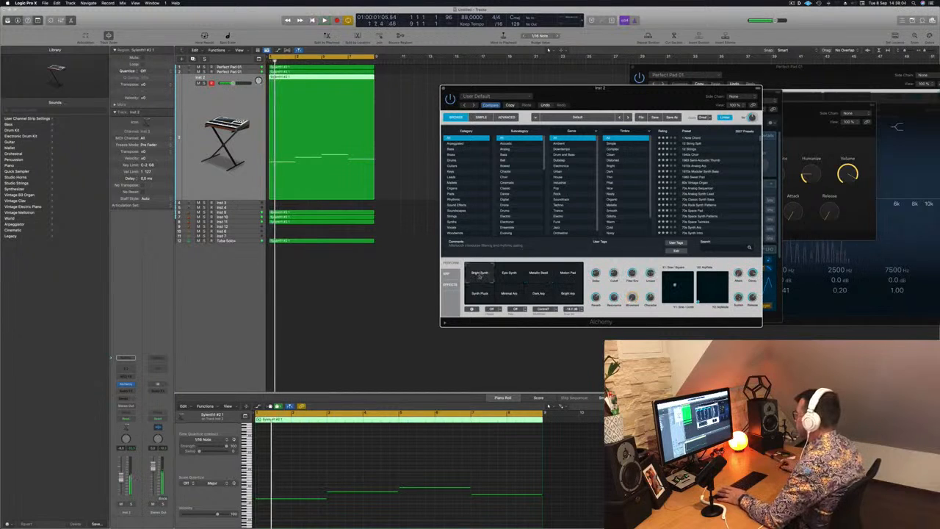
{"action": "key", "text": "space"}
{"action": "key", "text": "space"}
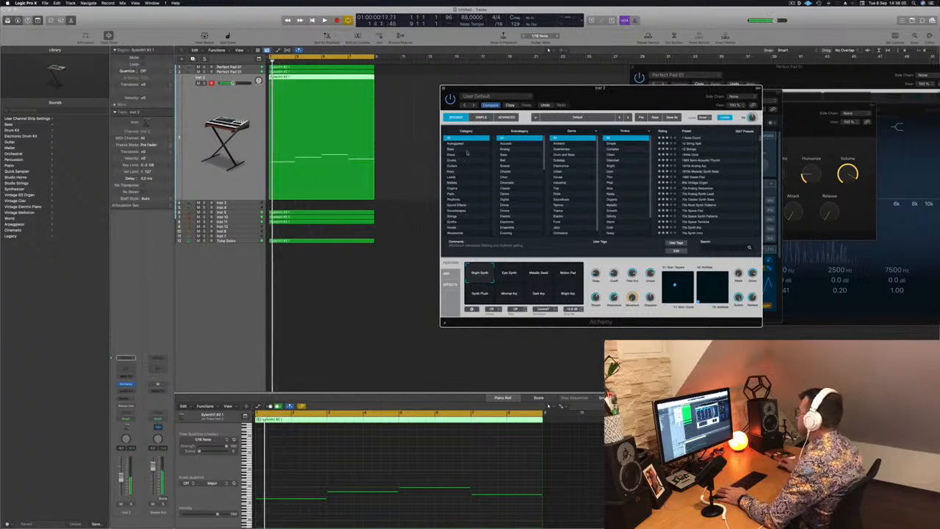
- Filter Alchemy's presets to Pads, load 90s Luscious Pad on Inst 2 and play the line soloed
{"action": "left_click", "coordinate": [459, 194]}
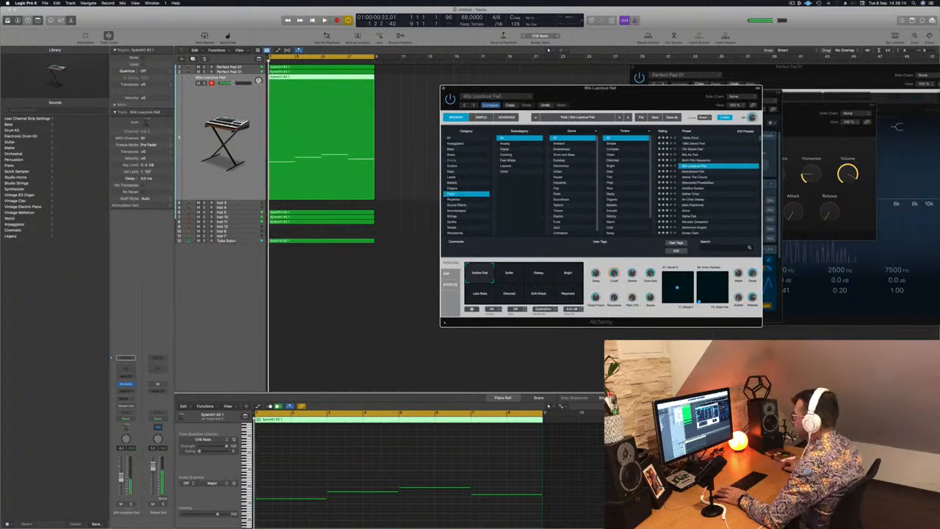
{"action": "left_click", "coordinate": [132, 505]}
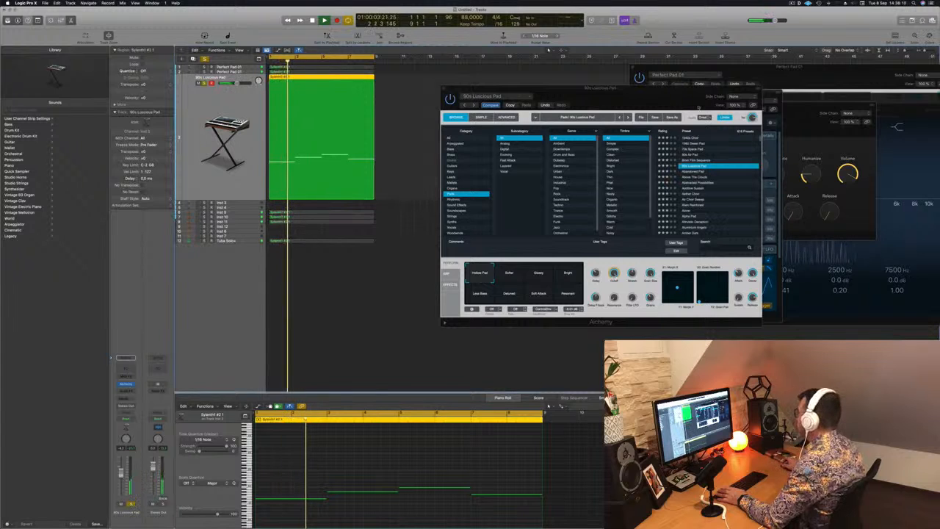
{"action": "left_click_drag", "start_coordinate": [649, 89], "coordinate": [713, 67]}
{"action": "key", "text": "Return"}
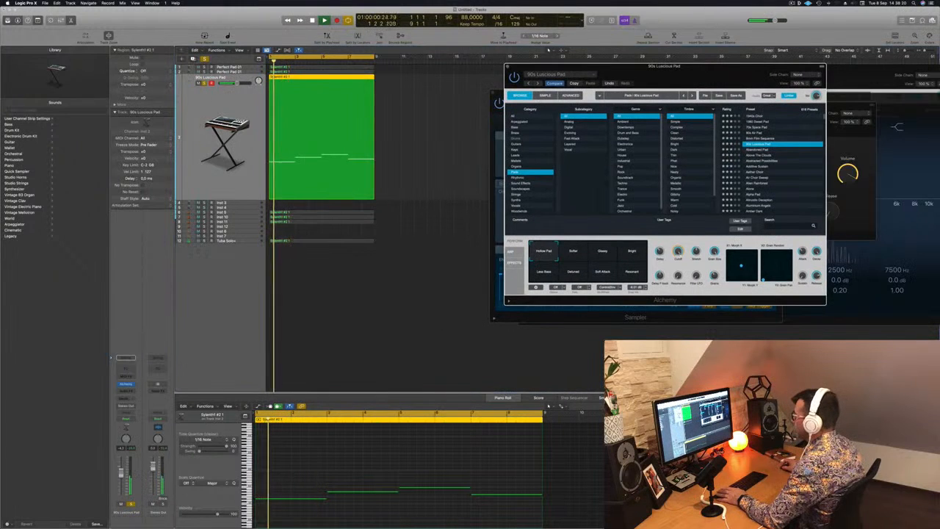
- Add a Channel EQ to the 90s Luscious Pad track with a high cut at 174 Hz, 36 dB/Oct, and play it in the mix
{"action": "left_click", "coordinate": [127, 369]}
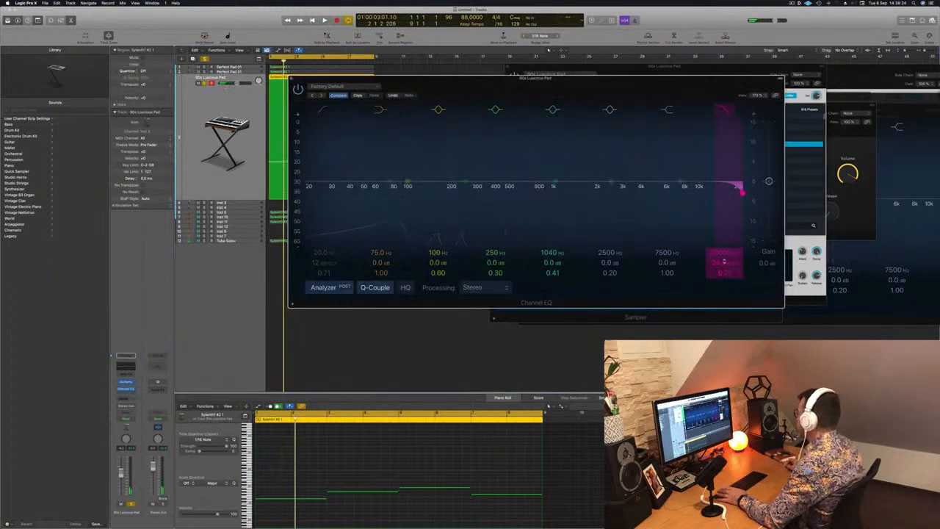
{"action": "mouse_move", "coordinate": [741, 192]}
{"action": "left_mouse_down"}
{"action": "mouse_move", "coordinate": [390, 193]}
{"action": "mouse_move", "coordinate": [442, 192]}
{"action": "left_mouse_up"}
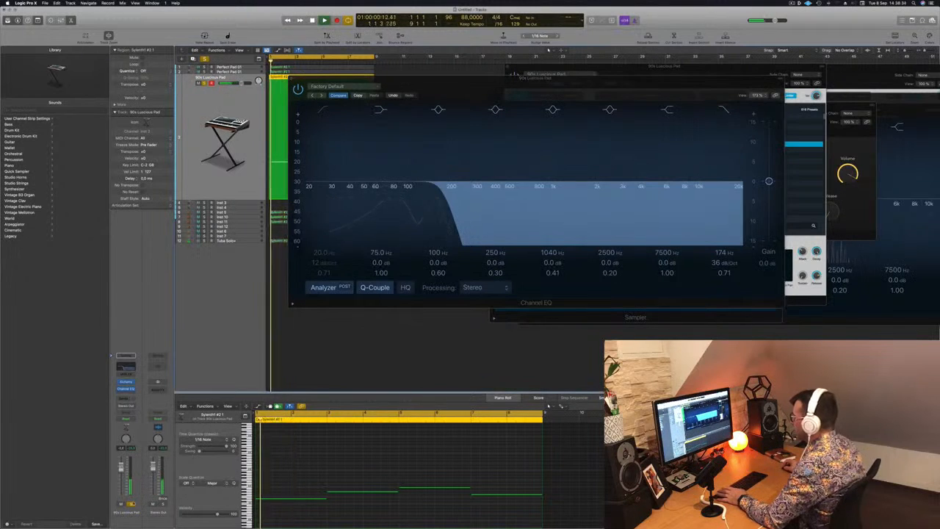
{"action": "key", "text": "space"}
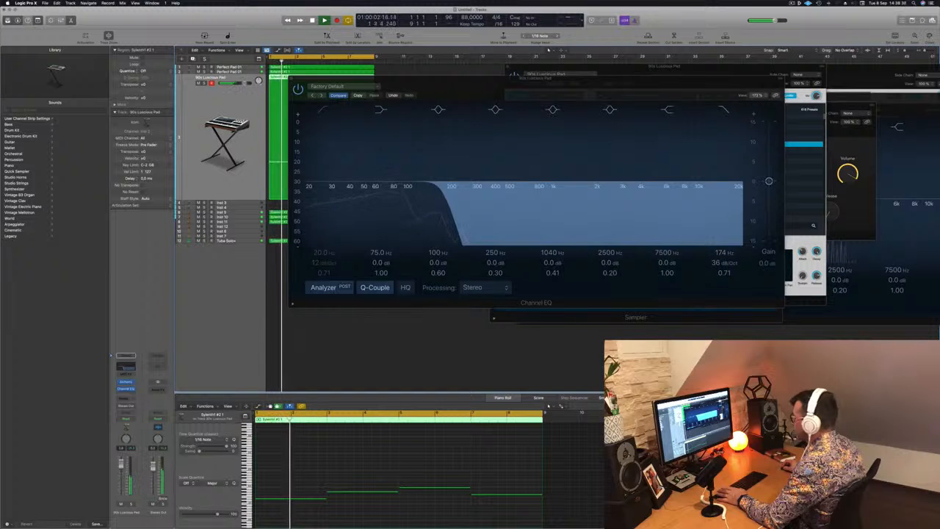
{"action": "left_click_drag", "start_coordinate": [476, 93], "coordinate": [730, 314]}
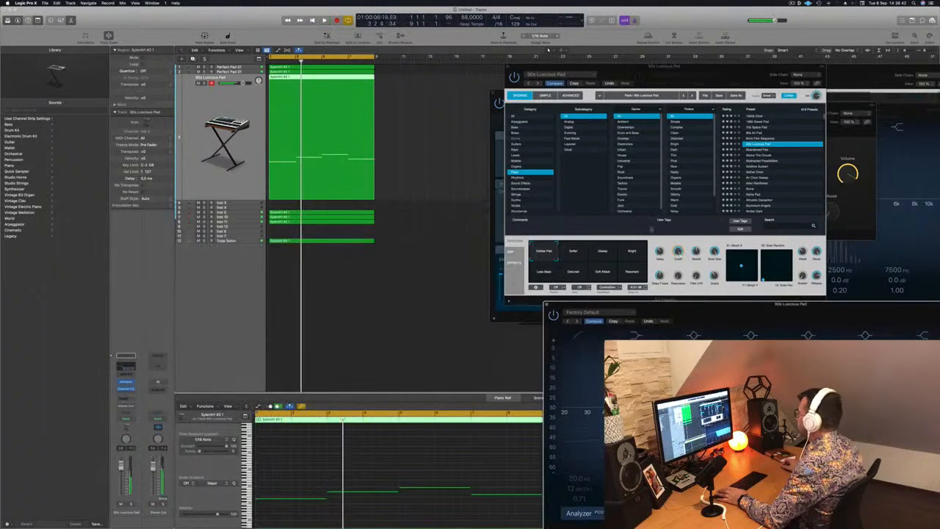
- Try the pad's Softer variation, then load the Abandoned Pad preset instead and bring the Channel EQ window back into view
{"action": "left_click", "coordinate": [577, 252]}
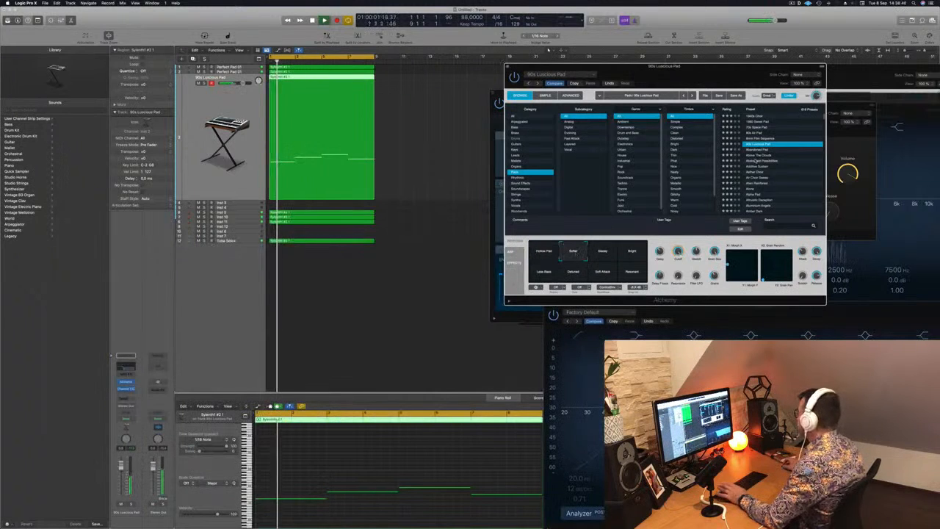
{"action": "left_click", "coordinate": [757, 150]}
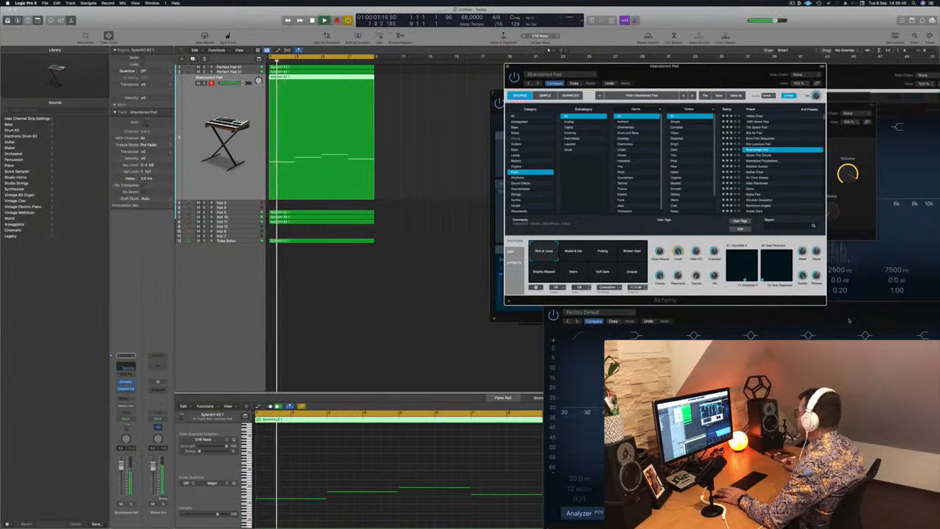
{"action": "left_click_drag", "start_coordinate": [850, 319], "coordinate": [563, 195]}
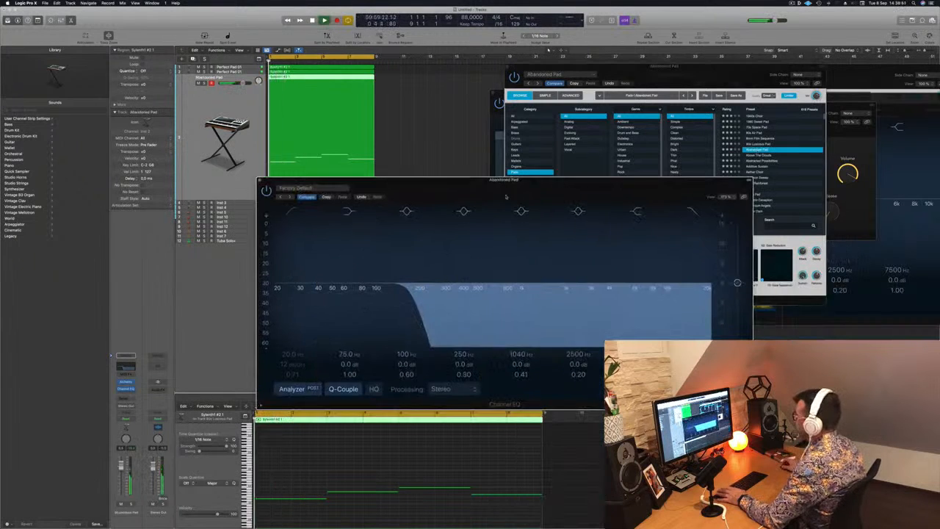
- Compare the filtered Abandoned Pad track soloed and within the full mix
{"action": "left_click", "coordinate": [132, 504]}
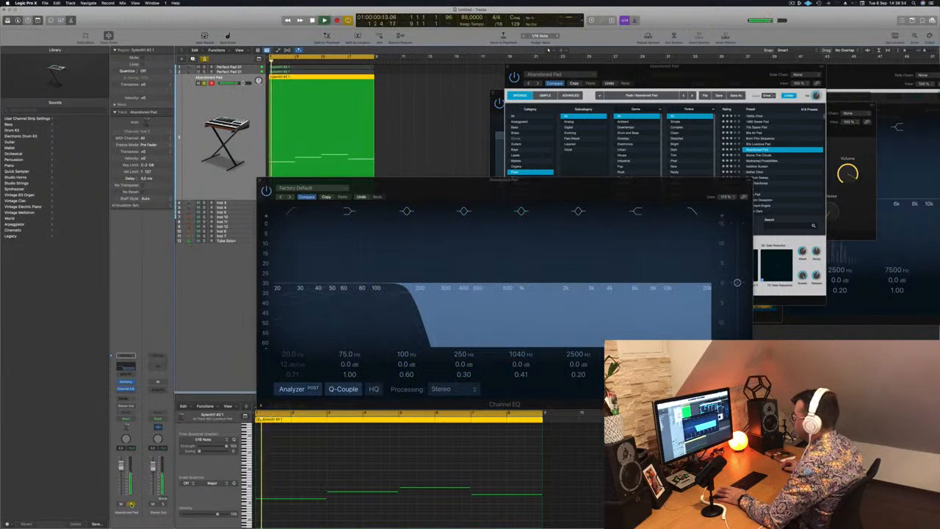
{"action": "left_click", "coordinate": [132, 504]}
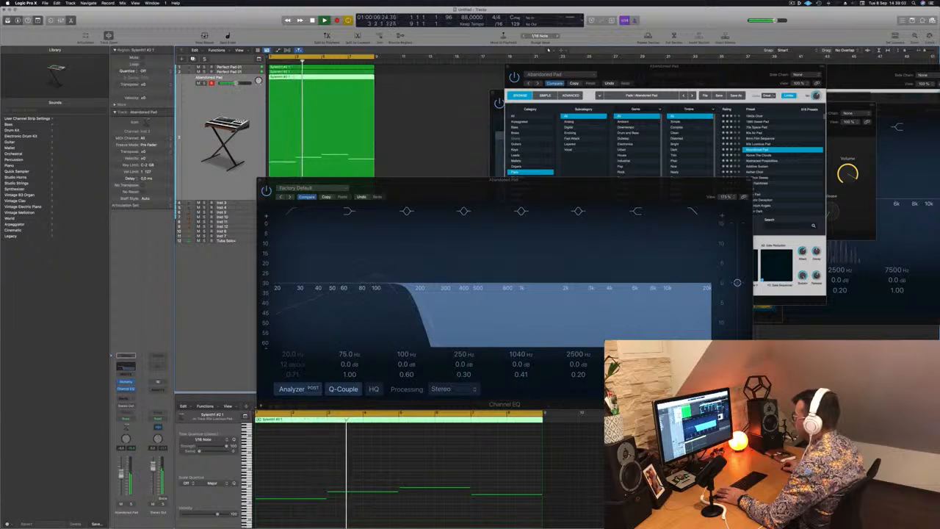
{"action": "key", "text": "Return"}
{"action": "left_click", "coordinate": [131, 505]}
{"action": "left_click", "coordinate": [132, 505]}
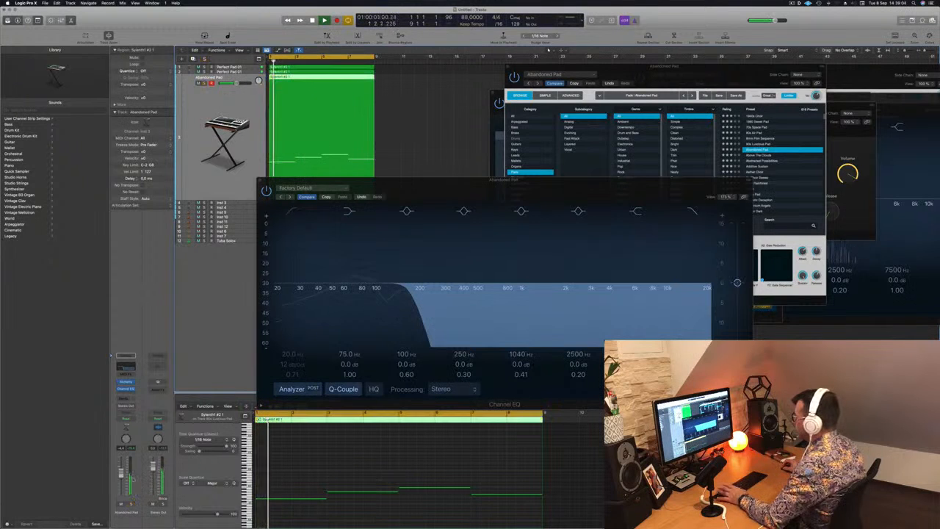
- Try raising the Abandoned Pad's Channel EQ high cut to above 1 kHz in the mix and move the EQ window off the Alchemy window
{"action": "key", "text": "Return"}
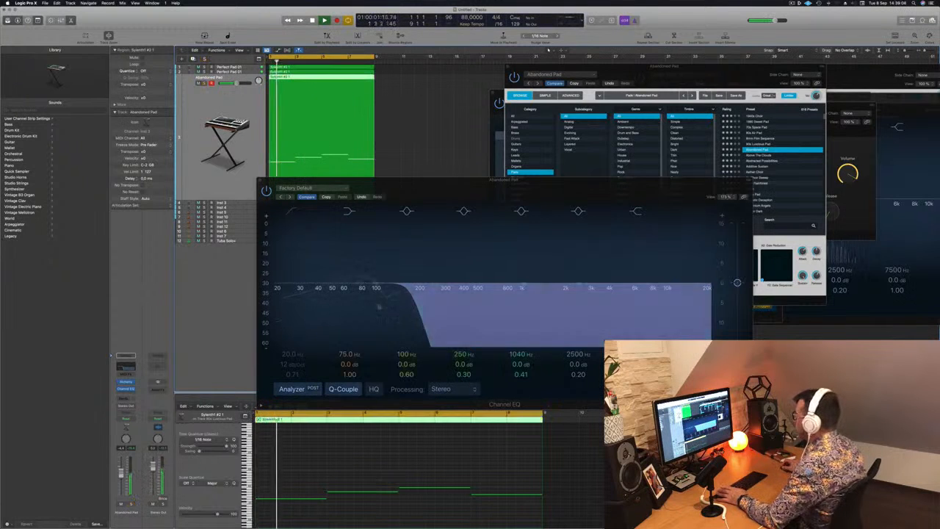
{"action": "left_click_drag", "start_coordinate": [403, 286], "coordinate": [545, 298]}
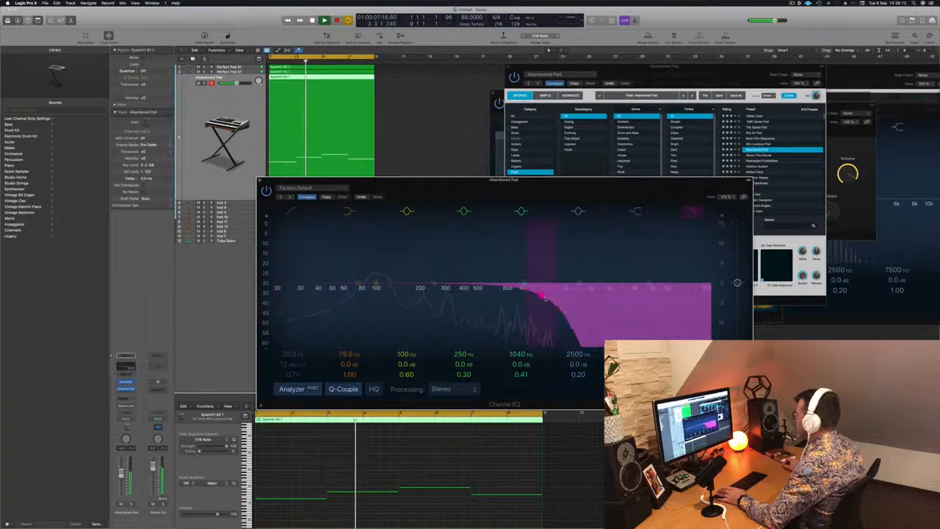
{"action": "left_click_drag", "start_coordinate": [563, 181], "coordinate": [641, 339]}
{"action": "left_click", "coordinate": [676, 282]}
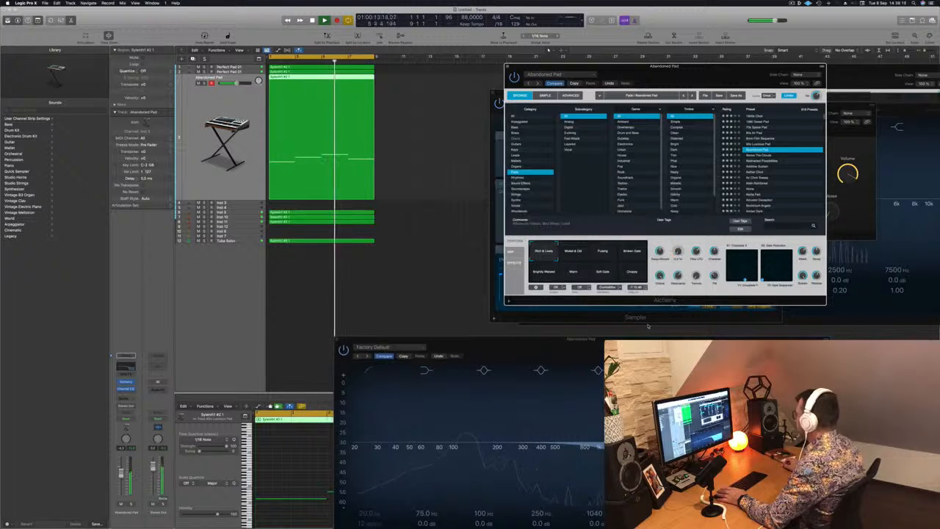
{"action": "left_click_drag", "start_coordinate": [644, 343], "coordinate": [656, 302]}
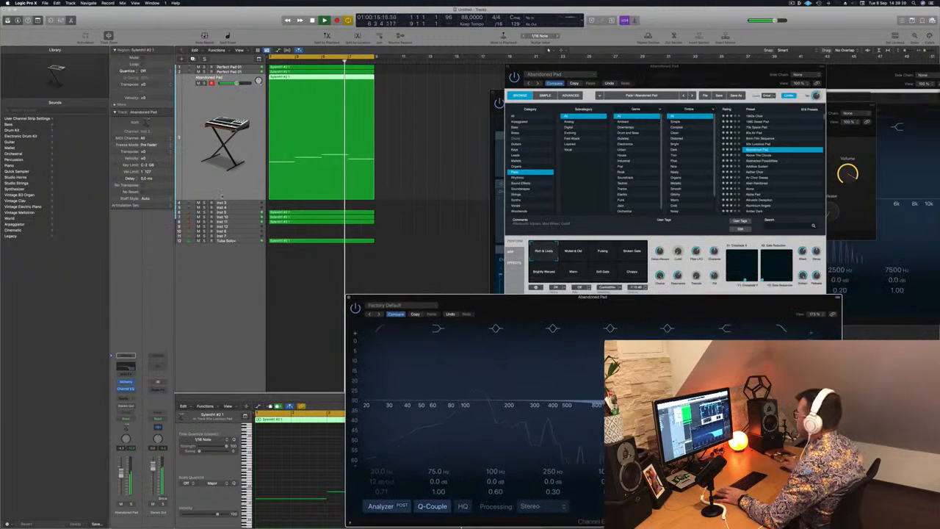
- Lower the Abandoned Pad's high cut to about 120 Hz, checking it soloed and in the full mix from the start
{"action": "key", "text": "s"}
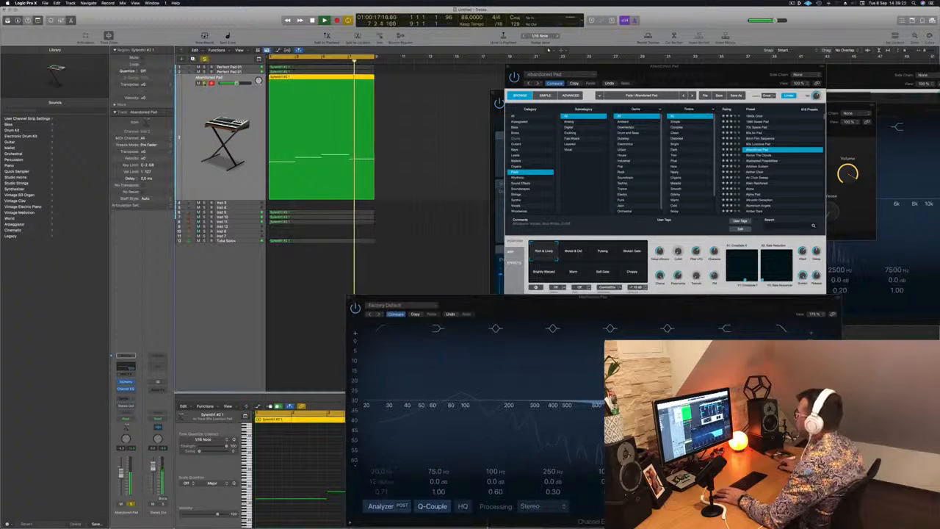
{"action": "left_click_drag", "start_coordinate": [595, 406], "coordinate": [517, 413]}
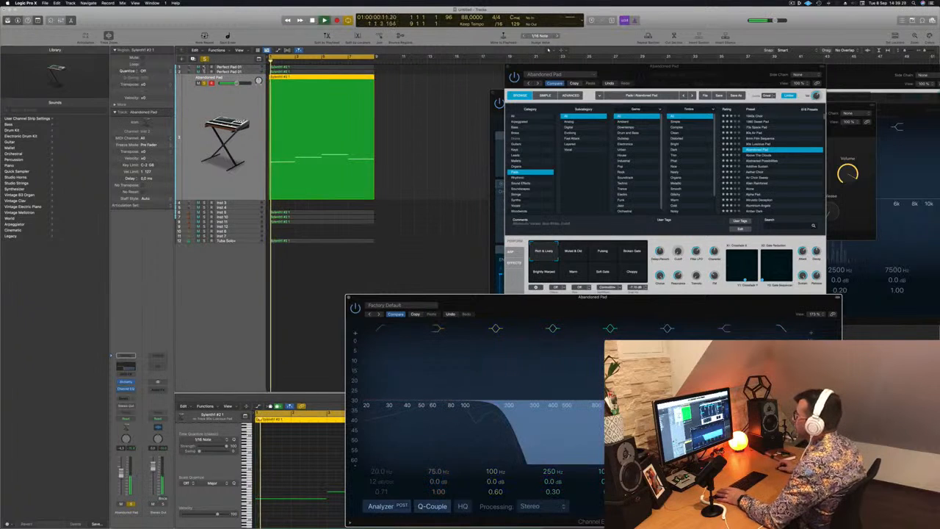
{"action": "key", "text": "s"}
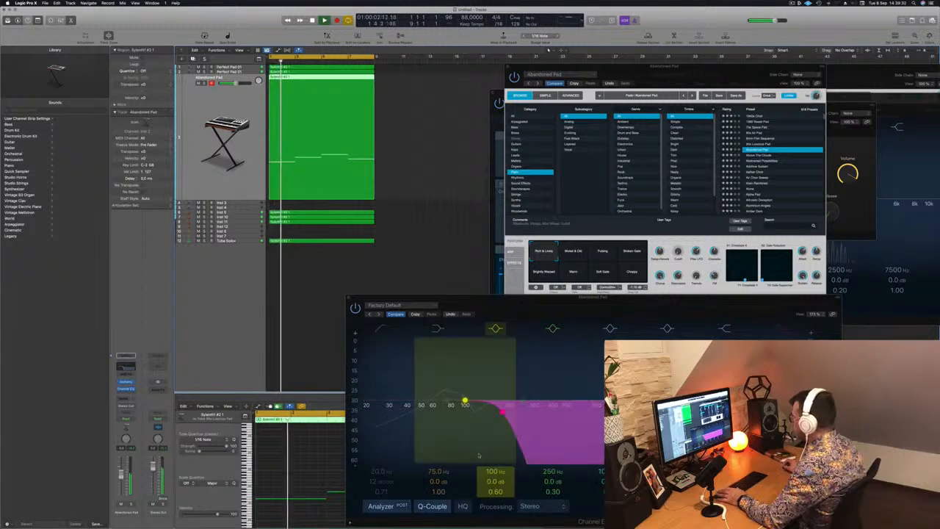
{"action": "left_click_drag", "start_coordinate": [503, 412], "coordinate": [477, 412]}
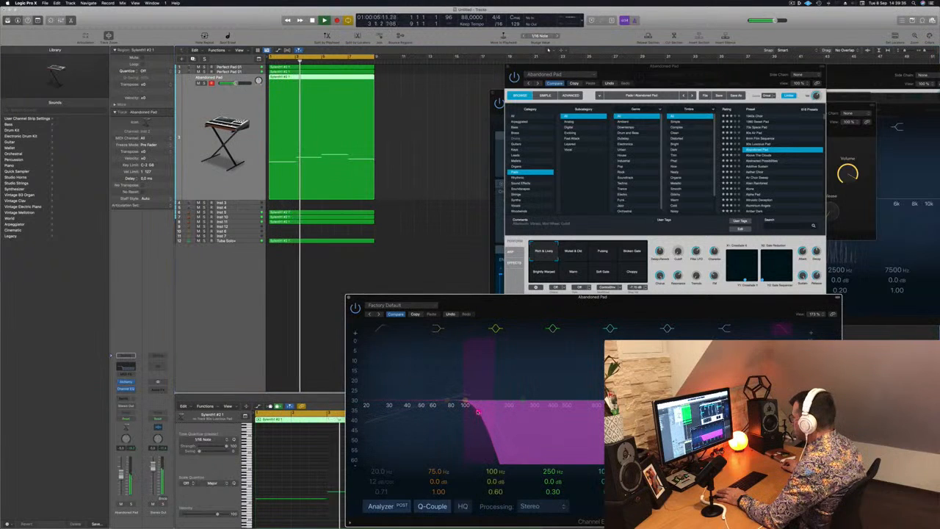
{"action": "key", "text": "Return"}
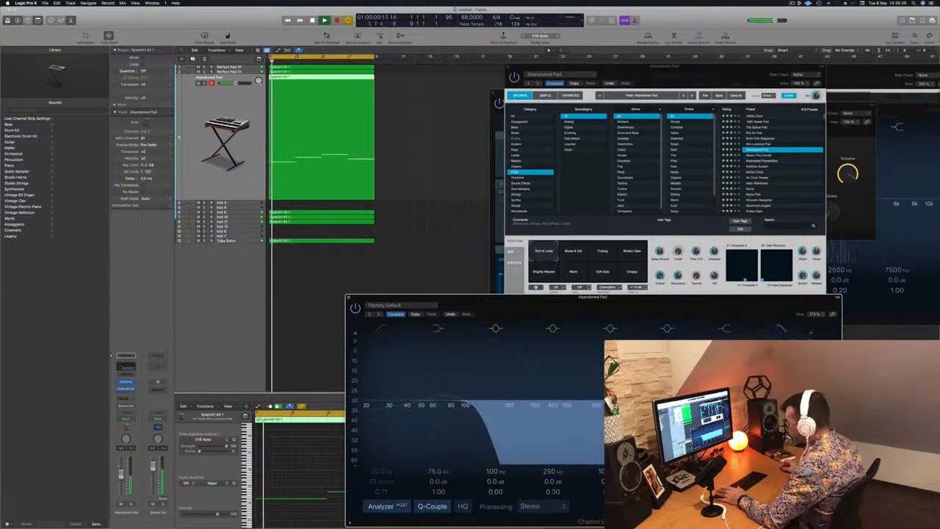
{"action": "key", "text": "space"}
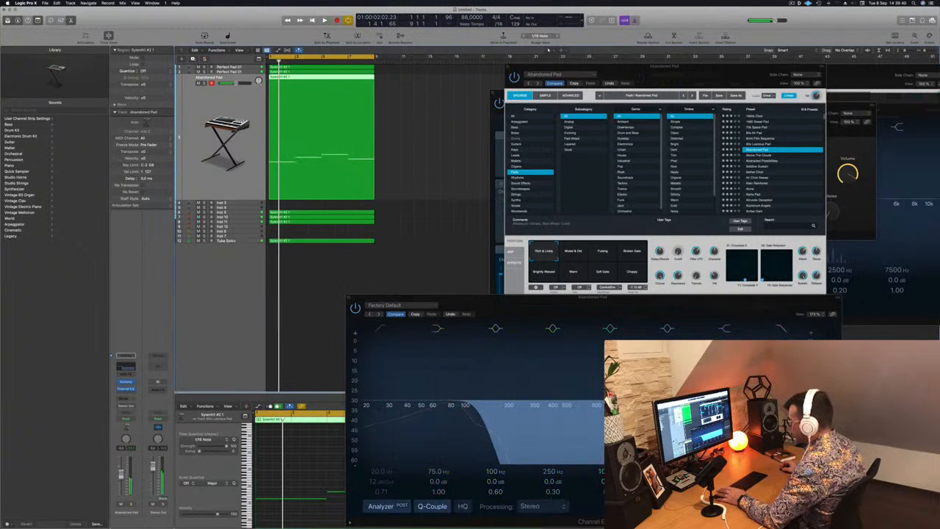
{"action": "key", "text": "space"}
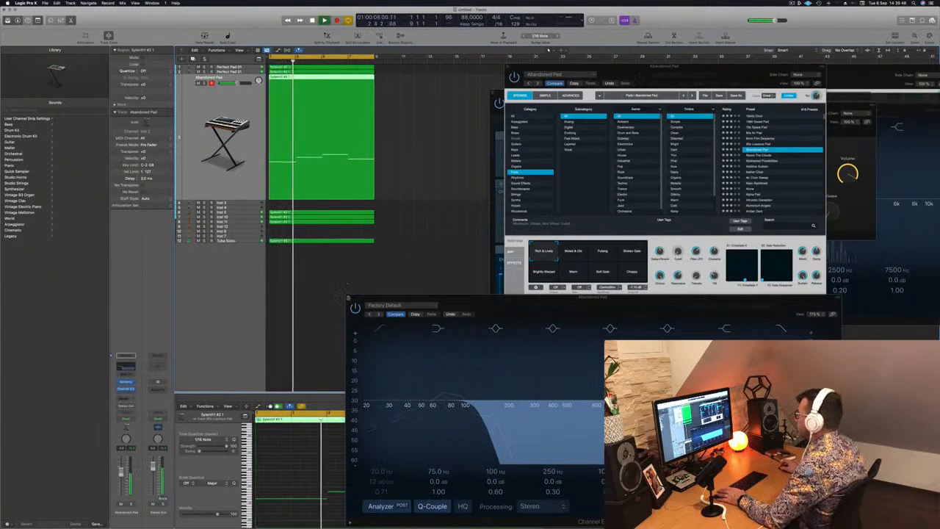
- Close the Abandoned Pad's Channel EQ and Alchemy windows while the mix keeps playing
{"action": "left_click", "coordinate": [349, 298]}
{"action": "left_click_drag", "start_coordinate": [673, 66], "coordinate": [560, 78]}
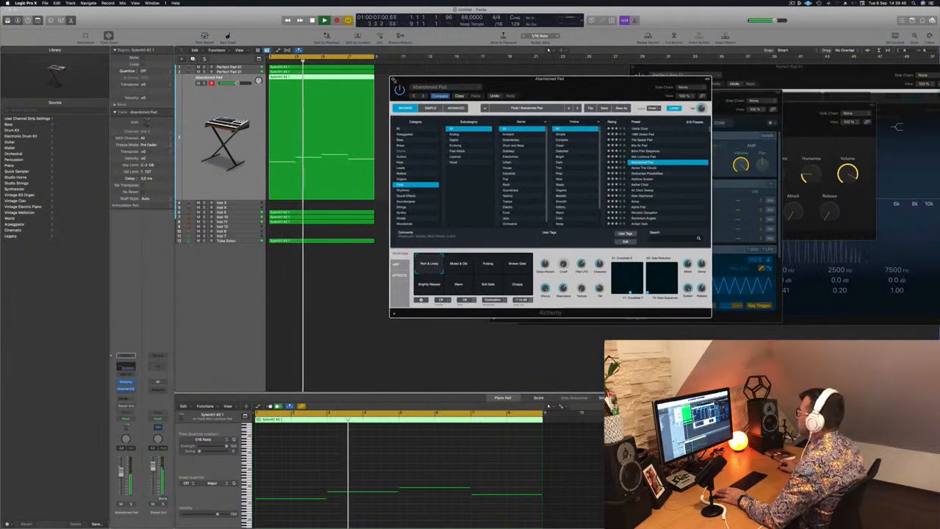
{"action": "left_click", "coordinate": [394, 79]}
{"action": "scroll", "coordinate": [408, 136], "scroll_direction": "up", "scroll_amount": 3}
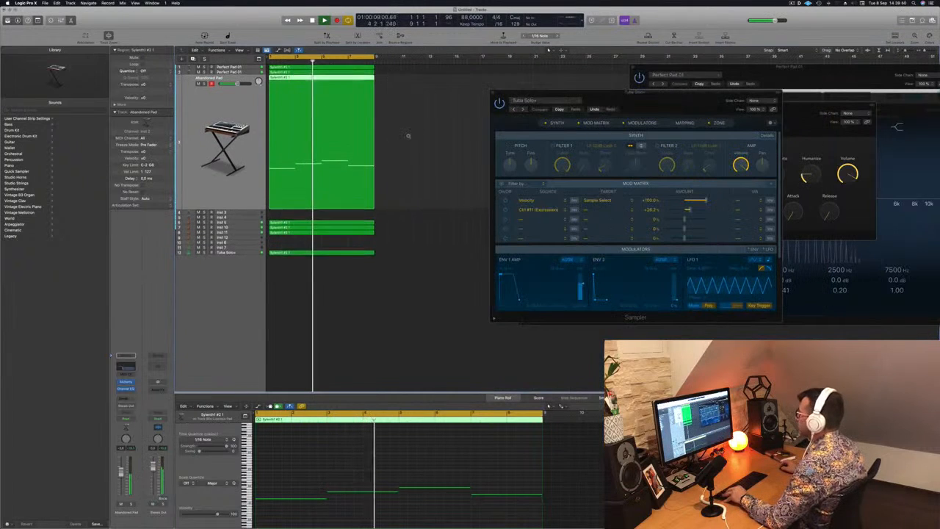
{"action": "scroll", "coordinate": [408, 136], "scroll_direction": "down", "scroll_amount": 3}
{"action": "scroll", "coordinate": [408, 136], "scroll_direction": "up", "scroll_amount": 3}
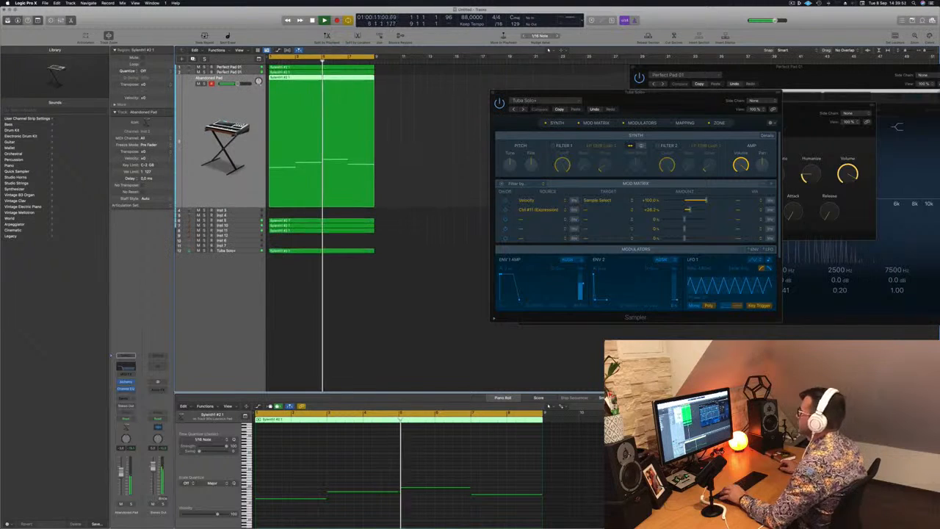
- Try all the Abandoned Pad notes an octave lower in the mix, then move them back up an octave and replay
{"action": "left_click", "coordinate": [335, 472]}
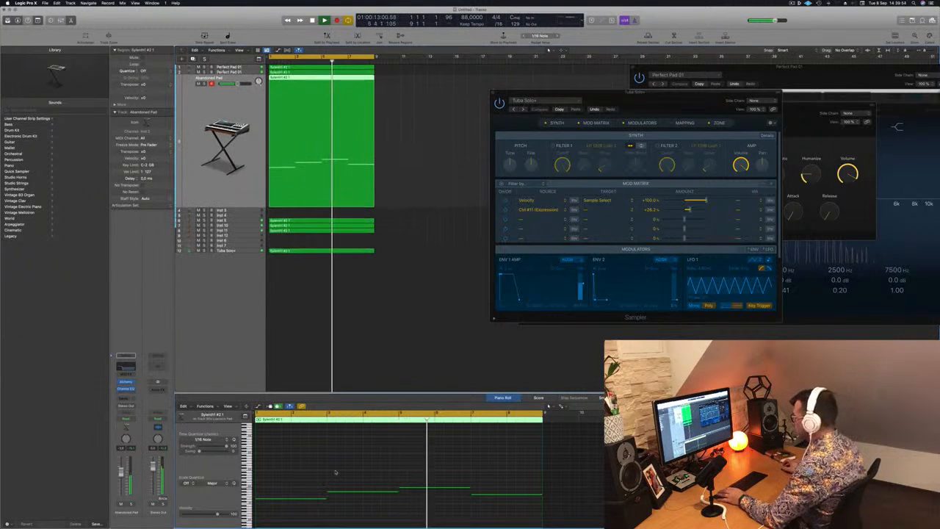
{"action": "key", "text": "space"}
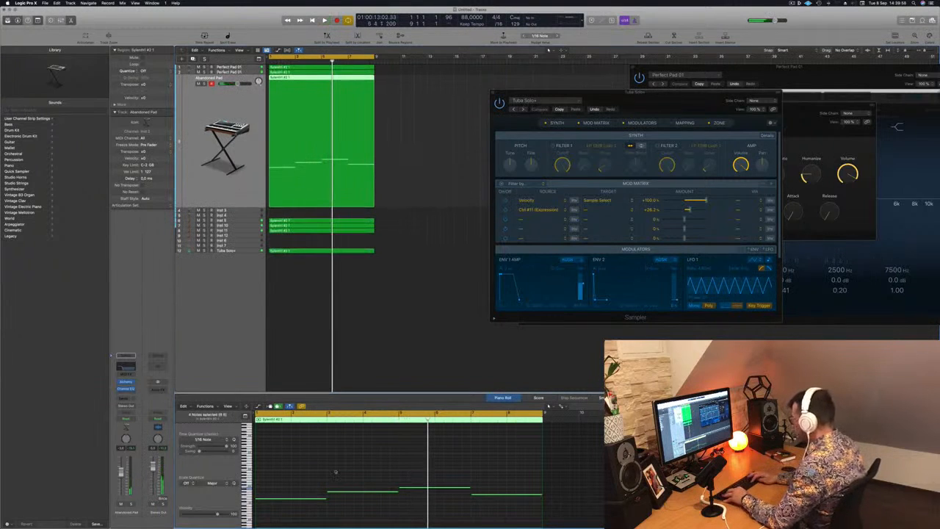
{"action": "key", "text": "alt+shift+Down"}
{"action": "key", "text": "space"}
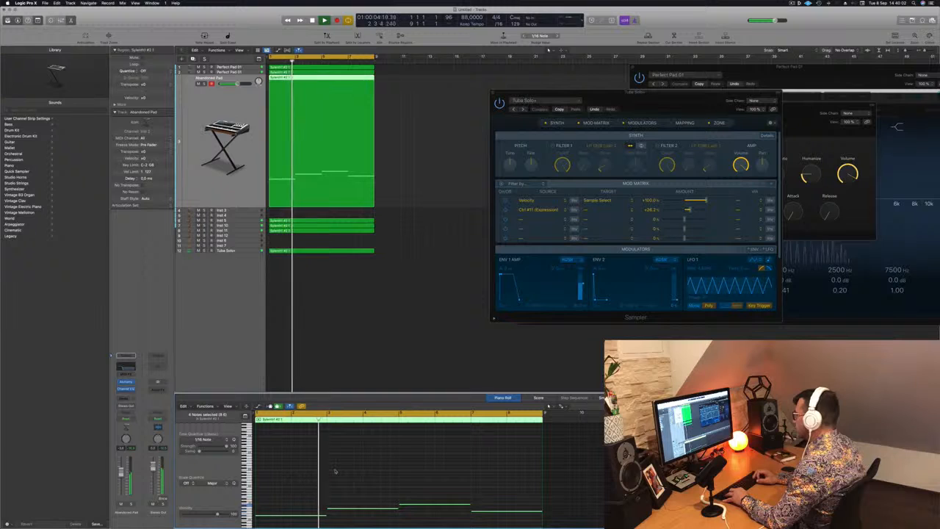
{"action": "key", "text": "alt+shift+Up"}
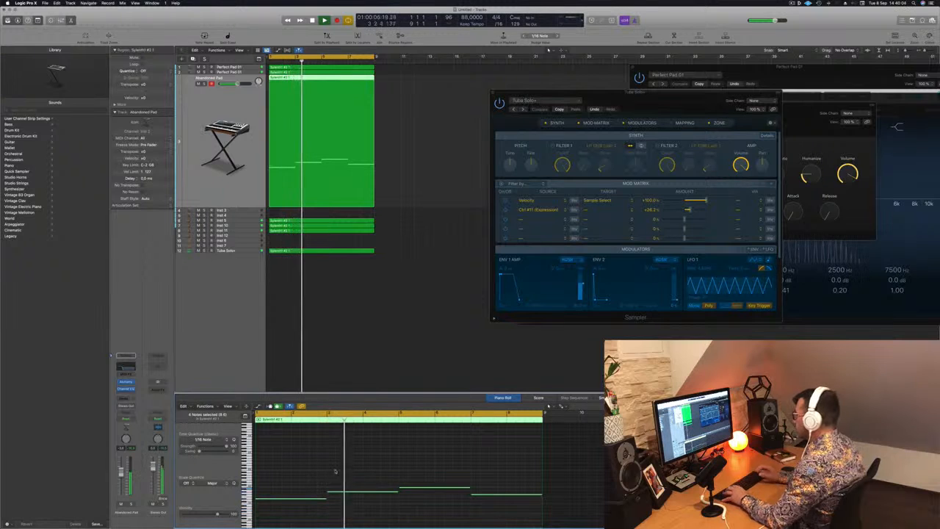
{"action": "key", "text": "space"}
{"action": "key", "text": "space"}
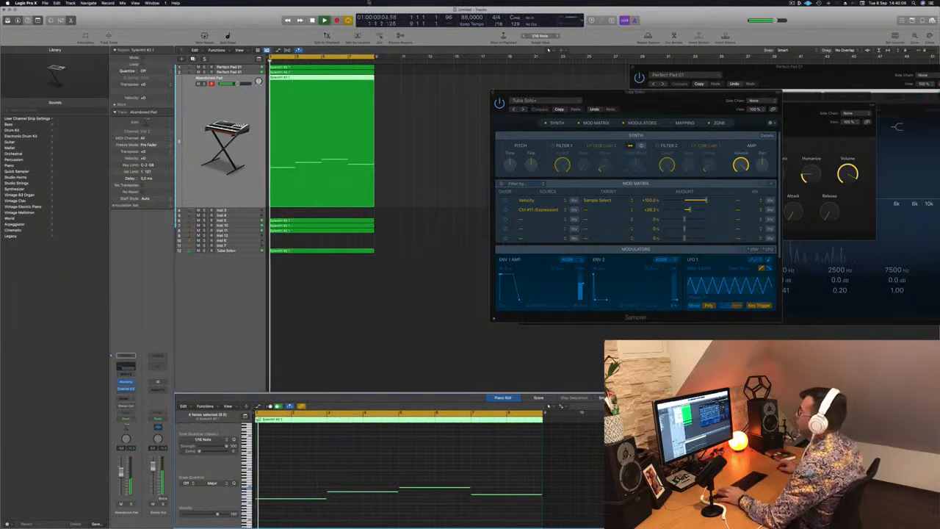
- Move the tuba's Sampler window clear of the tracks, enlarge the arrangement and deselect the pad region
{"action": "scroll", "coordinate": [432, 121], "scroll_direction": "up", "scroll_amount": 2}
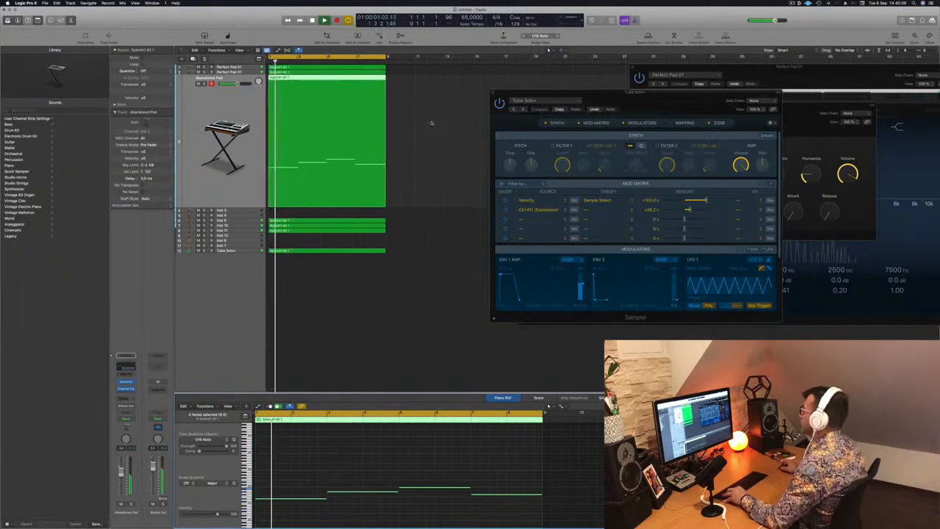
{"action": "left_click_drag", "start_coordinate": [582, 93], "coordinate": [568, 209]}
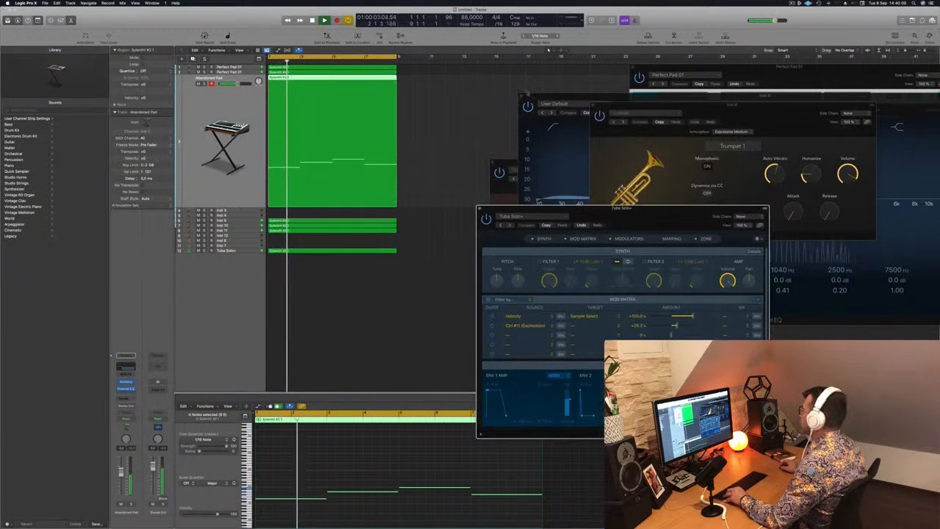
{"action": "scroll", "coordinate": [466, 85], "scroll_direction": "down", "scroll_amount": 2}
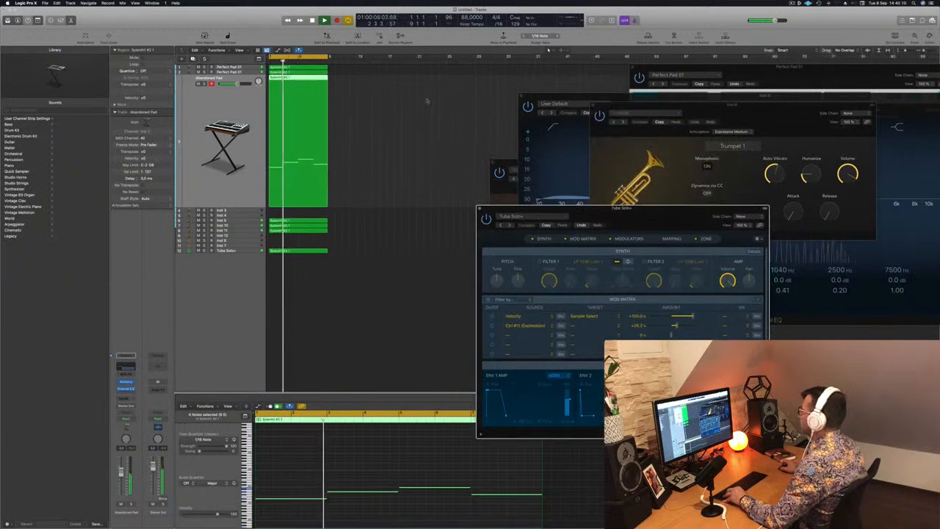
{"action": "scroll", "coordinate": [424, 103], "scroll_direction": "up", "scroll_amount": 2}
{"action": "scroll", "coordinate": [423, 103], "scroll_direction": "up", "scroll_amount": 4}
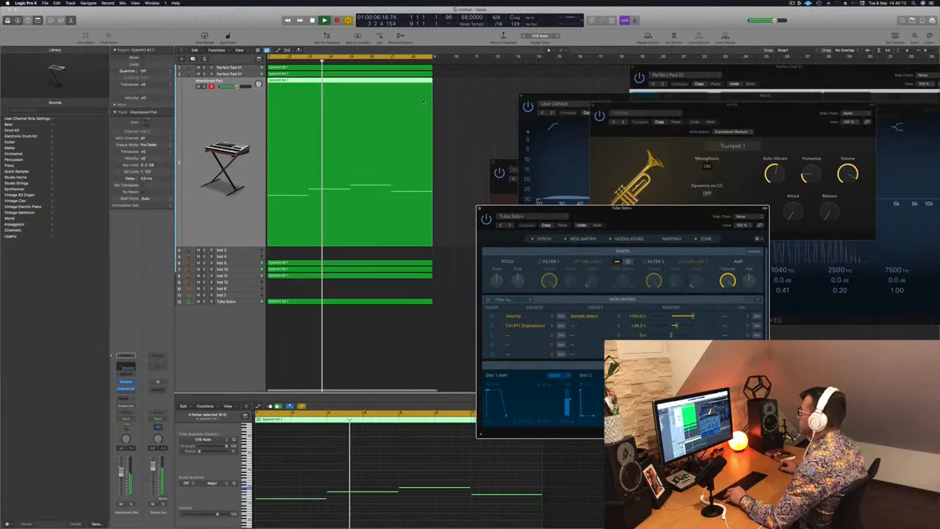
{"action": "scroll", "coordinate": [466, 99], "scroll_direction": "down", "scroll_amount": 1}
{"action": "left_click", "coordinate": [467, 99]}
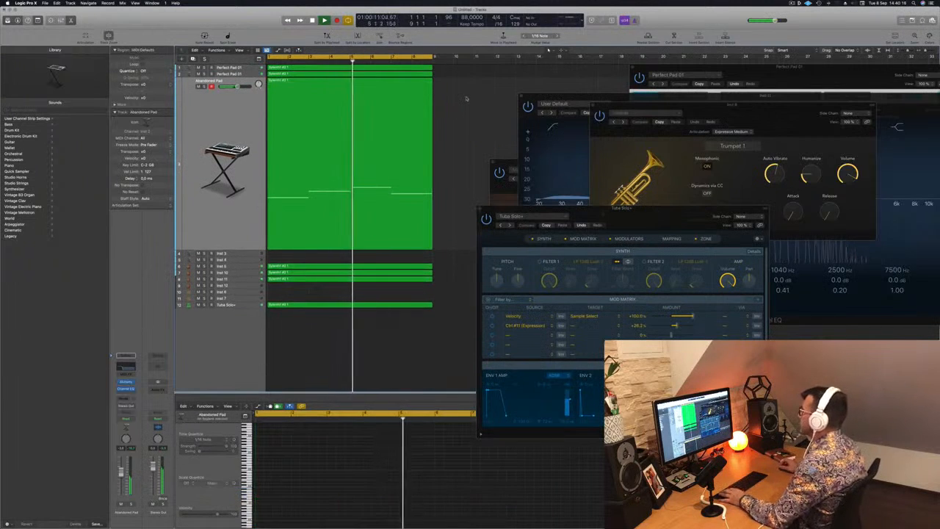
- Duplicate the tuba track with its settings and copy the tuba region onto the new track
{"action": "left_click", "coordinate": [227, 305]}
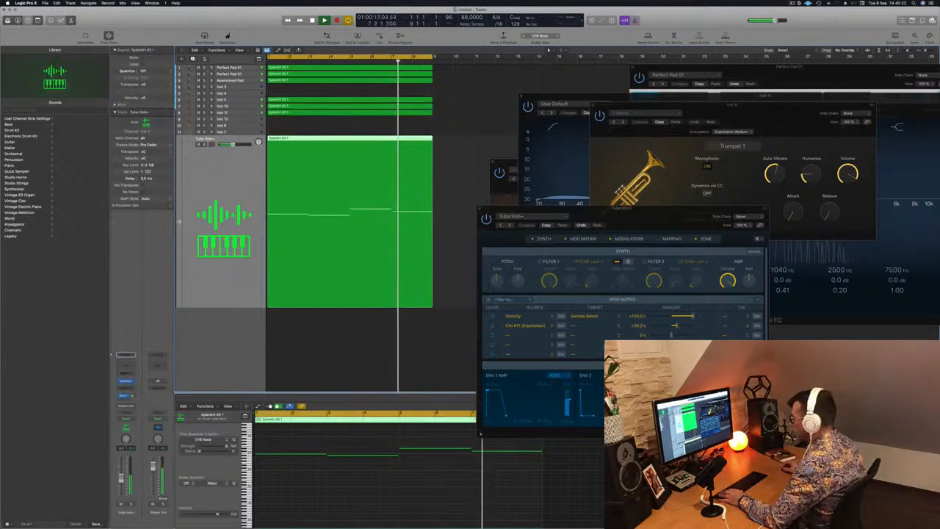
{"action": "key", "text": "space"}
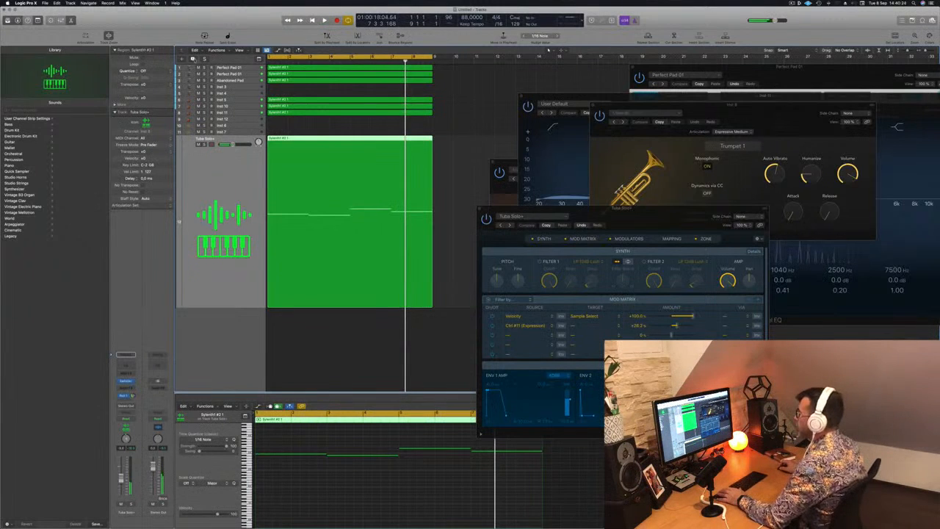
{"action": "key", "text": "super+d"}
{"action": "left_click", "coordinate": [324, 138]}
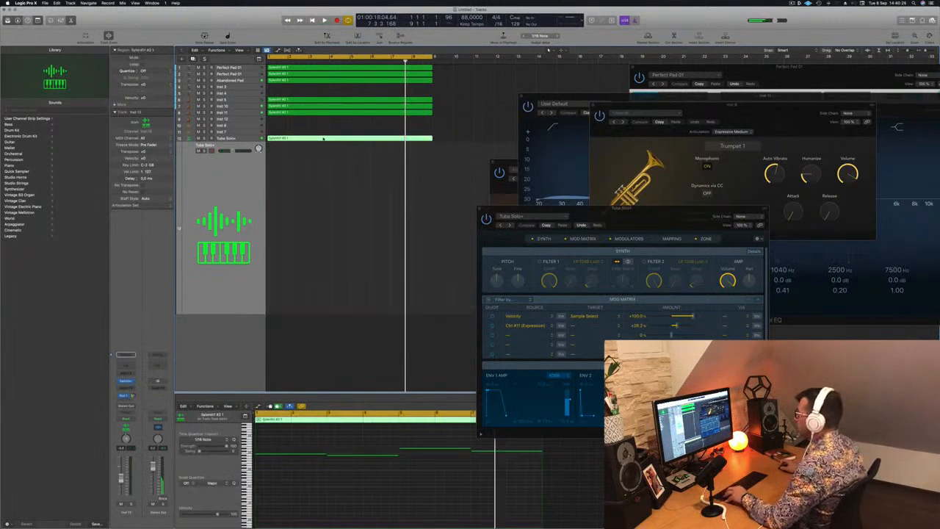
{"action": "left_click_drag", "start_coordinate": [322, 159], "coordinate": [323, 167]}
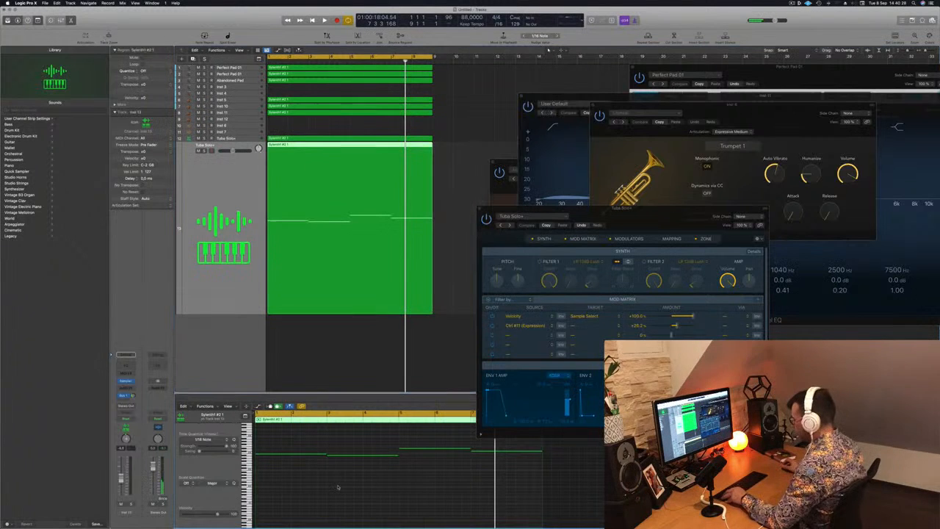
- Transpose the duplicated tuba region's notes down an octave and play them soloed and within the mix
{"action": "key", "text": "alt+shift+Down"}
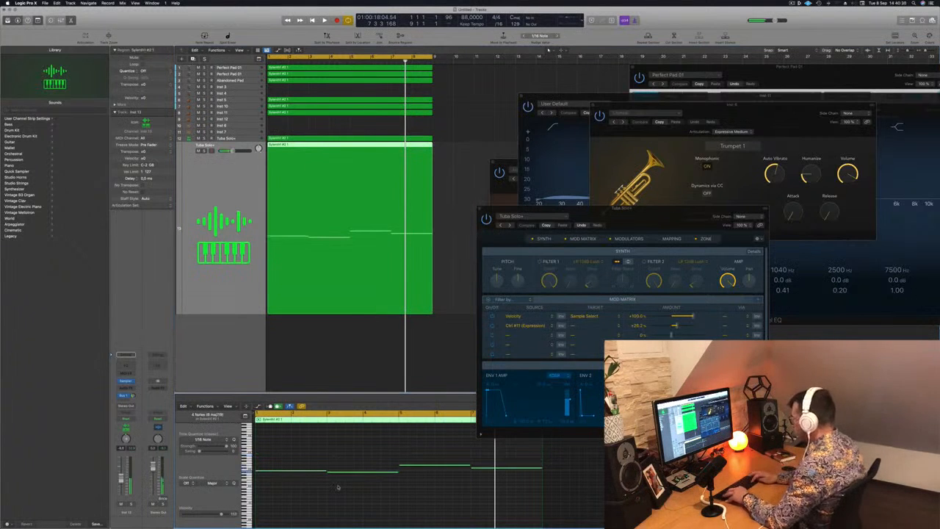
{"action": "key", "text": "Return"}
{"action": "key", "text": "space"}
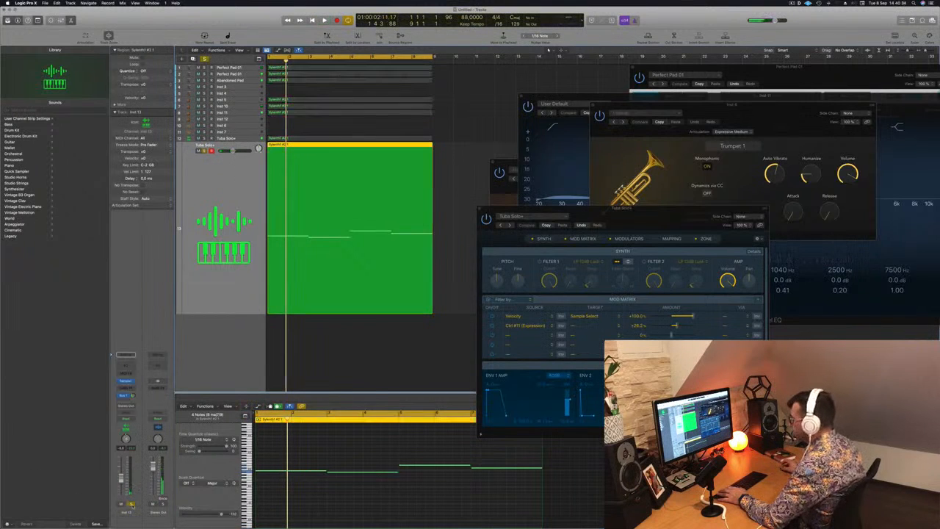
{"action": "key", "text": "Return"}
{"action": "key", "text": "space"}
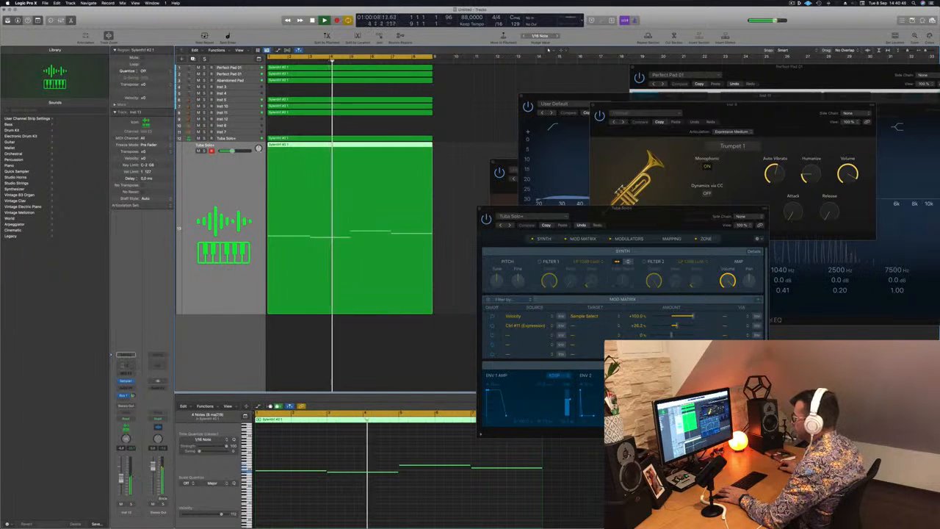
- Add a Channel EQ to the lower tuba track with a 222 Hz, 18 dB/Oct low cut and a +1.2 dB low shelf at 80.5 Hz
{"action": "left_click", "coordinate": [126, 366]}
{"action": "left_click", "coordinate": [323, 109]}
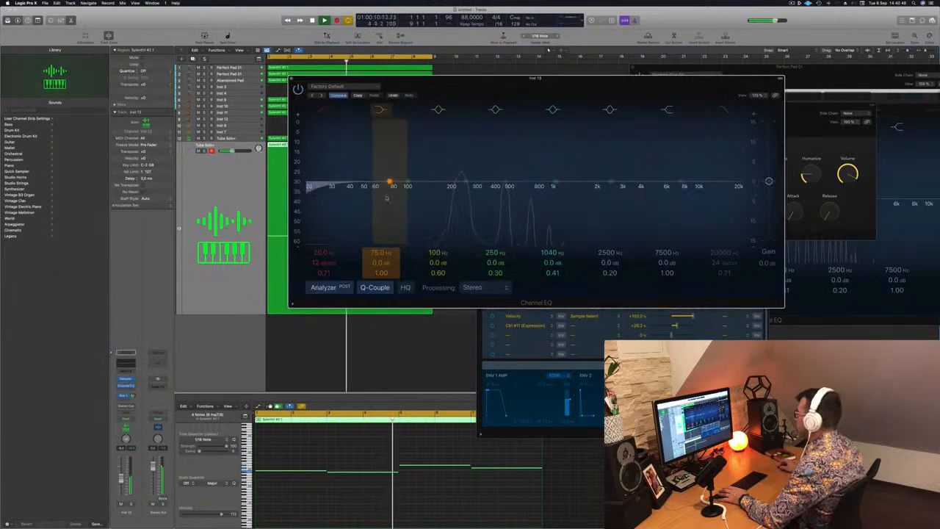
{"action": "left_click_drag", "start_coordinate": [393, 193], "coordinate": [394, 190]}
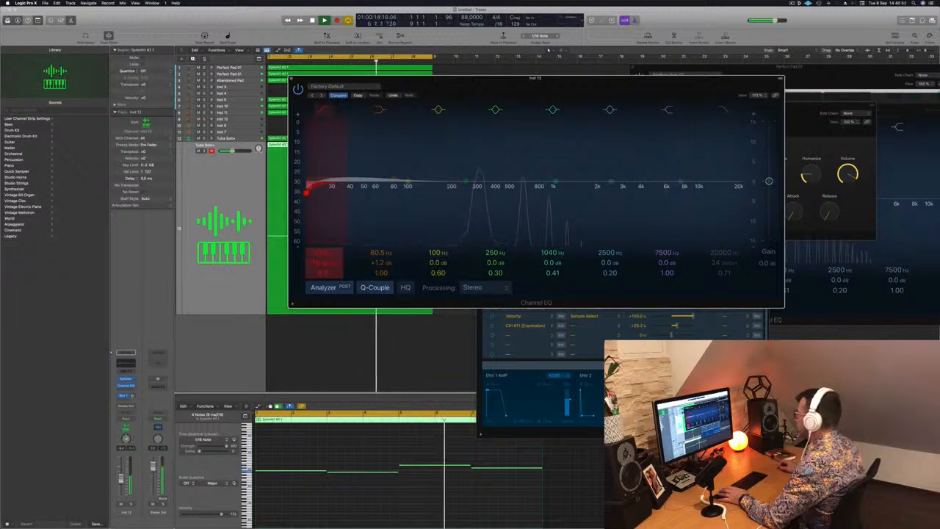
{"action": "left_click_drag", "start_coordinate": [307, 192], "coordinate": [449, 193]}
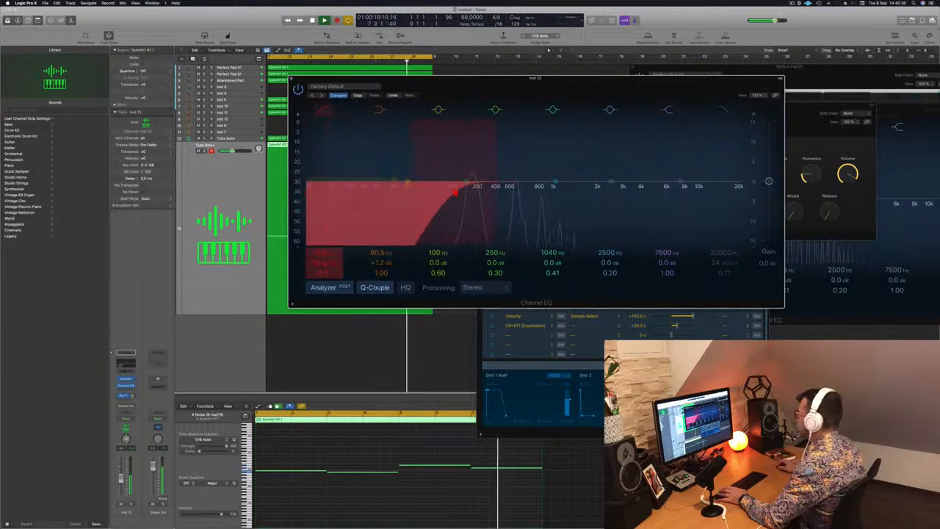
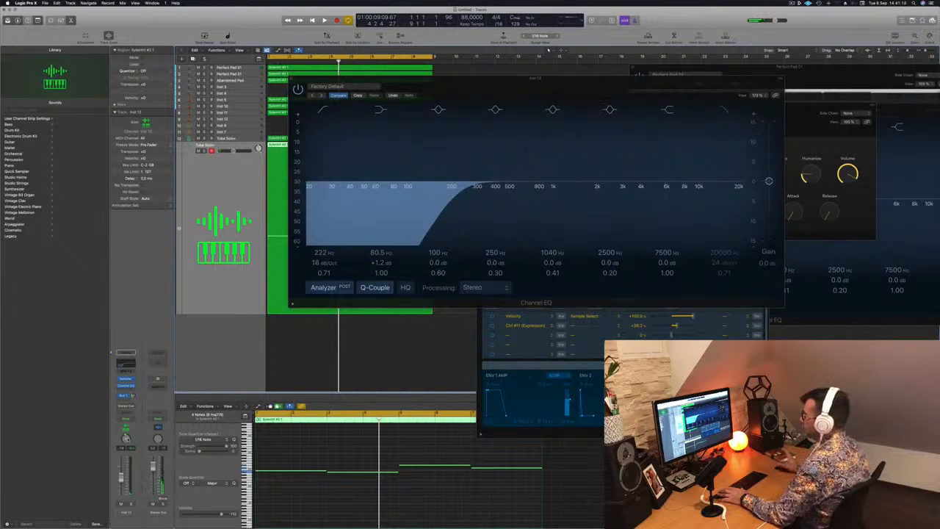
- Replay the mix with the lower tuba and close its Channel EQ window
{"action": "key", "text": "space"}
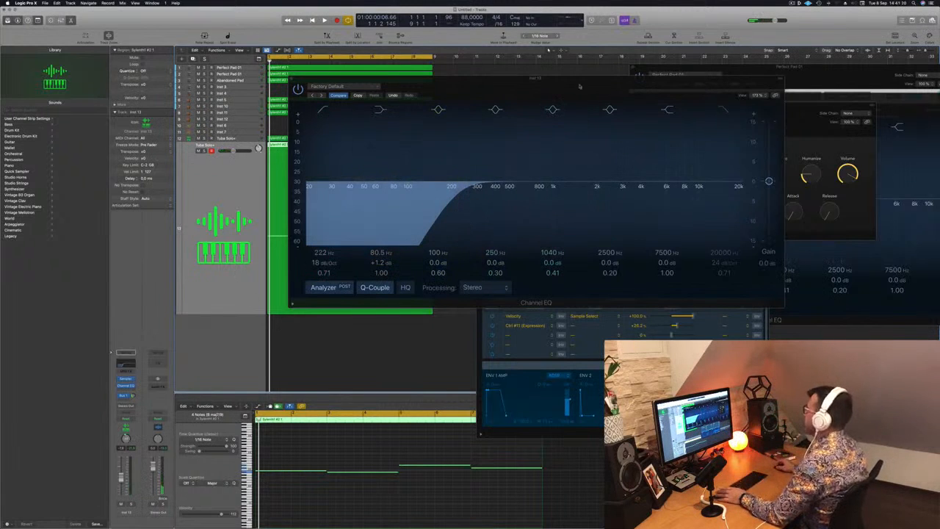
{"action": "left_click_drag", "start_coordinate": [579, 87], "coordinate": [561, 169]}
{"action": "key", "text": "space"}
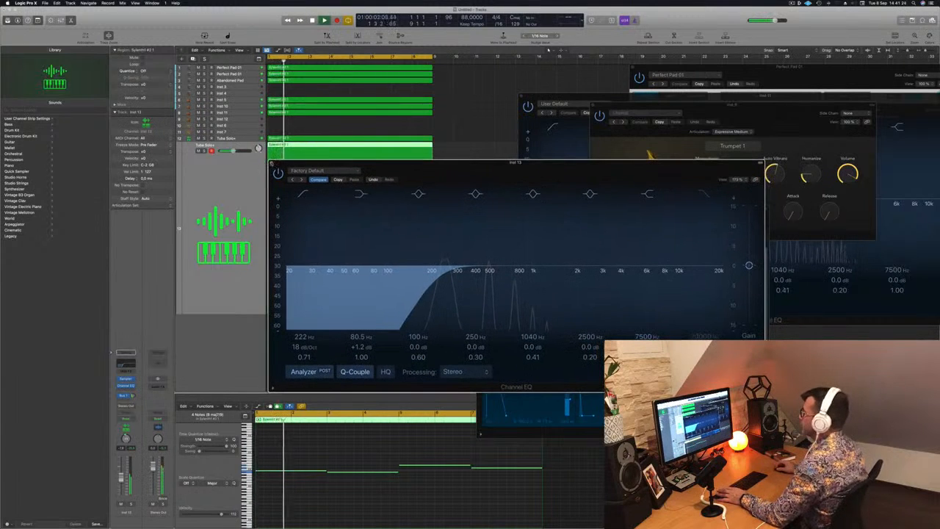
{"action": "left_click", "coordinate": [271, 163]}
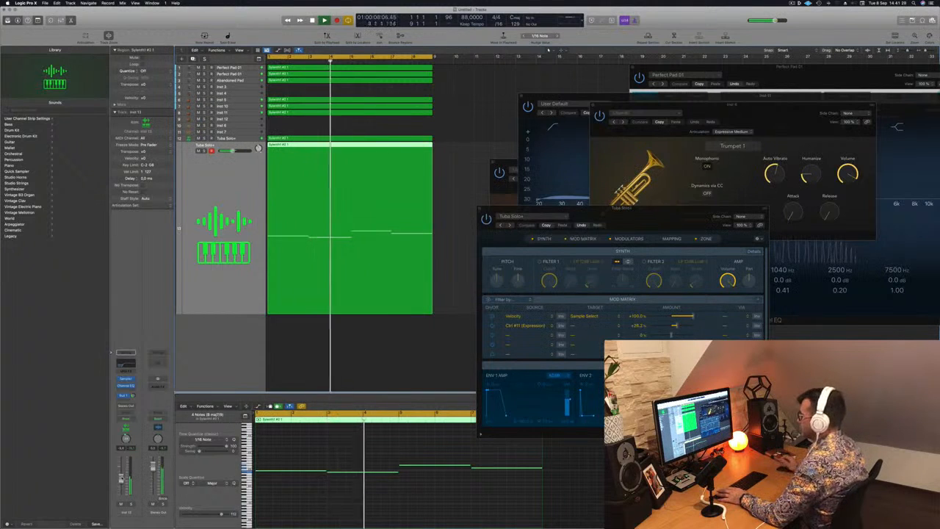
- Reduce the track zoom, deselect the tuba region and check the empty Inst 3 and the tuba tracks while the mix plays
{"action": "key", "text": "super+Up"}
{"action": "key", "text": "super+Up"}
{"action": "key", "text": "super+Up"}
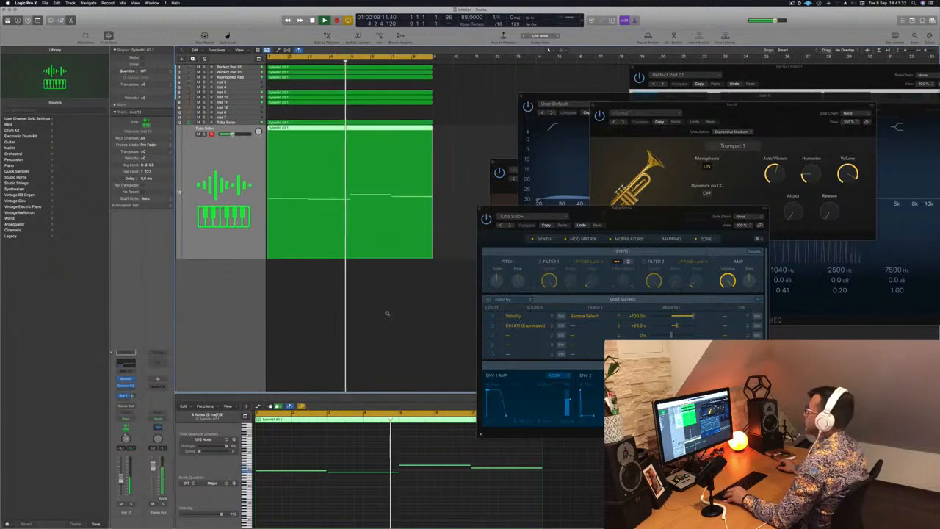
{"action": "left_click", "coordinate": [292, 317]}
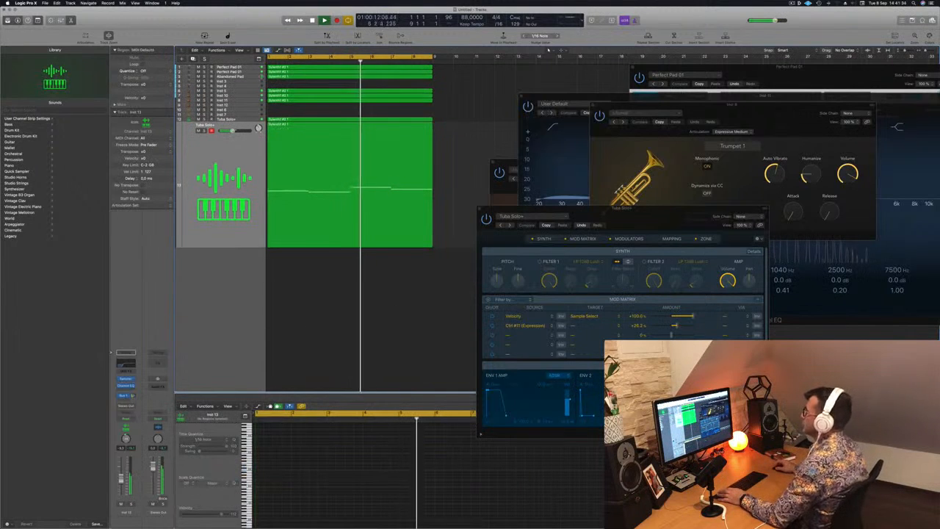
{"action": "left_click", "coordinate": [306, 83]}
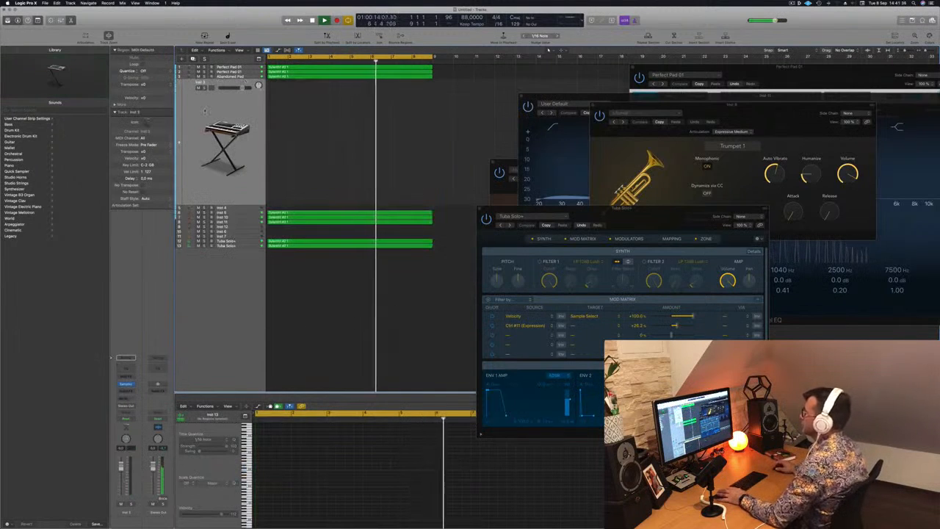
{"action": "left_click", "coordinate": [192, 241]}
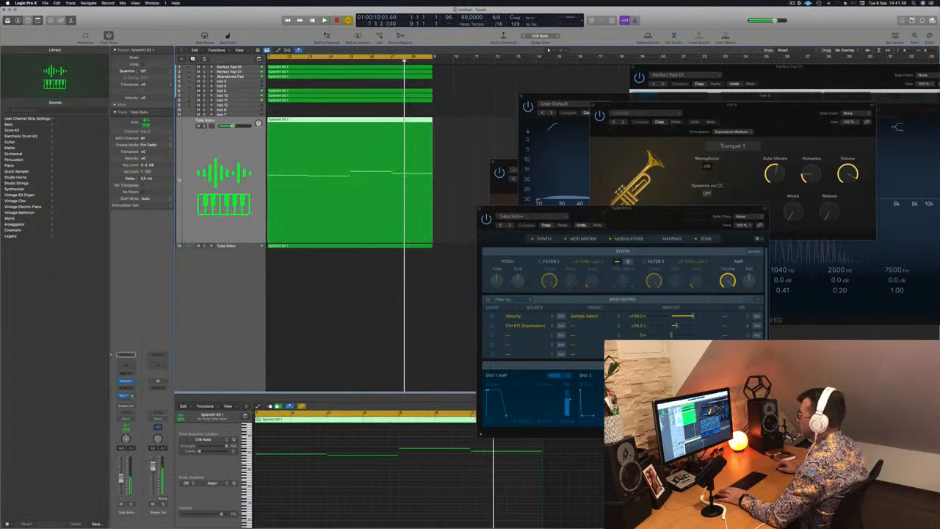
{"action": "key", "text": "Down"}
{"action": "key", "text": "Return"}
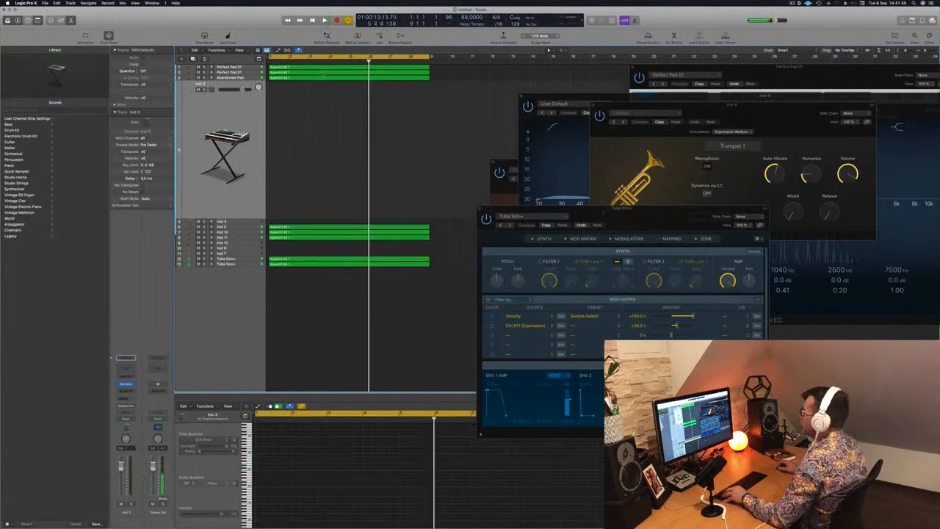
- Copy the Abandoned Pad's chord region onto the empty Inst 3 track and add an Arpeggiator MIDI effect there
{"action": "left_click", "coordinate": [331, 67]}
{"action": "left_click_drag", "start_coordinate": [331, 79], "coordinate": [330, 120]}
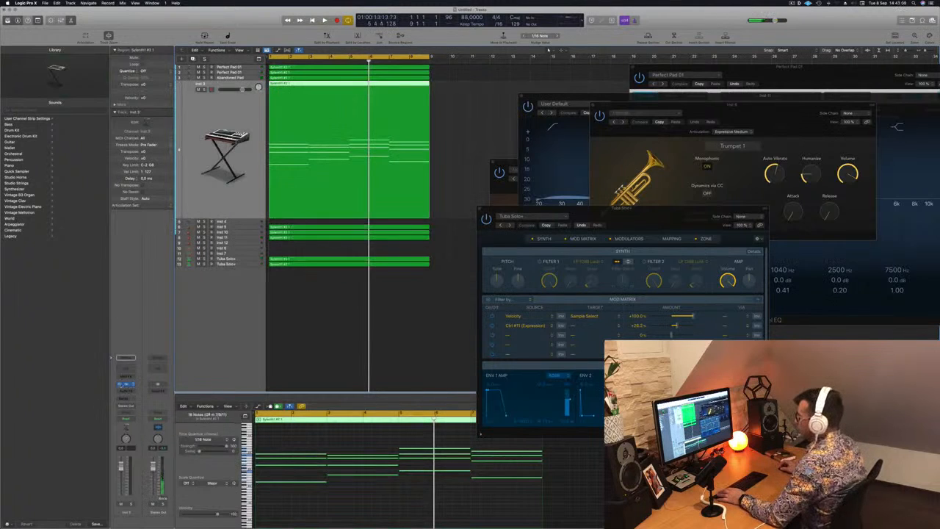
{"action": "left_click", "coordinate": [126, 375]}
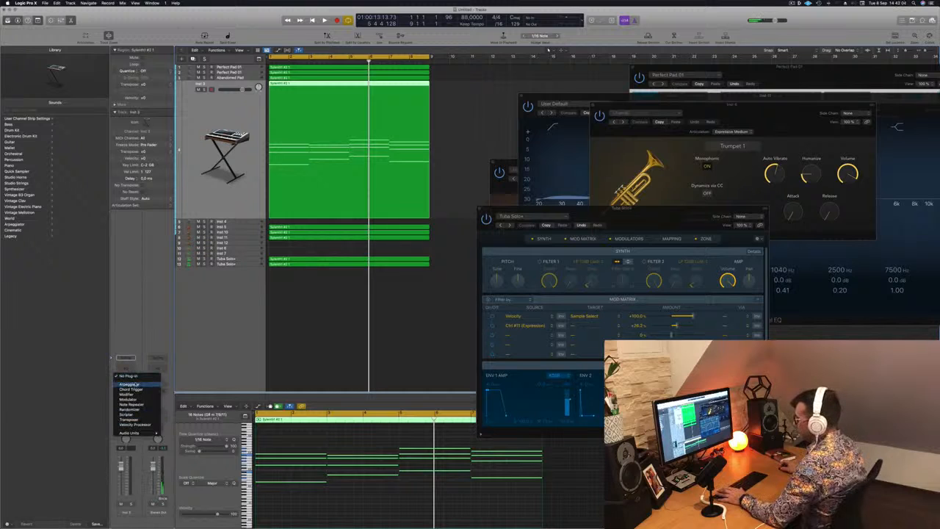
{"action": "left_click", "coordinate": [133, 384]}
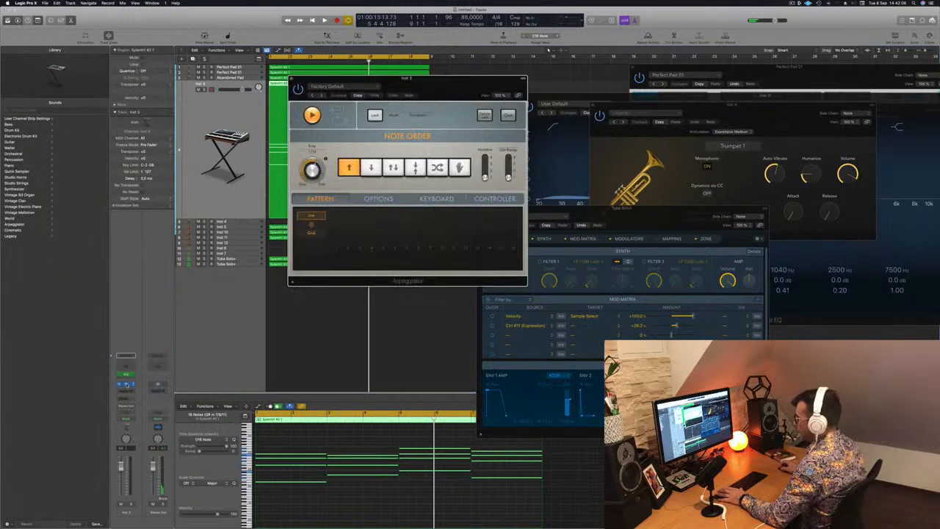
- Load Alchemy's 80s Digital Piano preset on the arpeggiated track and play it at a lowered track volume
{"action": "left_click", "coordinate": [126, 384]}
{"action": "left_click_drag", "start_coordinate": [430, 86], "coordinate": [868, 101]}
{"action": "left_click_drag", "start_coordinate": [463, 115], "coordinate": [665, 103]}
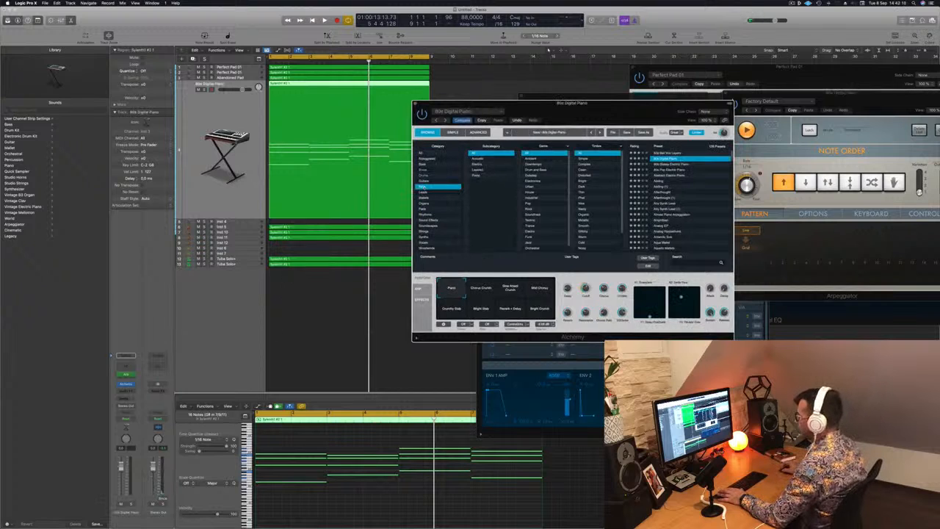
{"action": "left_click_drag", "start_coordinate": [122, 487], "coordinate": [122, 482]}
{"action": "key", "text": "space"}
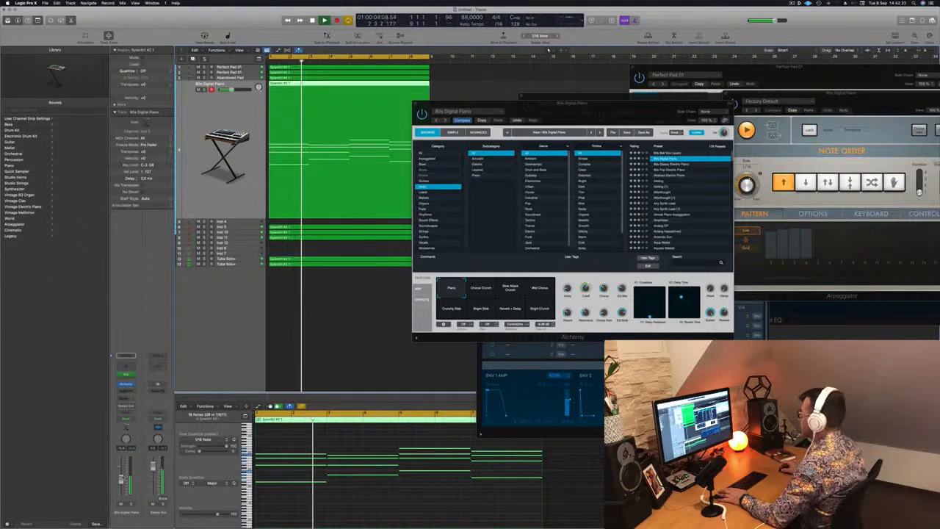
- Switch Alchemy to the 80s Glassy Electric Piano preset and audition its 80's EP 2 and Chorus EP variations during playback
{"action": "left_click_drag", "start_coordinate": [659, 115], "coordinate": [673, 99]}
{"action": "left_click", "coordinate": [612, 142]}
{"action": "key", "text": "space"}
{"action": "key", "text": "space"}
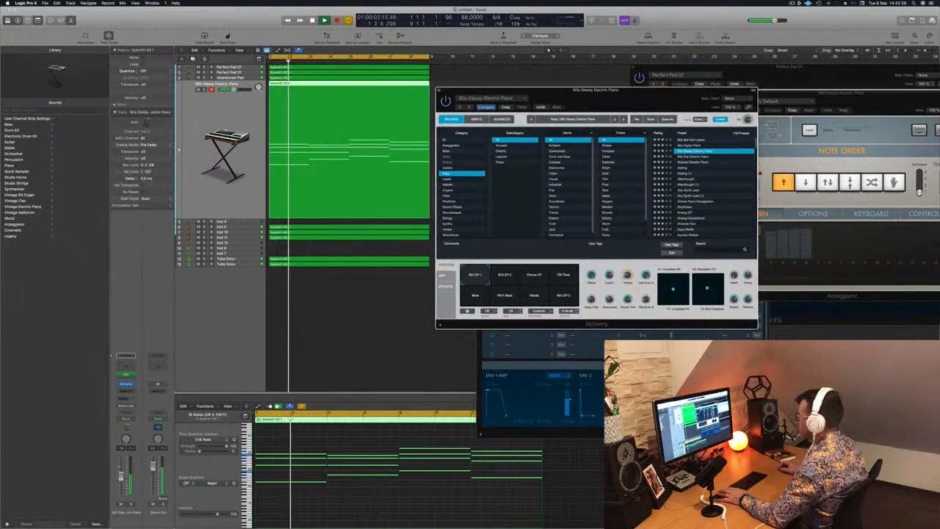
{"action": "left_click", "coordinate": [503, 277]}
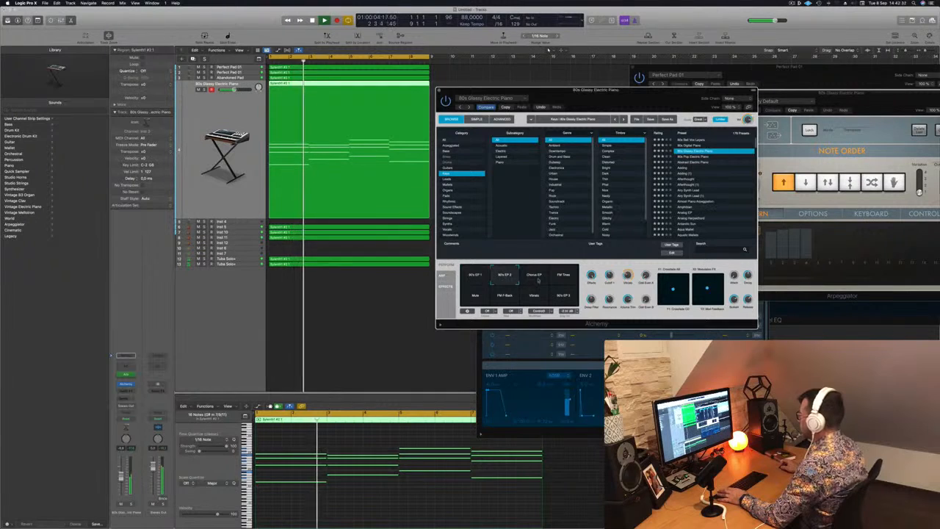
{"action": "left_click", "coordinate": [543, 277]}
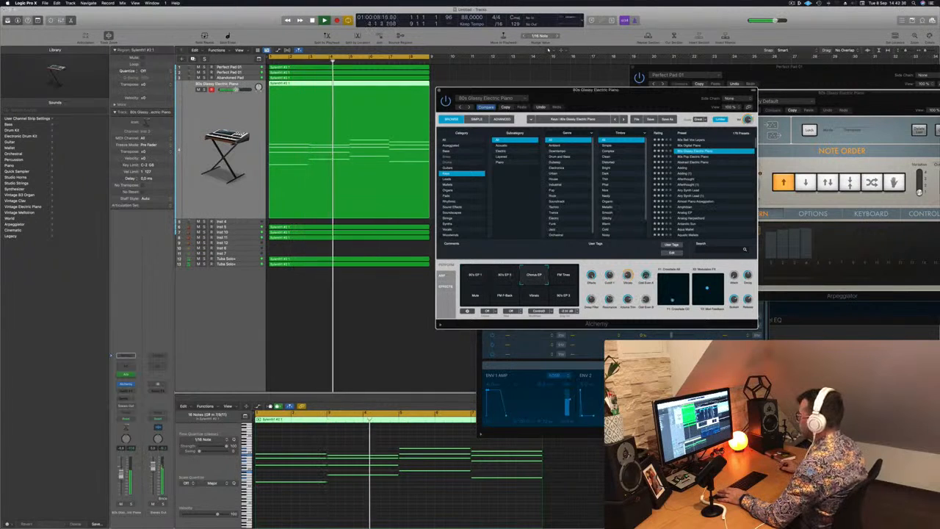
- Add a Channel EQ to the electric piano with a 446 Hz, 12 dB/Oct low cut and a -7.4 dB high shelf at 4640 Hz
{"action": "left_click", "coordinate": [130, 366]}
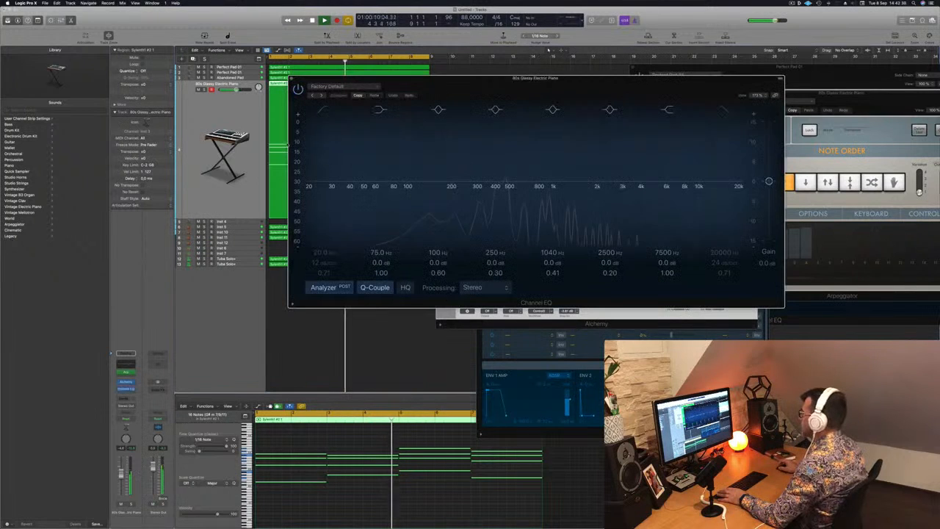
{"action": "left_click_drag", "start_coordinate": [339, 111], "coordinate": [474, 193]}
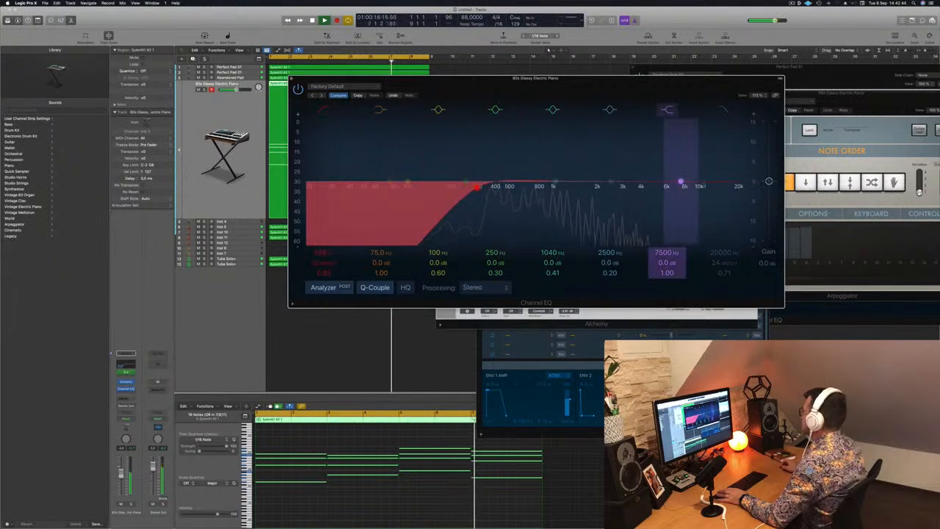
{"action": "mouse_move", "coordinate": [681, 182]}
{"action": "left_mouse_down"}
{"action": "mouse_move", "coordinate": [639, 222]}
{"action": "mouse_move", "coordinate": [649, 216]}
{"action": "left_mouse_up"}
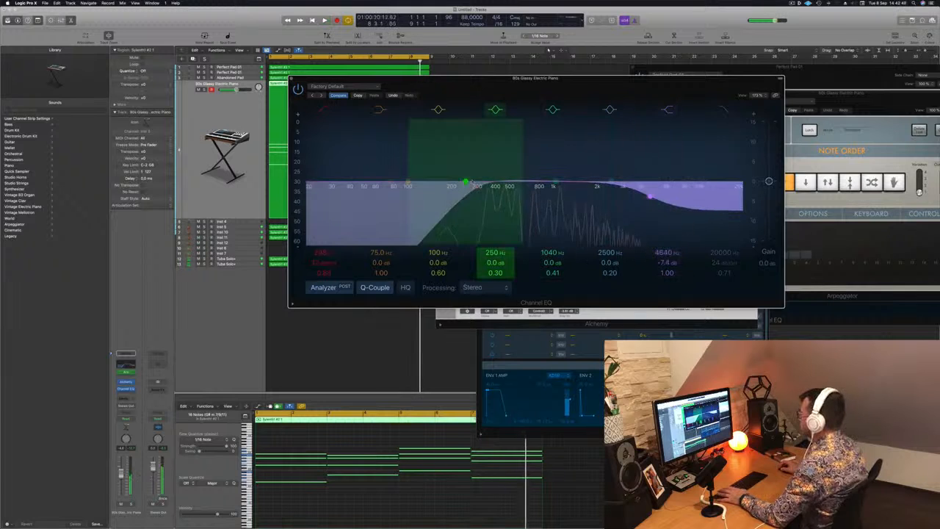
{"action": "left_click_drag", "start_coordinate": [478, 188], "coordinate": [503, 188]}
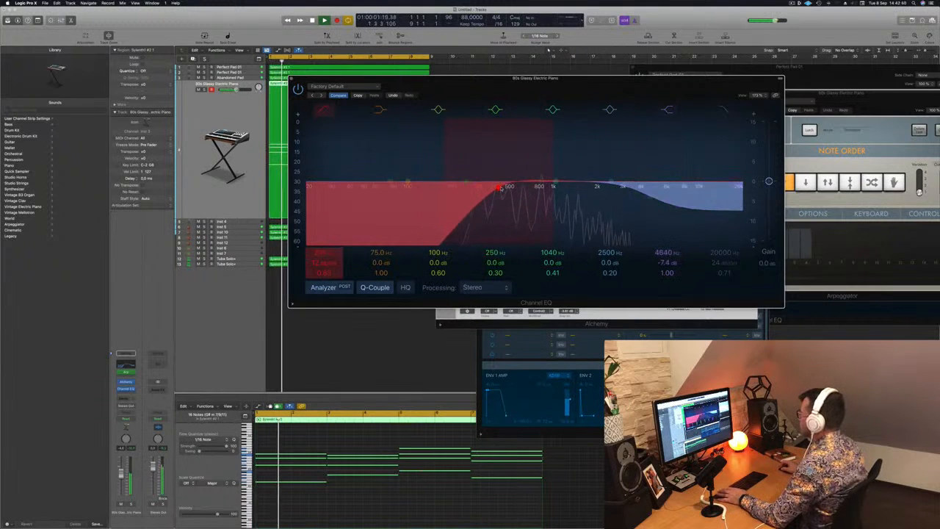
{"action": "key", "text": "space"}
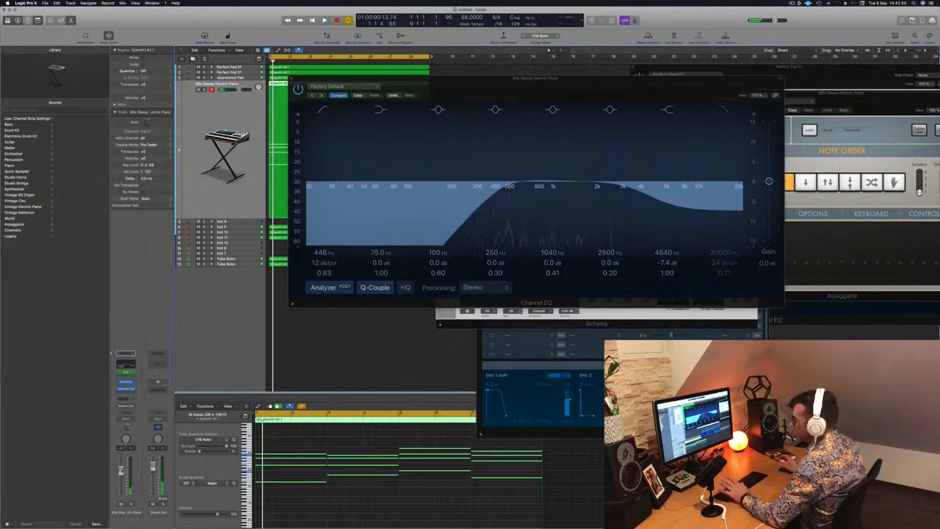
{"action": "key", "text": "space"}
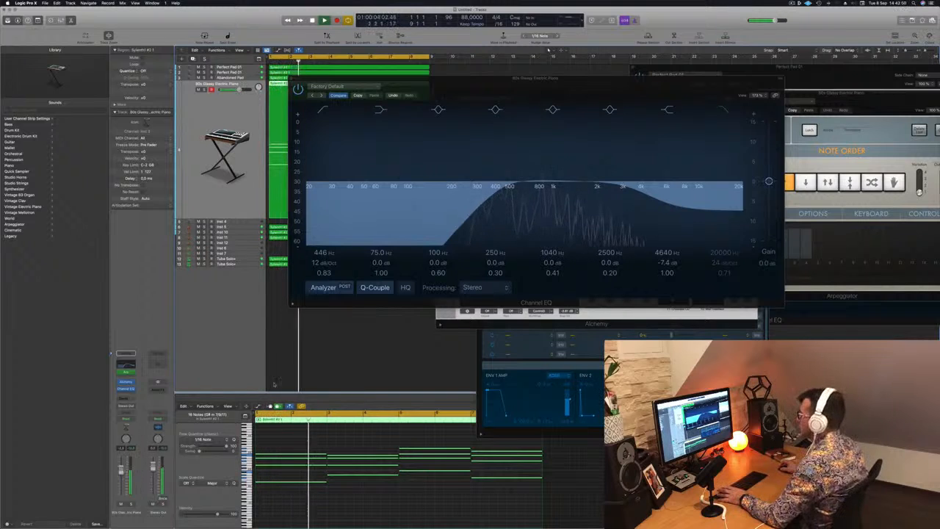
- Transpose the electric piano region's notes down an octave and replay from the start
{"action": "key", "text": "space"}
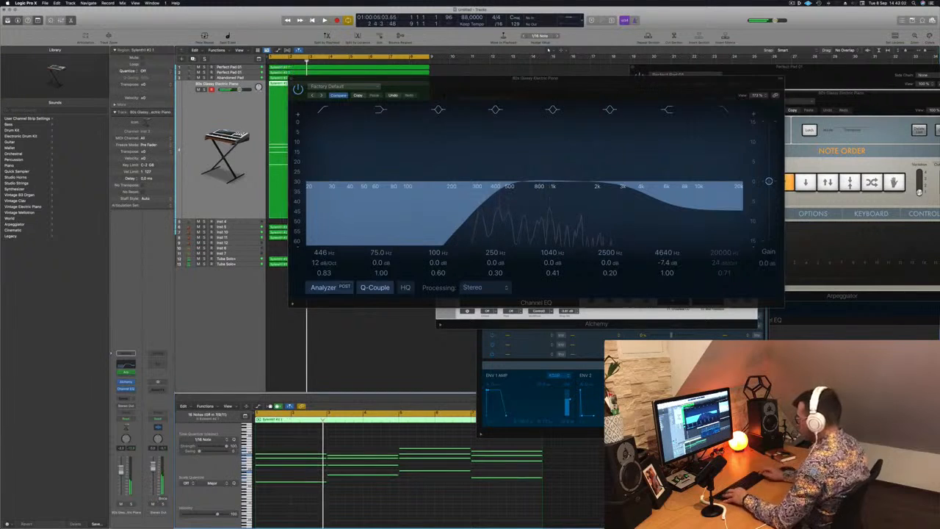
{"action": "scroll", "coordinate": [298, 501], "scroll_direction": "up", "scroll_amount": 2}
{"action": "key", "text": "space"}
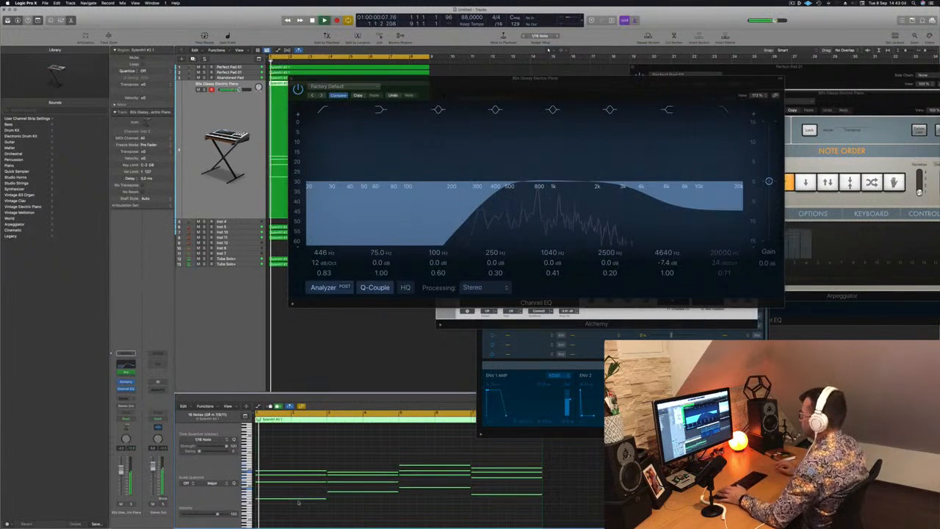
- Audition Alchemy's FM Tines, Mute, FM F-Back and Vibrato variations, choose 80's EP 3 and clear the plug-in windows off the region
{"action": "left_click_drag", "start_coordinate": [591, 82], "coordinate": [561, 235]}
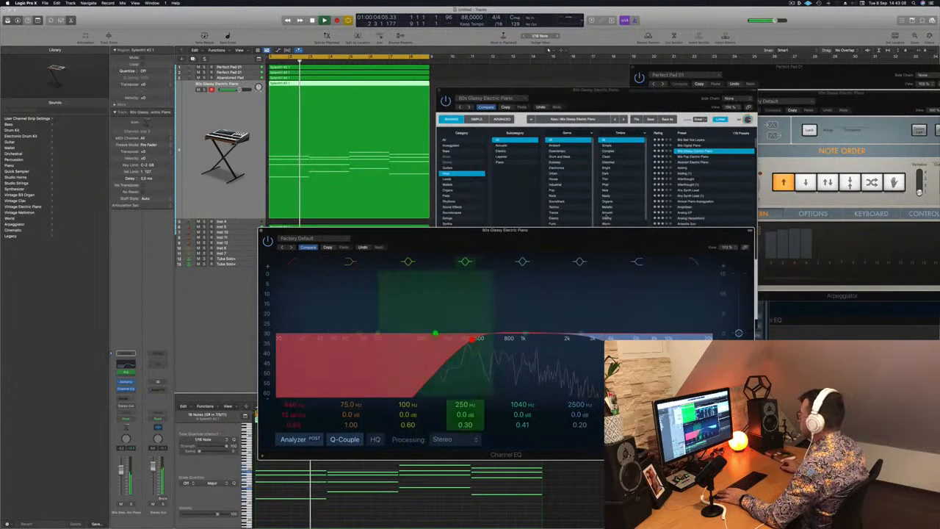
{"action": "left_click", "coordinate": [536, 96]}
{"action": "left_click", "coordinate": [562, 273]}
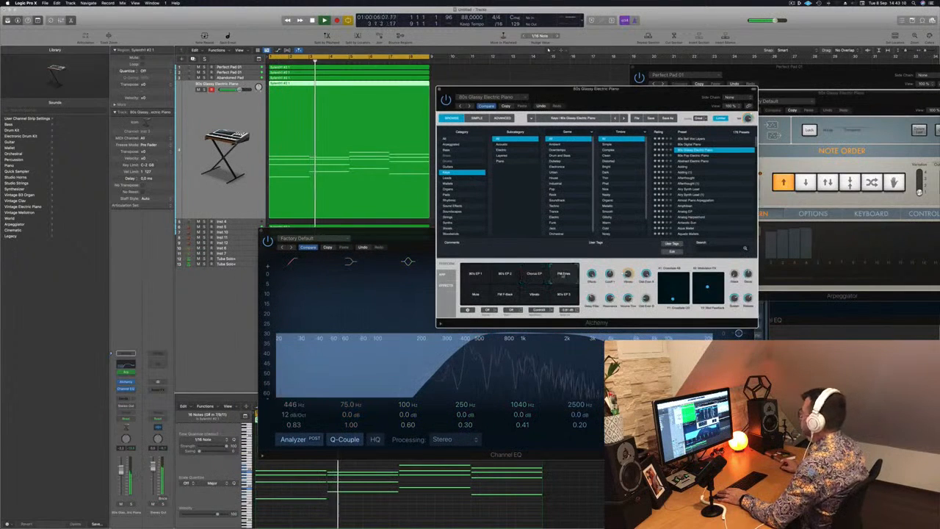
{"action": "left_click", "coordinate": [476, 293]}
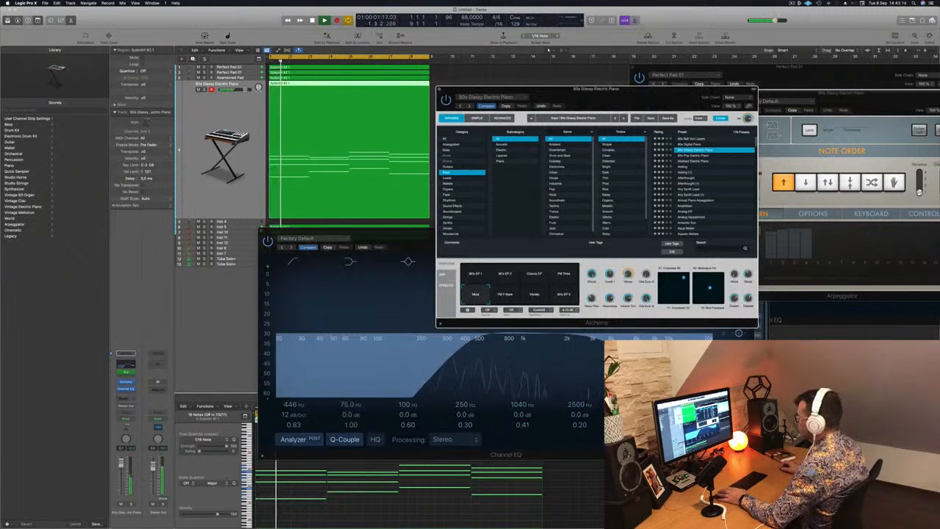
{"action": "left_click", "coordinate": [506, 295]}
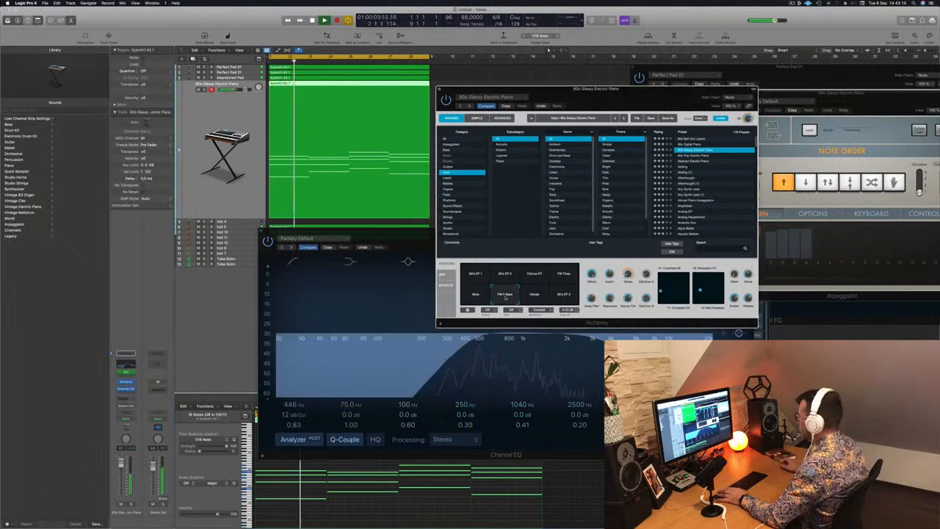
{"action": "left_click", "coordinate": [535, 295]}
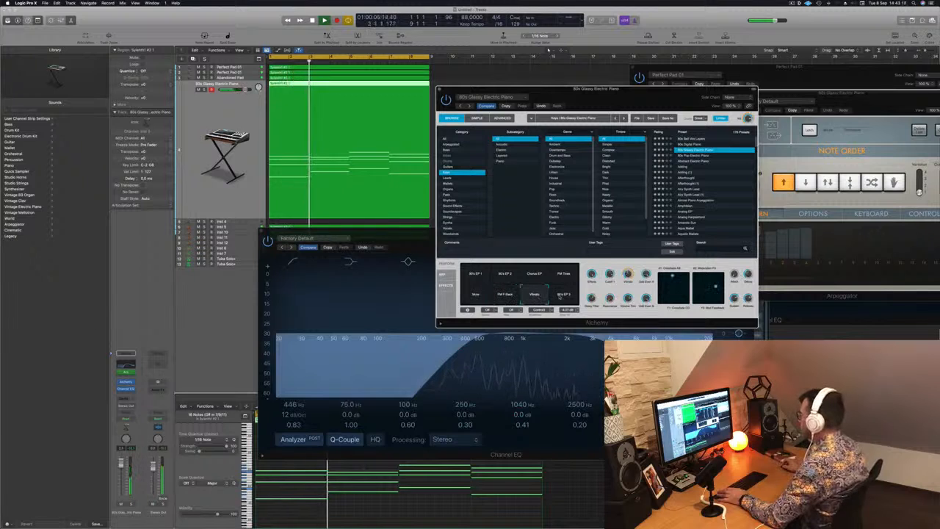
{"action": "left_click", "coordinate": [562, 296]}
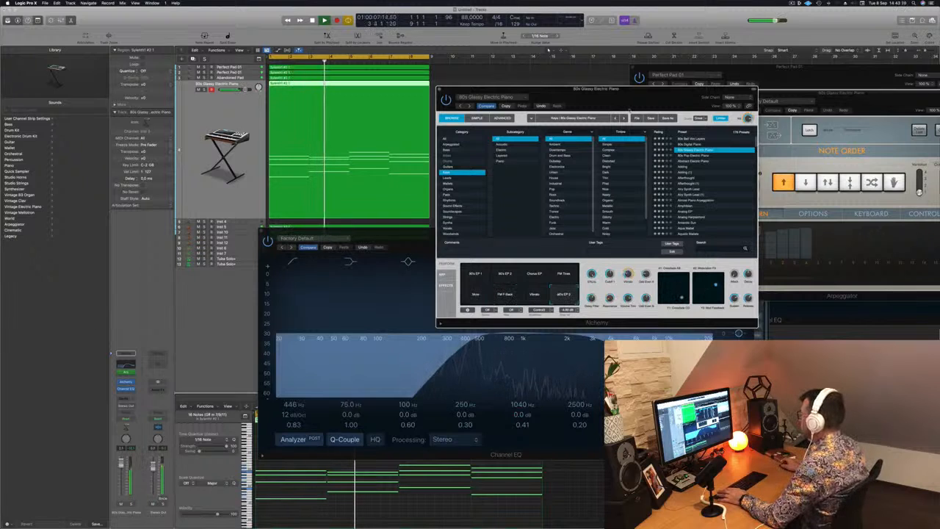
{"action": "left_click_drag", "start_coordinate": [622, 100], "coordinate": [660, 97]}
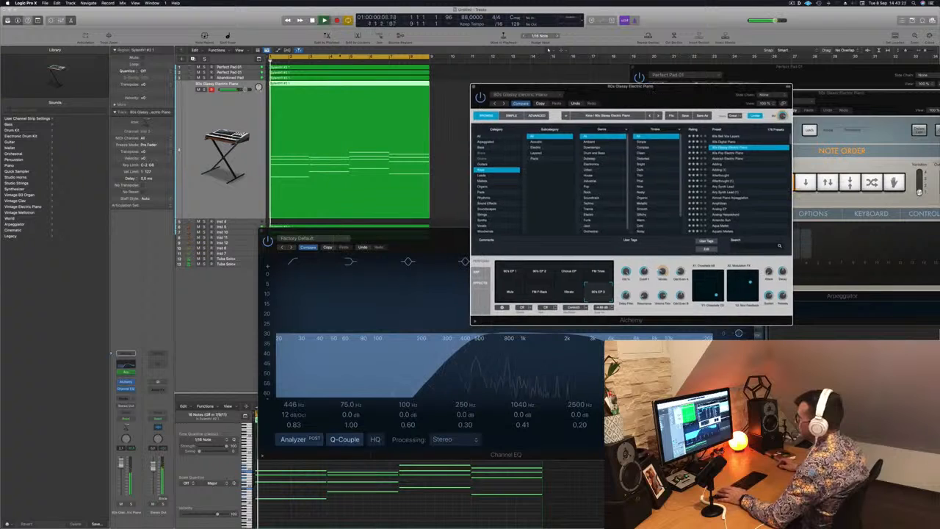
- Solo the electric piano to hear its arpeggio with the Arpeggiator window brought into view
{"action": "left_click", "coordinate": [205, 89]}
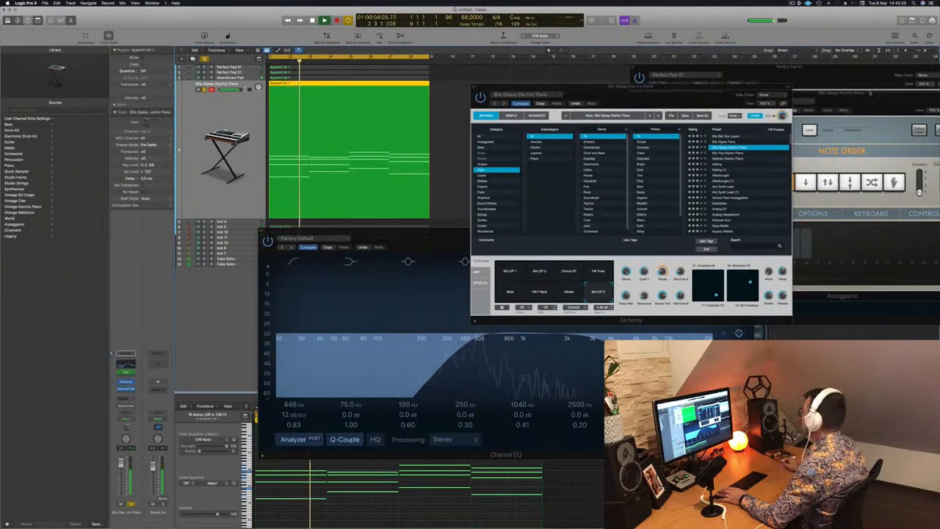
{"action": "left_click_drag", "start_coordinate": [871, 92], "coordinate": [748, 89]}
{"action": "key", "text": "space"}
{"action": "key", "text": "space"}
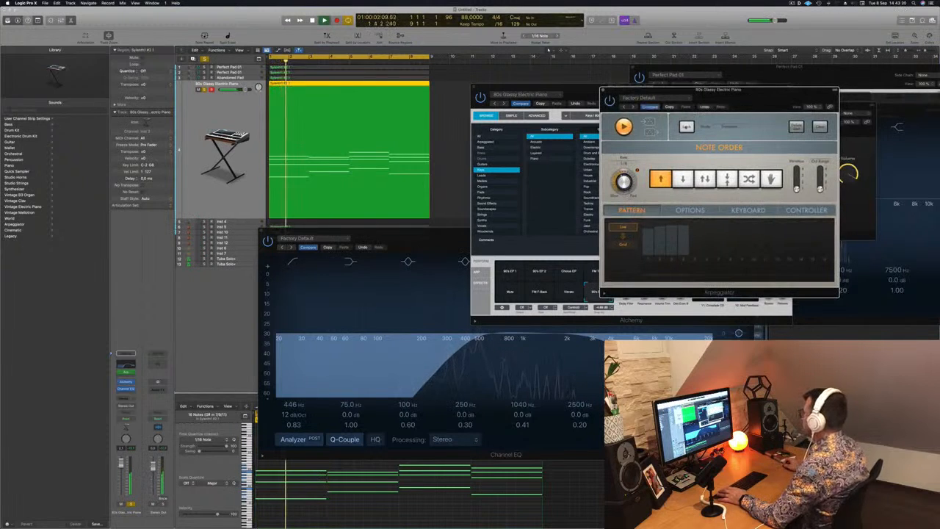
{"action": "left_click_drag", "start_coordinate": [753, 91], "coordinate": [740, 90]}
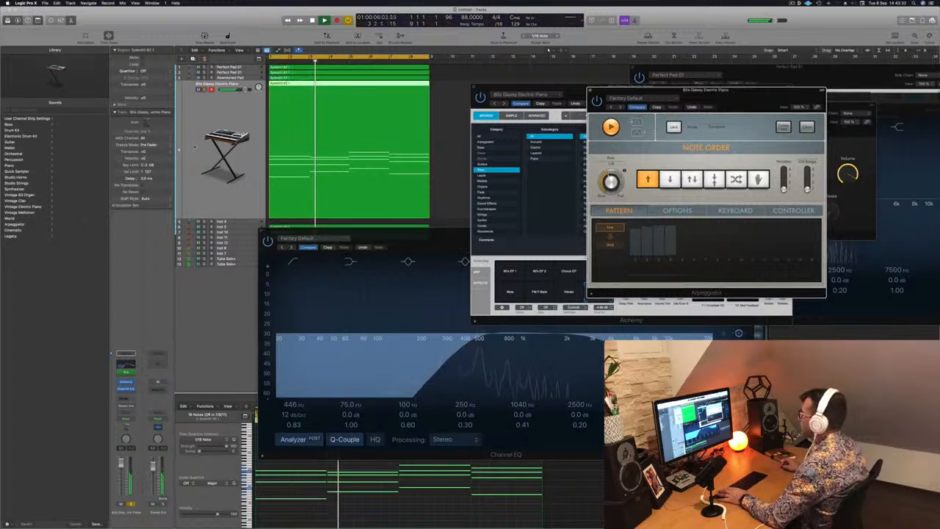
- Lower the electric piano Channel EQ's low cut to 175 Hz
{"action": "left_click_drag", "start_coordinate": [476, 339], "coordinate": [467, 341]}
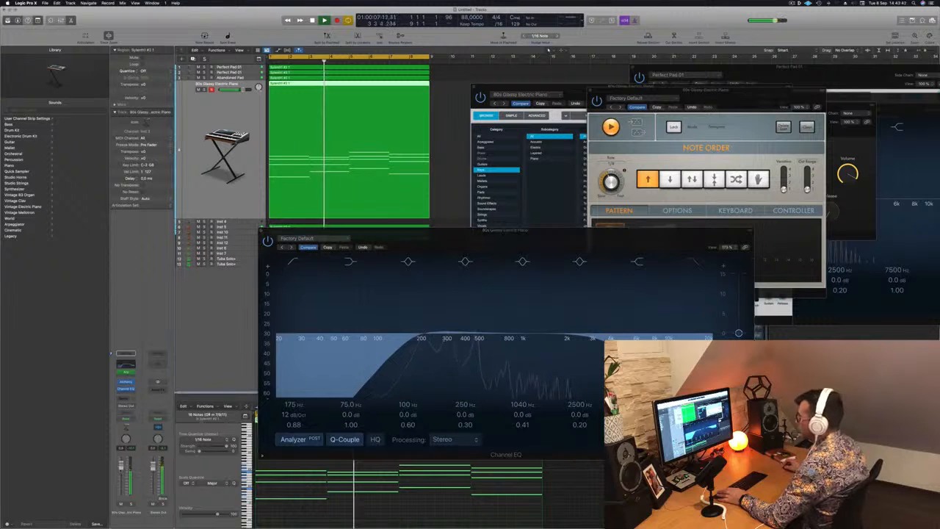
- Close the electric piano's Channel EQ, replay from the start and mute the three tracks with regions directly below Inst 4
{"action": "left_click_drag", "start_coordinate": [491, 231], "coordinate": [511, 231]}
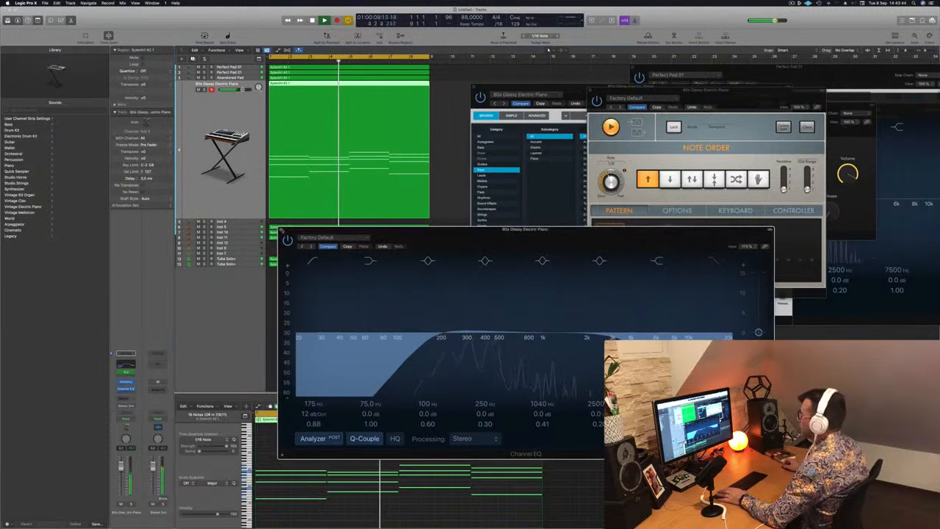
{"action": "left_click", "coordinate": [281, 230]}
{"action": "key", "text": "Return"}
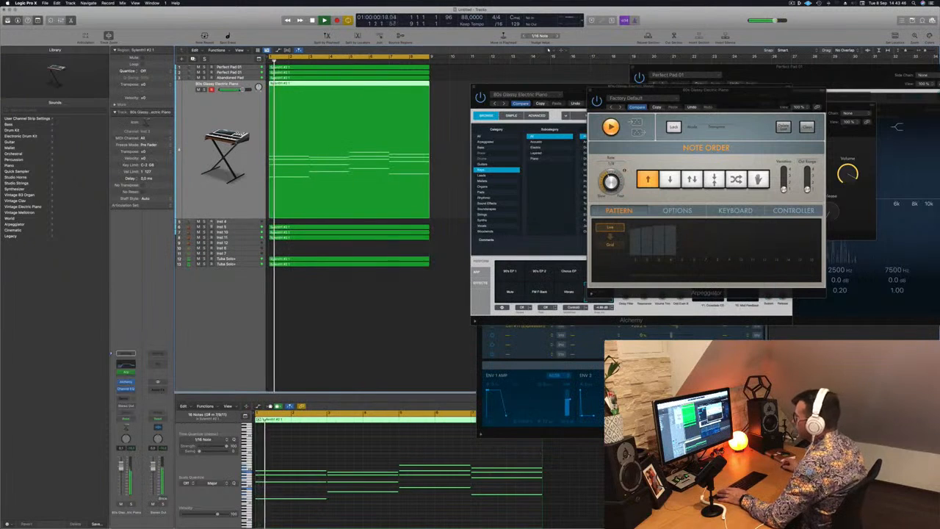
{"action": "left_click", "coordinate": [199, 227]}
{"action": "left_click", "coordinate": [198, 232]}
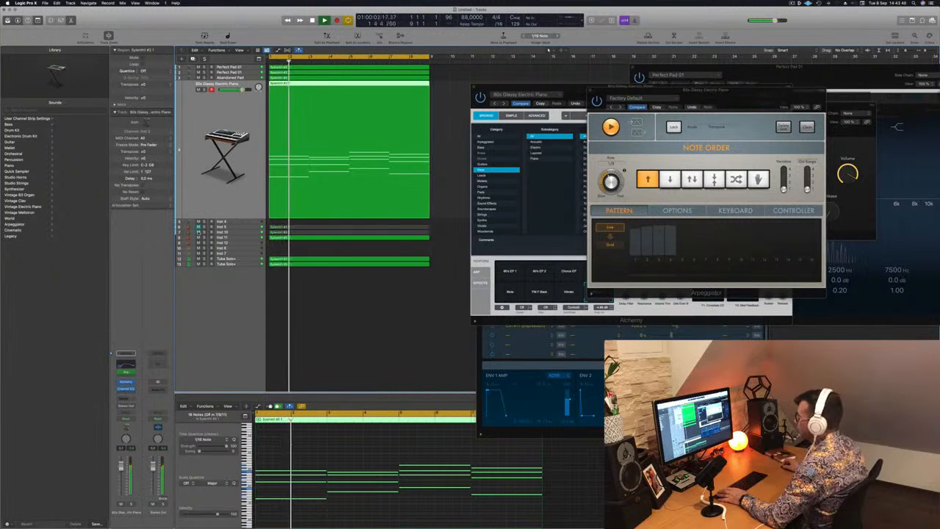
{"action": "left_click", "coordinate": [199, 237]}
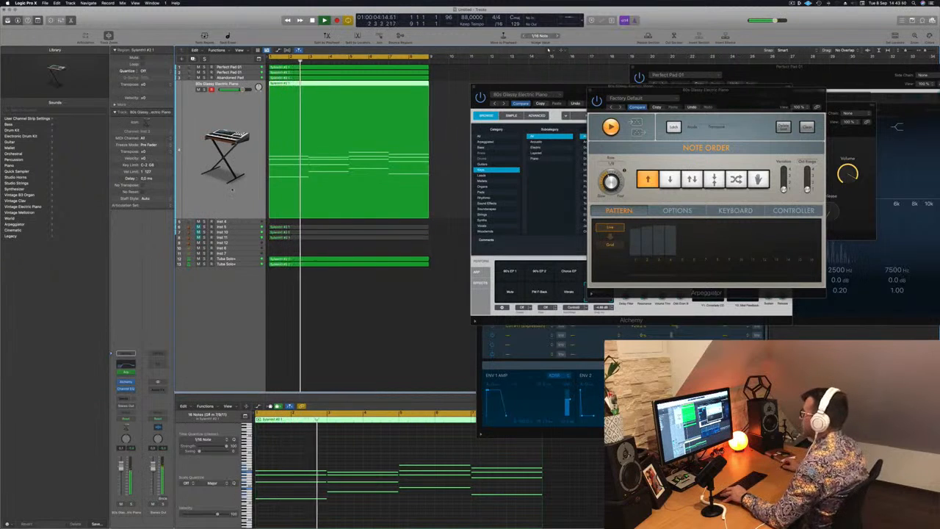
- Clear the electric piano's Arpeggiator and Alchemy windows off the arrangement
{"action": "key", "text": "super+Left"}
{"action": "scroll", "coordinate": [242, 188], "scroll_direction": "down", "scroll_amount": 3}
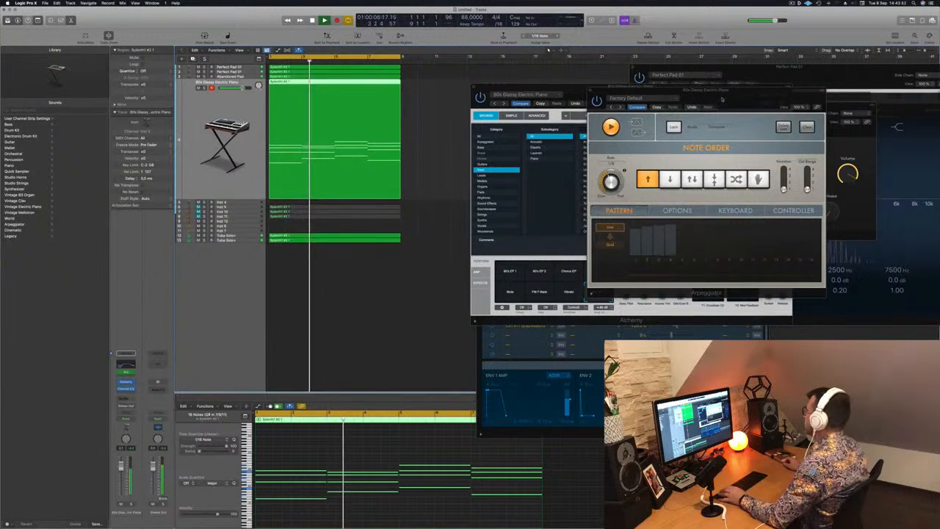
{"action": "left_click_drag", "start_coordinate": [629, 91], "coordinate": [617, 172]}
{"action": "left_click", "coordinate": [578, 171]}
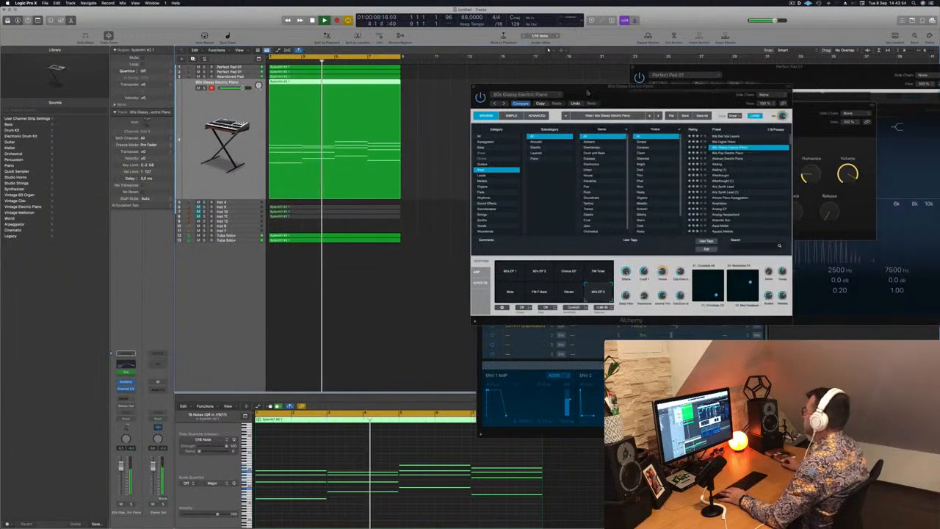
{"action": "left_click_drag", "start_coordinate": [474, 90], "coordinate": [467, 106]}
{"action": "left_click", "coordinate": [467, 101]}
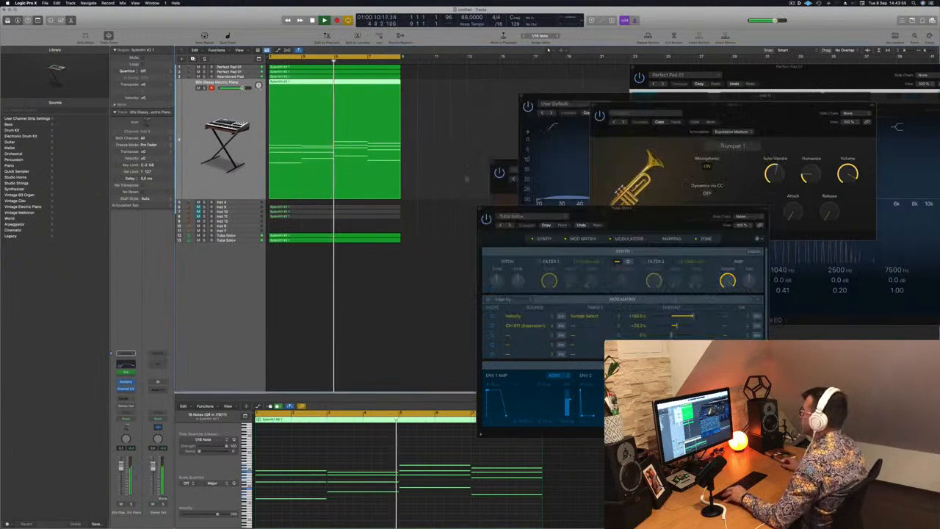
- Reopen the electric piano's Arpeggiator, change its rate to 1/16 and listen to the faster pattern
{"action": "scroll", "coordinate": [466, 177], "scroll_direction": "up", "scroll_amount": 2}
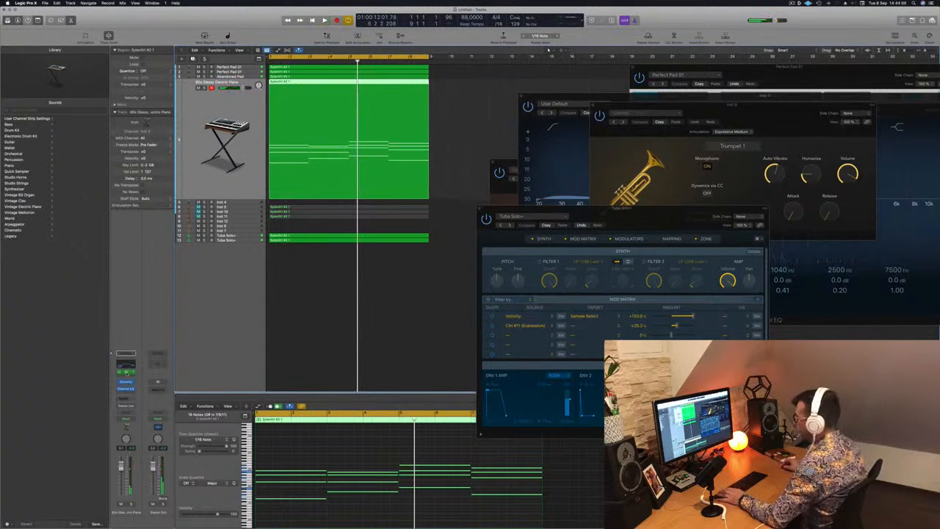
{"action": "left_click", "coordinate": [126, 373]}
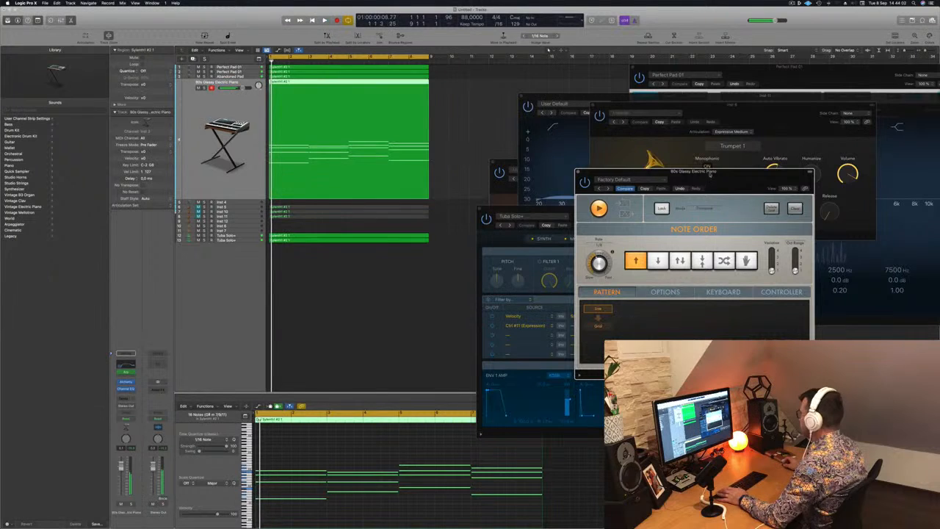
{"action": "left_click_drag", "start_coordinate": [721, 172], "coordinate": [664, 179]}
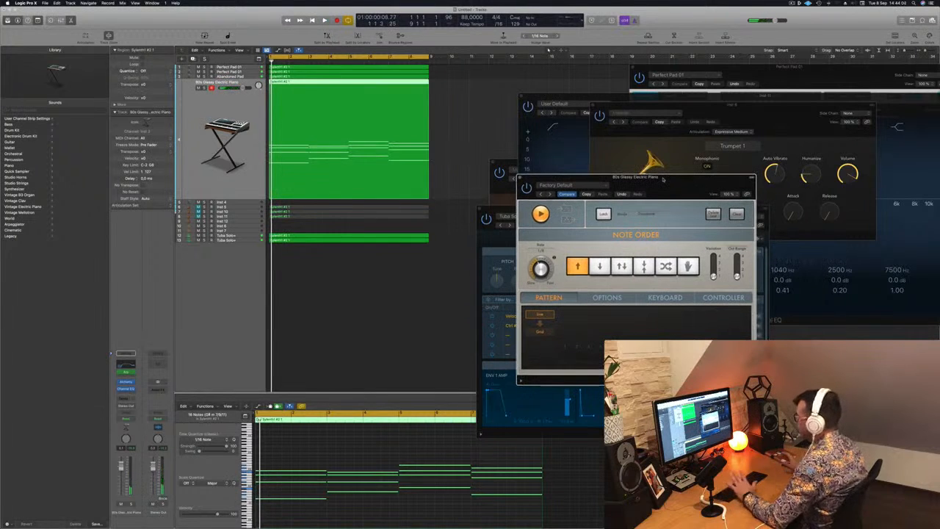
{"action": "left_click_drag", "start_coordinate": [665, 179], "coordinate": [654, 178]}
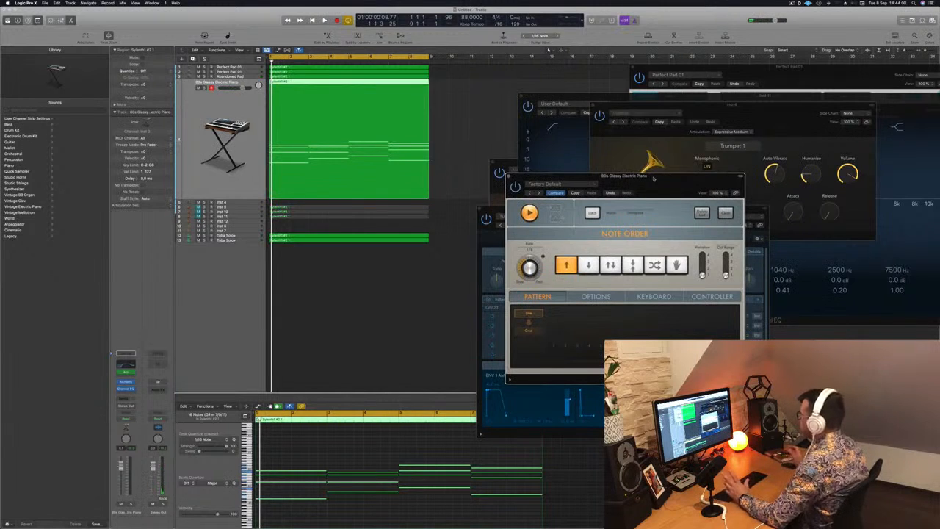
{"action": "left_click_drag", "start_coordinate": [654, 177], "coordinate": [649, 179]}
{"action": "key", "text": "space"}
{"action": "key", "text": "space"}
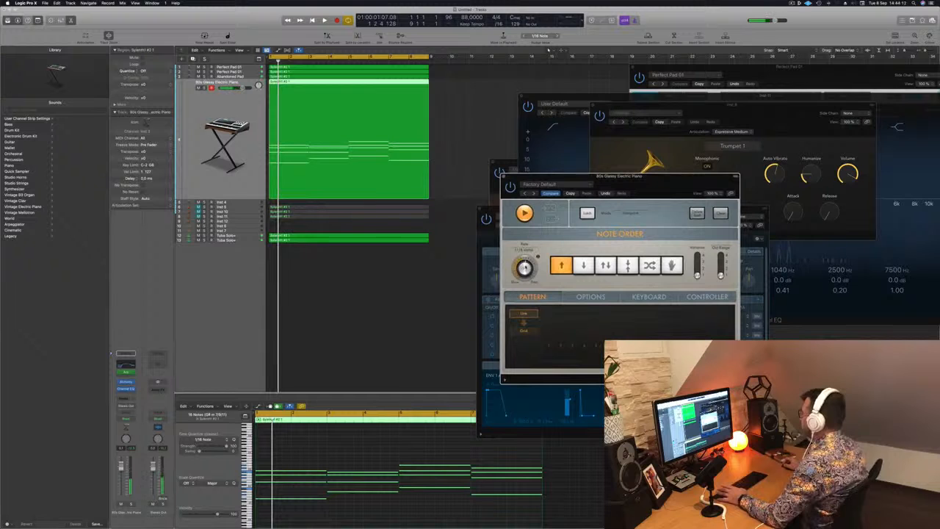
{"action": "key", "text": "space"}
- Close the Arpeggiator and Tuba Solo plug-in windows and stop playback
{"action": "left_click_drag", "start_coordinate": [645, 189], "coordinate": [630, 261]}
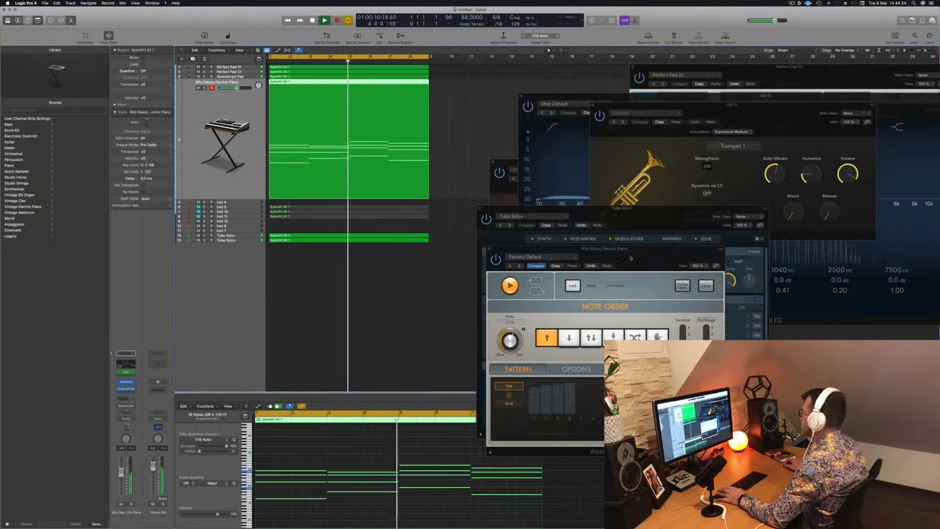
{"action": "left_click_drag", "start_coordinate": [630, 250], "coordinate": [618, 257]}
{"action": "left_click", "coordinate": [478, 257]}
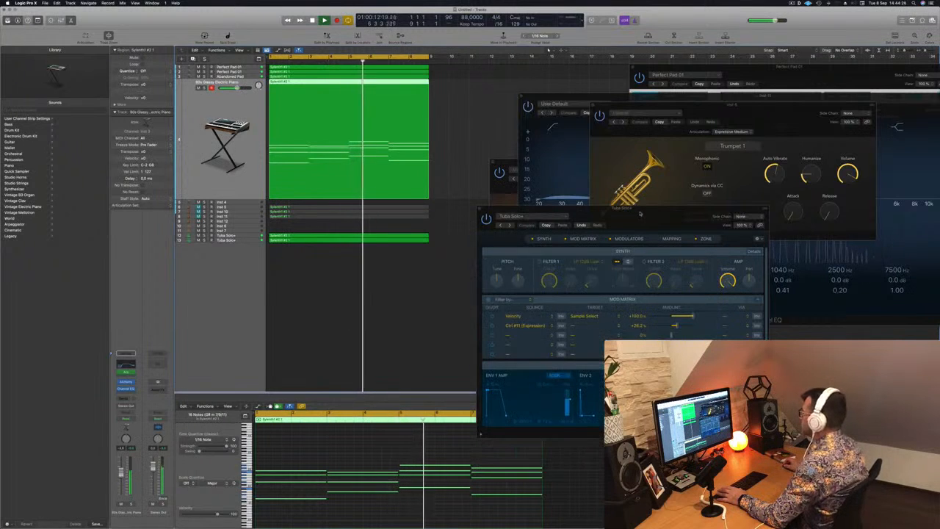
{"action": "left_click_drag", "start_coordinate": [481, 209], "coordinate": [475, 211]}
{"action": "left_click", "coordinate": [475, 211]}
{"action": "key", "text": "space"}
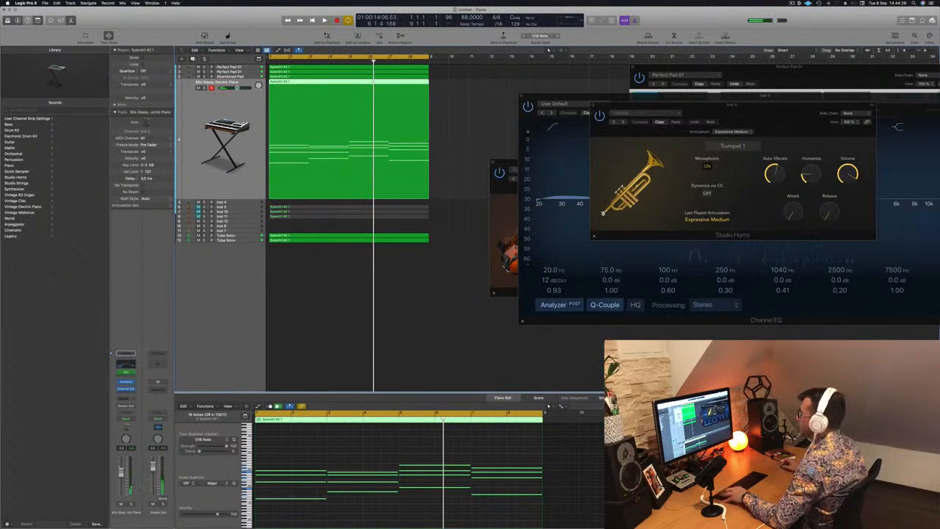
- Copy the electric piano region onto the Inst 4 track and transpose all its notes up an octave
{"action": "left_click_drag", "start_coordinate": [363, 83], "coordinate": [339, 208]}
{"action": "left_click", "coordinate": [243, 205]}
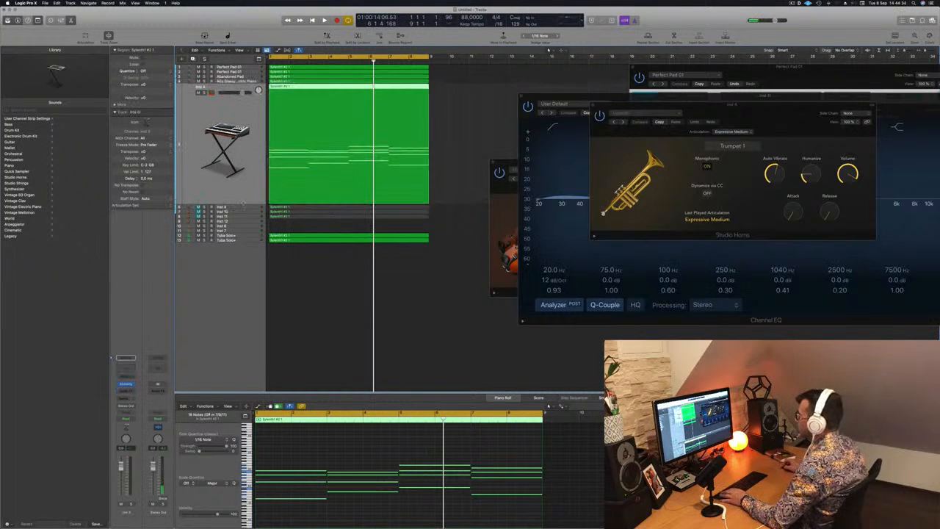
{"action": "left_click_drag", "start_coordinate": [243, 204], "coordinate": [243, 224]}
{"action": "left_click_drag", "start_coordinate": [304, 457], "coordinate": [542, 526]}
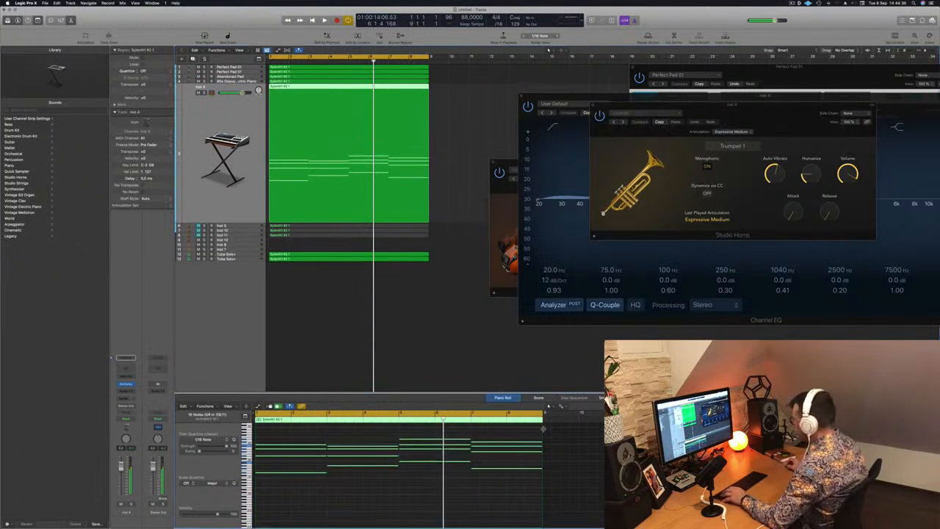
- Shorten all the Inst 4 chords to short stabs, duplicate them one bar later and replay from the start
{"action": "left_click_drag", "start_coordinate": [543, 449], "coordinate": [477, 450]}
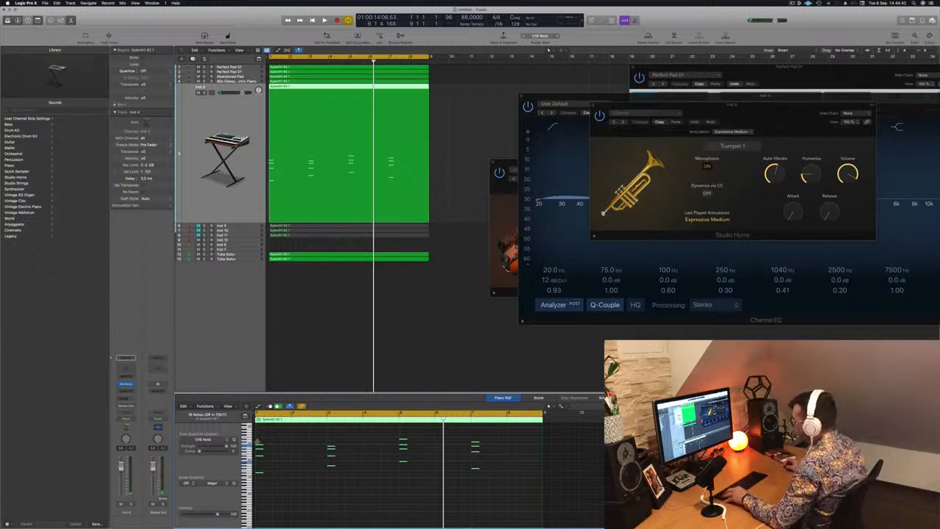
{"action": "left_click_drag", "start_coordinate": [266, 450], "coordinate": [295, 450]}
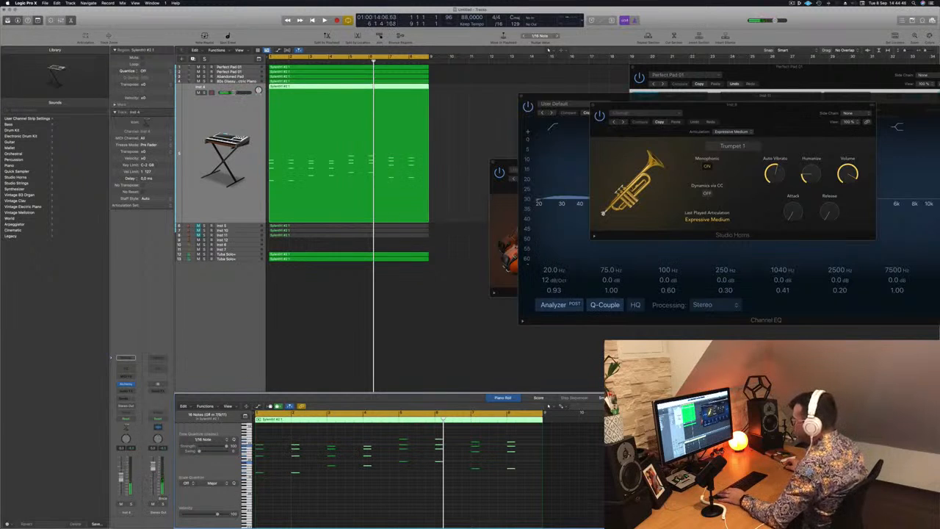
{"action": "key", "text": "Return"}
{"action": "key", "text": "space"}
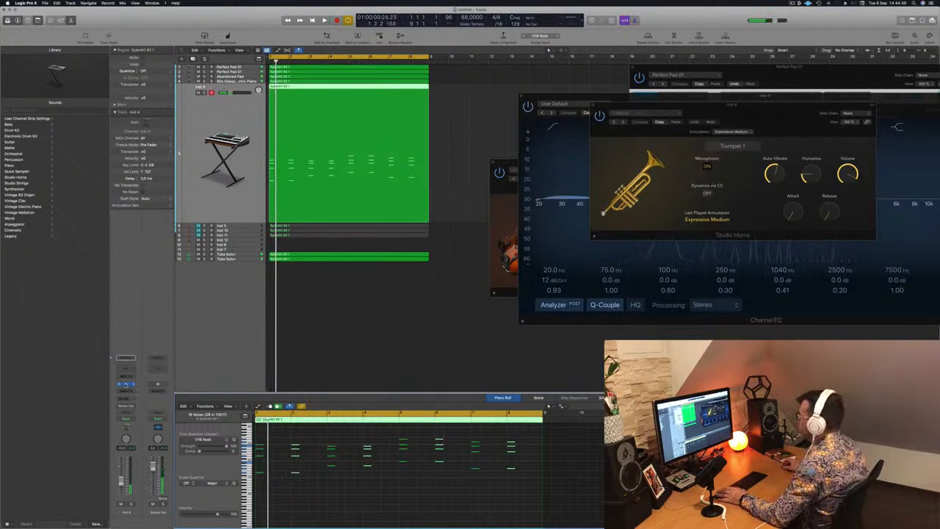
- Load Alchemy's Brassy Jazz Ensemble preset from the fast-attack pads on Inst 4, with the plug-in window moved aside
{"action": "left_click", "coordinate": [126, 384]}
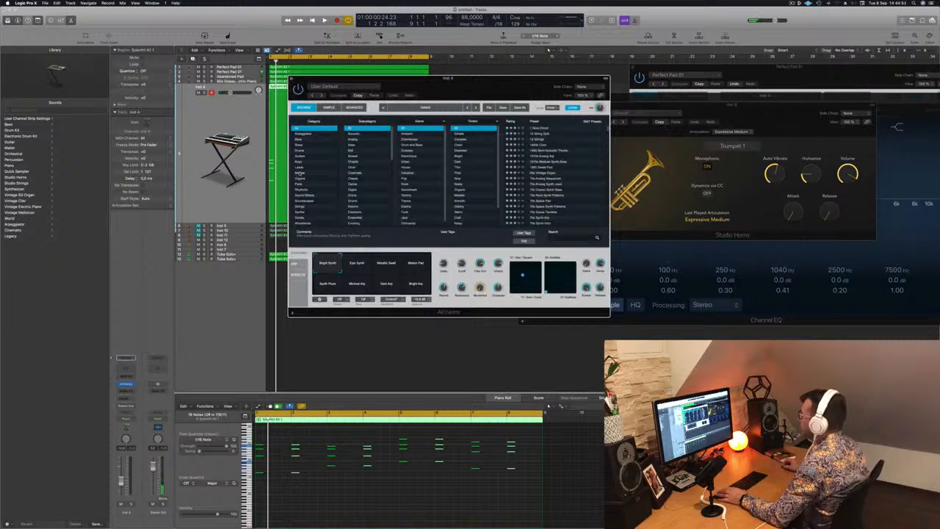
{"action": "left_click", "coordinate": [301, 183]}
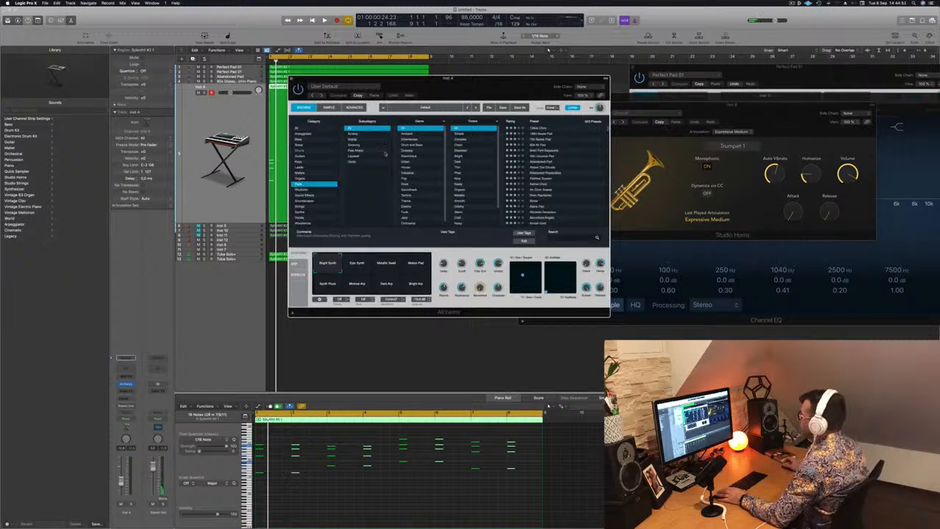
{"action": "scroll", "coordinate": [413, 171], "scroll_direction": "down", "scroll_amount": 2}
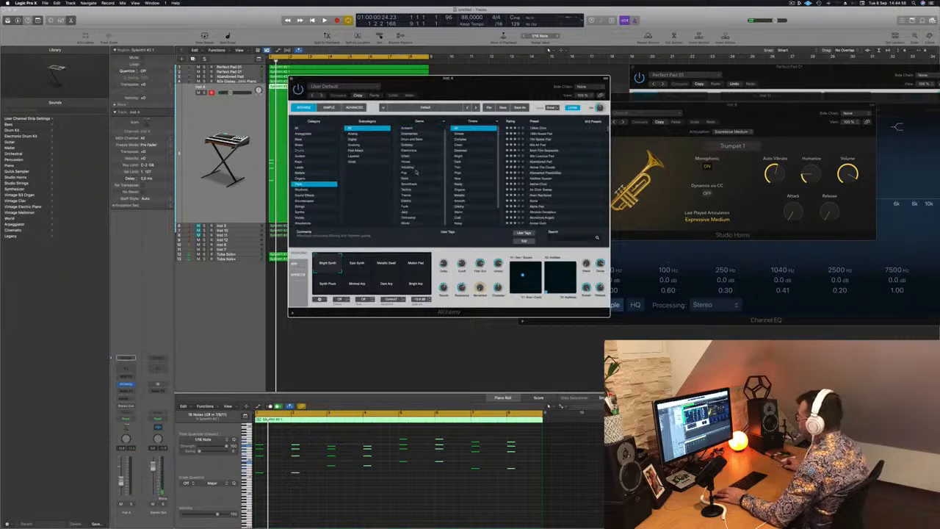
{"action": "scroll", "coordinate": [416, 171], "scroll_direction": "up", "scroll_amount": 2}
{"action": "left_click", "coordinate": [360, 150]}
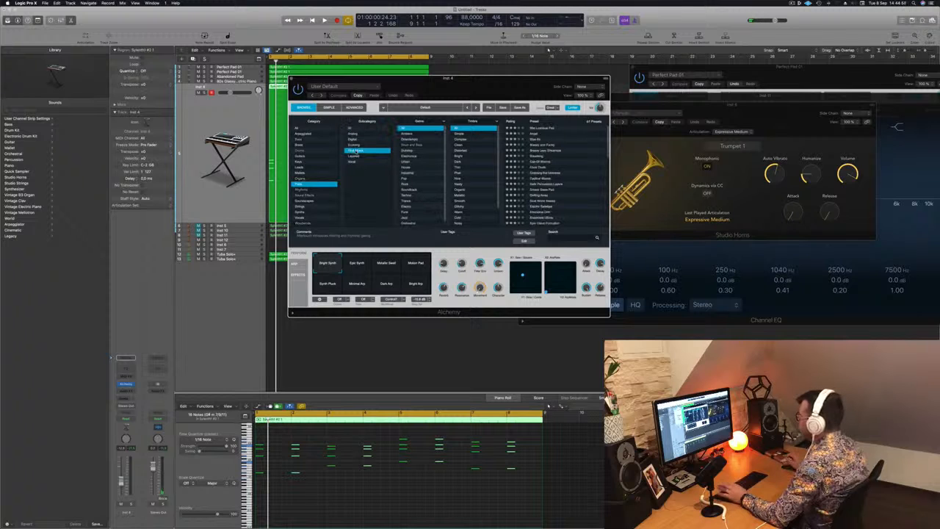
{"action": "left_click", "coordinate": [543, 151]}
{"action": "left_click_drag", "start_coordinate": [485, 89], "coordinate": [616, 86]}
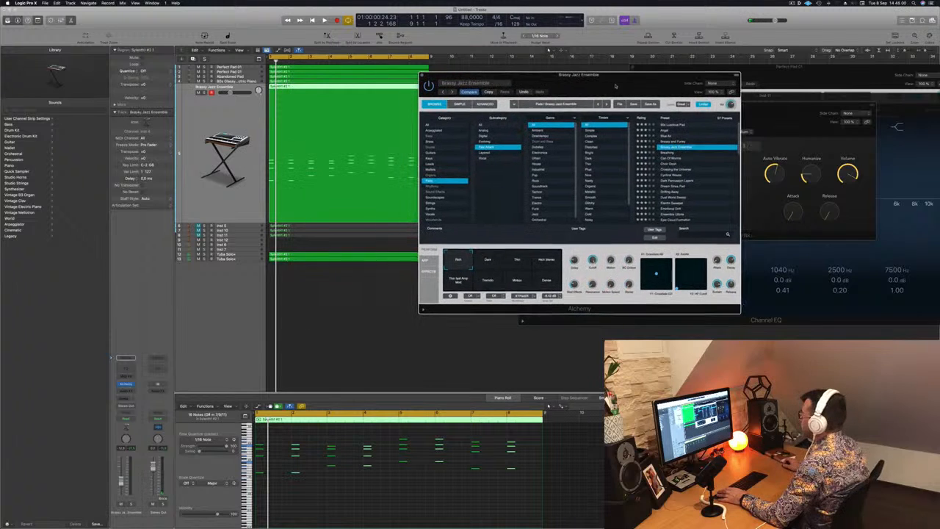
- Add a bus send to the Brassy Jazz Ensemble channel and play the arrangement
{"action": "left_click", "coordinate": [122, 398]}
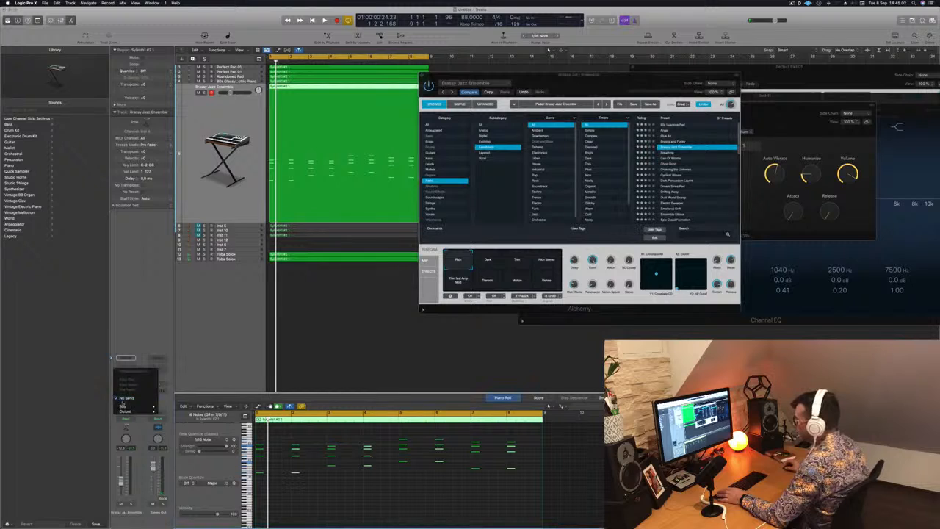
{"action": "mouse_move", "coordinate": [126, 407]}
{"action": "left_click", "coordinate": [176, 330]}
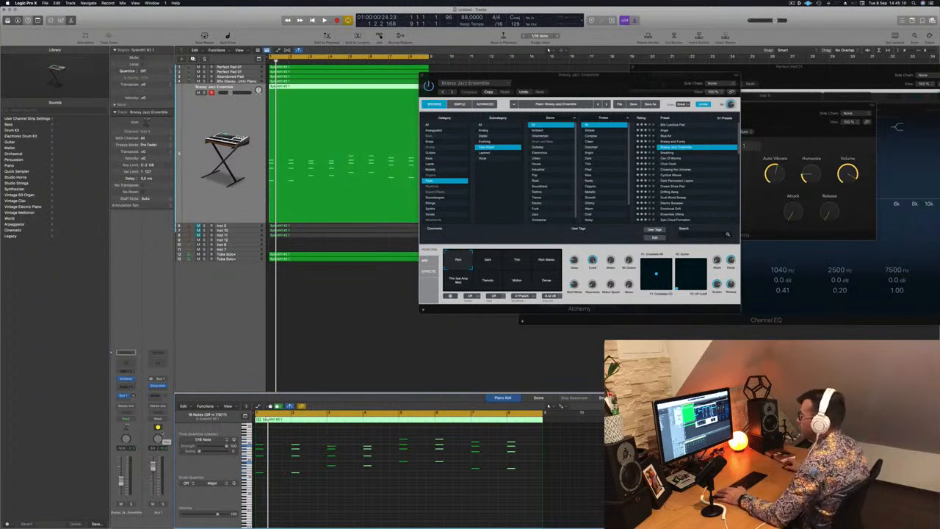
{"action": "key", "text": "space"}
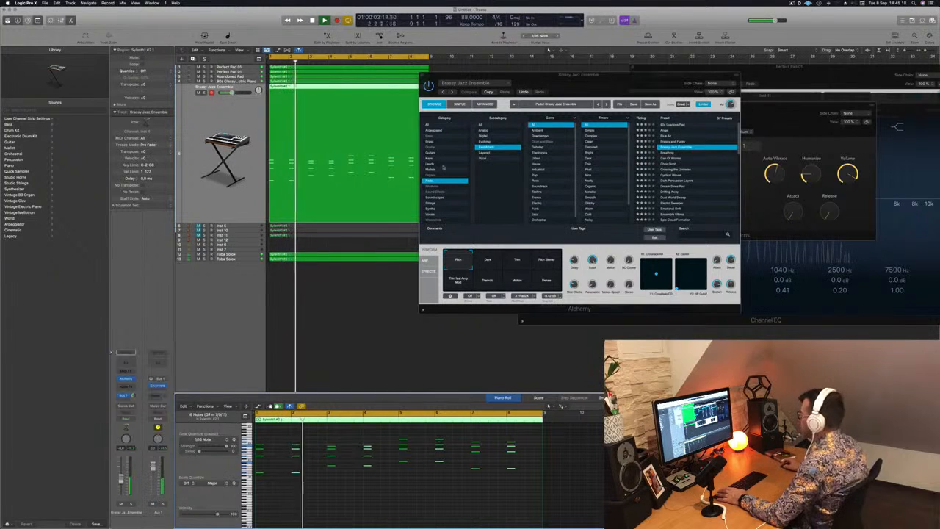
- Audition Brassy Jazz Ensemble's Thin, Dense, Thin fast Amp Mod and Tremolo variations, and settle on Dark
{"action": "left_click", "coordinate": [487, 260]}
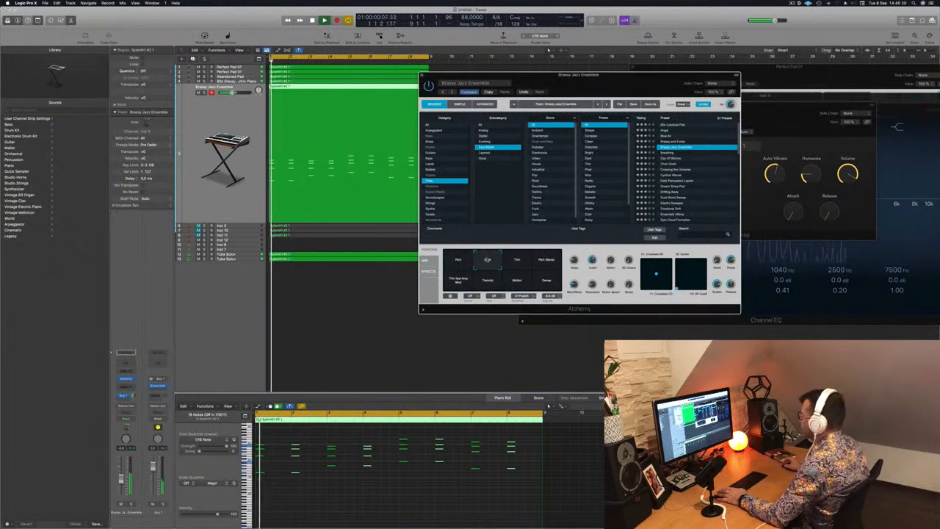
{"action": "left_click", "coordinate": [548, 407]}
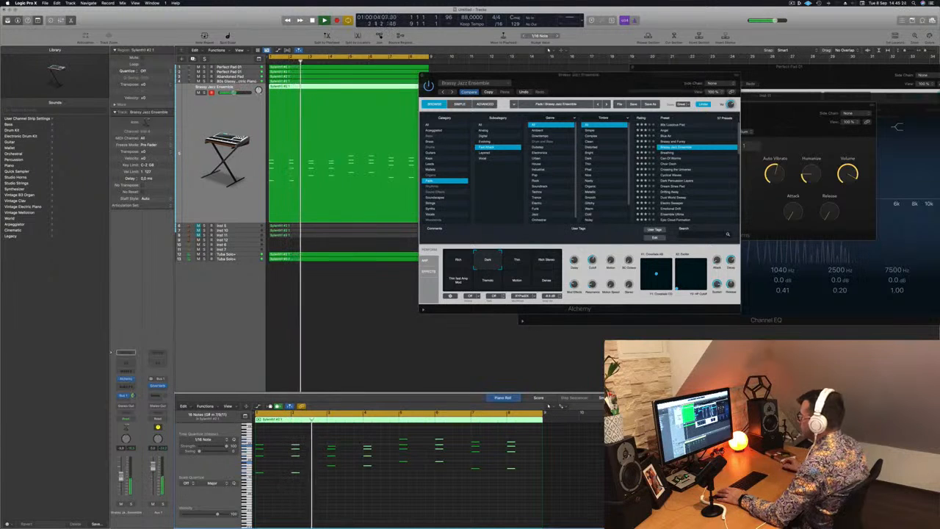
{"action": "left_click", "coordinate": [507, 265]}
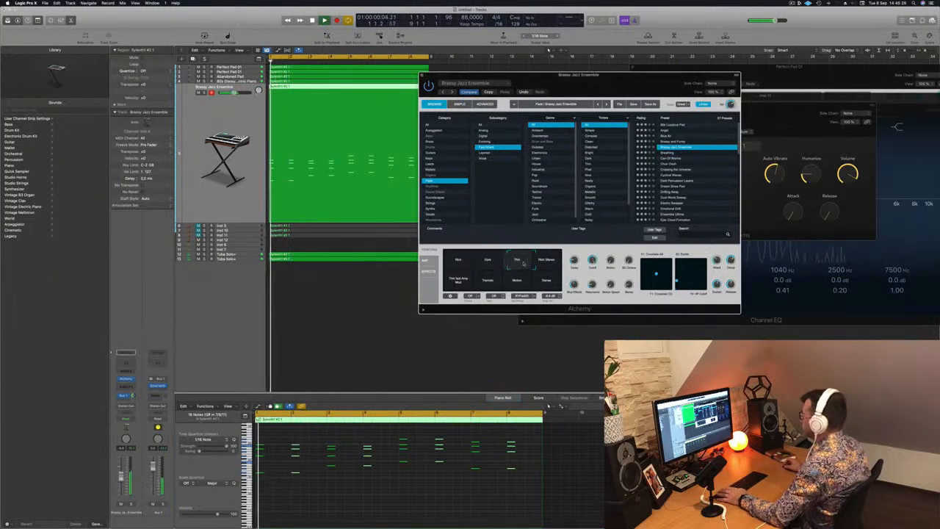
{"action": "left_click", "coordinate": [548, 262]}
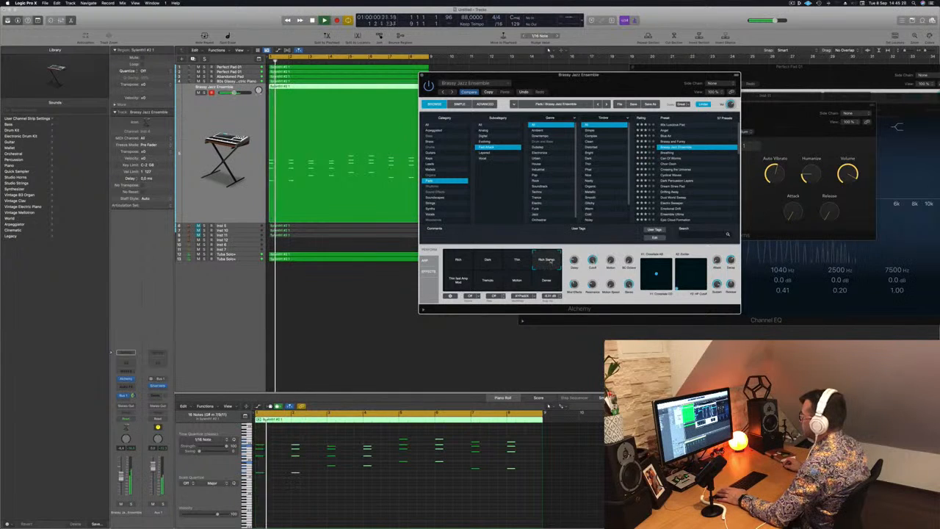
{"action": "left_click", "coordinate": [548, 283]}
{"action": "left_click", "coordinate": [455, 284]}
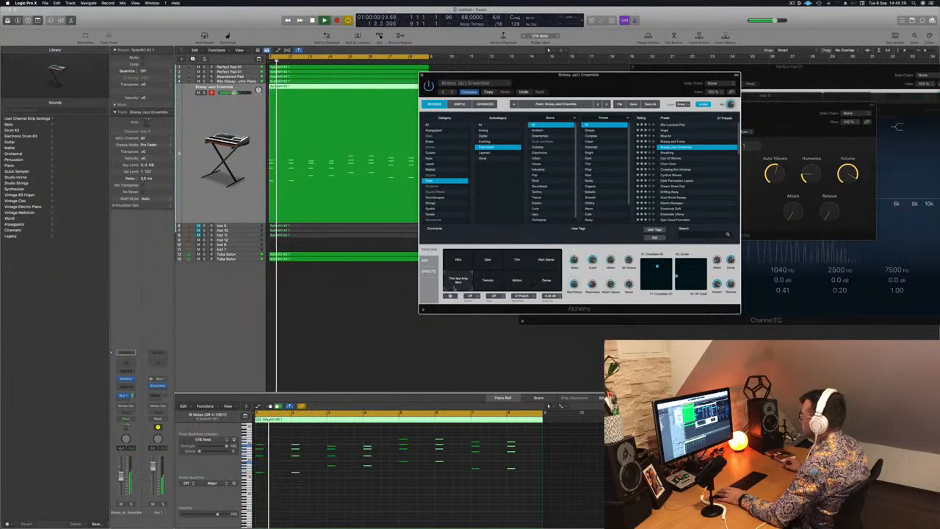
{"action": "left_click", "coordinate": [485, 283]}
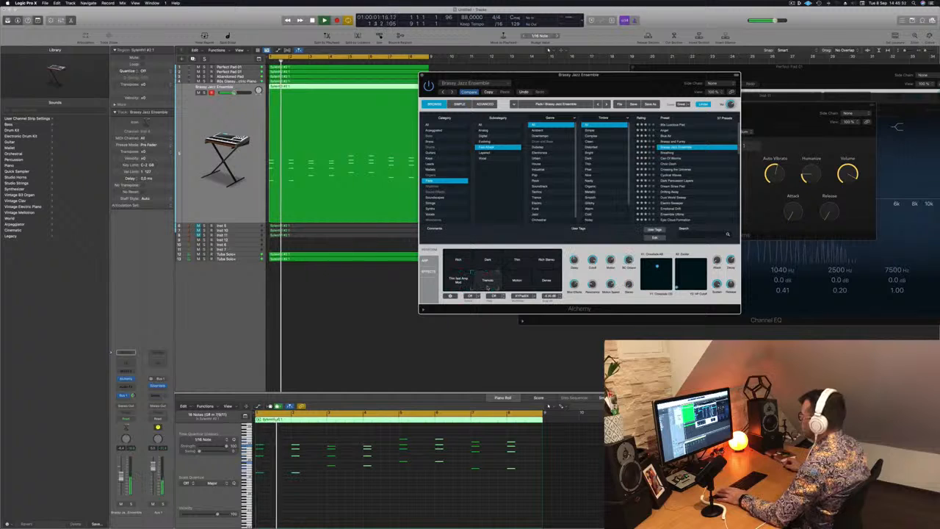
{"action": "left_click", "coordinate": [488, 265]}
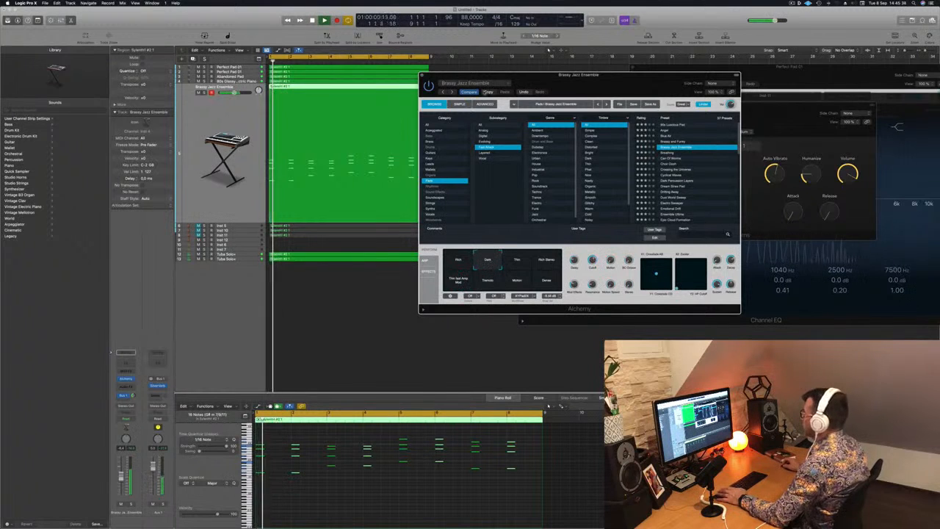
- Lower the Brassy Jazz Ensemble channel's volume slightly while stopping and restarting playback to check its balance
{"action": "key", "text": "space"}
{"action": "key", "text": "space"}
{"action": "left_click_drag", "start_coordinate": [562, 88], "coordinate": [557, 86]}
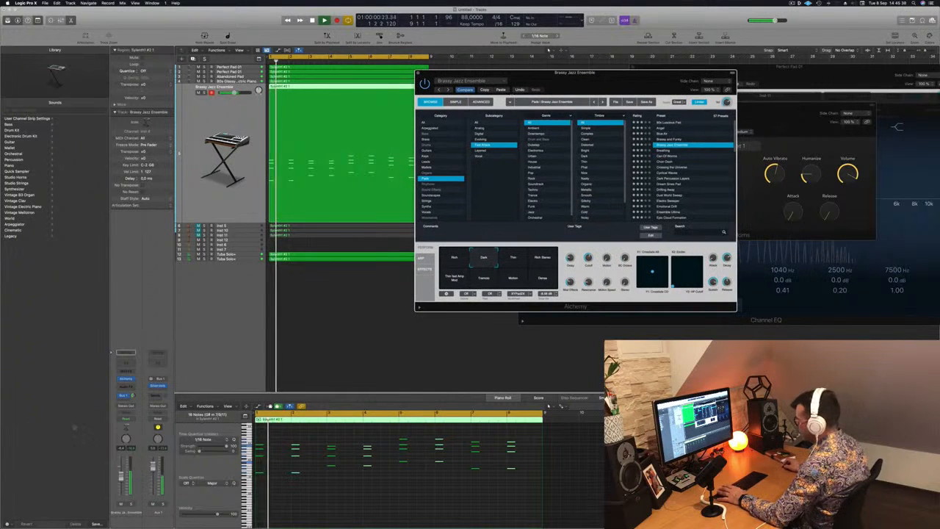
{"action": "key", "text": "space"}
{"action": "key", "text": "space"}
{"action": "left_click_drag", "start_coordinate": [123, 478], "coordinate": [122, 481]}
{"action": "key", "text": "space"}
{"action": "key", "text": "space"}
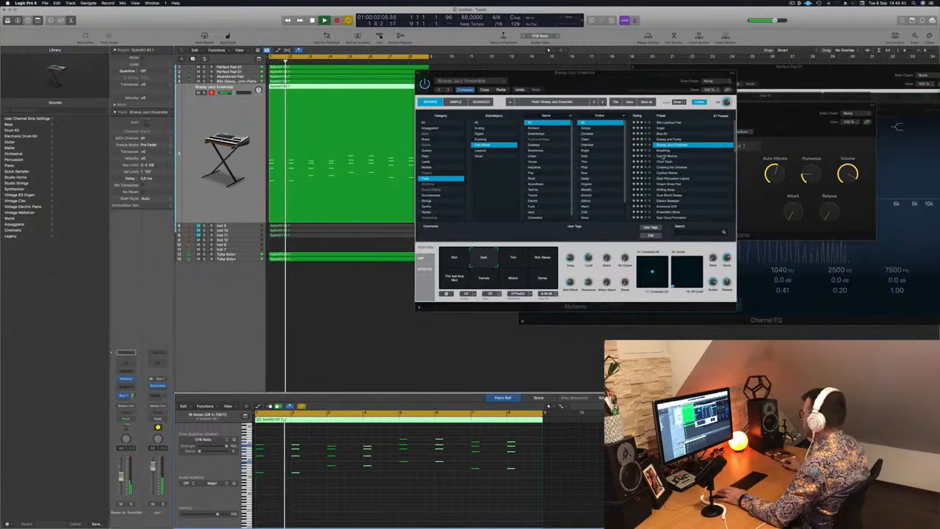
- Audition the Breathing and Can Of Worms pad presets in Alchemy against the looped chord progression
{"action": "left_click", "coordinate": [664, 150]}
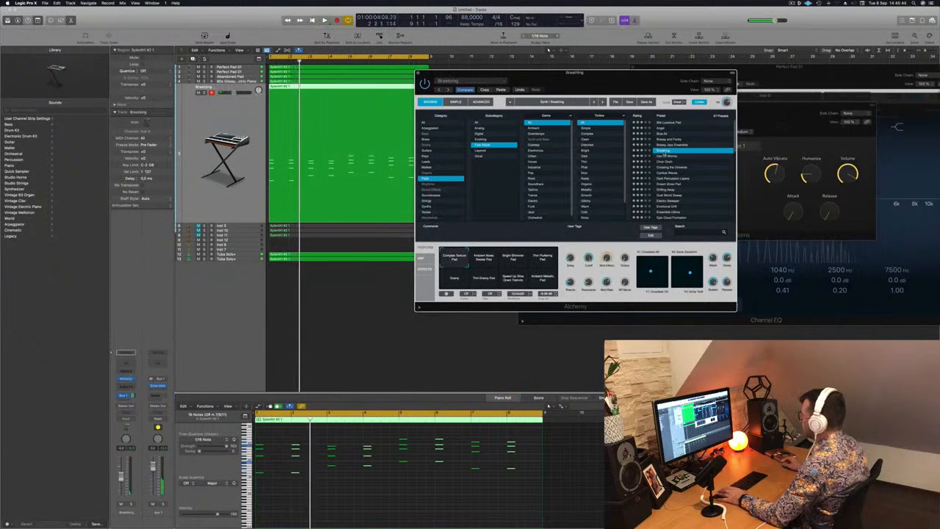
{"action": "key", "text": "space"}
{"action": "key", "text": "space"}
{"action": "left_click", "coordinate": [665, 155]}
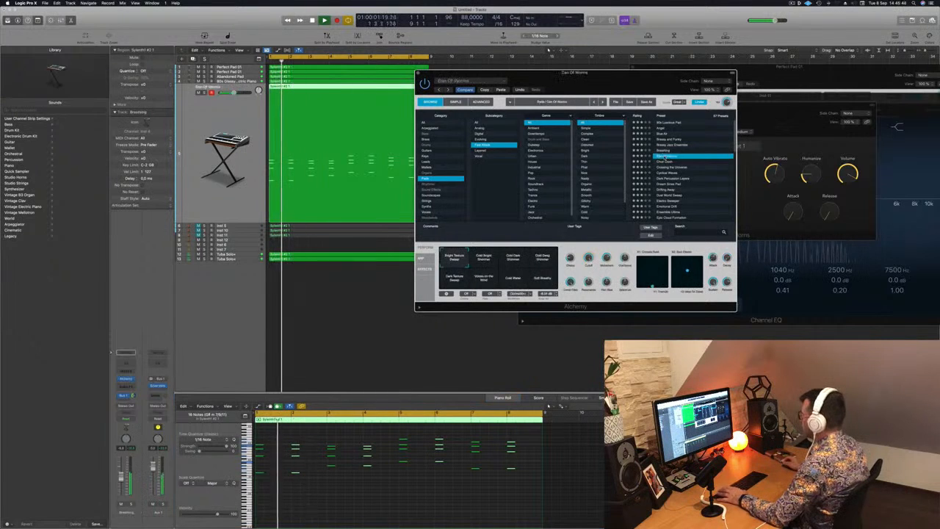
{"action": "key", "text": "space"}
{"action": "key", "text": "space"}
- Audition the choir pad preset listed directly after Can Of Worms, restarting the chord loop to hear it
{"action": "left_click", "coordinate": [665, 161]}
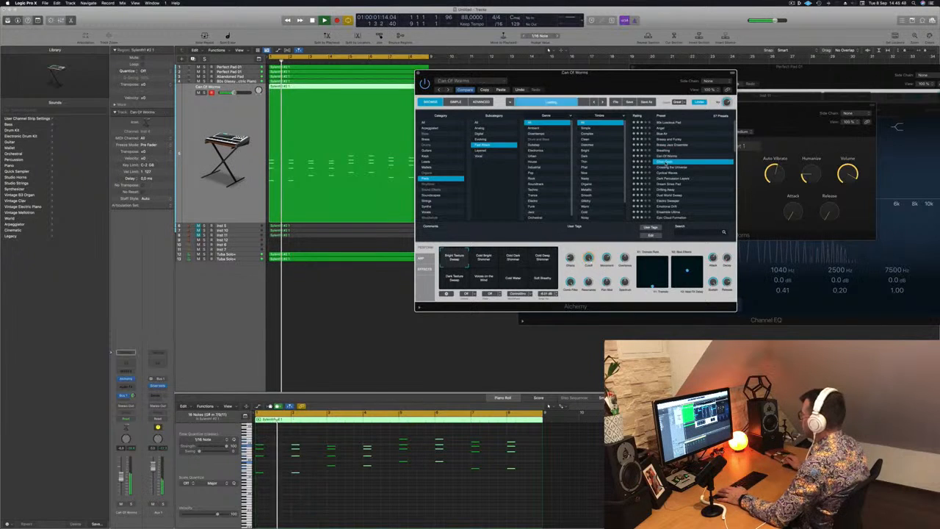
{"action": "key", "text": "space"}
{"action": "key", "text": "space"}
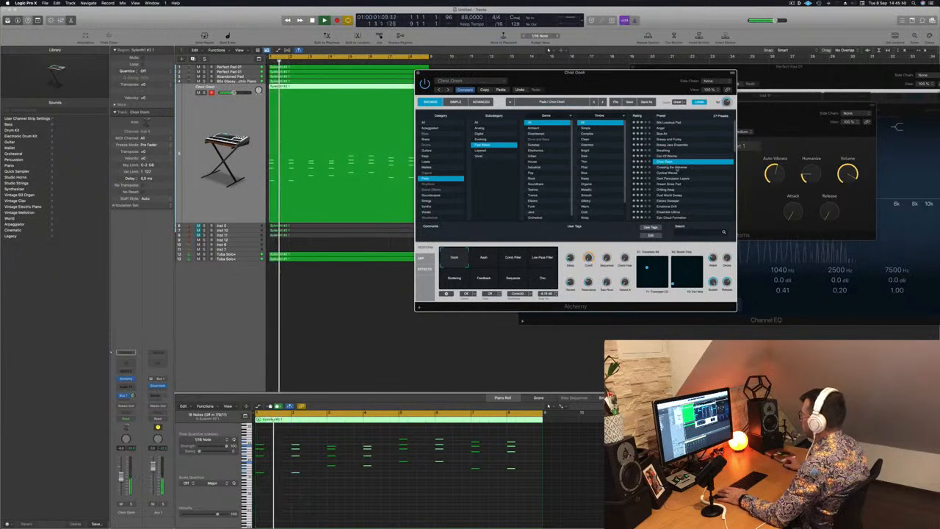
{"action": "key", "text": "space"}
{"action": "key", "text": "space"}
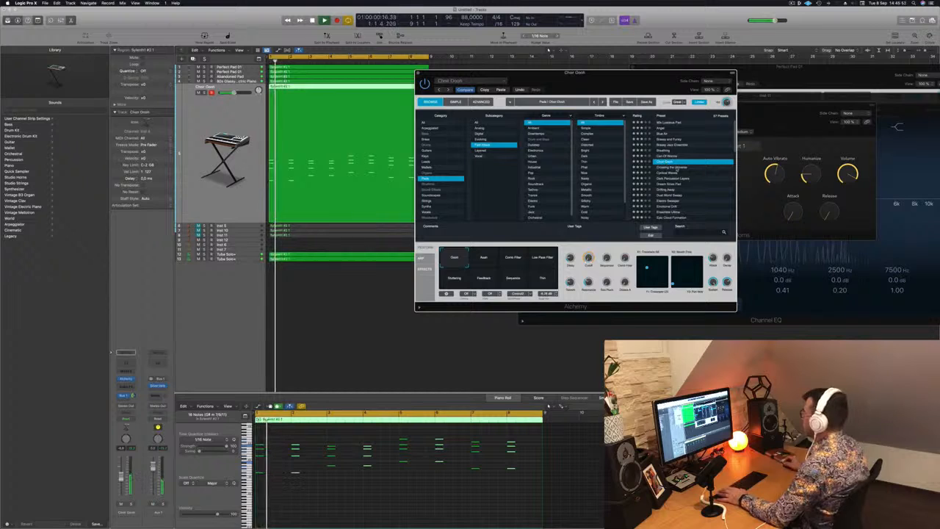
- Audition the Crossing the Universe and Cyclical Waves presets, restarting the chord loop for each one
{"action": "left_click", "coordinate": [676, 168]}
{"action": "key", "text": "space"}
{"action": "key", "text": "space"}
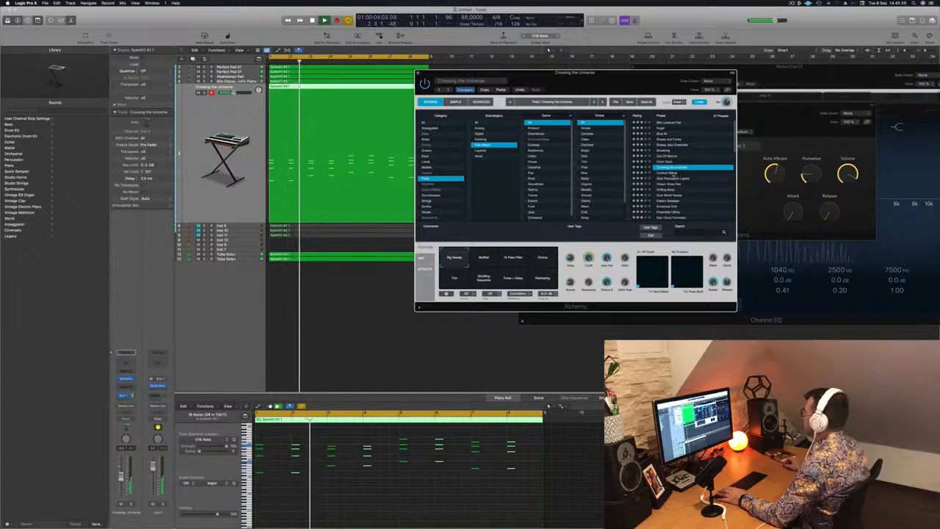
{"action": "left_click", "coordinate": [672, 173]}
{"action": "key", "text": "space"}
{"action": "key", "text": "space"}
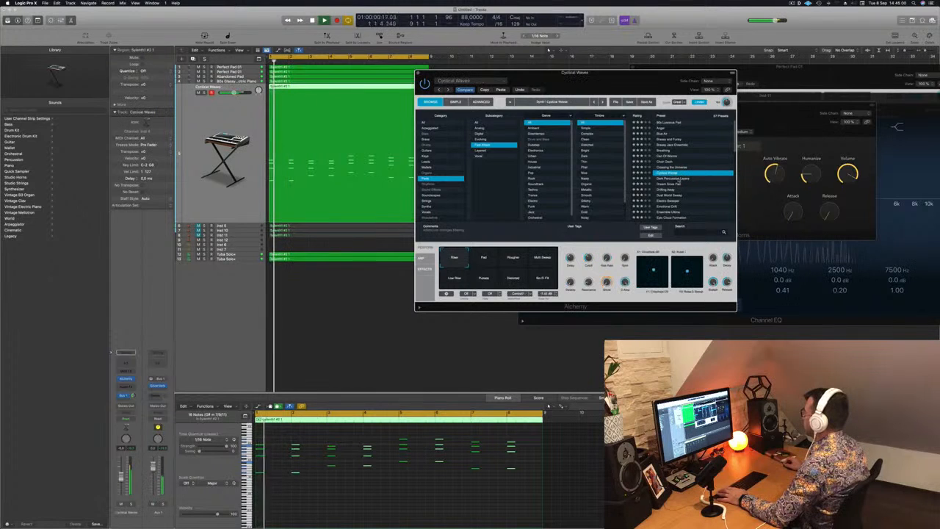
- Audition the Dark Percussion Layers and Drifting Away presets from the start of the chord loop
{"action": "left_click", "coordinate": [675, 179]}
{"action": "key", "text": "space"}
{"action": "key", "text": "space"}
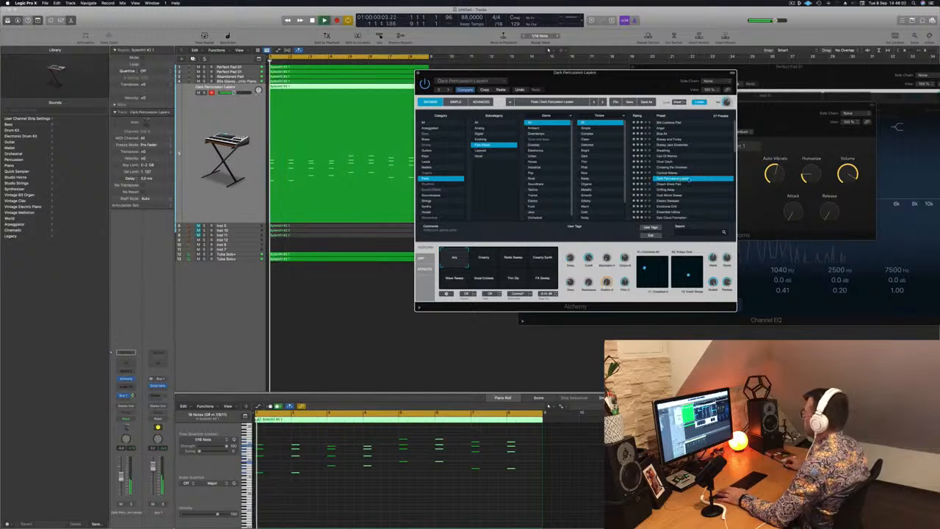
{"action": "left_click", "coordinate": [666, 191]}
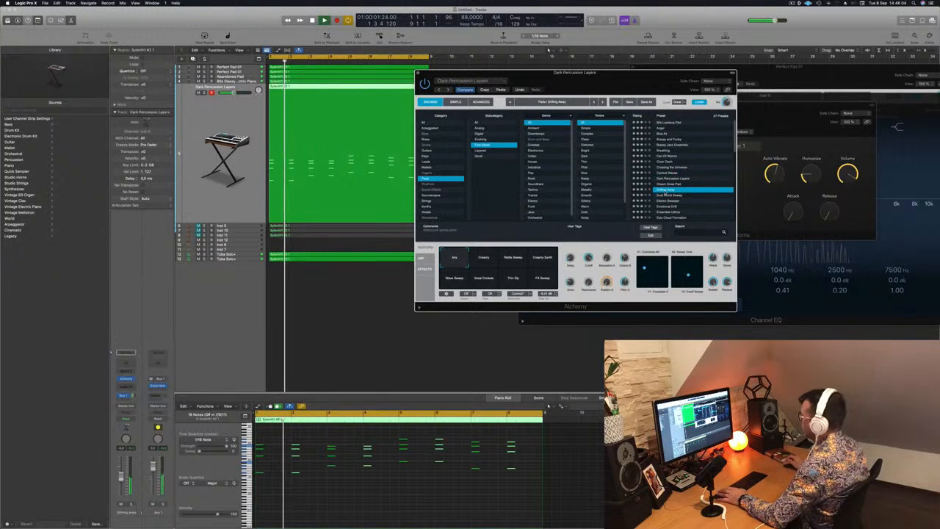
{"action": "key", "text": "space"}
{"action": "key", "text": "space"}
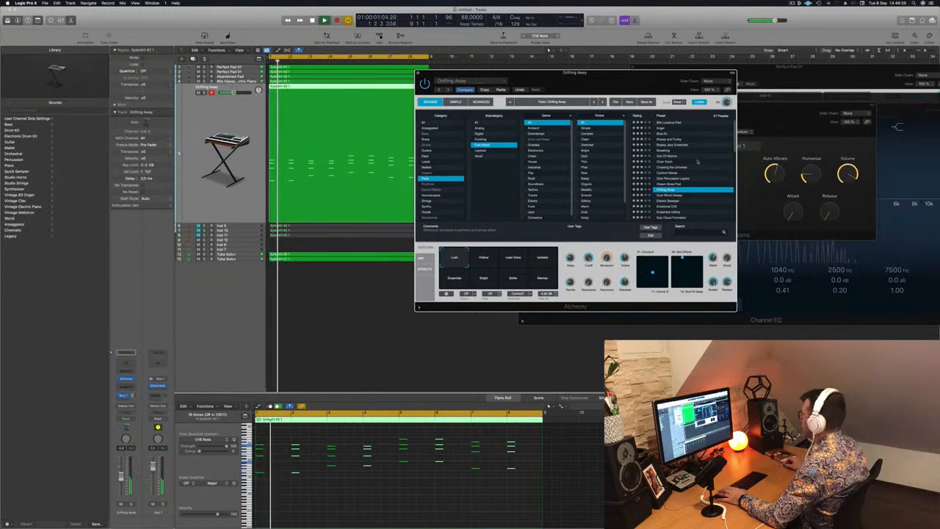
{"action": "key", "text": "space"}
{"action": "key", "text": "space"}
- Audition the Breathing preset again and compare it with 80s Luscious Pad over the loop
{"action": "left_click", "coordinate": [665, 151]}
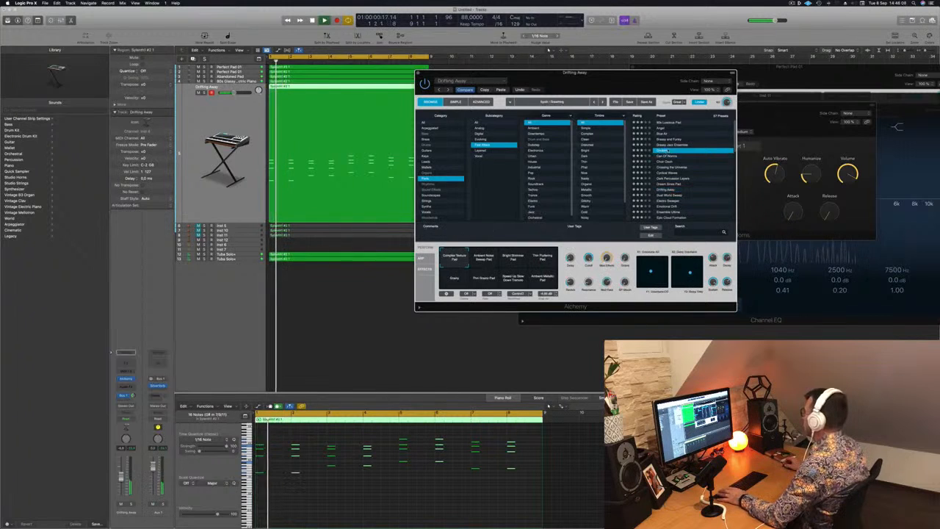
{"action": "key", "text": "space"}
{"action": "left_click", "coordinate": [669, 123]}
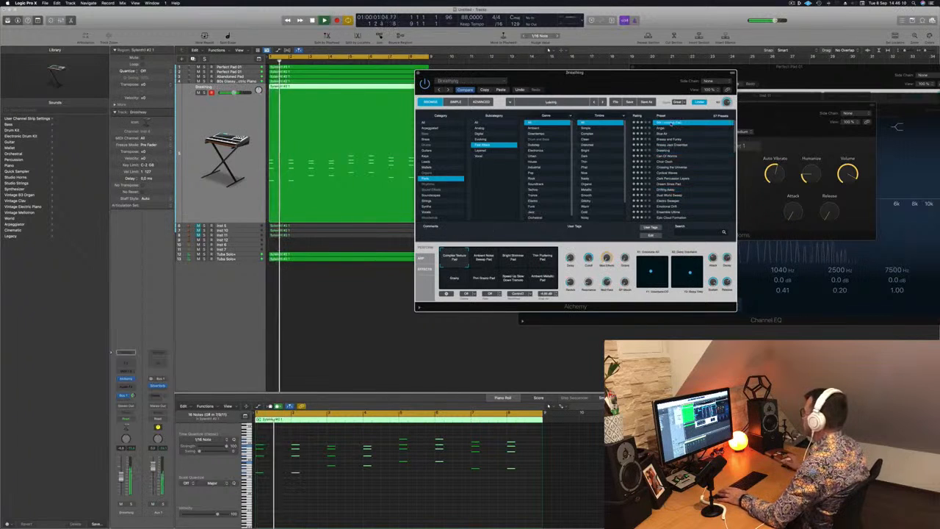
{"action": "key", "text": "space"}
{"action": "key", "text": "space"}
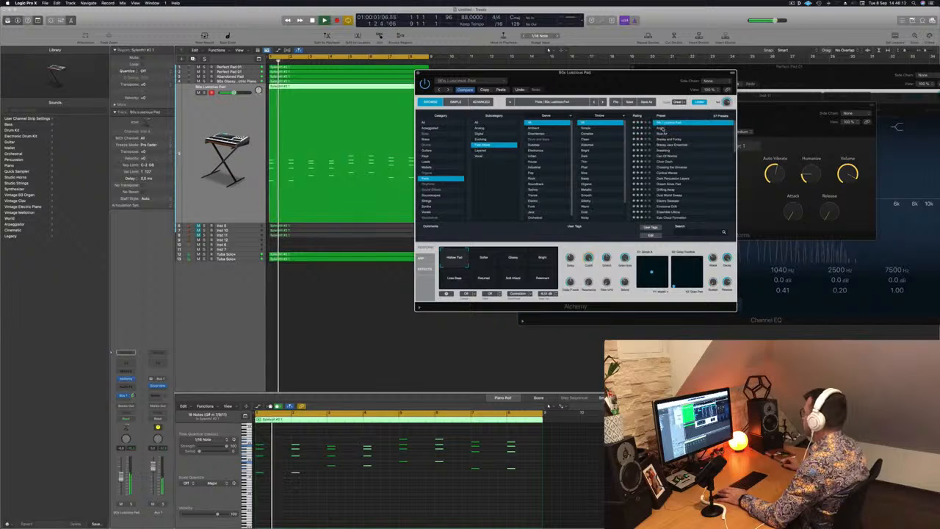
- Audition the Angel and Blue Air presets, restarting the chord loop for each one
{"action": "left_click", "coordinate": [663, 128]}
{"action": "key", "text": "space"}
{"action": "key", "text": "space"}
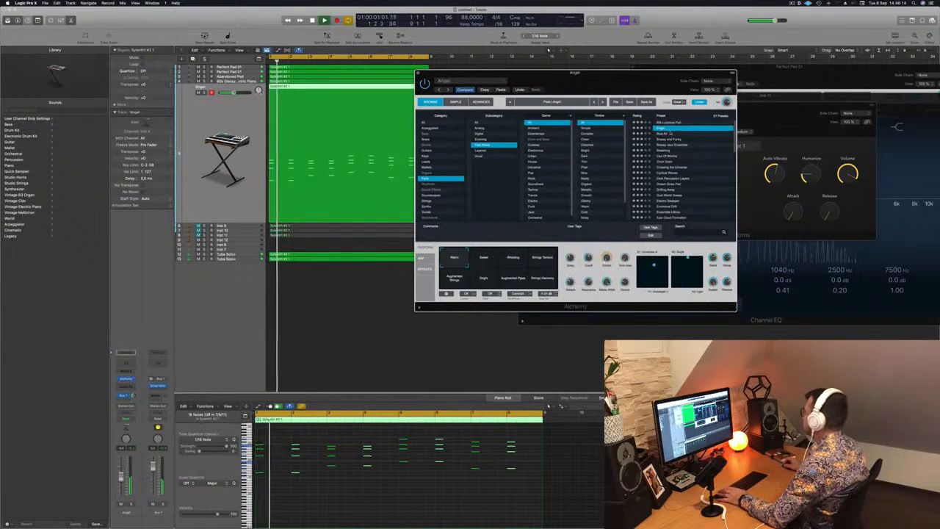
{"action": "left_click", "coordinate": [669, 134]}
{"action": "key", "text": "space"}
{"action": "key", "text": "space"}
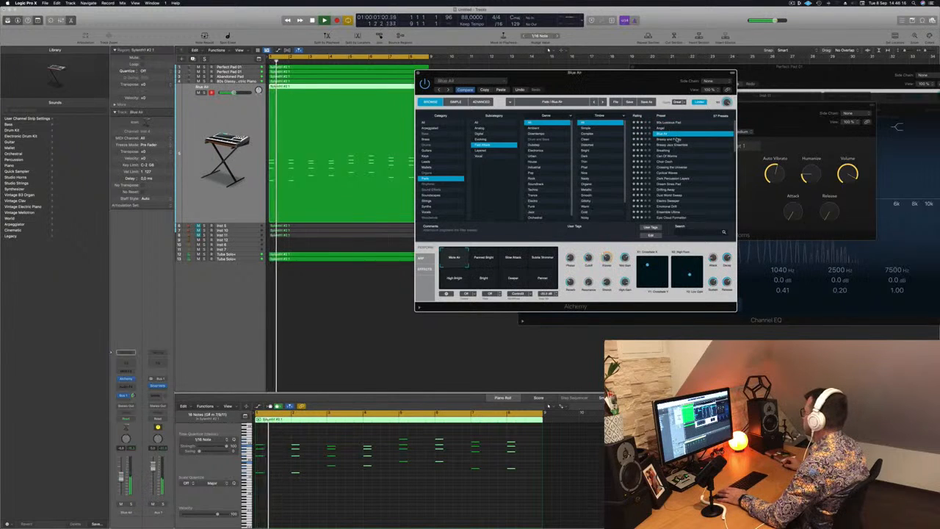
- Load the Brassy and Funky preset and audition its performance variations from Warm to Metallic, ending on Warm
{"action": "left_click", "coordinate": [677, 139]}
{"action": "key", "text": "space"}
{"action": "key", "text": "space"}
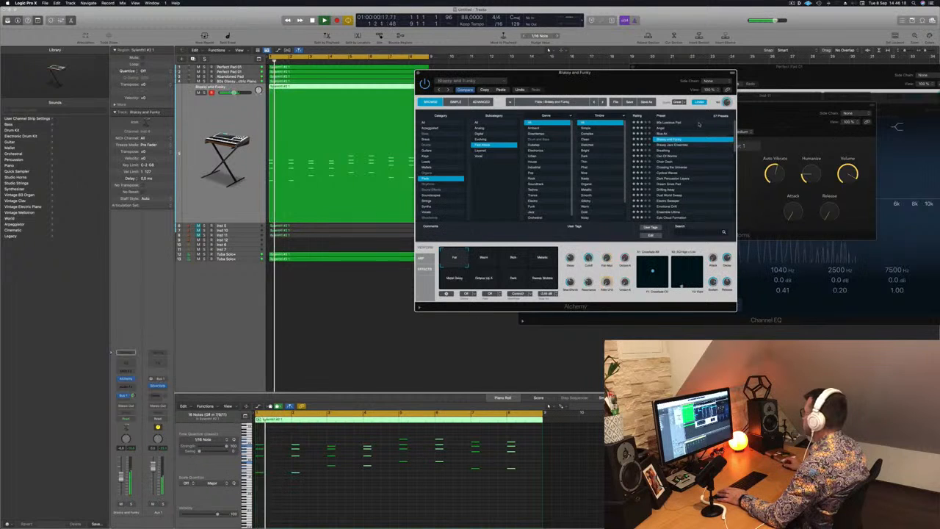
{"action": "left_click", "coordinate": [485, 260]}
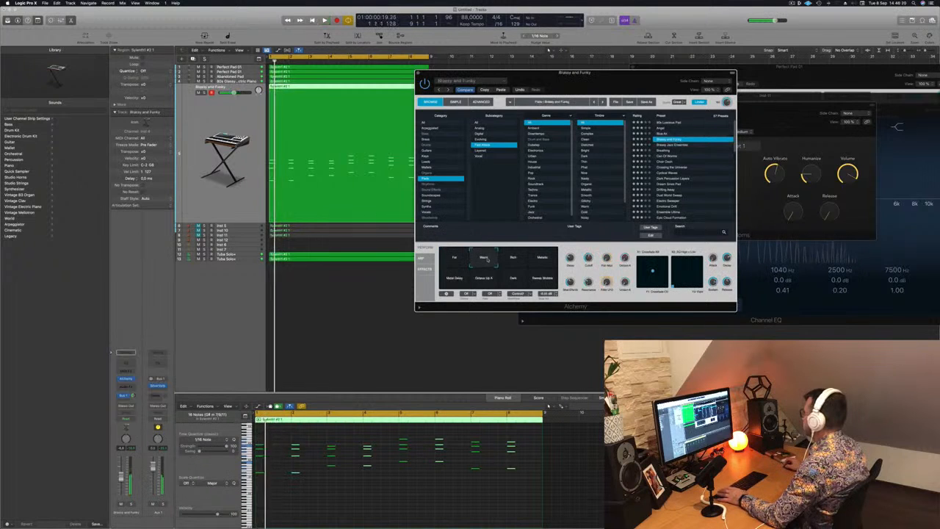
{"action": "left_click", "coordinate": [522, 264]}
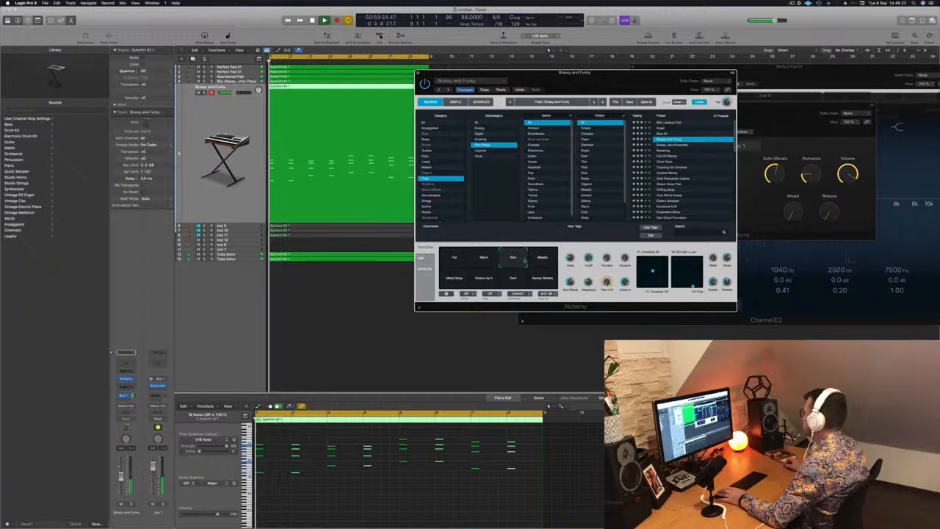
{"action": "left_click", "coordinate": [546, 260]}
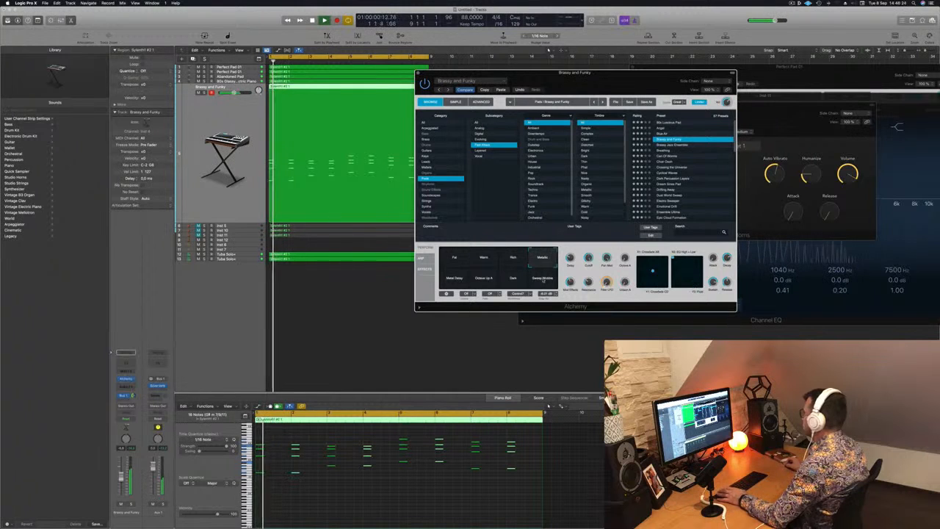
{"action": "left_click", "coordinate": [485, 259]}
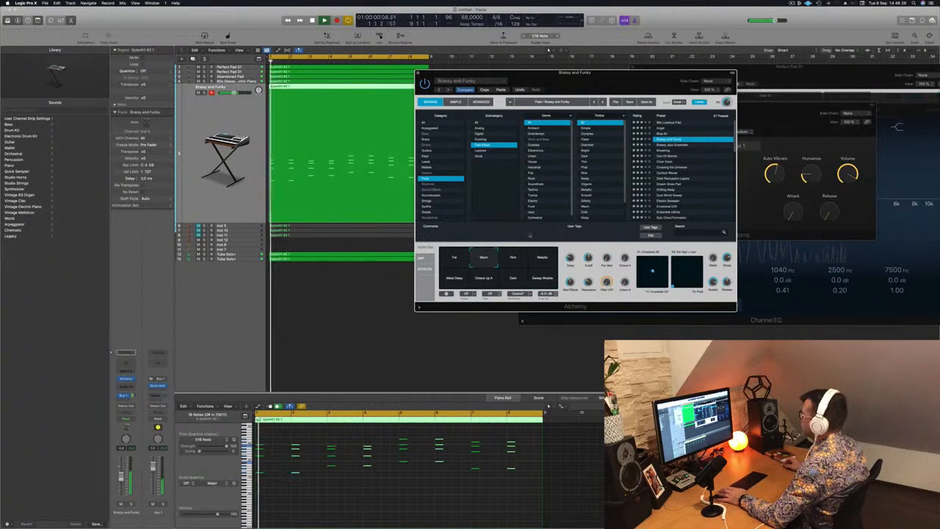
- Compare Brassy Jazz Ensemble, settle on the Brassy and Funky preset with its Warm variation, and close the Alchemy window
{"action": "left_click", "coordinate": [676, 144]}
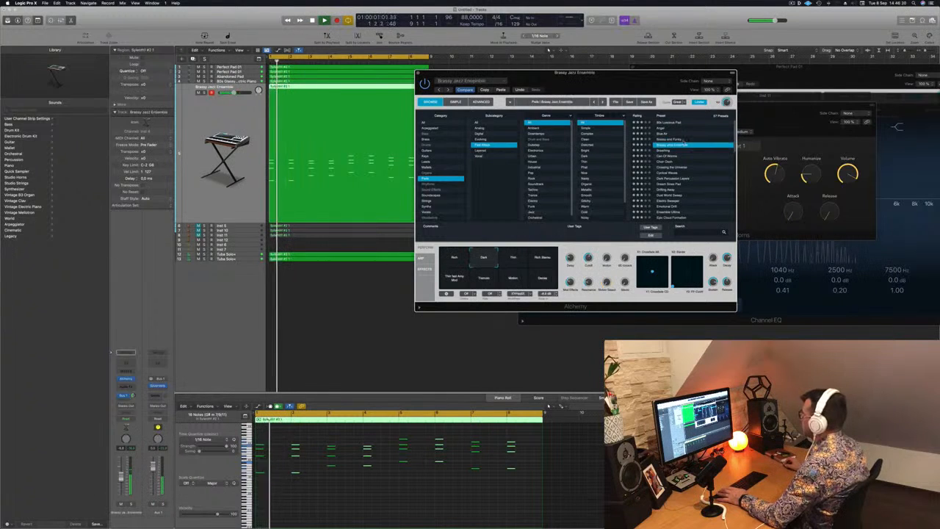
{"action": "left_click", "coordinate": [680, 139]}
{"action": "left_click", "coordinate": [480, 258]}
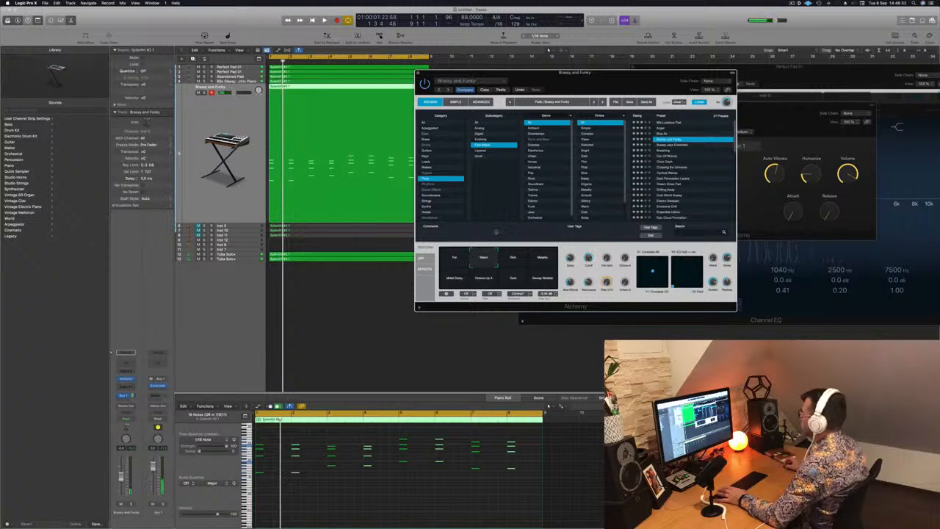
{"action": "key", "text": "space"}
{"action": "left_click_drag", "start_coordinate": [470, 73], "coordinate": [465, 74]}
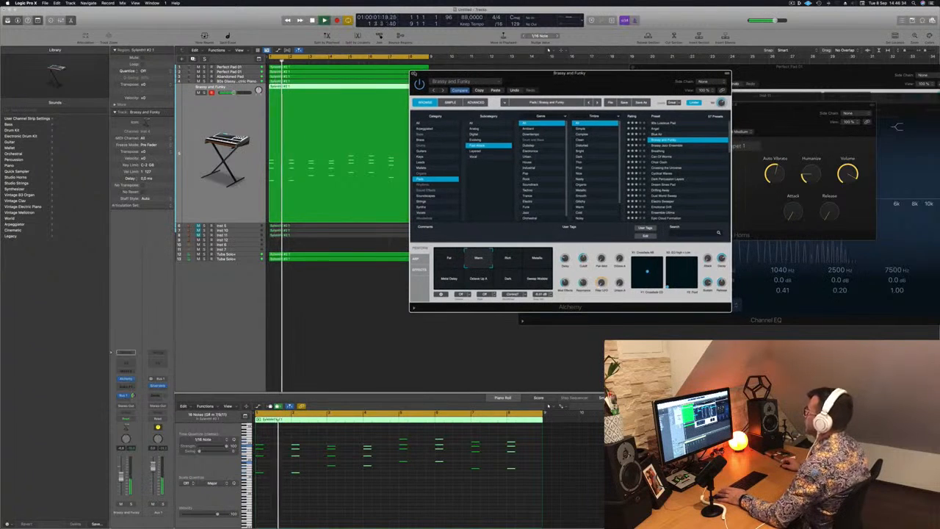
{"action": "left_click", "coordinate": [413, 73]}
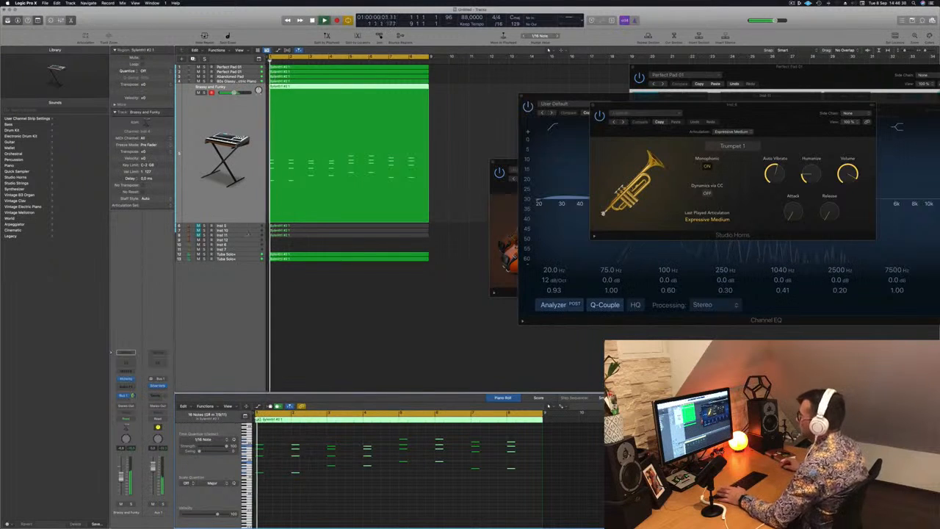
- Open the Channel EQ of the 80s Glossy Electric Piano track and set the track's automation mode to Touch
{"action": "key", "text": "Up"}
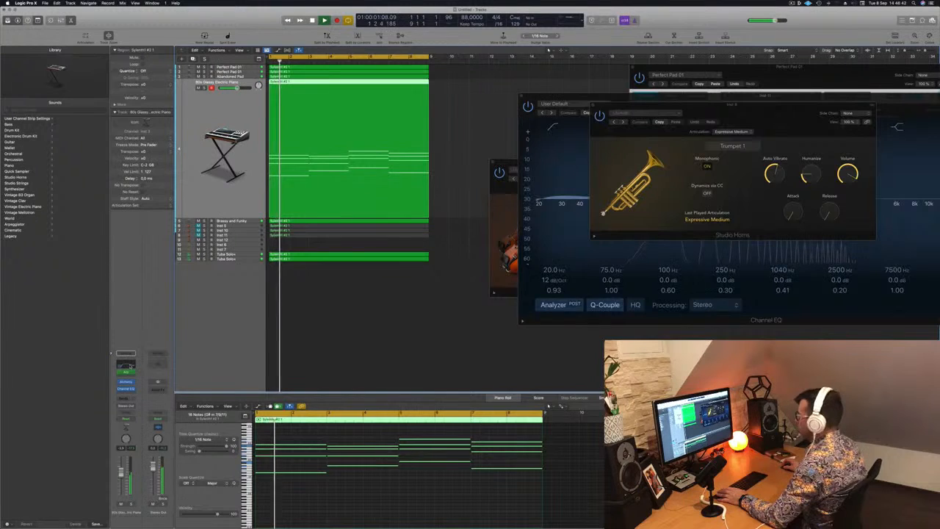
{"action": "left_click", "coordinate": [126, 363]}
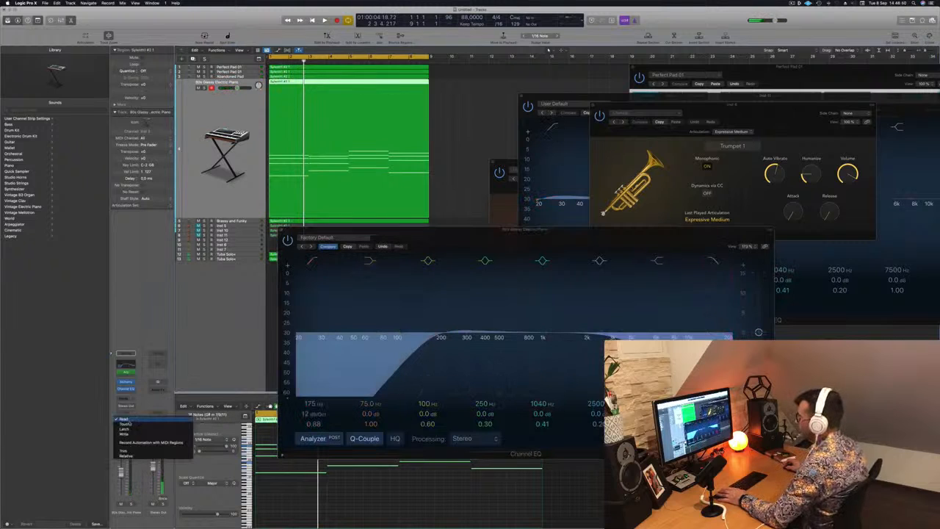
{"action": "key", "text": "space"}
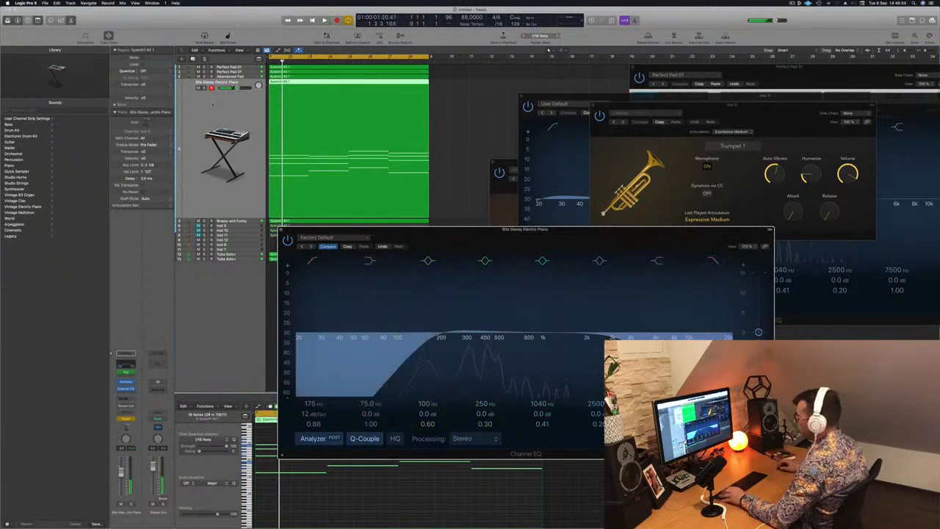
- Show automation on the 80s Glossy Electric Piano track and set its automation mode to Read
{"action": "left_click", "coordinate": [227, 101]}
{"action": "key", "text": "a"}
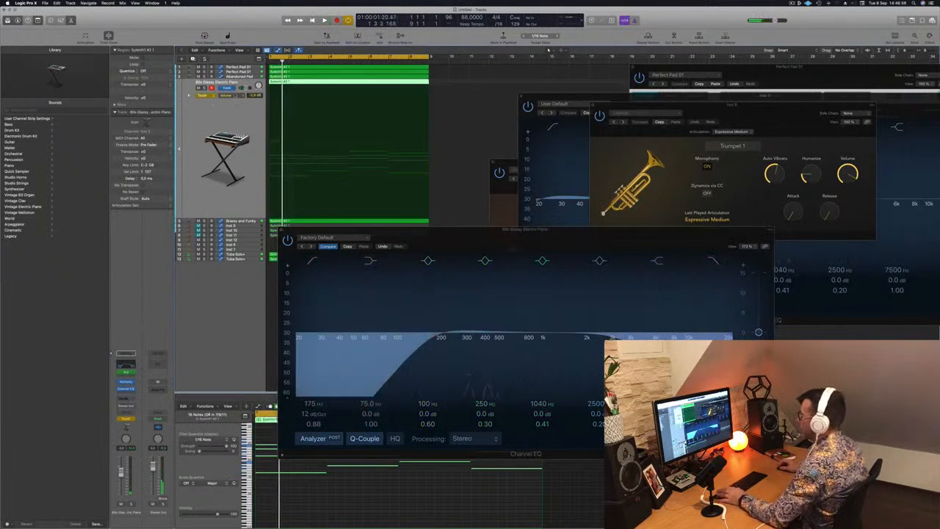
{"action": "left_click", "coordinate": [228, 96]}
{"action": "left_click", "coordinate": [261, 161]}
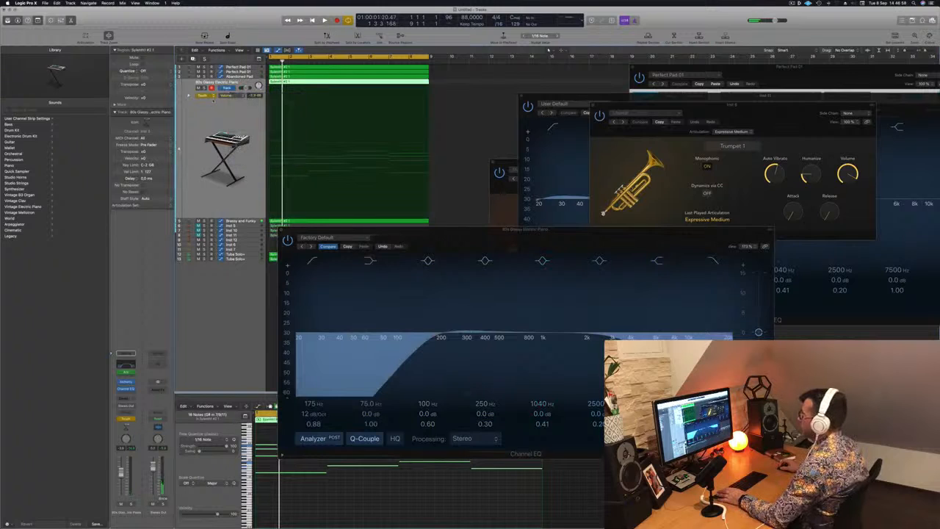
{"action": "left_click", "coordinate": [203, 96]}
{"action": "left_click", "coordinate": [204, 90]}
- Lower the electric piano's EQ high-cut frequency automation line while listening to the loop, and move the EQ window aside
{"action": "left_click_drag", "start_coordinate": [283, 86], "coordinate": [270, 163]}
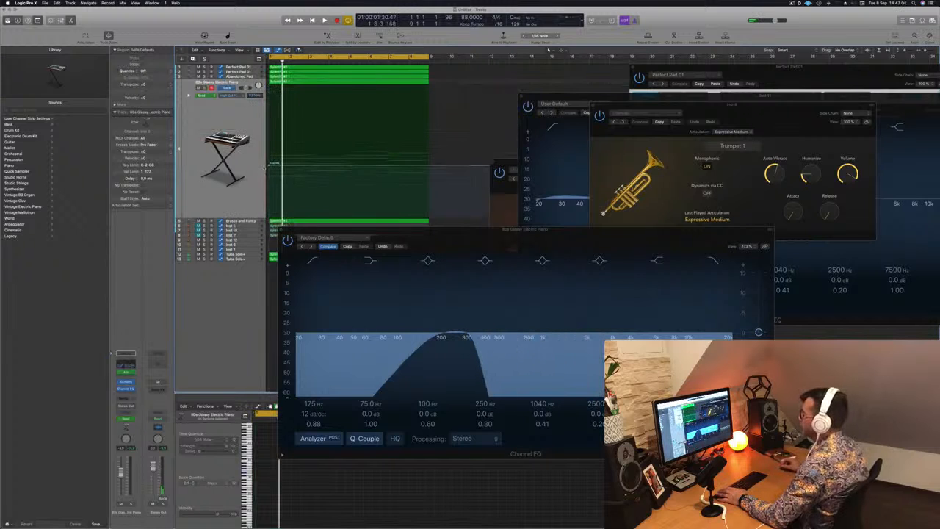
{"action": "key", "text": "space"}
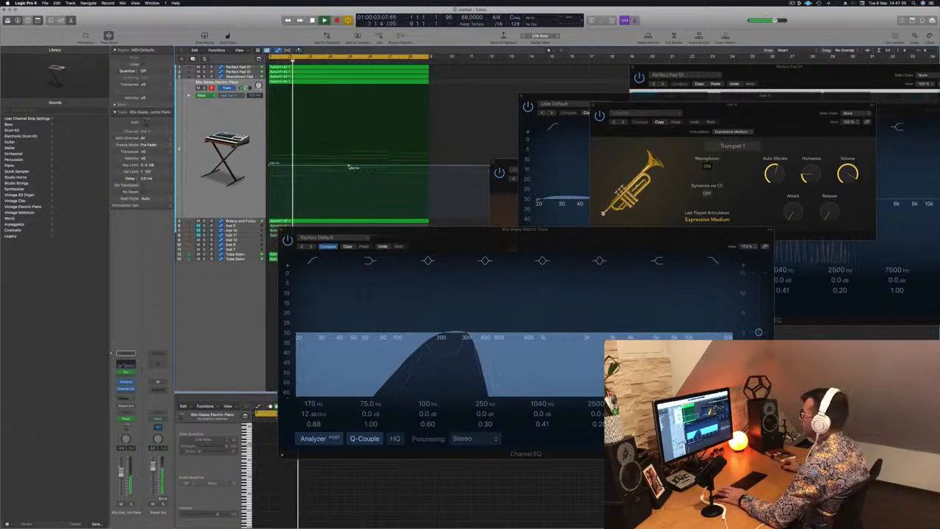
{"action": "left_click_drag", "start_coordinate": [349, 166], "coordinate": [349, 160]}
{"action": "key", "text": "Return"}
{"action": "left_click_drag", "start_coordinate": [270, 166], "coordinate": [270, 176]}
{"action": "left_click_drag", "start_coordinate": [442, 243], "coordinate": [747, 201]}
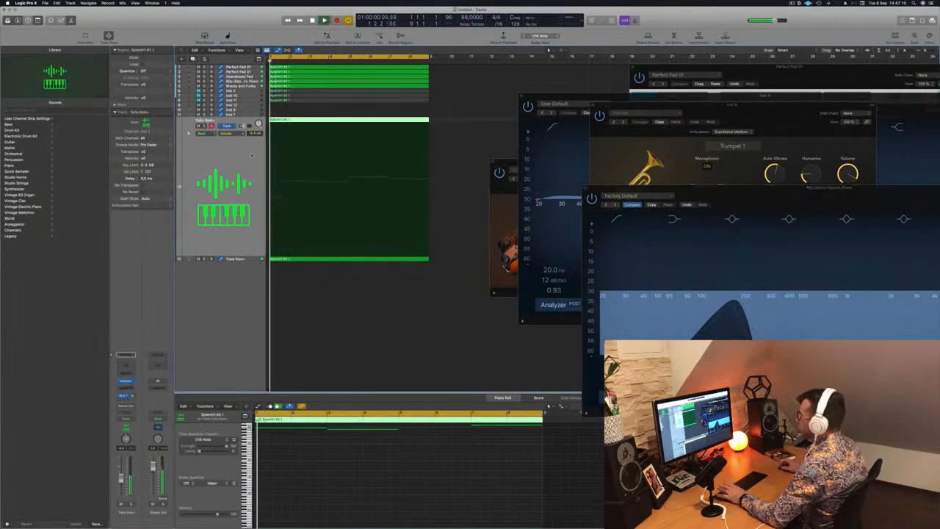
- Create a summing track stack from the Tuba Solo selection
{"action": "right_click", "coordinate": [252, 155]}
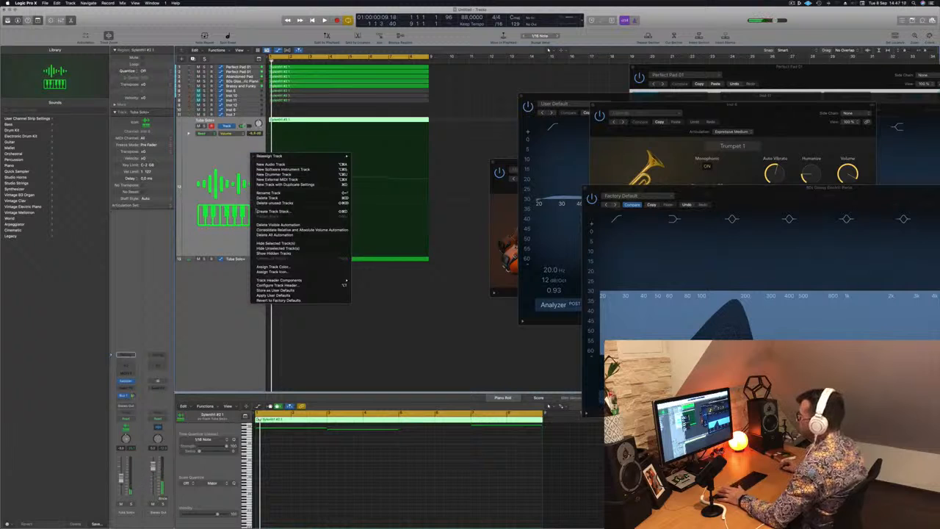
{"action": "left_click", "coordinate": [272, 211]}
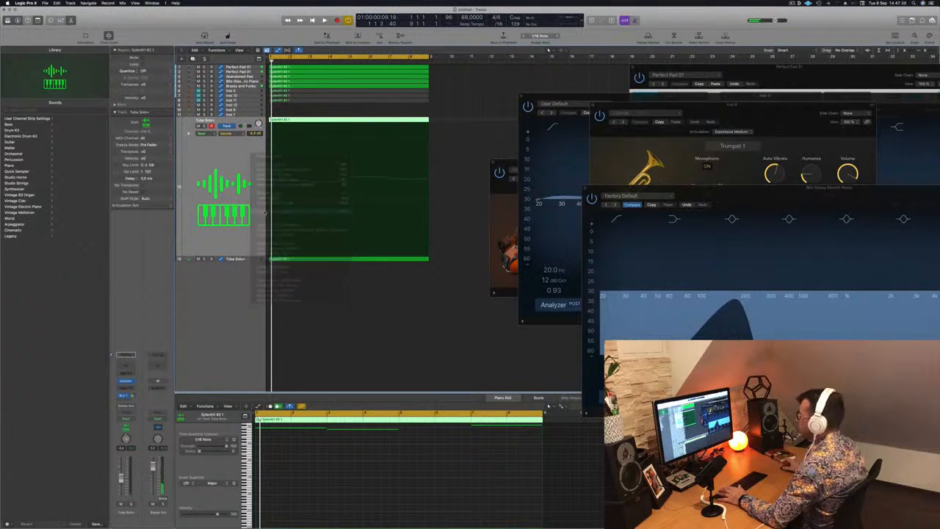
{"action": "key", "text": "Return"}
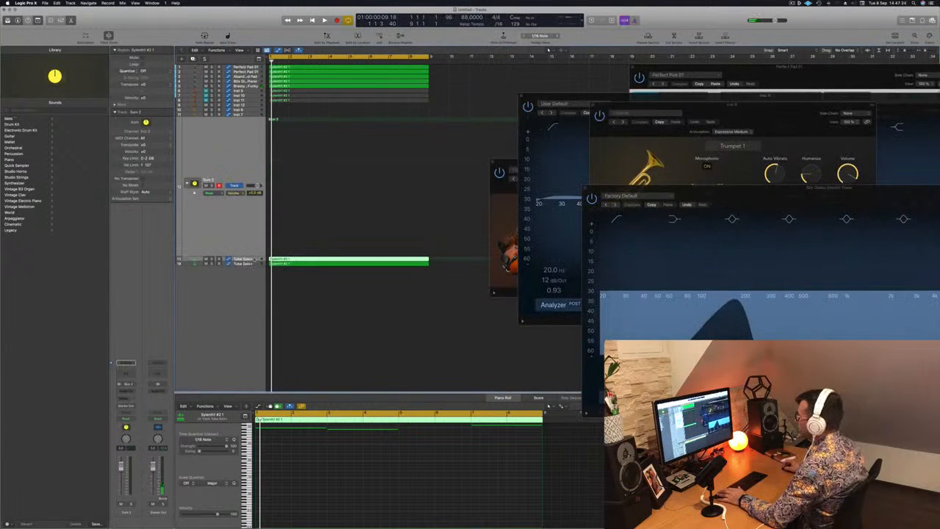
- Create a volume automation ramp on the Sum 2 stack, rising from about -12 dB at bar 1 to bar 5
{"action": "left_click_drag", "start_coordinate": [255, 265], "coordinate": [254, 120]}
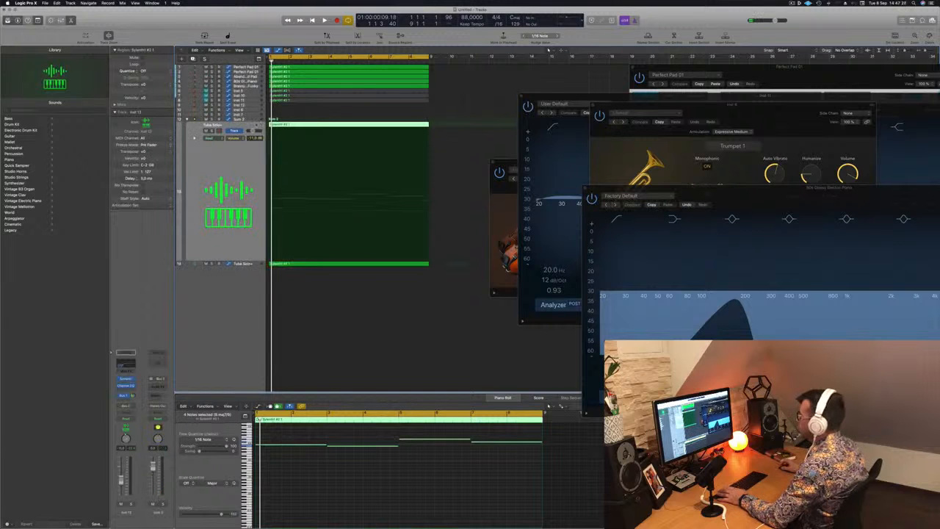
{"action": "key", "text": "space"}
{"action": "left_click", "coordinate": [252, 120]}
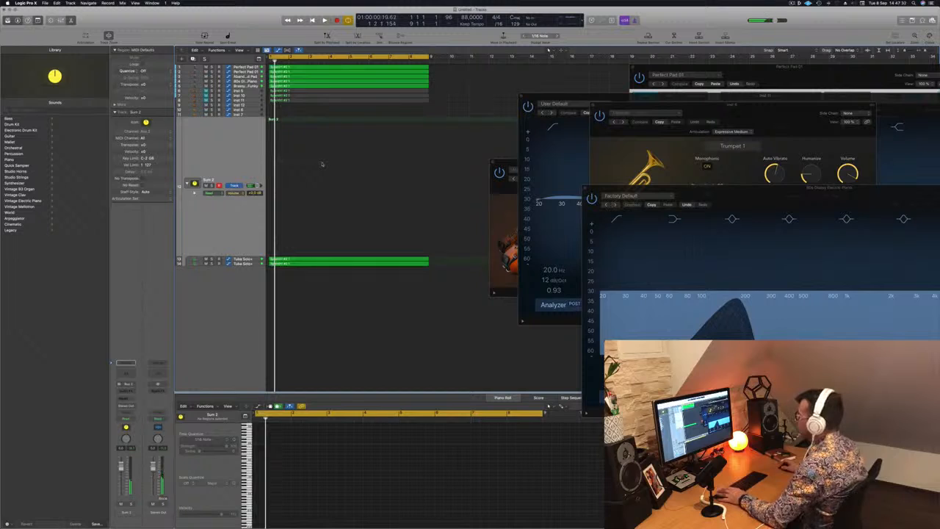
{"action": "left_click", "coordinate": [344, 162]}
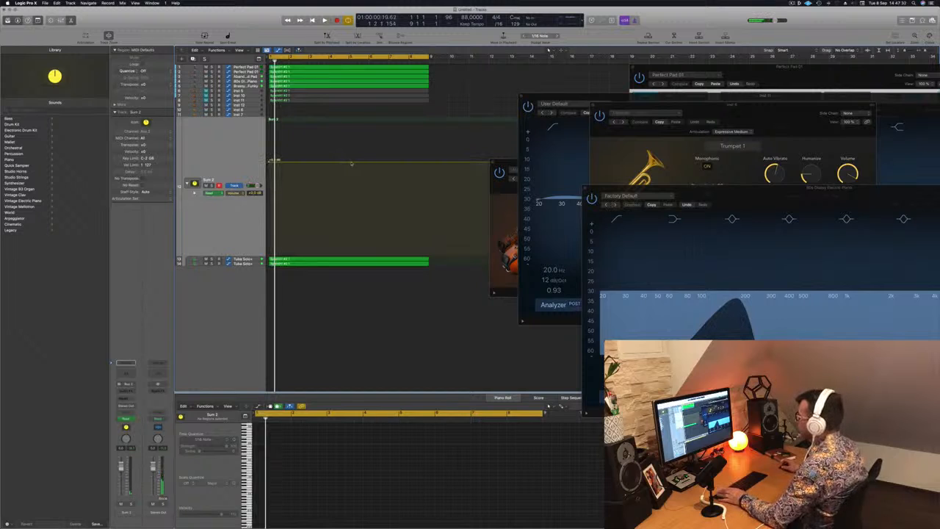
{"action": "left_click_drag", "start_coordinate": [270, 161], "coordinate": [269, 211]}
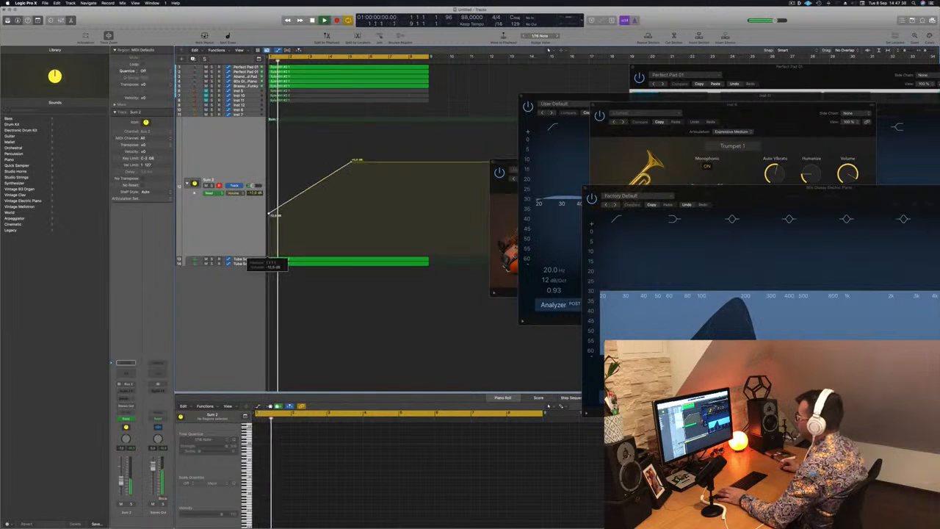
- During playback, lower the Sum 2 volume peak before bar 5 to about -6 dB and drop it abruptly to about -13 dB
{"action": "key", "text": "space"}
{"action": "scroll", "coordinate": [303, 127], "scroll_direction": "right", "scroll_amount": 4}
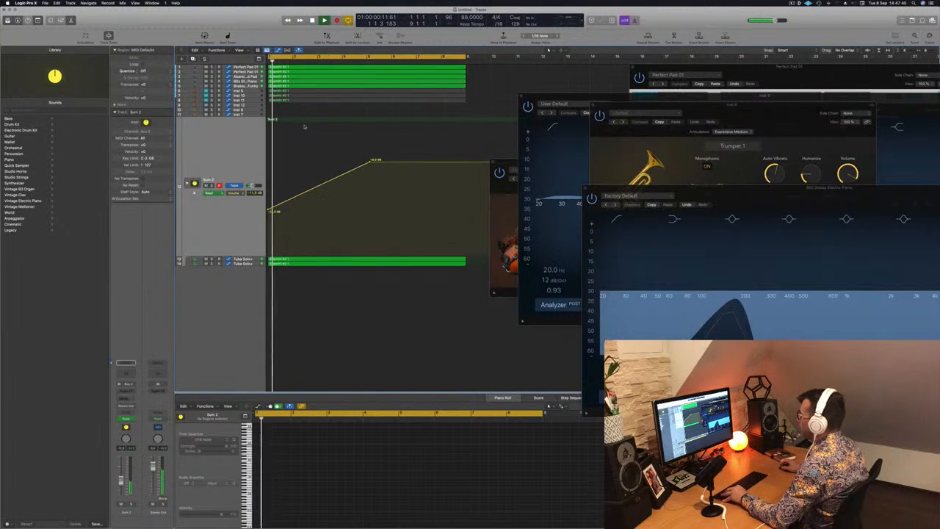
{"action": "scroll", "coordinate": [305, 126], "scroll_direction": "up", "scroll_amount": 3}
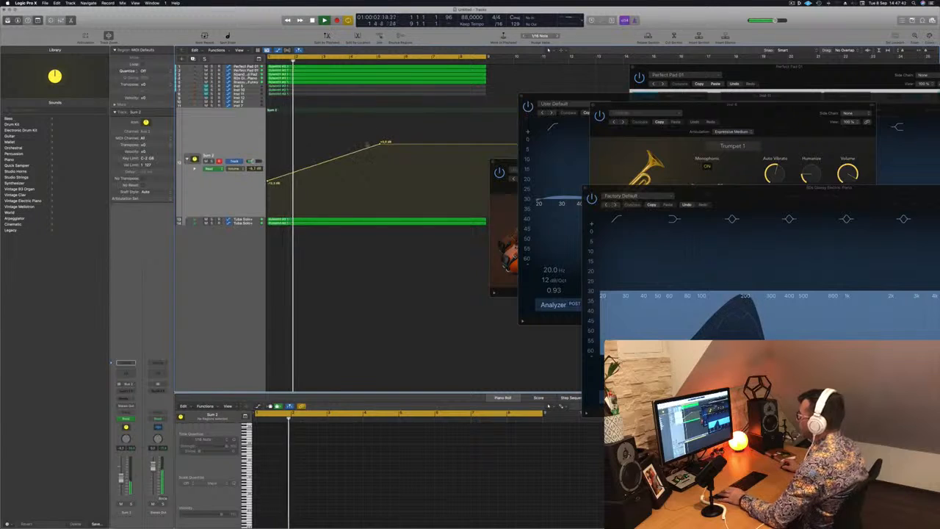
{"action": "left_click_drag", "start_coordinate": [382, 144], "coordinate": [376, 164]}
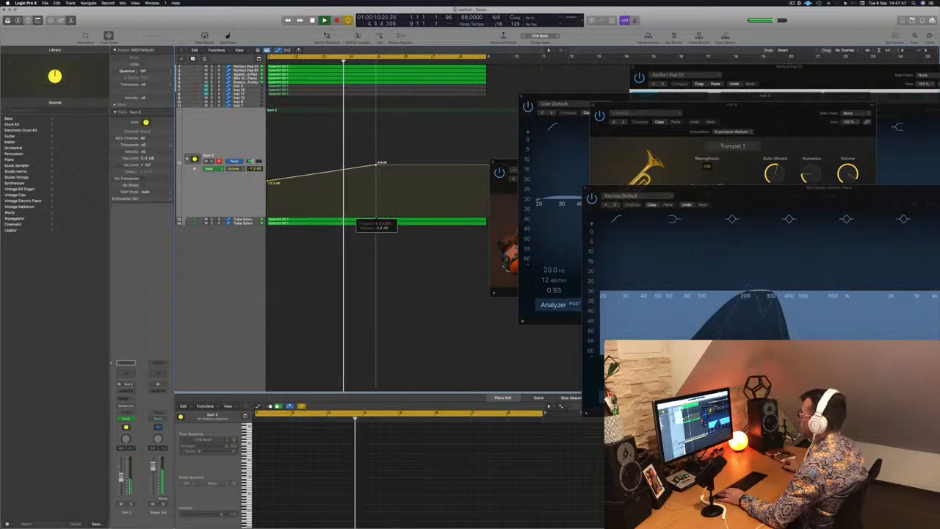
{"action": "left_click", "coordinate": [381, 184]}
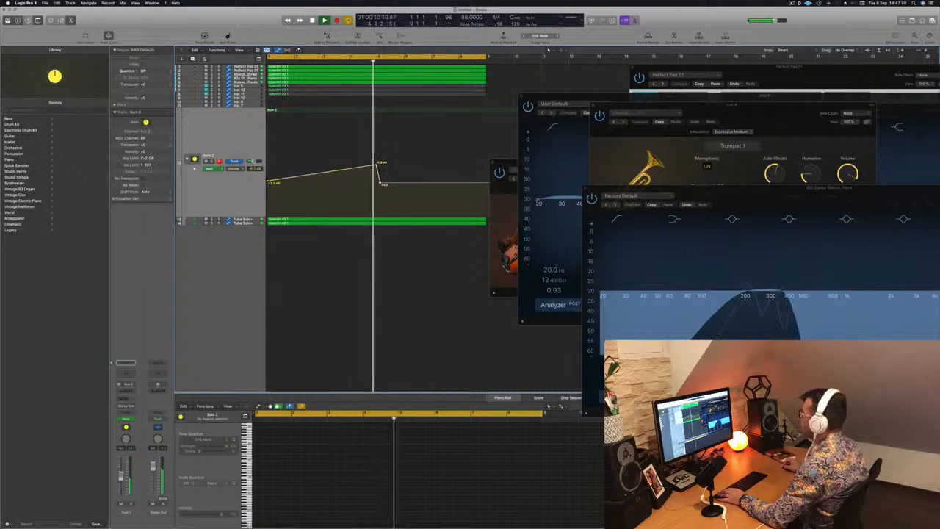
{"action": "left_click_drag", "start_coordinate": [379, 183], "coordinate": [377, 183]}
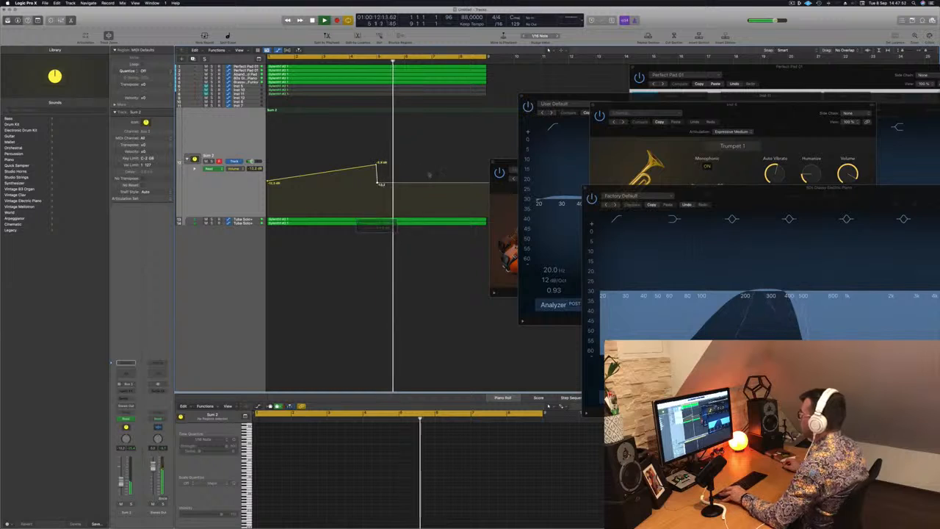
- Raise the Sum 2 volume automation to about -4 dB at bar 9 and move the Studio Strings and EQ windows aside
{"action": "left_click_drag", "start_coordinate": [516, 163], "coordinate": [671, 163]}
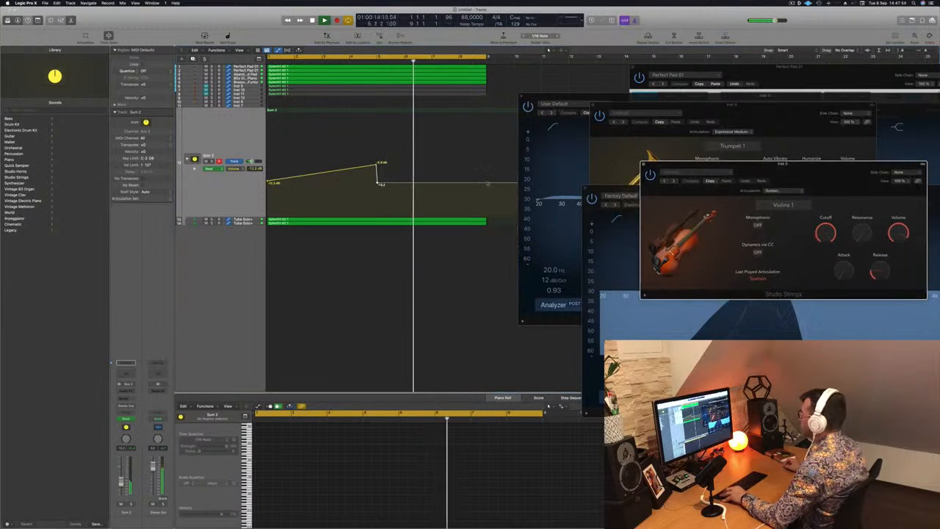
{"action": "left_click", "coordinate": [487, 183]}
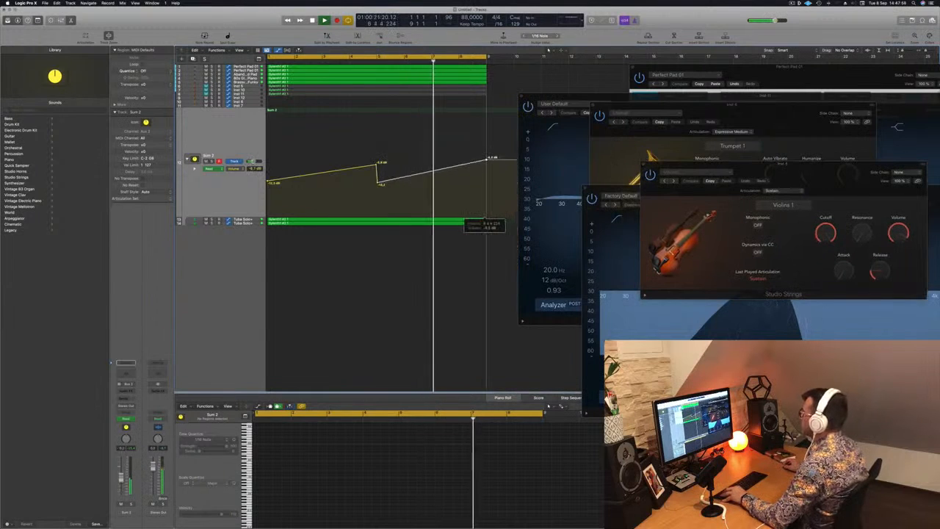
{"action": "key", "text": "z"}
{"action": "key", "text": "space"}
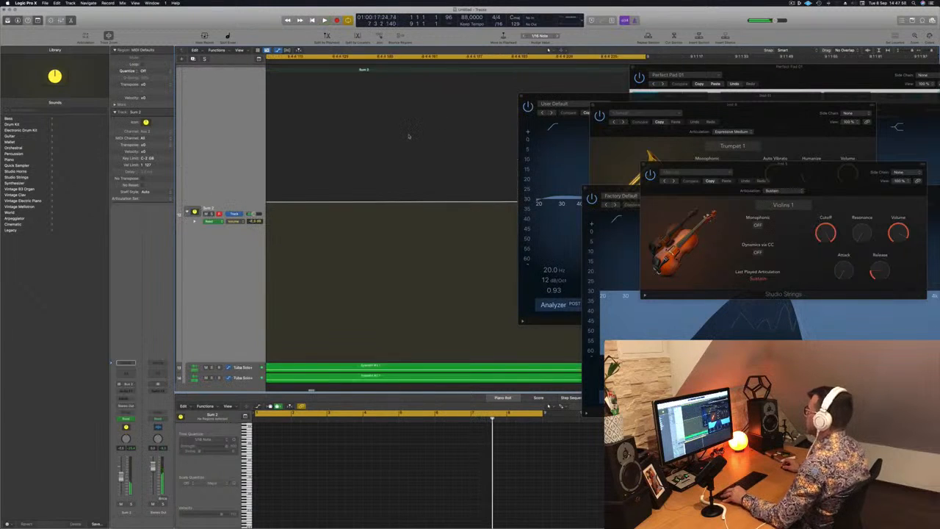
{"action": "scroll", "coordinate": [409, 136], "scroll_direction": "right", "scroll_amount": 10}
{"action": "left_click", "coordinate": [560, 117]}
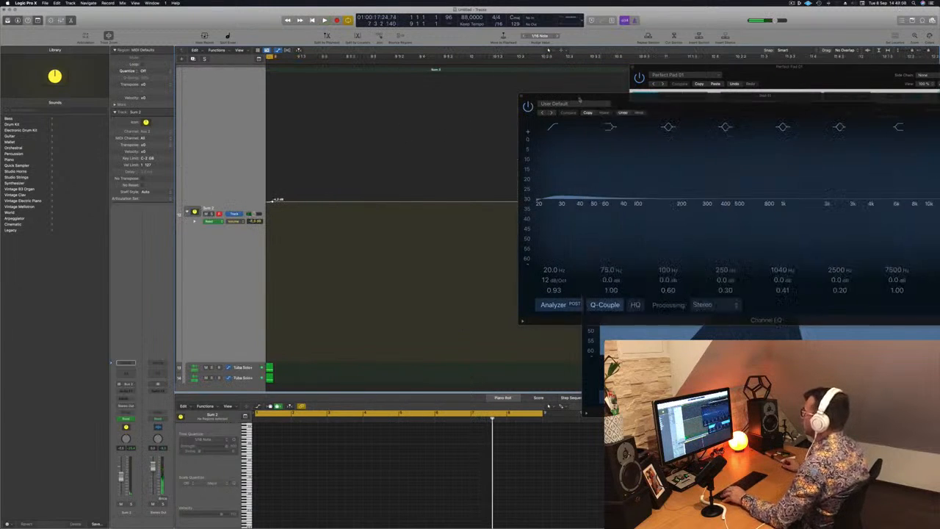
{"action": "scroll", "coordinate": [351, 272], "scroll_direction": "left", "scroll_amount": 10}
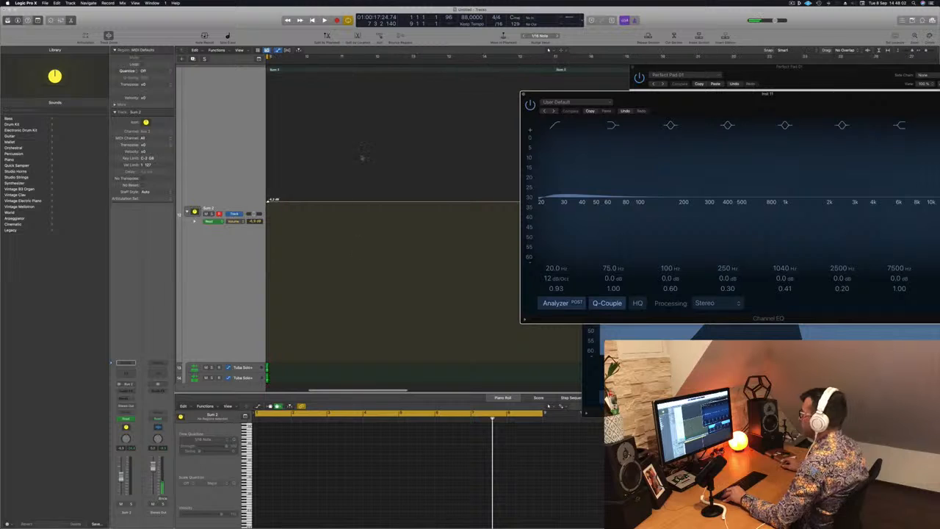
{"action": "scroll", "coordinate": [365, 153], "scroll_direction": "down", "scroll_amount": 5}
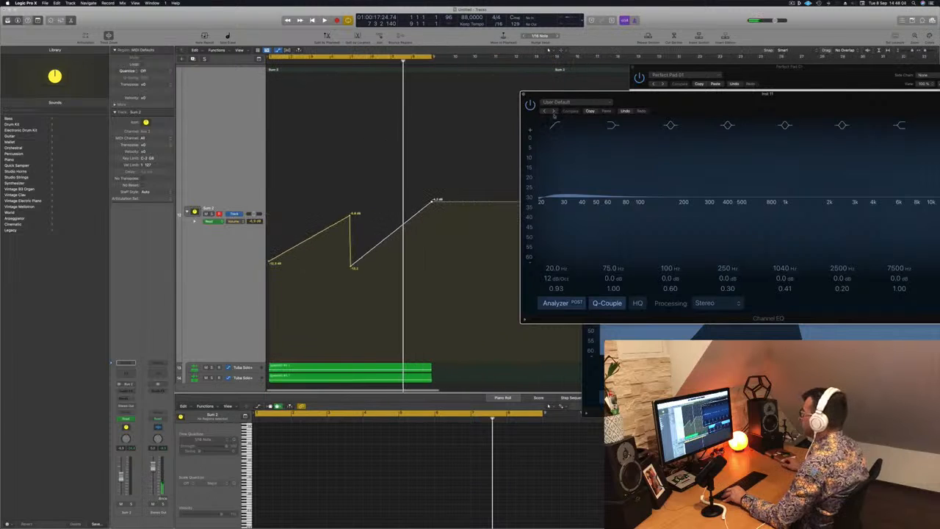
{"action": "left_click_drag", "start_coordinate": [571, 94], "coordinate": [857, 138]}
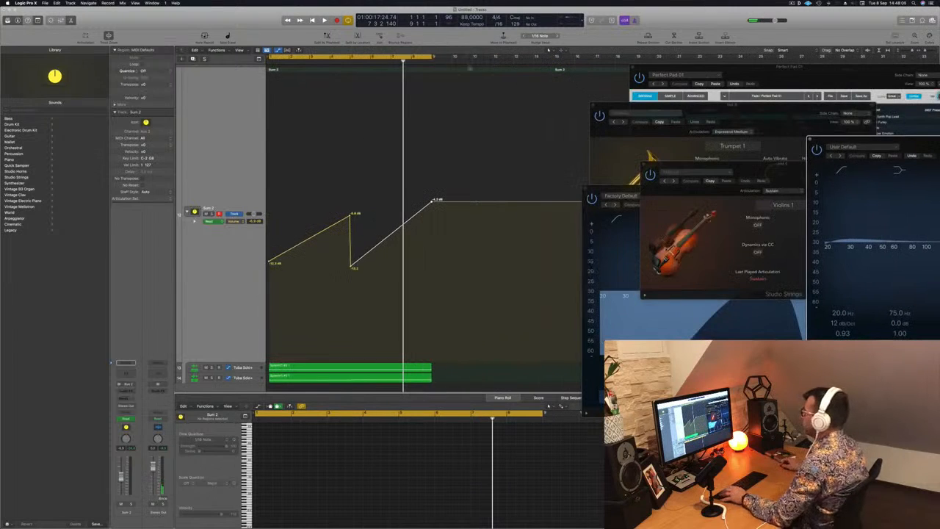
- Repeat the eight-bar section with its automation up to bar 33, extend the cycle range over it, and play it
{"action": "left_click", "coordinate": [471, 62]}
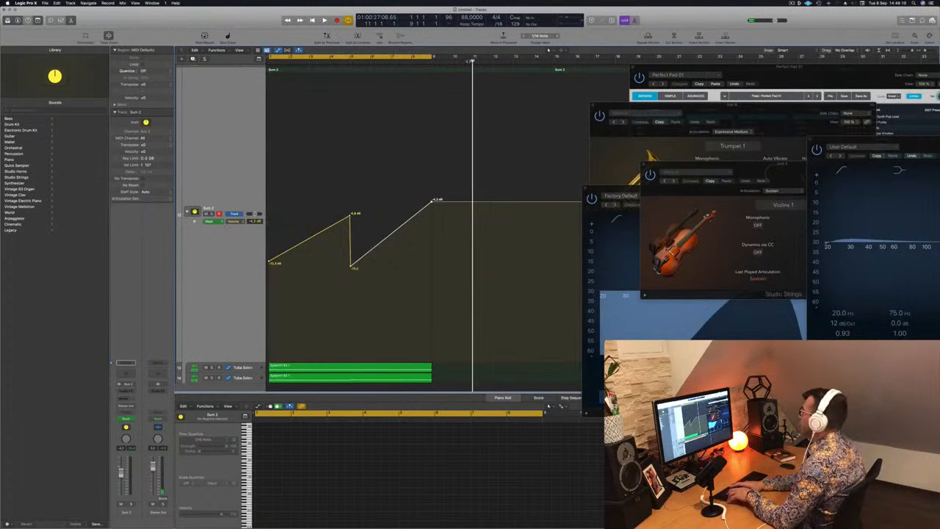
{"action": "key", "text": "super+r"}
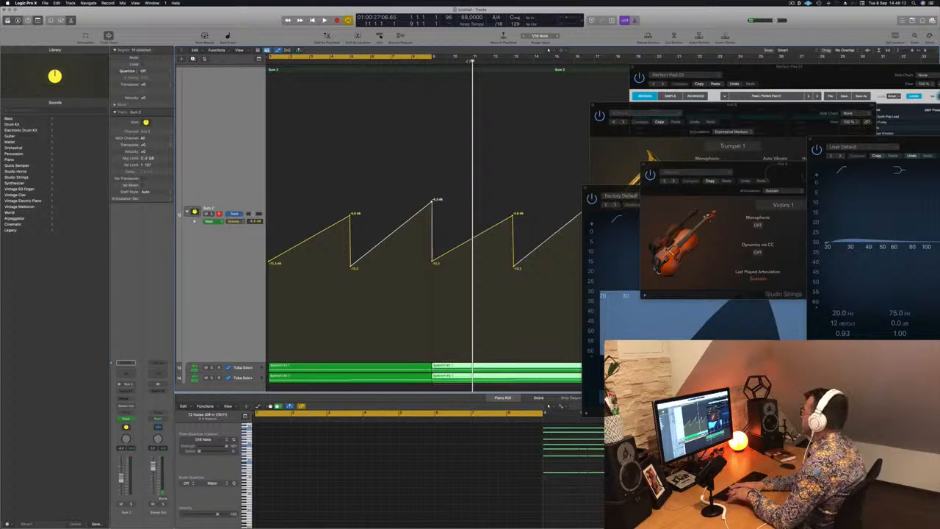
{"action": "scroll", "coordinate": [416, 65], "scroll_direction": "down", "scroll_amount": 5}
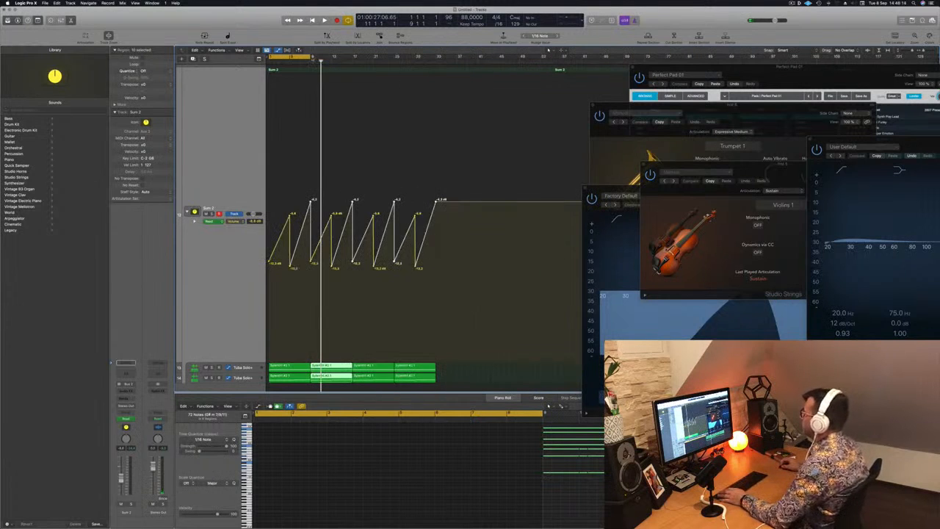
{"action": "left_click_drag", "start_coordinate": [312, 57], "coordinate": [437, 66]}
{"action": "key", "text": "space"}
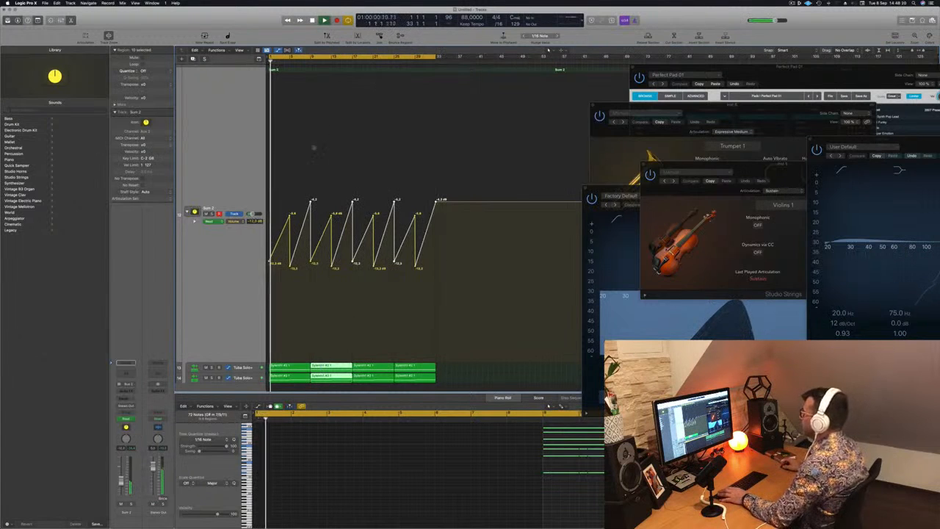
- Select the Sum 2 track and reposition the Alchemy window of Perfect Pad 01 in front of the other plug-in windows
{"action": "scroll", "coordinate": [381, 137], "scroll_direction": "up", "scroll_amount": 5}
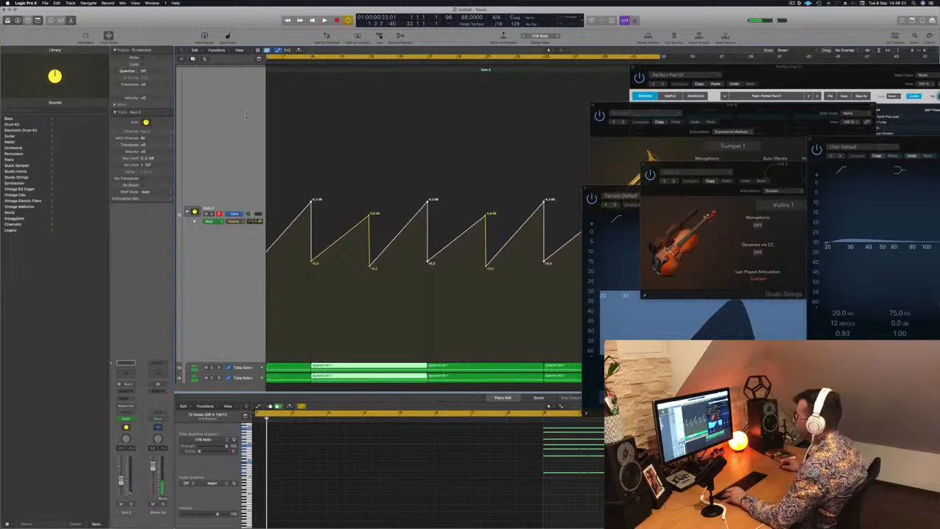
{"action": "left_click", "coordinate": [245, 116]}
{"action": "scroll", "coordinate": [245, 118], "scroll_direction": "down", "scroll_amount": 4}
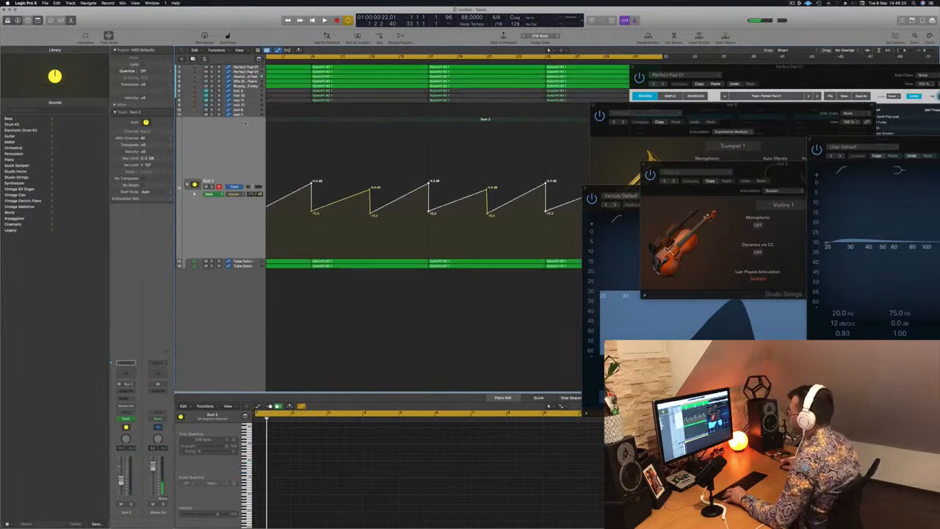
{"action": "scroll", "coordinate": [245, 122], "scroll_direction": "down", "scroll_amount": 2}
{"action": "scroll", "coordinate": [352, 137], "scroll_direction": "right", "scroll_amount": 3}
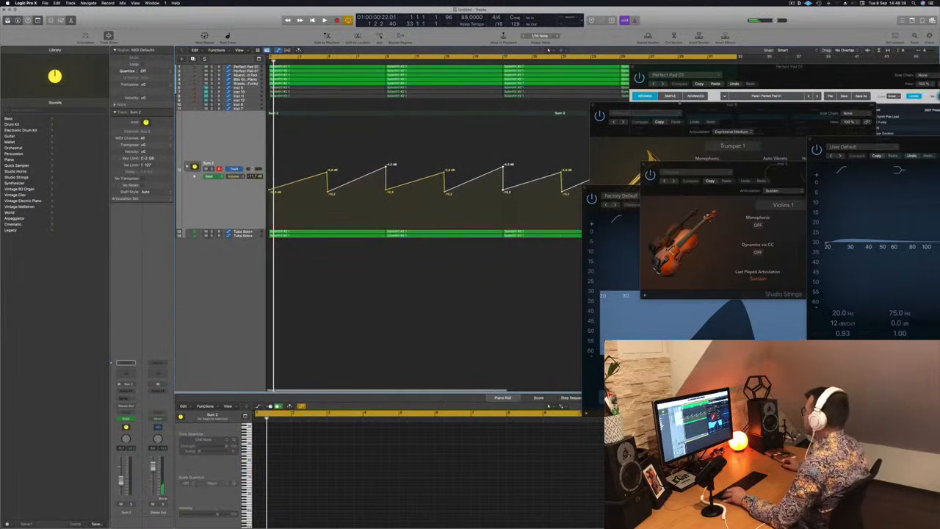
{"action": "left_click_drag", "start_coordinate": [617, 105], "coordinate": [653, 105]}
{"action": "left_click", "coordinate": [741, 78]}
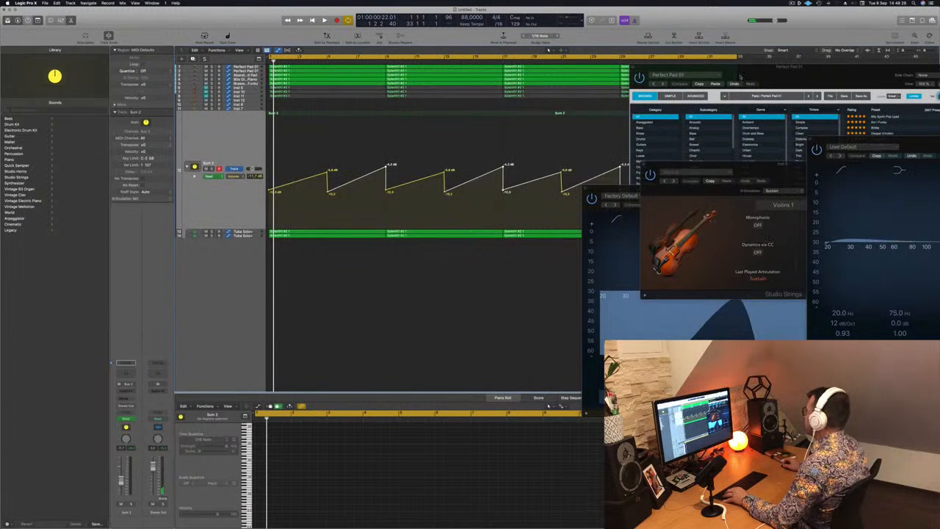
{"action": "left_click_drag", "start_coordinate": [742, 77], "coordinate": [746, 47]}
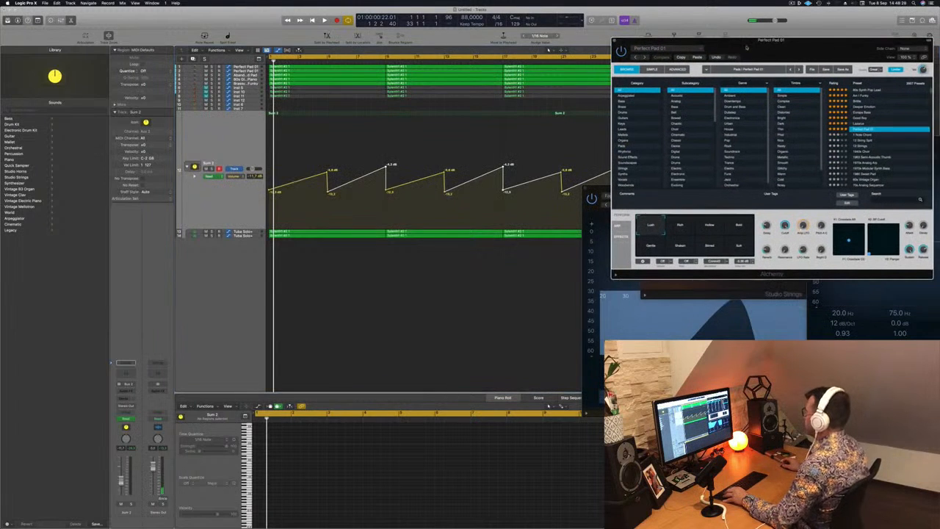
- Lower Sum 2's opening volume point to near silence and its bar 5 peak to about -13 dB, and play the result
{"action": "left_click", "coordinate": [241, 204]}
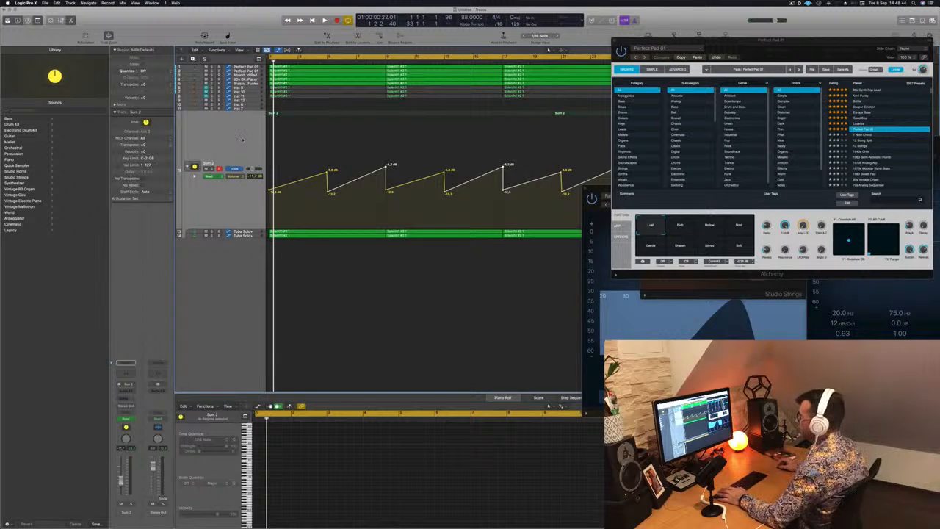
{"action": "key", "text": "space"}
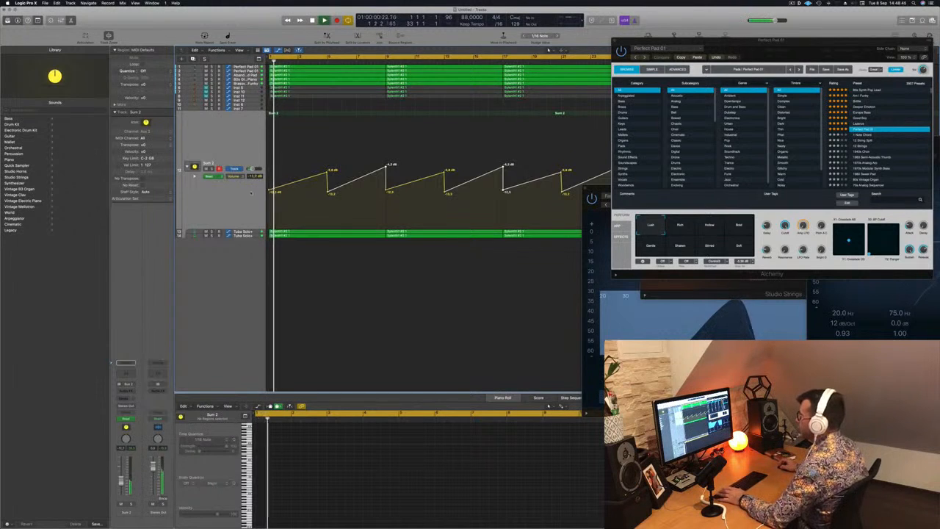
{"action": "left_click_drag", "start_coordinate": [271, 193], "coordinate": [271, 229]}
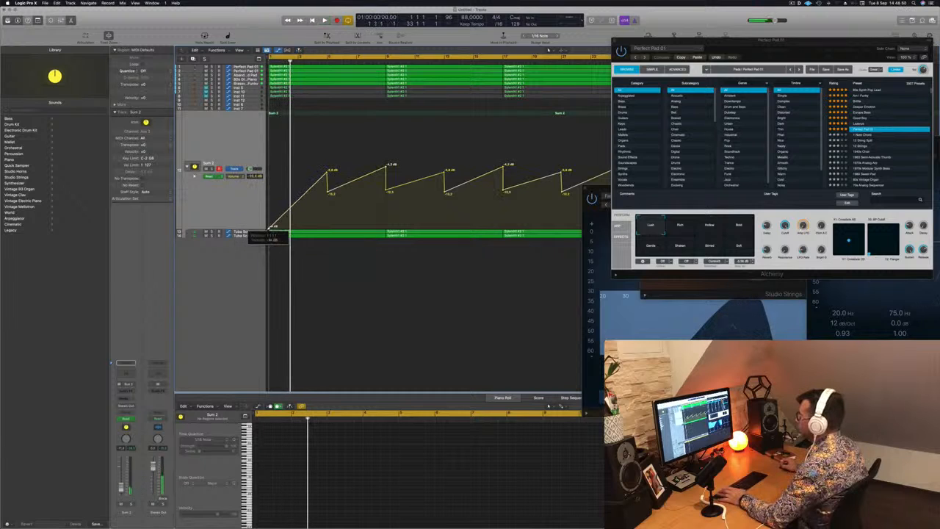
{"action": "left_click_drag", "start_coordinate": [327, 172], "coordinate": [327, 189]}
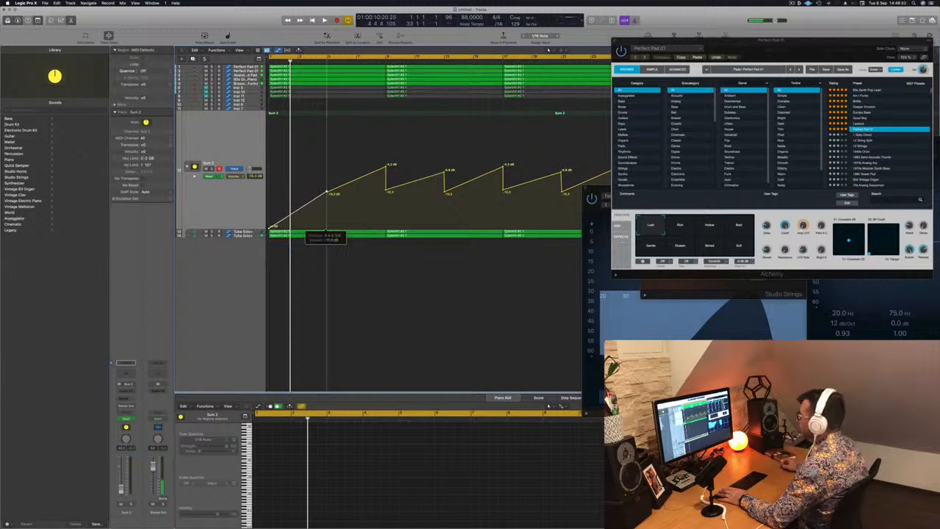
{"action": "key", "text": "space"}
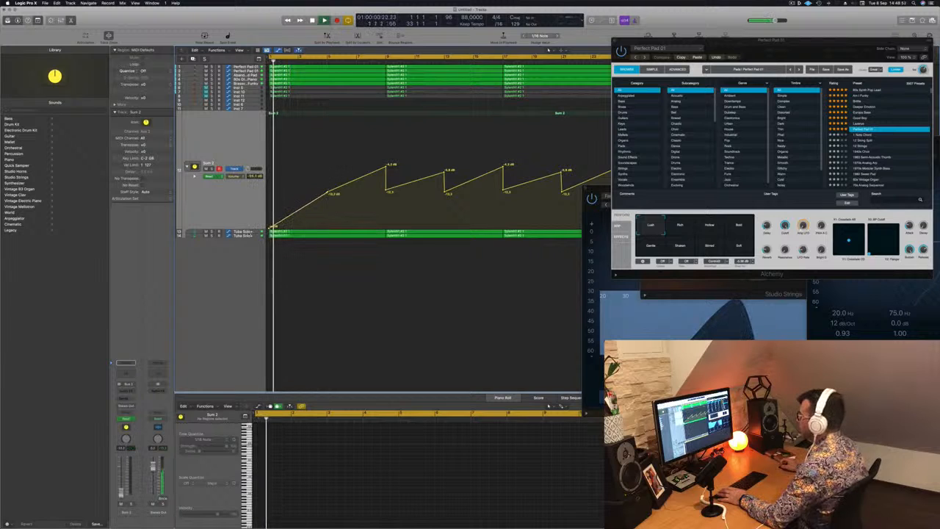
- Mute the first Perfect Pad 01 track and restart playback from the beginning
{"action": "left_click", "coordinate": [251, 231]}
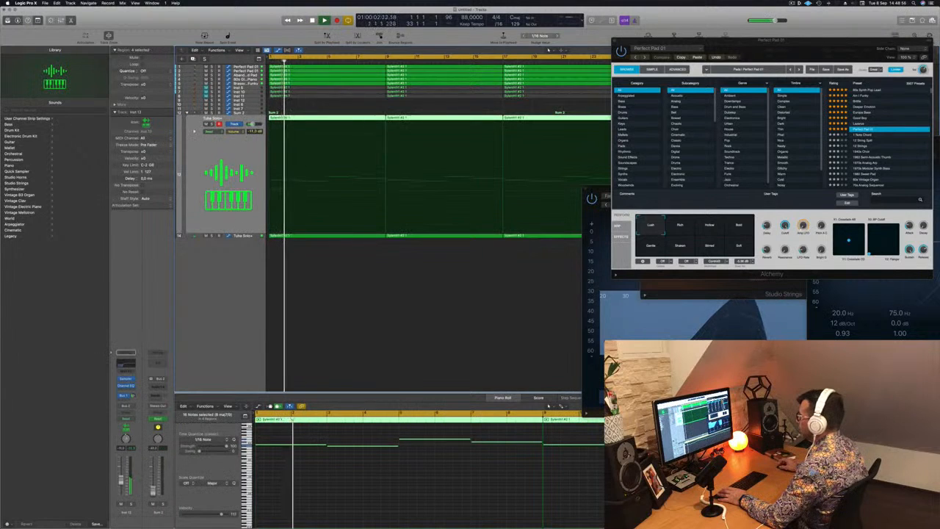
{"action": "left_click", "coordinate": [253, 114]}
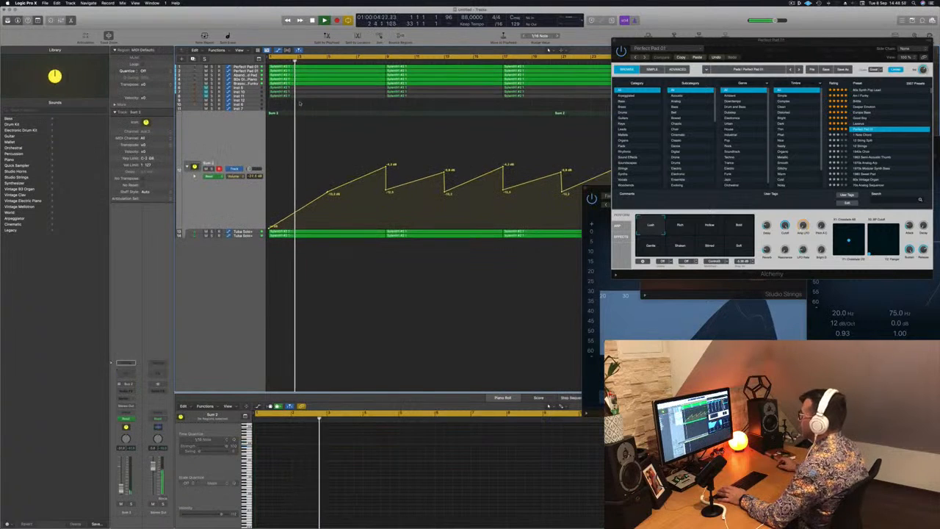
{"action": "left_click", "coordinate": [251, 67]}
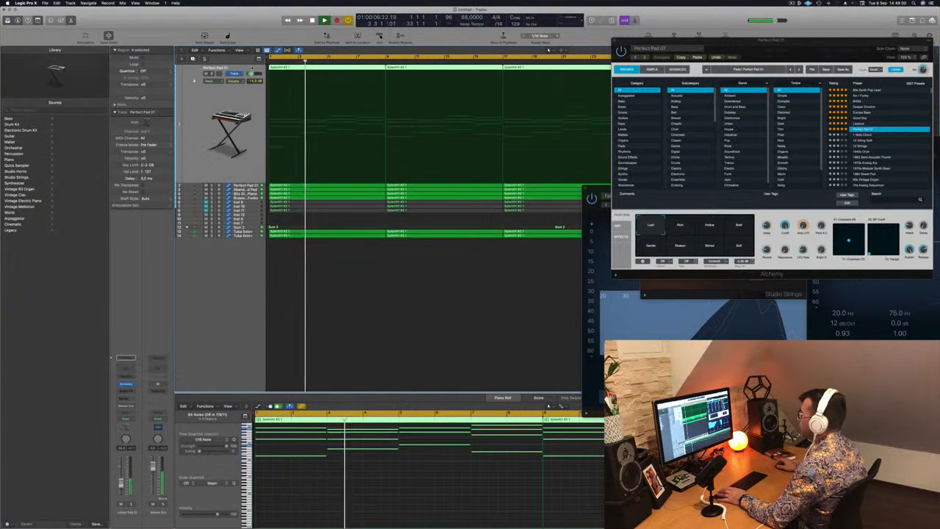
{"action": "key", "text": "Return"}
{"action": "left_click", "coordinate": [207, 74]}
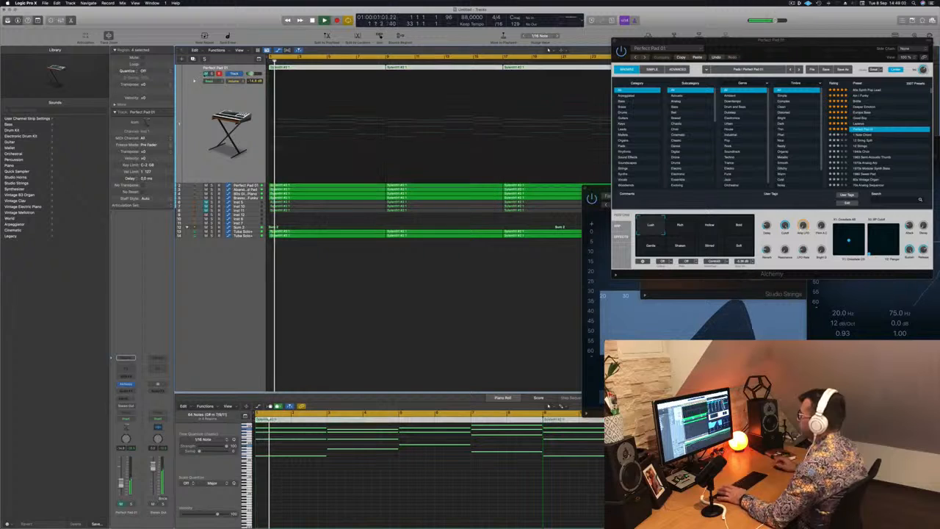
{"action": "key", "text": "Return"}
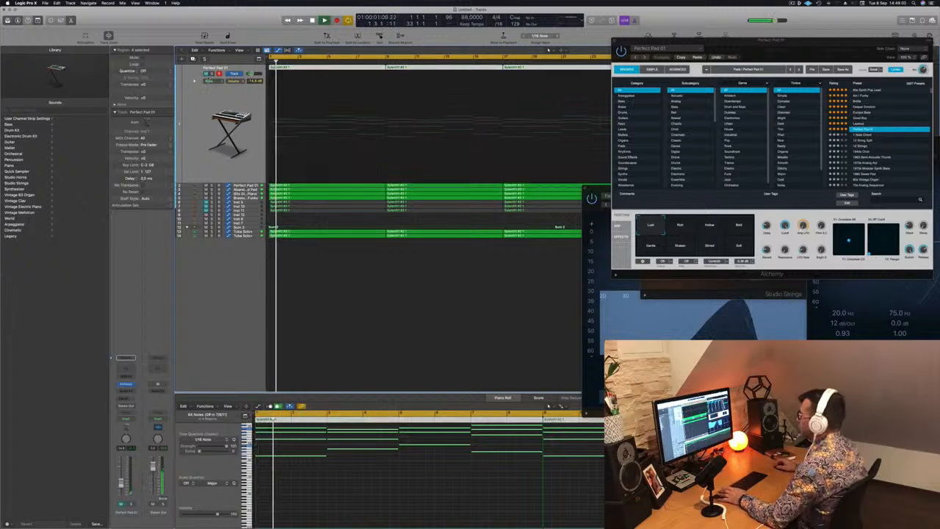
- Unmute the first Perfect Pad 01 track, delete its opening eight-bar region, and play from the beginning
{"action": "left_click", "coordinate": [207, 74]}
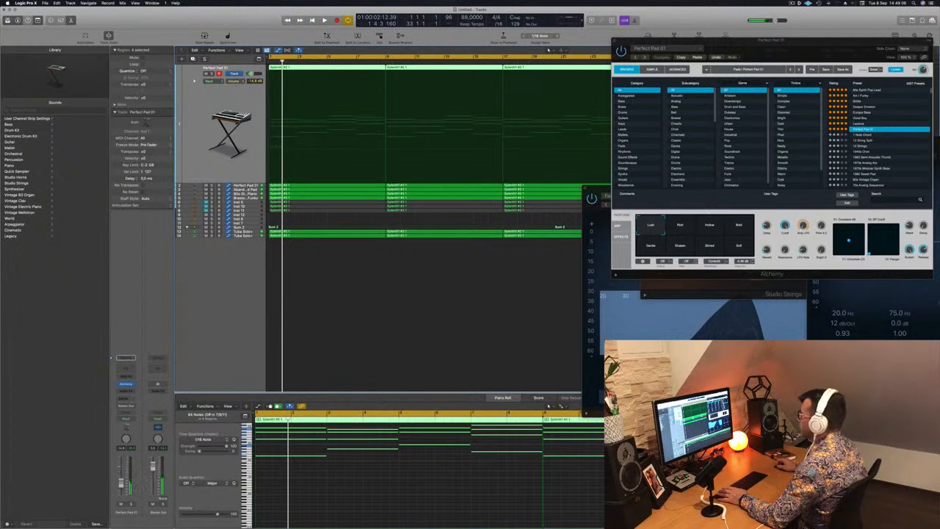
{"action": "left_click", "coordinate": [366, 205]}
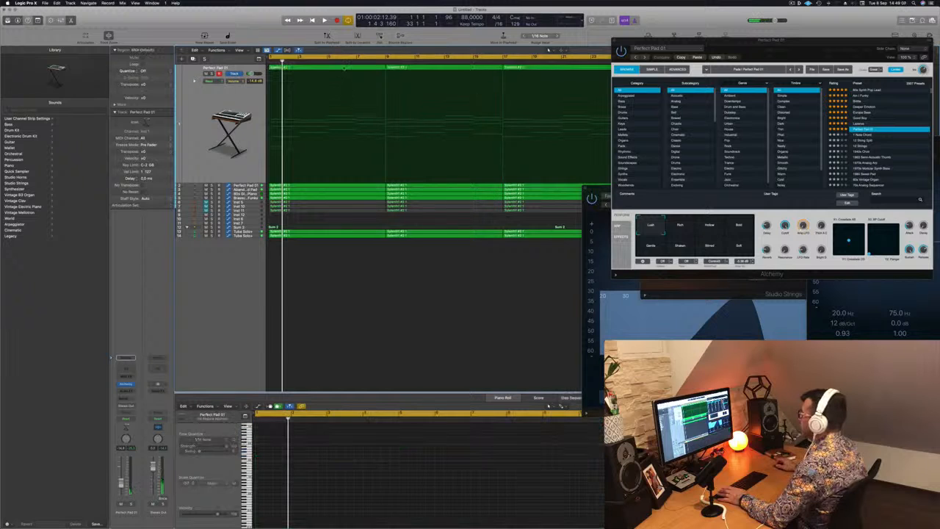
{"action": "left_click", "coordinate": [344, 67]}
{"action": "key", "text": "Delete"}
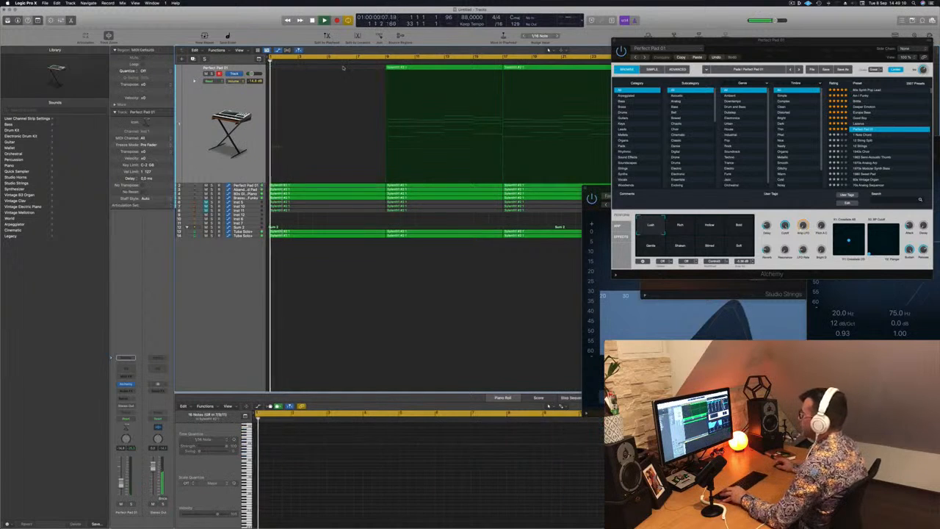
{"action": "scroll", "coordinate": [357, 234], "scroll_direction": "up", "scroll_amount": 5}
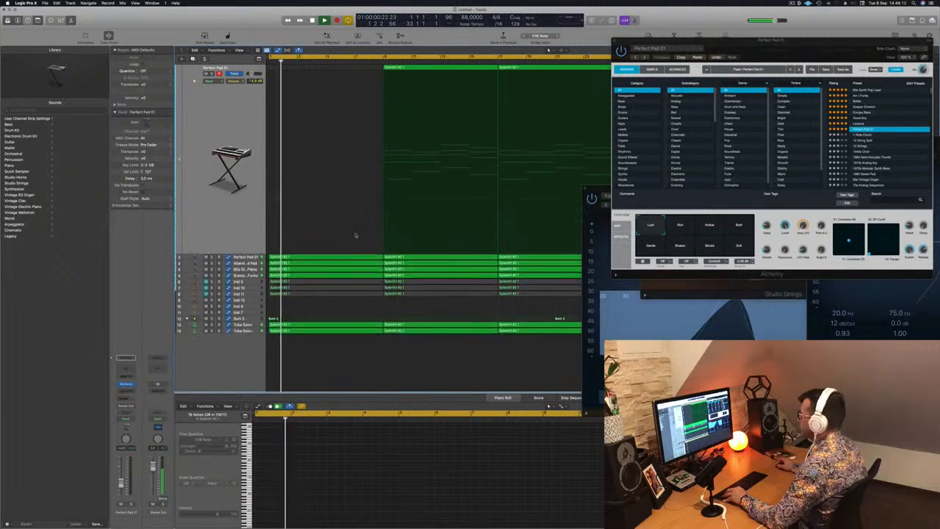
{"action": "key", "text": "super+z"}
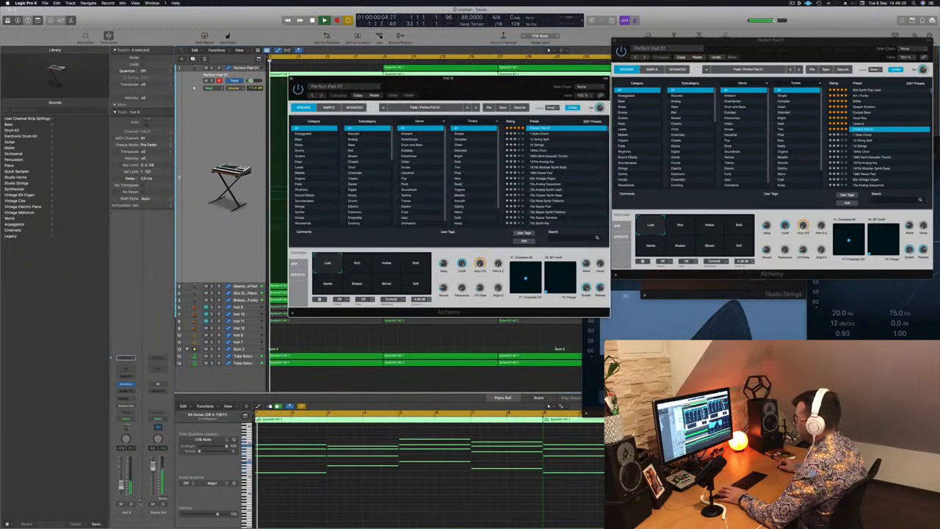
- Compare the mix with the second Perfect Pad 01 track muted and unmuted, and close that track's Alchemy window
{"action": "left_click", "coordinate": [121, 504]}
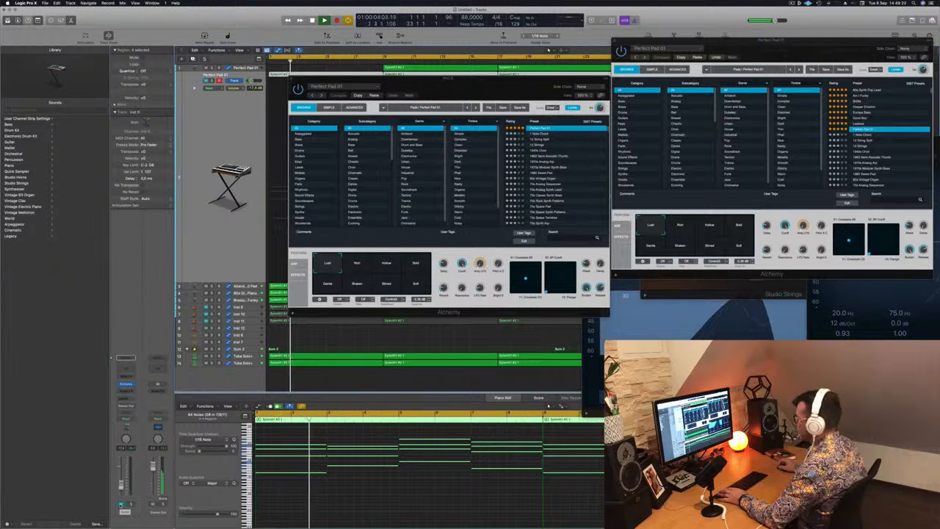
{"action": "left_click", "coordinate": [121, 504]}
{"action": "left_click", "coordinate": [292, 79]}
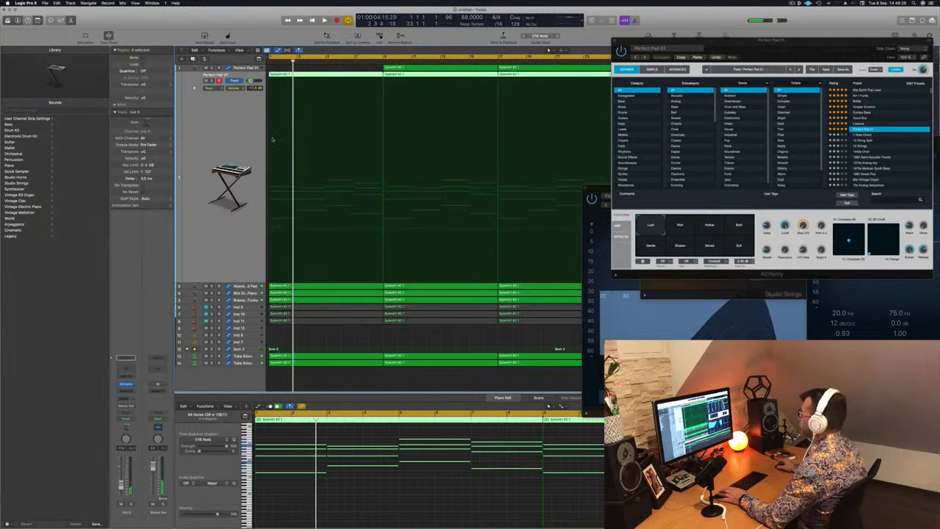
- Ramp the second Perfect Pad 01's volume from silence at bar 1 to about -17.5 dB at bar 9, and play it
{"action": "left_click", "coordinate": [384, 231]}
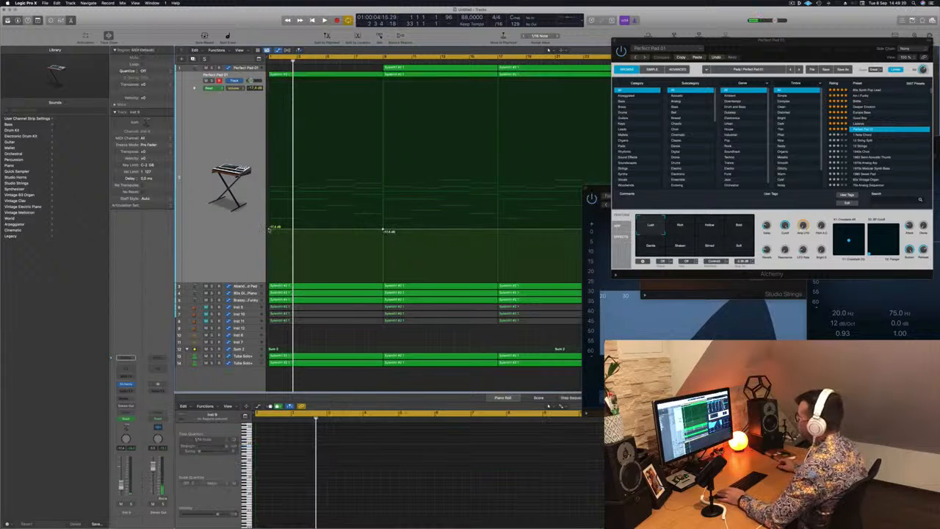
{"action": "key", "text": "space"}
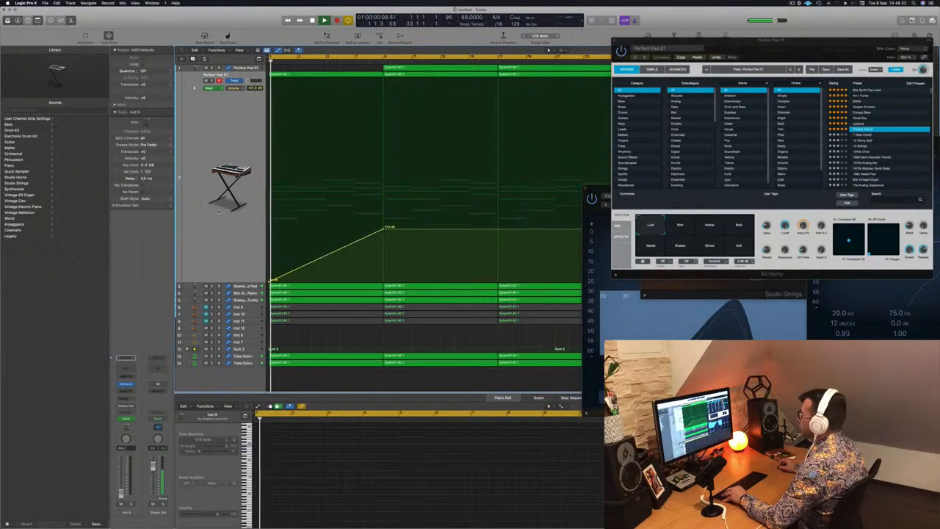
{"action": "scroll", "coordinate": [272, 217], "scroll_direction": "down", "scroll_amount": 8}
{"action": "scroll", "coordinate": [272, 216], "scroll_direction": "up", "scroll_amount": 6}
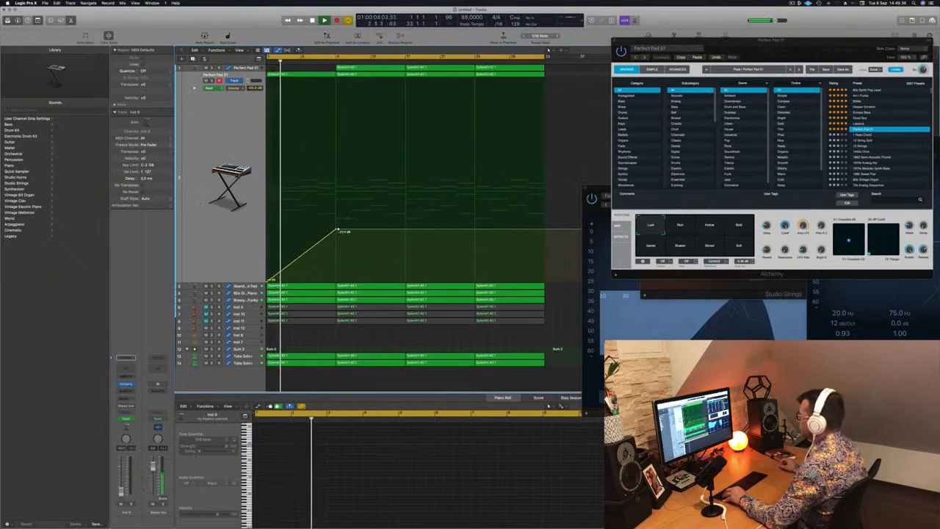
- Drop the second Perfect Pad 01's volume at bar 9, ramp it to about -16 dB at bar 17, and replay from the beginning
{"action": "left_click_drag", "start_coordinate": [338, 230], "coordinate": [341, 256]}
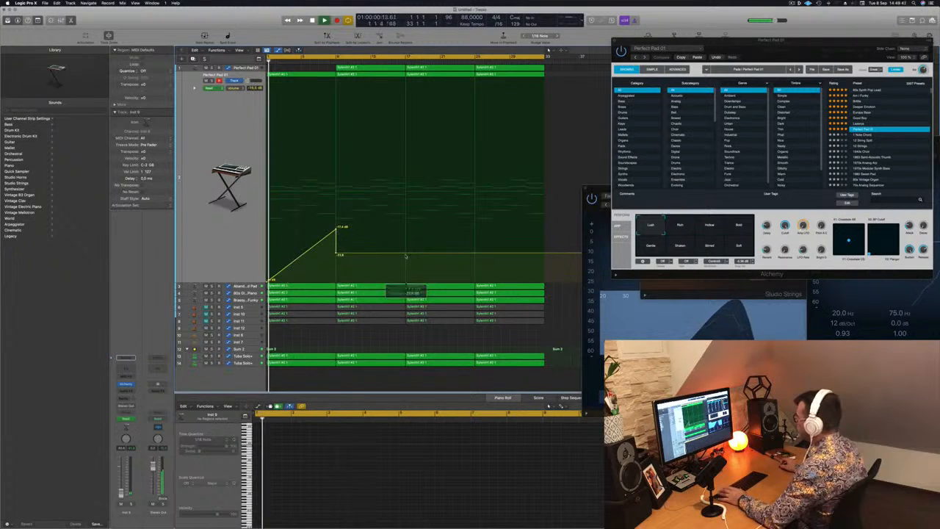
{"action": "left_click_drag", "start_coordinate": [405, 256], "coordinate": [406, 222]}
{"action": "key", "text": "Return"}
{"action": "key", "text": "super+Right"}
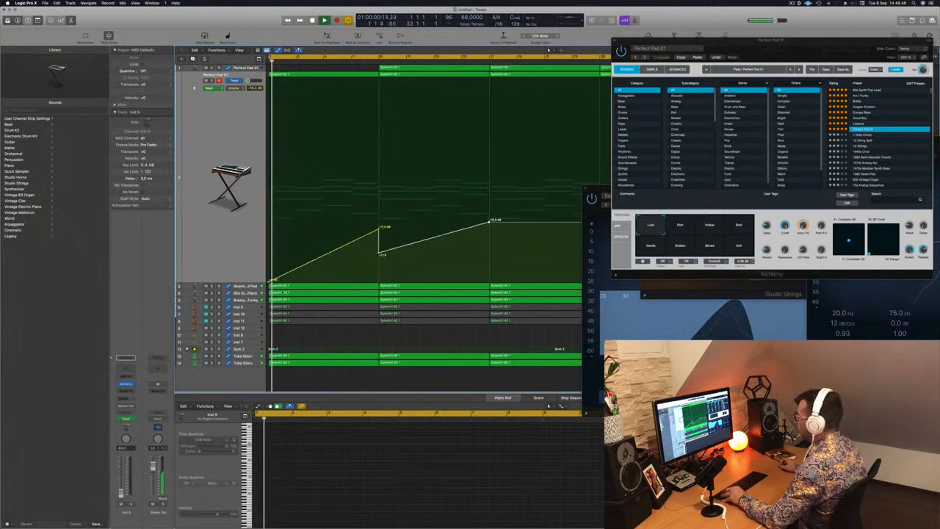
{"action": "scroll", "coordinate": [284, 293], "scroll_direction": "right", "scroll_amount": 1}
{"action": "scroll", "coordinate": [285, 293], "scroll_direction": "left", "scroll_amount": 1}
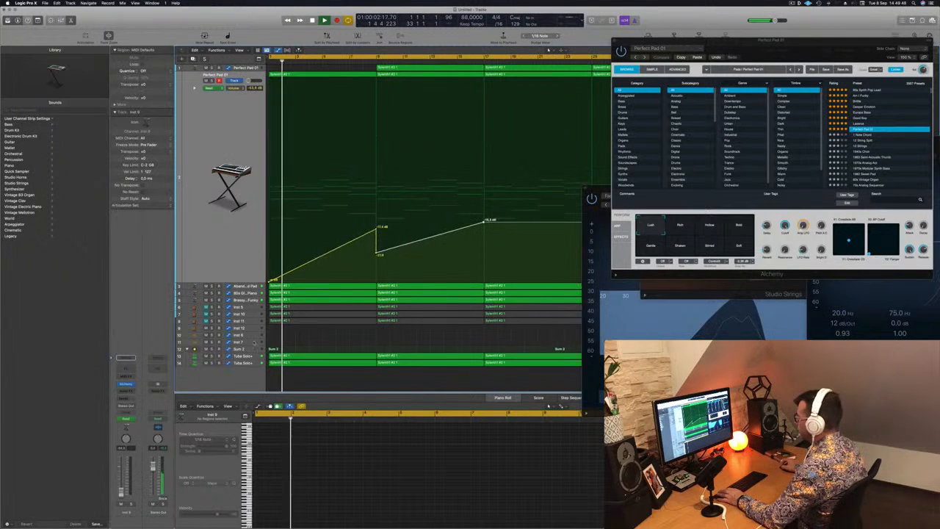
- Remove Sum 2's bar 5 volume point and lower its bar 9 peak to about -21 dB, dropping to silence after it
{"action": "left_click", "coordinate": [254, 350]}
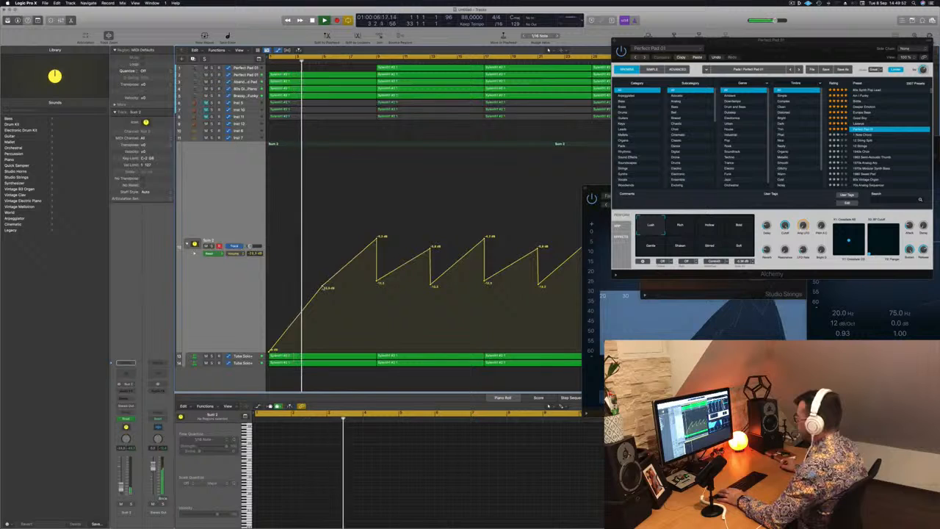
{"action": "left_click", "coordinate": [323, 287]}
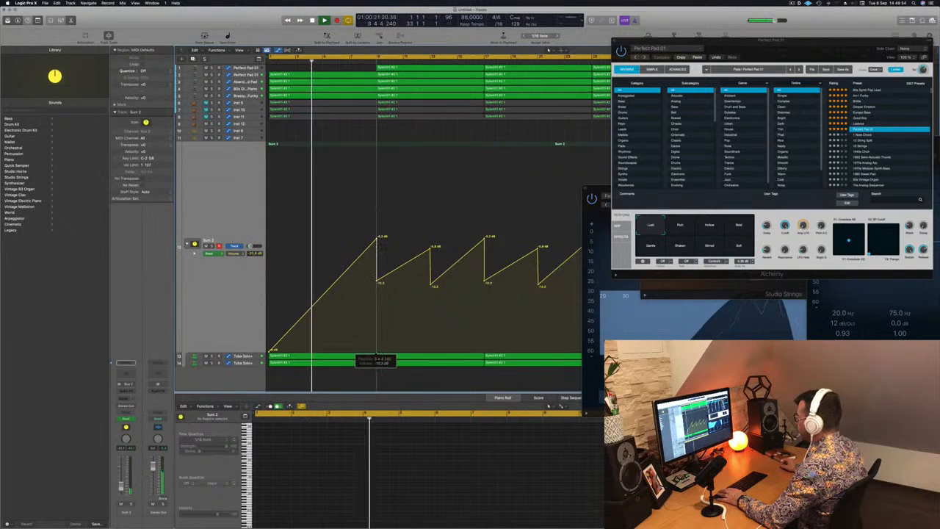
{"action": "left_click_drag", "start_coordinate": [379, 240], "coordinate": [377, 351]}
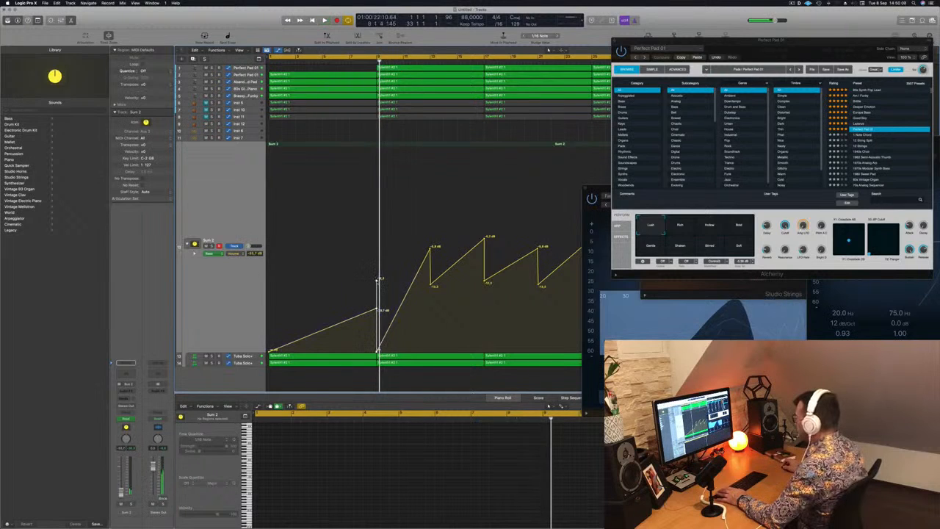
- Remove Sum 2's leftover volume point of about -13 dB at bar 9, align the drop to silence, and play from the beginning
{"action": "mouse_move", "coordinate": [378, 351]}
{"action": "left_mouse_down"}
{"action": "mouse_move", "coordinate": [395, 350]}
{"action": "mouse_move", "coordinate": [380, 350]}
{"action": "left_mouse_up"}
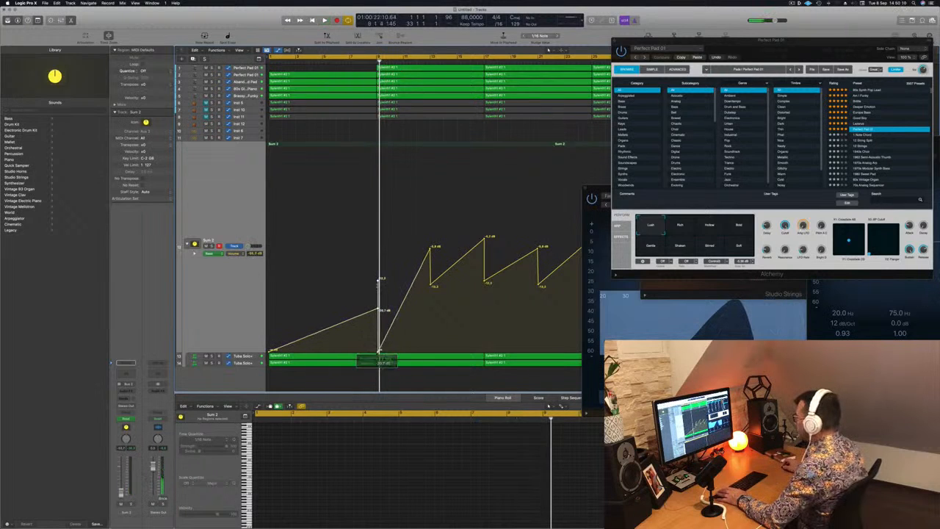
{"action": "left_click", "coordinate": [379, 282]}
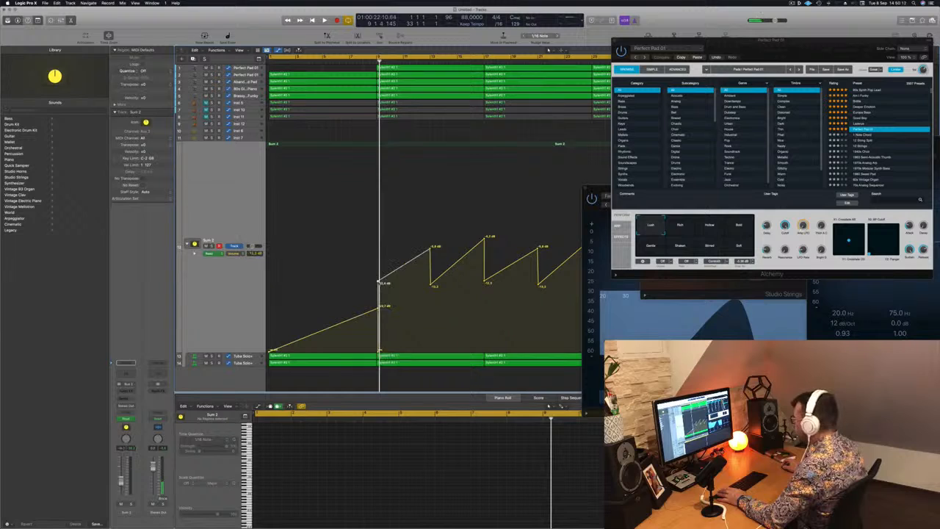
{"action": "left_click", "coordinate": [379, 283]}
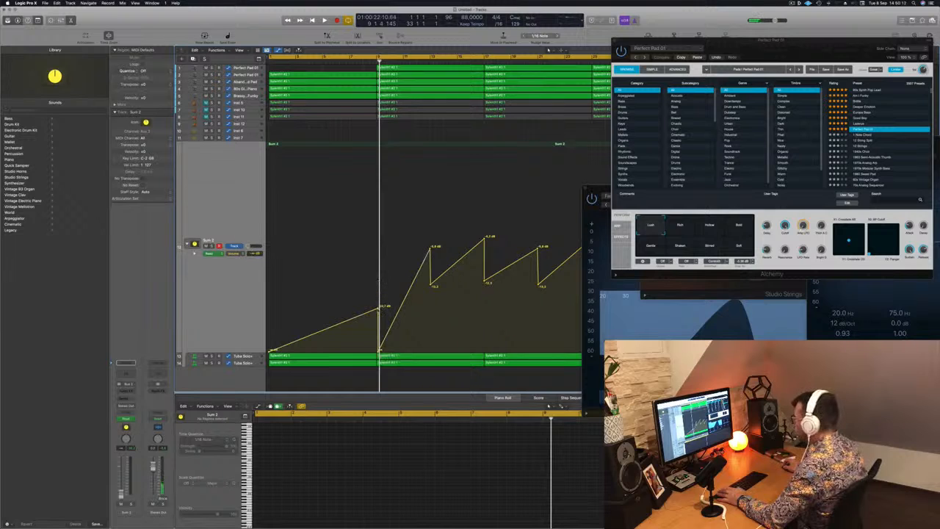
{"action": "left_click", "coordinate": [379, 351]}
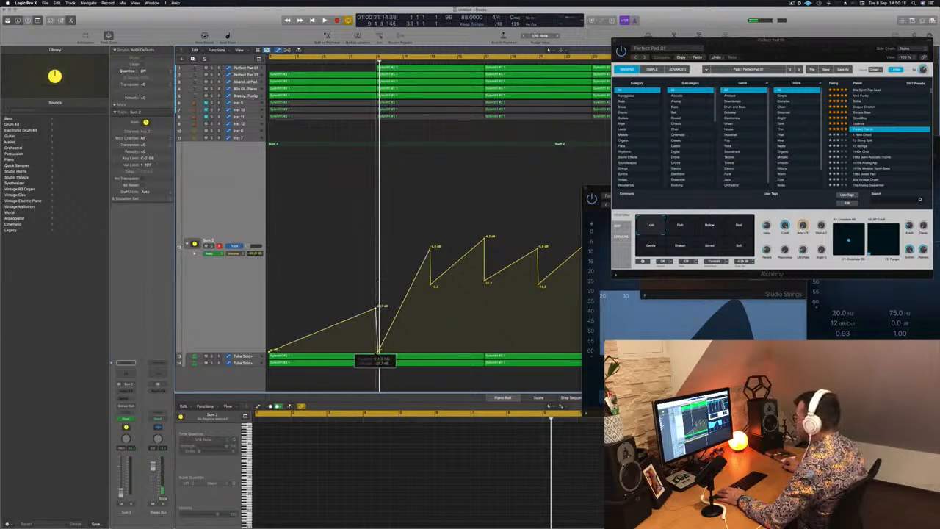
{"action": "key", "text": "Return"}
{"action": "key", "text": "space"}
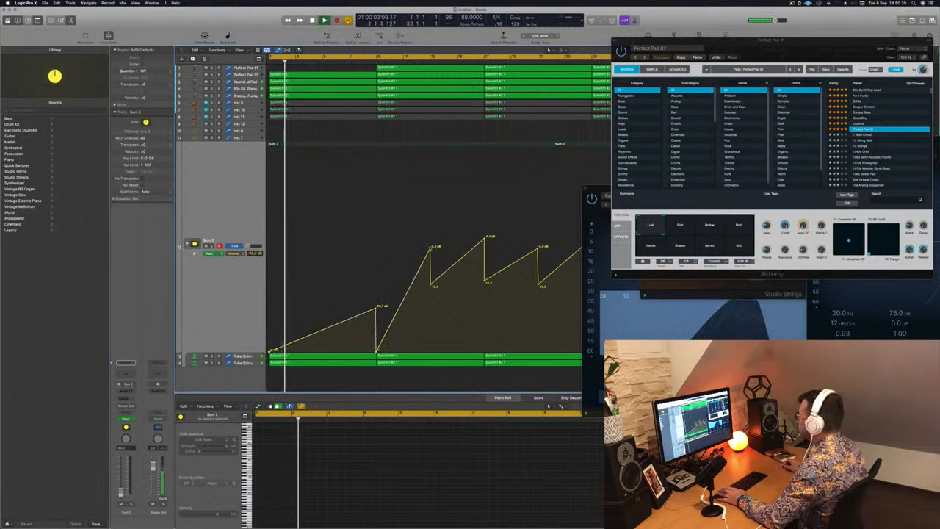
- Replace Sum 2's swells at bars 13 and 17 with one ramp from silence at bar 9 to about -17 dB at bar 17, and replay it
{"action": "left_click", "coordinate": [431, 249]}
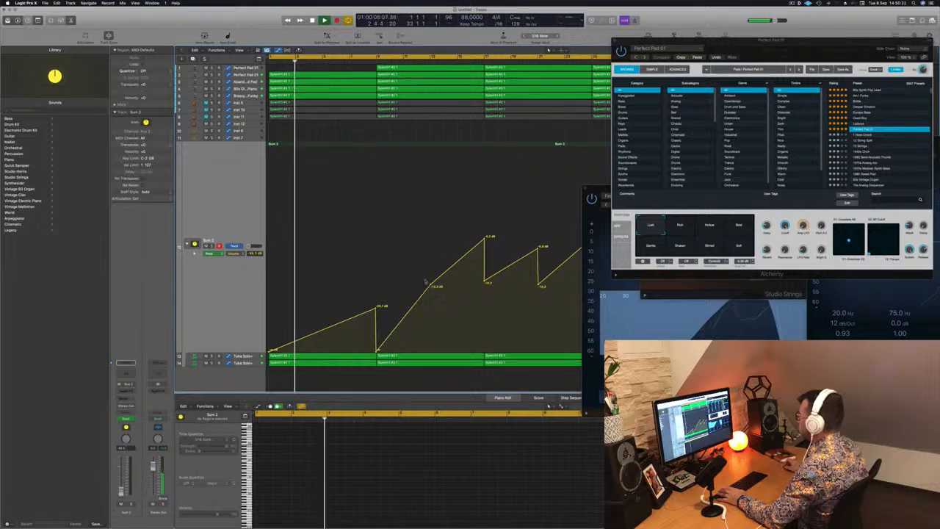
{"action": "left_click_drag", "start_coordinate": [434, 285], "coordinate": [485, 298]}
{"action": "key", "text": "super+Left"}
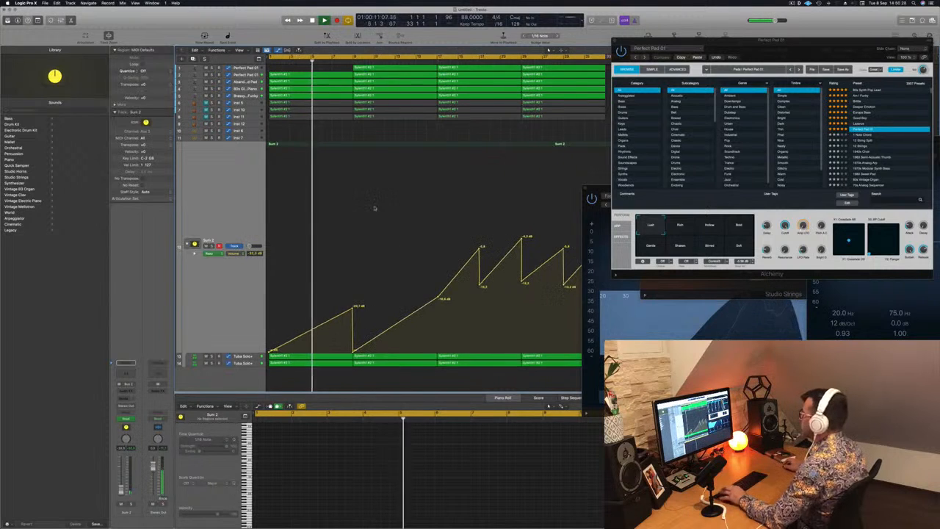
{"action": "key", "text": "Return"}
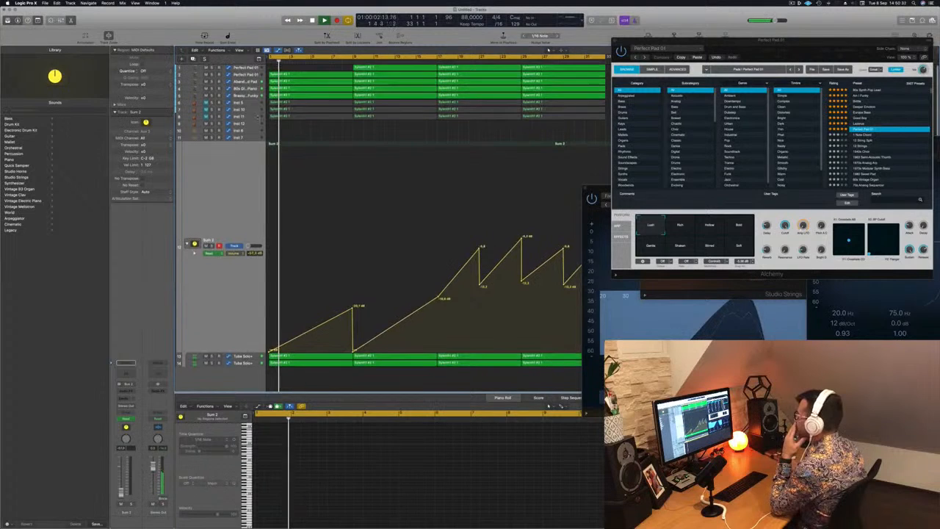
- Listen to the Brassy and Funky track in solo, turn solo off, and restart playback from the beginning
{"action": "left_click", "coordinate": [250, 95]}
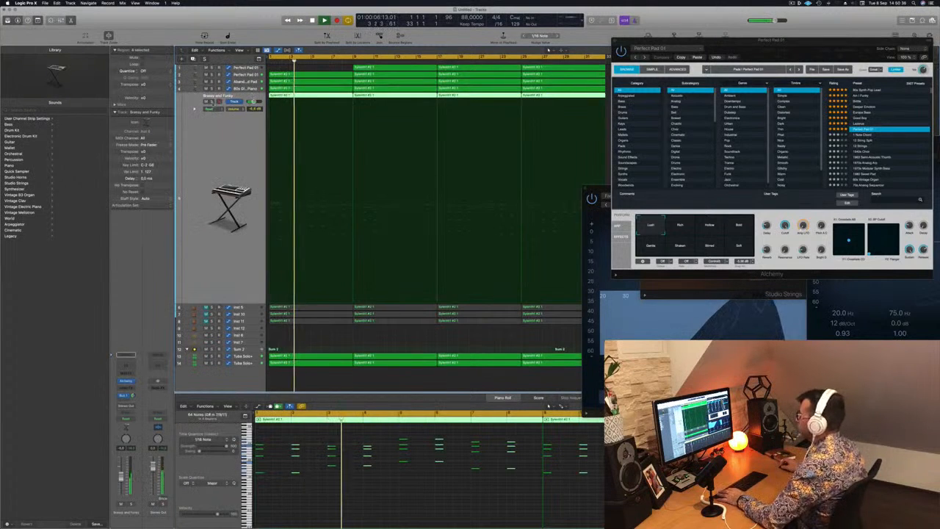
{"action": "left_click", "coordinate": [212, 103]}
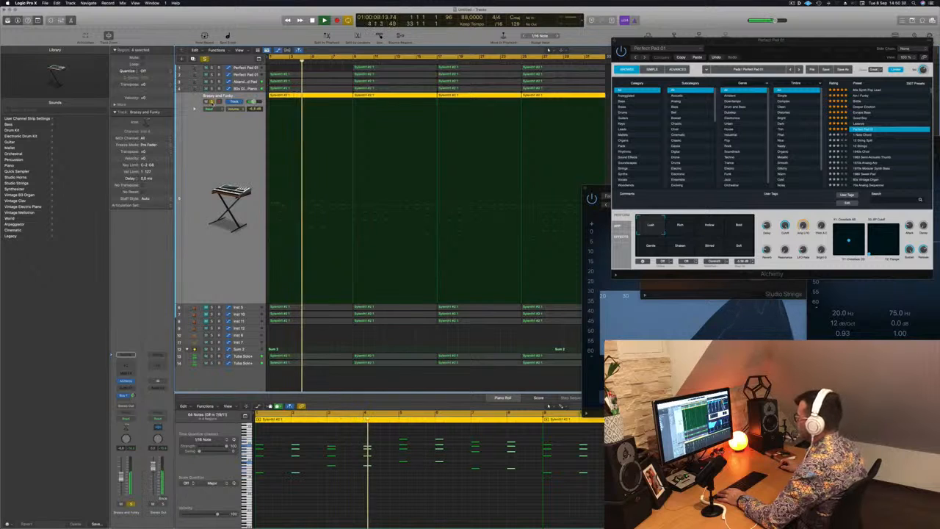
{"action": "left_click", "coordinate": [212, 102]}
{"action": "key", "text": "Return"}
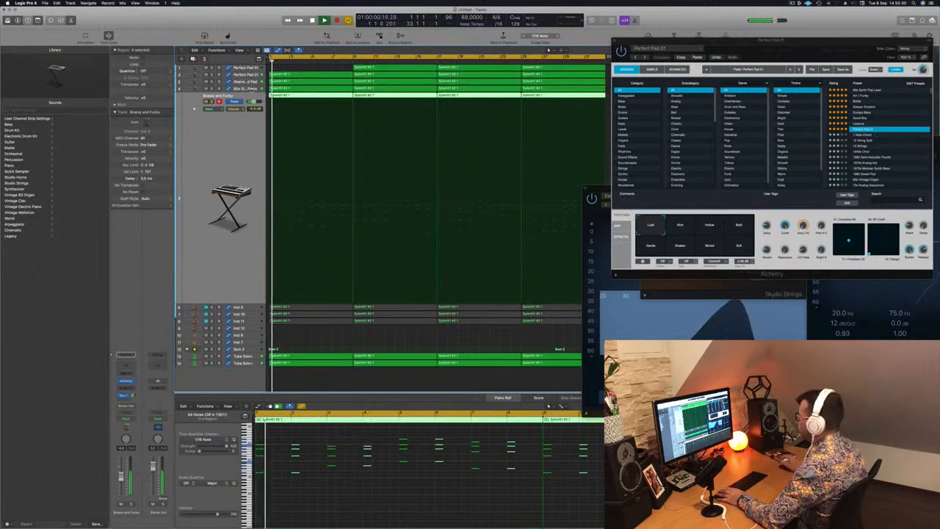
- Stretch the 80s Glassy Electric Piano's opening high-cut sweep over eight bars, lowering its start and removing the peak before the bar 9 sweep
{"action": "key", "text": "Up"}
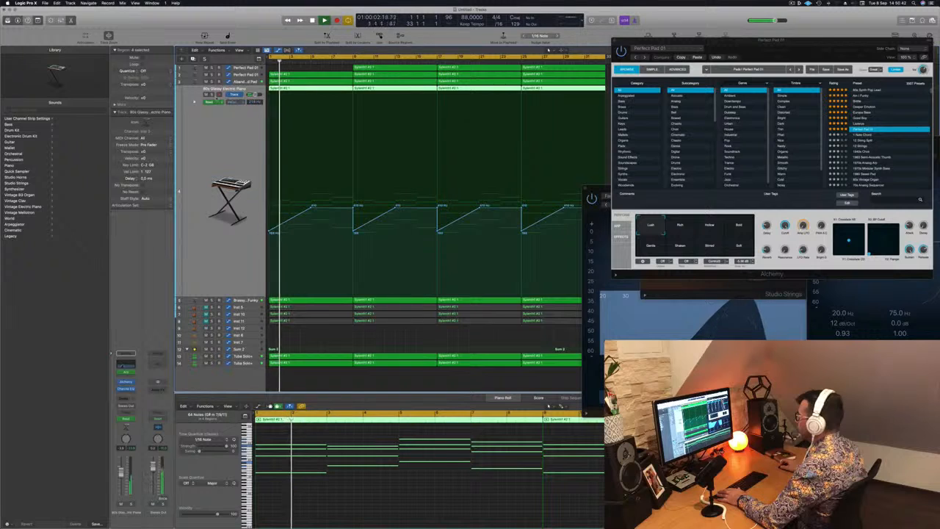
{"action": "key", "text": "Return"}
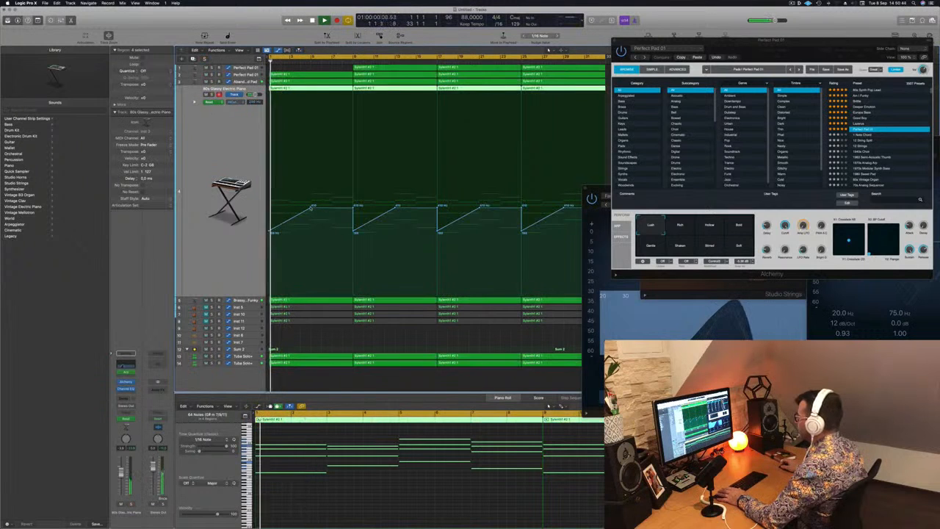
{"action": "left_click", "coordinate": [311, 206]}
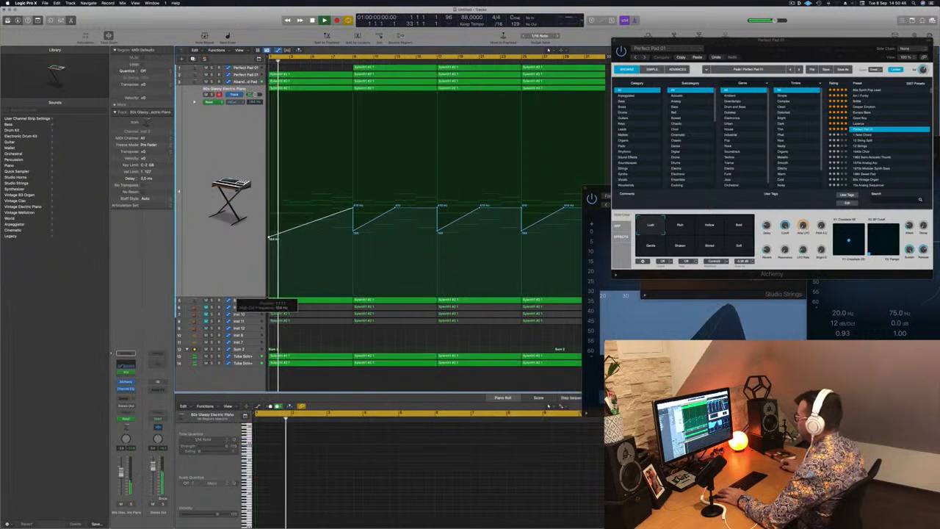
{"action": "left_click_drag", "start_coordinate": [269, 244], "coordinate": [269, 258]}
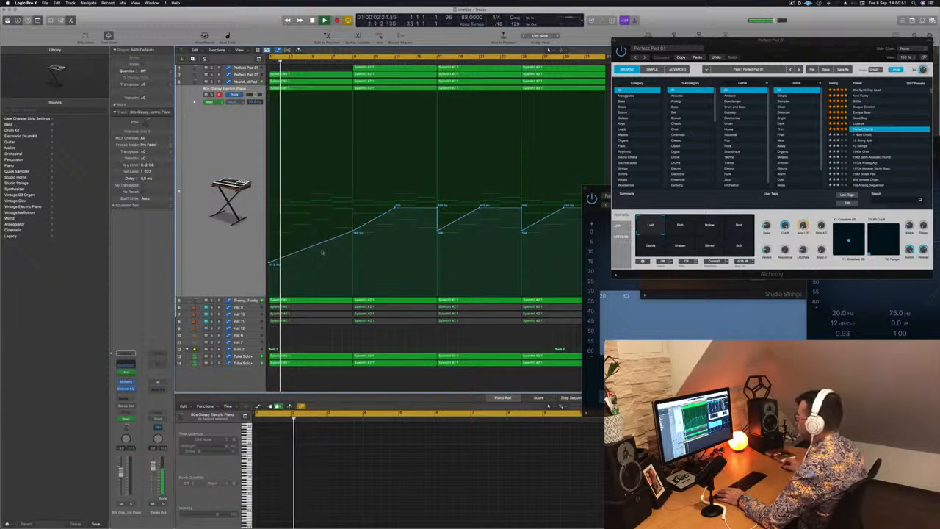
{"action": "left_click", "coordinate": [353, 208]}
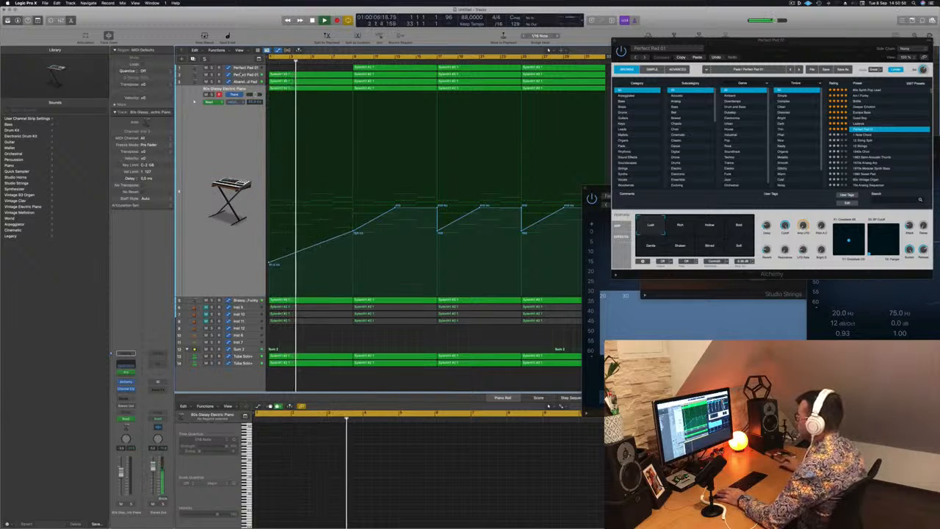
- Review the second Perfect Pad 01's volume automation and the full length of the Abandoned Pad track during playback
{"action": "left_click", "coordinate": [241, 74]}
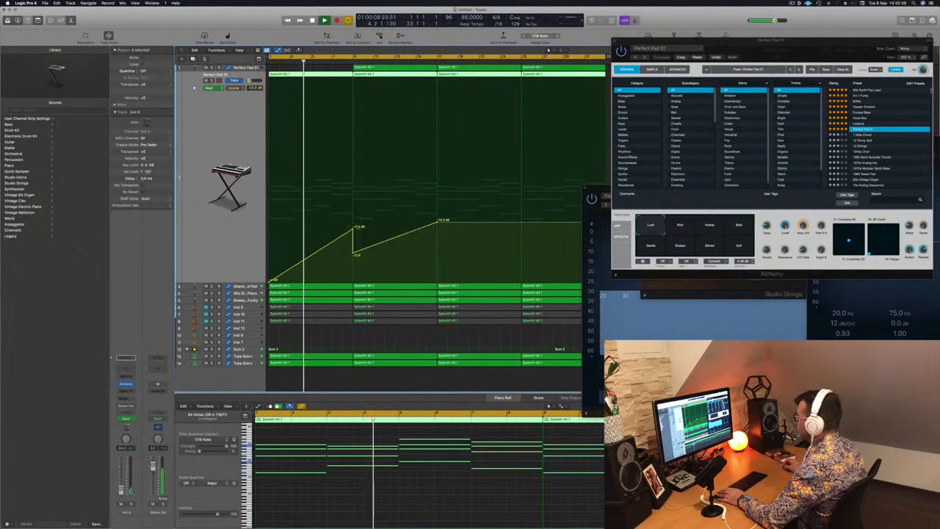
{"action": "left_click", "coordinate": [247, 286]}
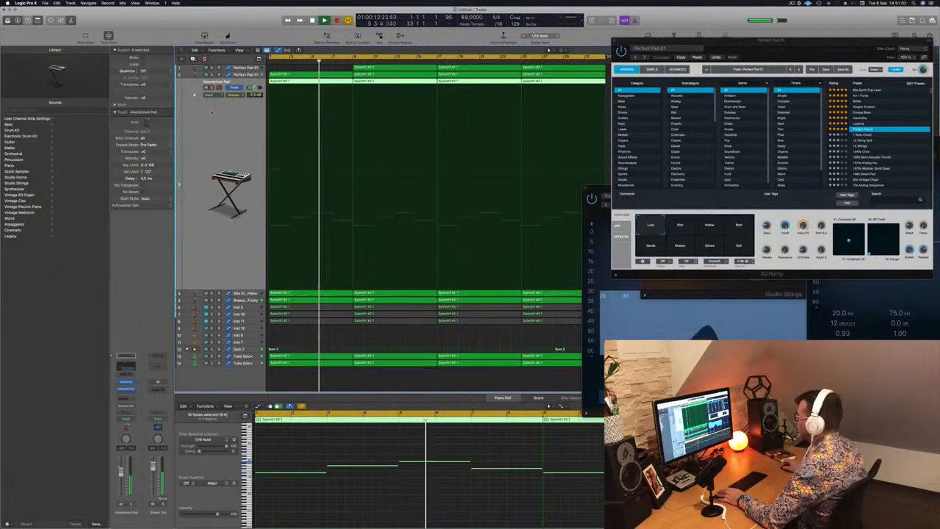
{"action": "key", "text": "super+Left"}
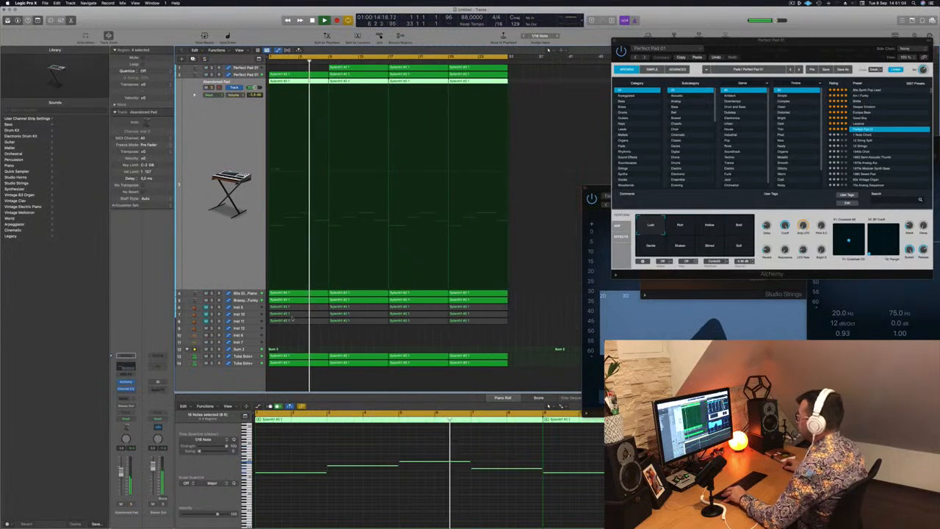
- Delete the Inst 5, Inst 10 and Inst 11 regions before bar 17 so these parts enter at bar 17
{"action": "left_click_drag", "start_coordinate": [287, 336], "coordinate": [302, 310]}
{"action": "key", "text": "Delete"}
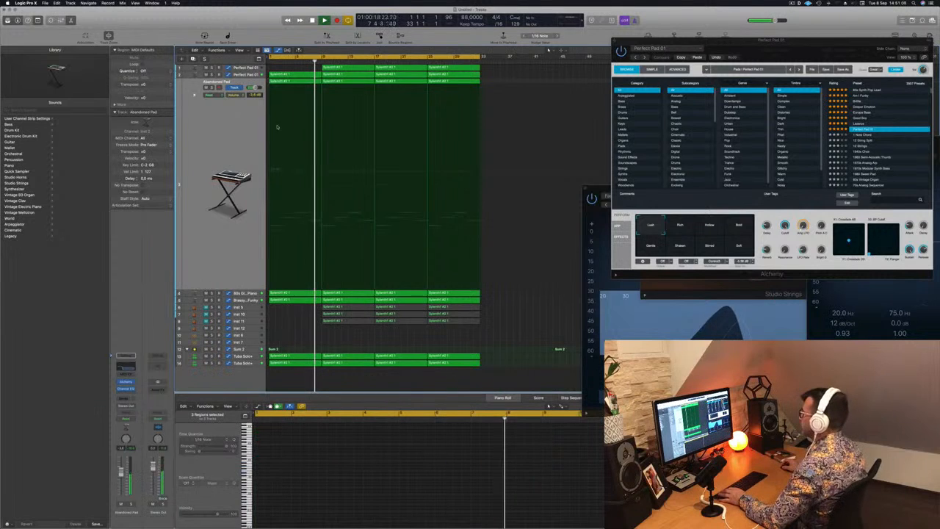
{"action": "left_click_drag", "start_coordinate": [341, 334], "coordinate": [351, 312]}
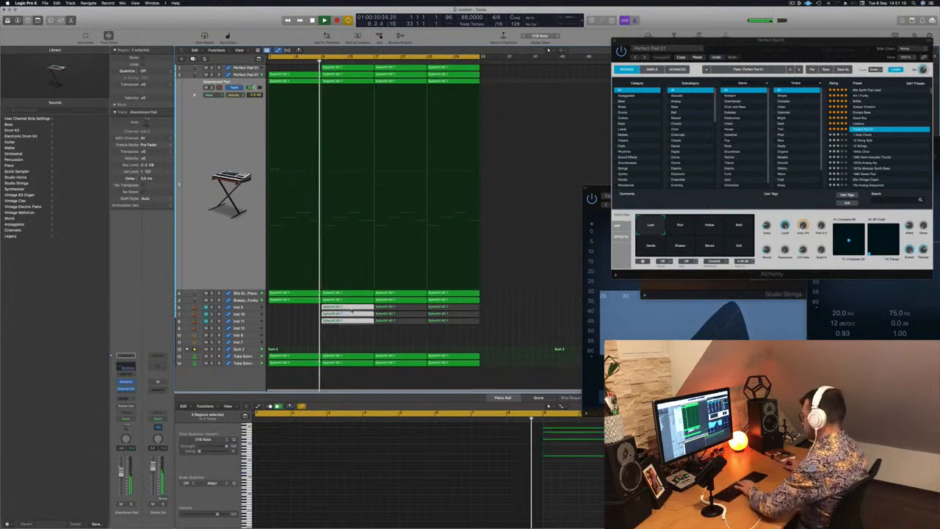
{"action": "key", "text": "Delete"}
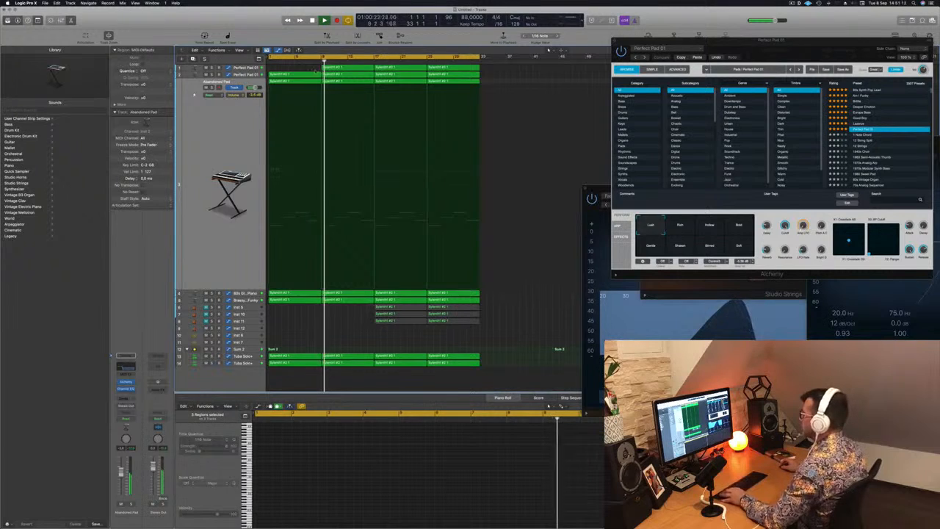
- Duplicate the first Perfect Pad 01 track as an empty track and open the Musical Typing keyboard clear of the arrangement
{"action": "left_click", "coordinate": [248, 66]}
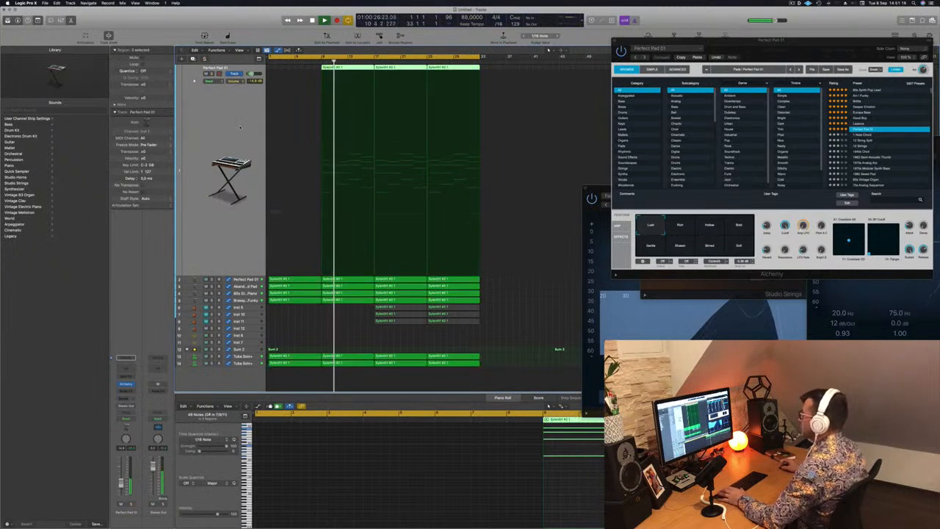
{"action": "key", "text": "super+d"}
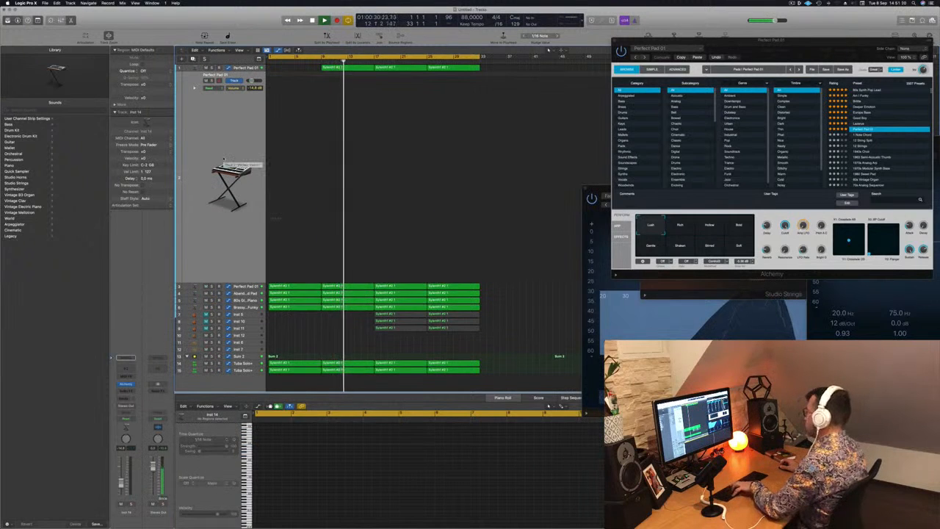
{"action": "key", "text": "super+k"}
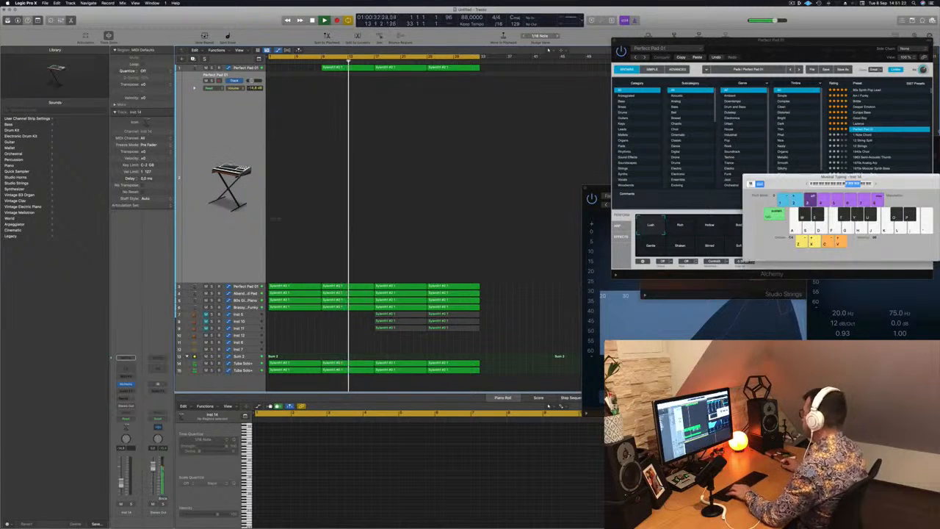
{"action": "left_click_drag", "start_coordinate": [904, 180], "coordinate": [797, 187]}
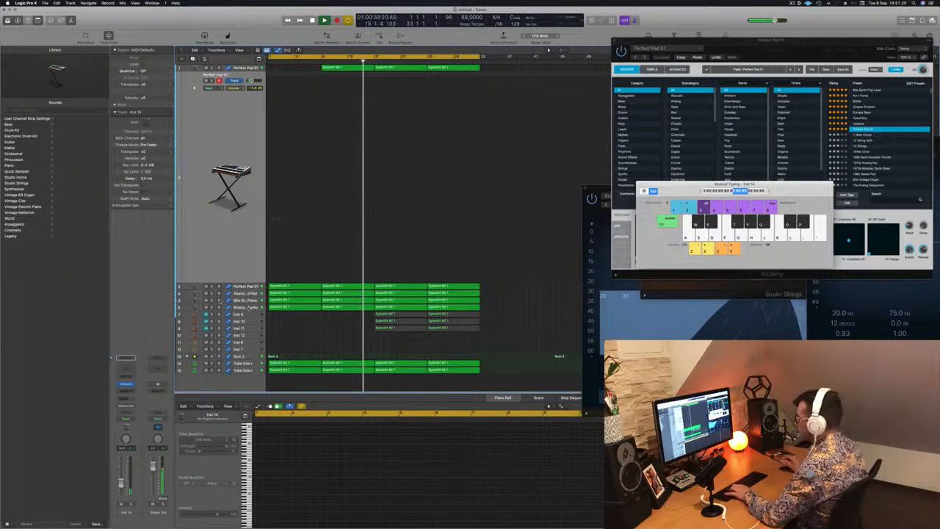
- Duplicate the Brassy and Funky track as an empty track and try a note on the copy
{"action": "left_click", "coordinate": [249, 308]}
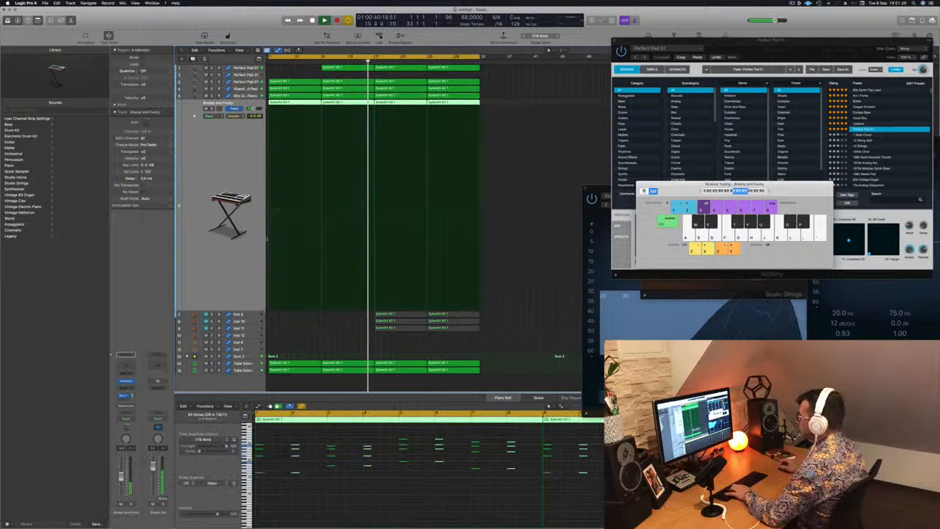
{"action": "left_click", "coordinate": [258, 228]}
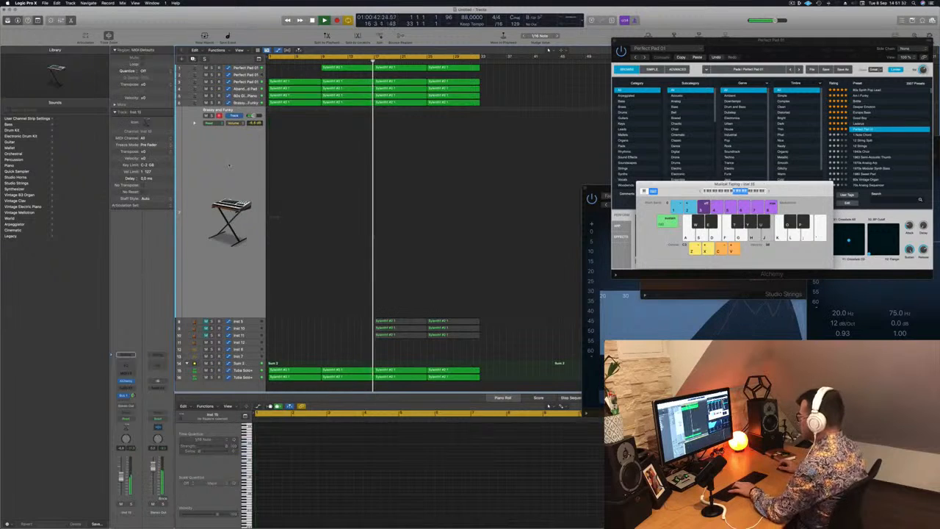
{"action": "key", "text": "k"}
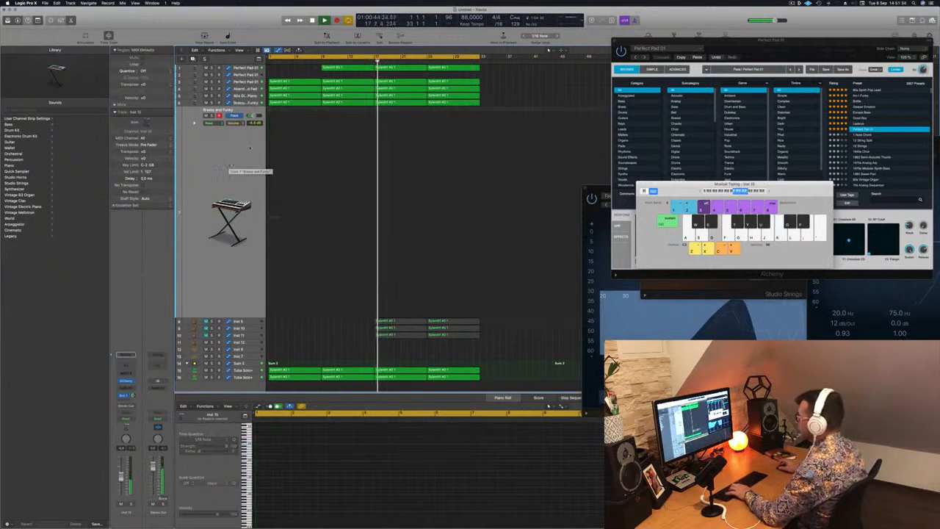
- Examine the chords in the first Brassy and Funky region and try single notes over the playing arrangement
{"action": "left_click", "coordinate": [286, 103]}
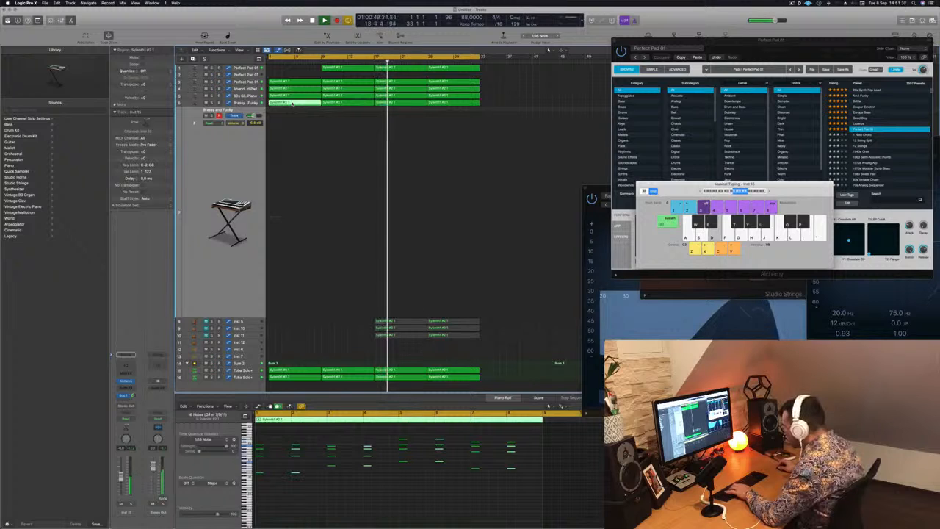
{"action": "key", "text": "f"}
{"action": "key", "text": "f"}
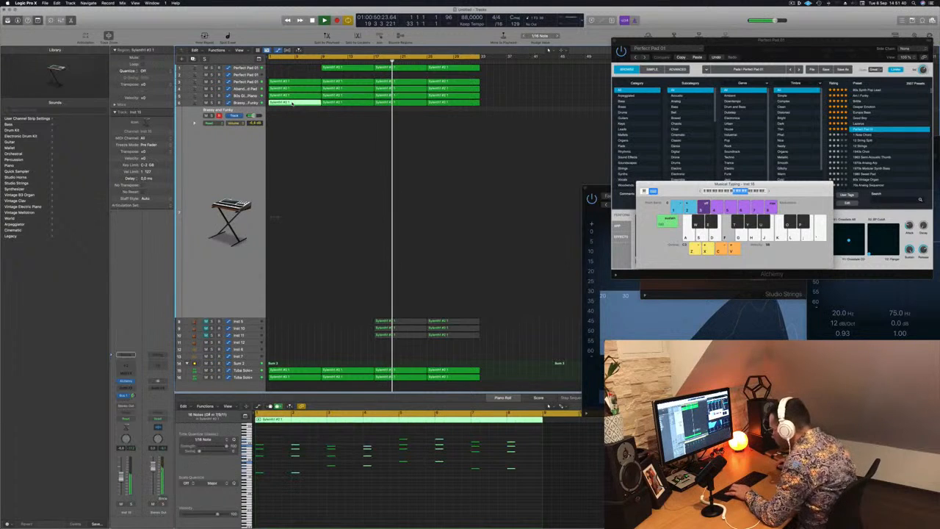
{"action": "key", "text": "y"}
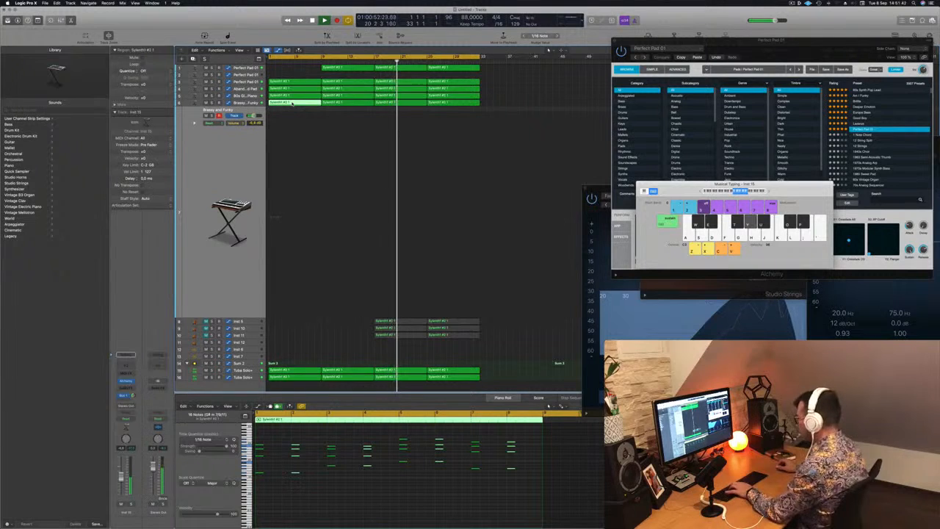
{"action": "key", "text": "i"}
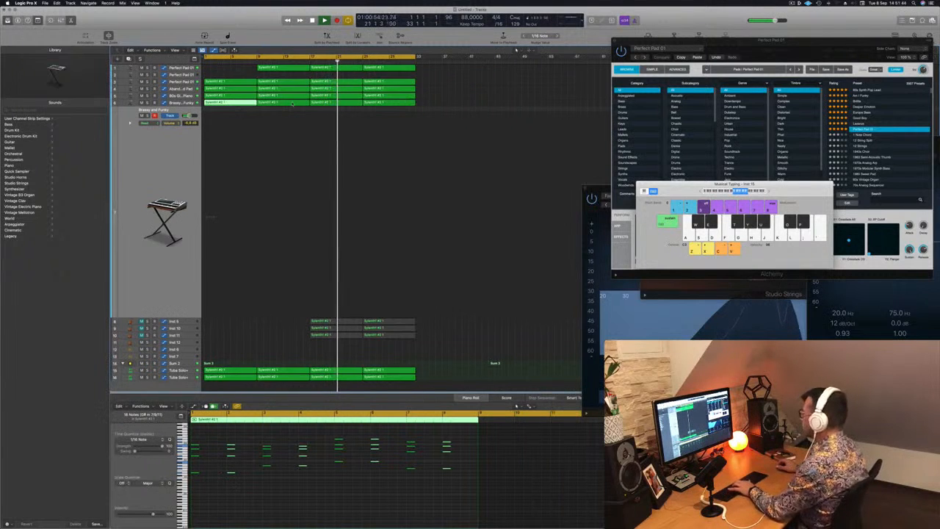
- Rehearse a high melody on the duplicated Brassy and Funky track with Musical Typing while the arrangement plays
{"action": "key", "text": "p"}
{"action": "key", "text": "o"}
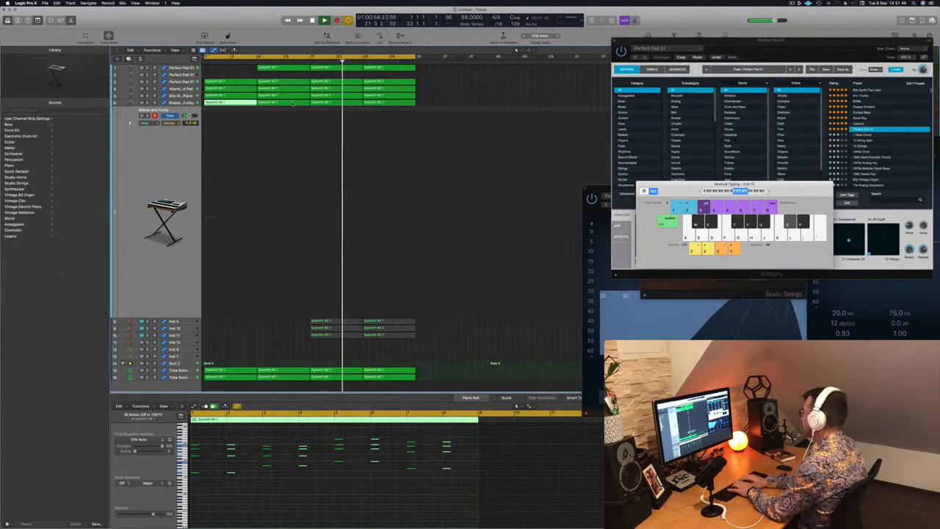
{"action": "key", "text": "p"}
{"action": "key", "text": "o"}
{"action": "key", "text": "p"}
{"action": "key", "text": "o"}
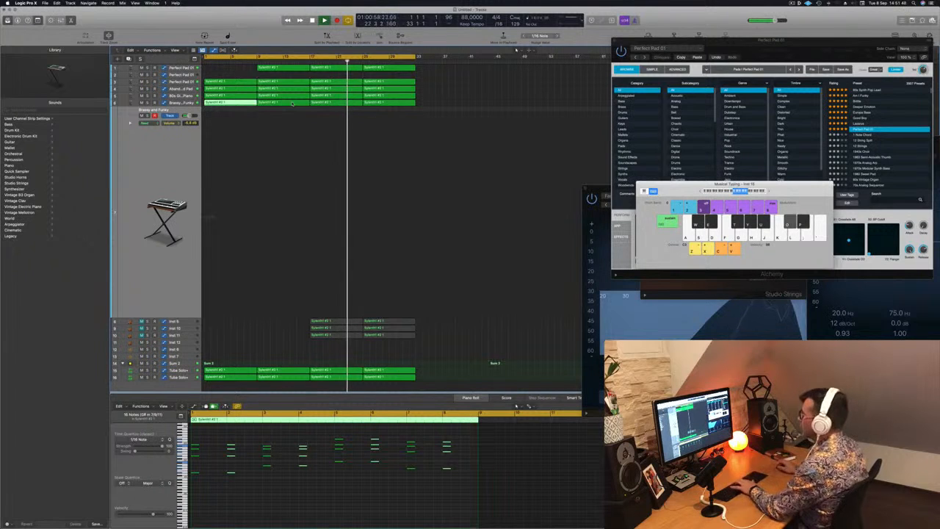
{"action": "key", "text": "p"}
{"action": "key", "text": "p"}
{"action": "key", "text": "o"}
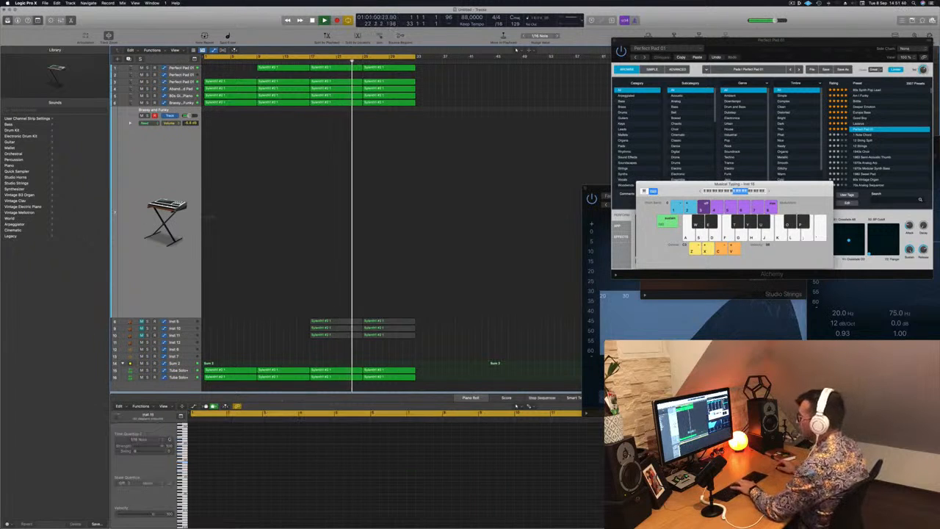
{"action": "key", "text": "p"}
{"action": "key", "text": "o"}
{"action": "key", "text": "o"}
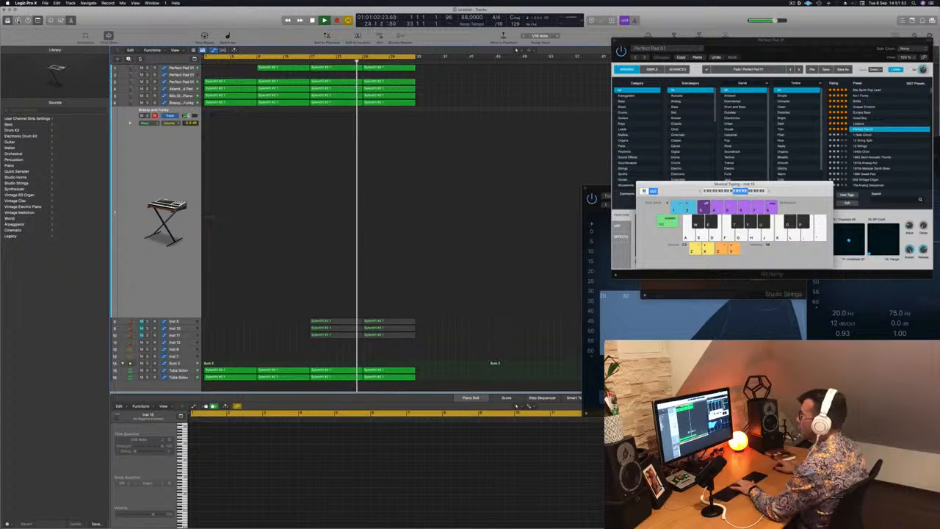
{"action": "key", "text": "i"}
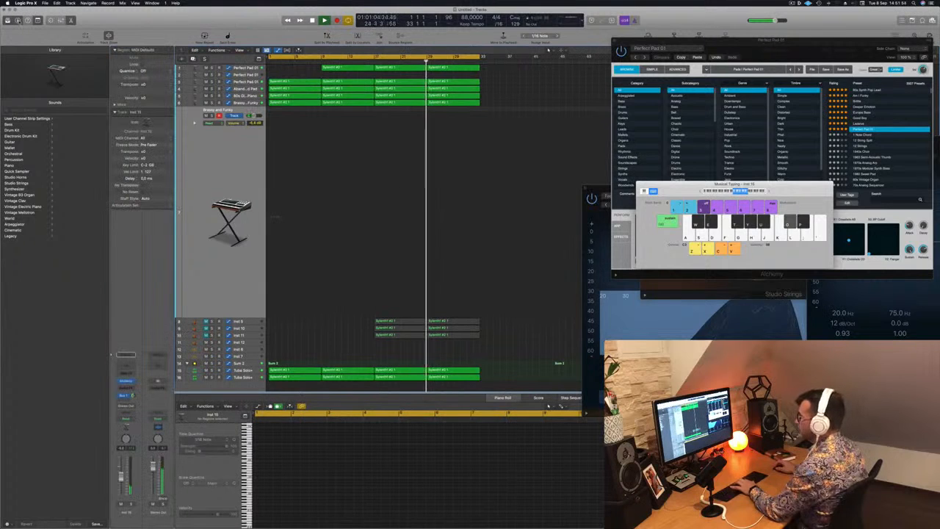
{"action": "key", "text": "o"}
{"action": "key", "text": "p"}
{"action": "key", "text": "o"}
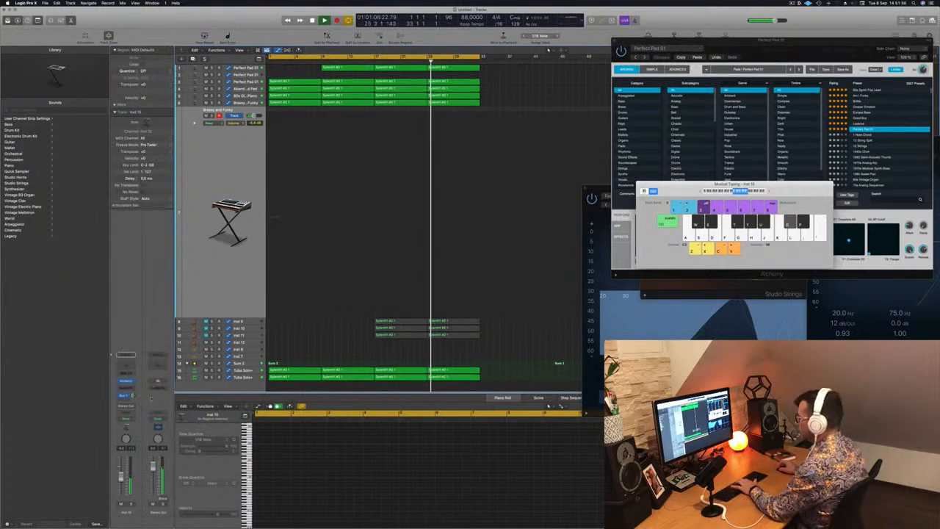
{"action": "key", "text": "p"}
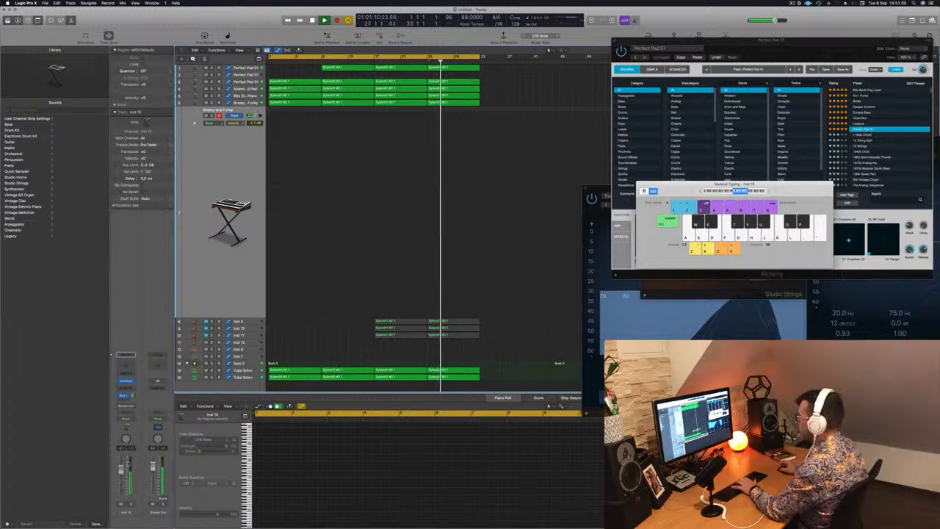
{"action": "key", "text": "i"}
{"action": "key", "text": "i"}
{"action": "key", "text": "o"}
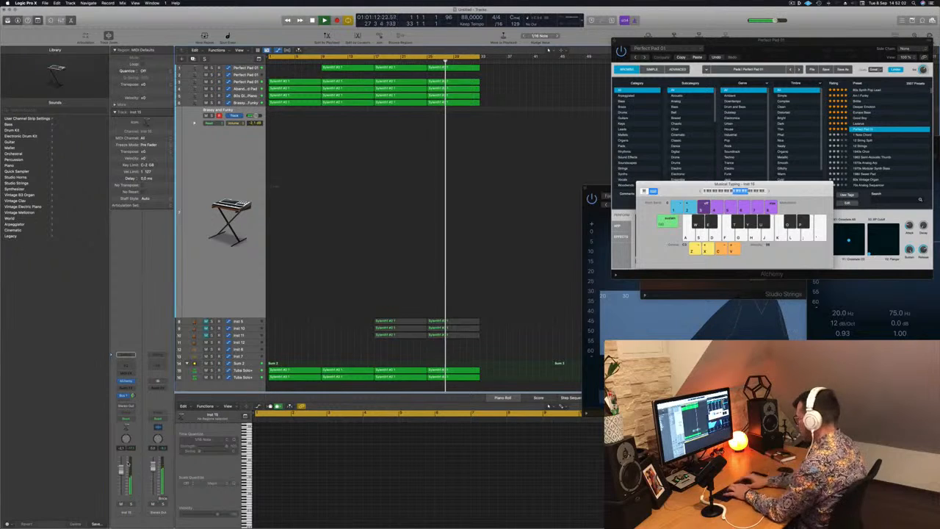
{"action": "key", "text": "p"}
- Record a short melody take on the duplicated Brassy and Funky track from about bar 28 to bar 30
{"action": "key", "text": "r"}
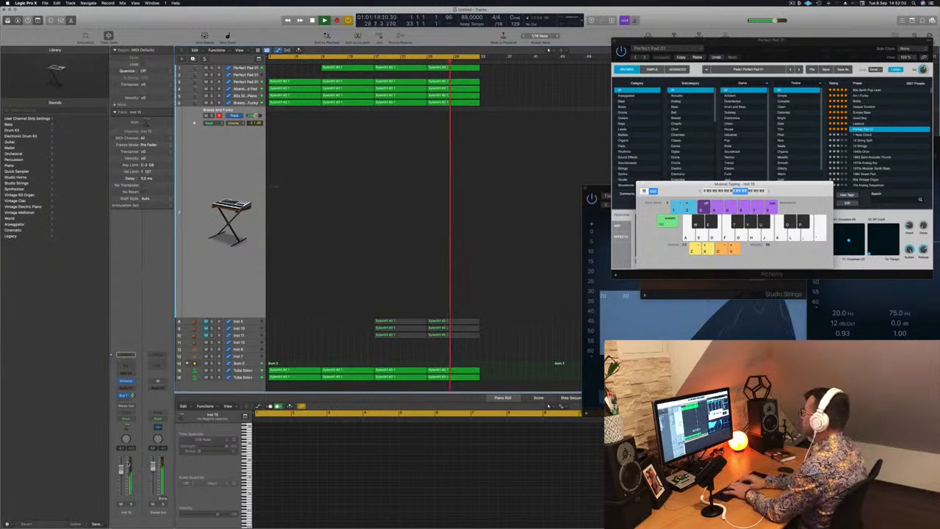
{"action": "key", "text": "y"}
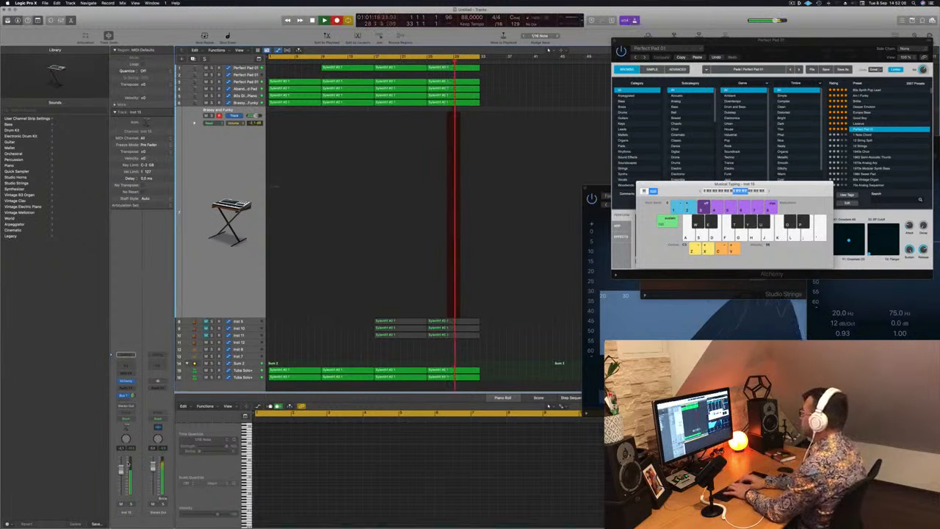
{"action": "key", "text": "o"}
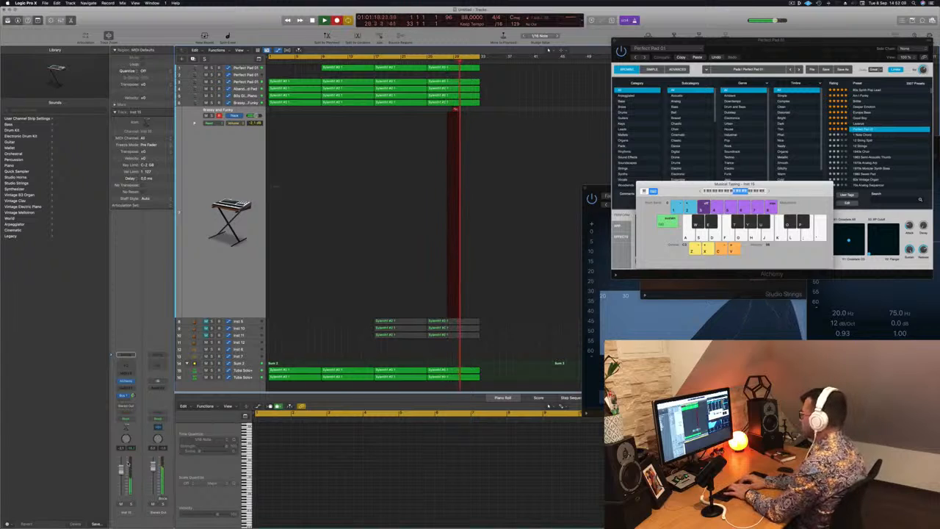
{"action": "key", "text": "space"}
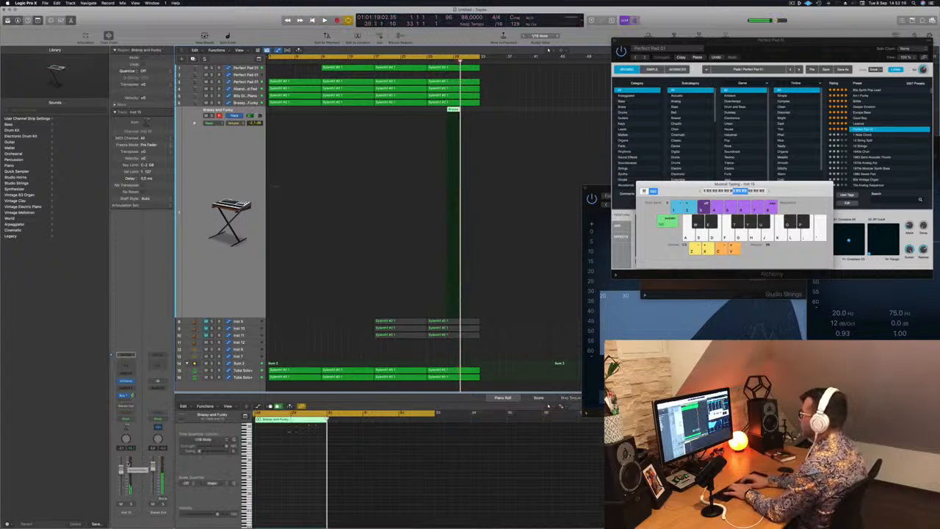
- Replay from the beginning and try to record a melody take on the duplicated Brassy and Funky track near the start
{"action": "key", "text": "Return"}
{"action": "key", "text": "space"}
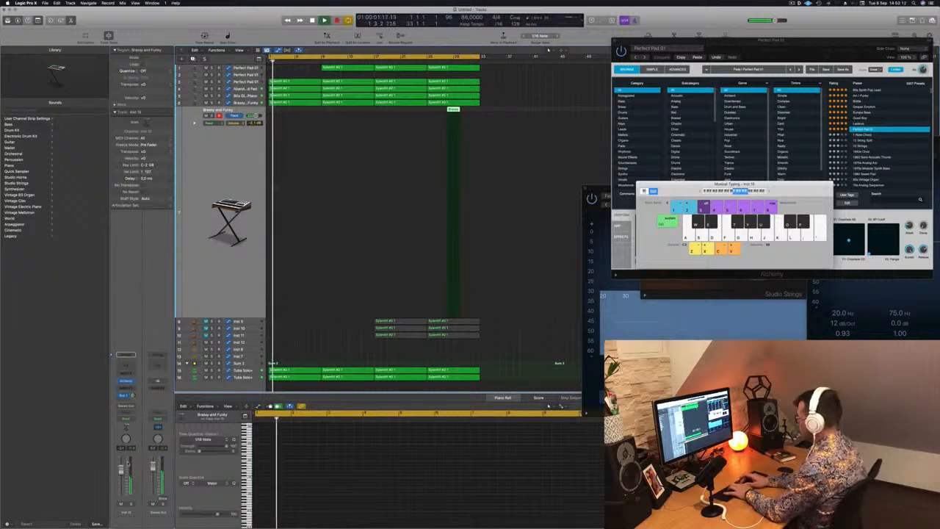
{"action": "key", "text": "i"}
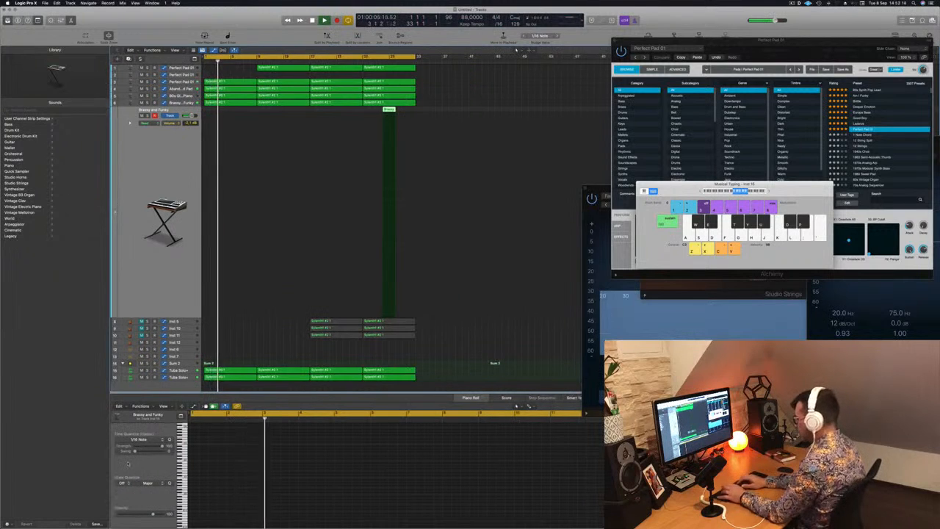
{"action": "key", "text": "r"}
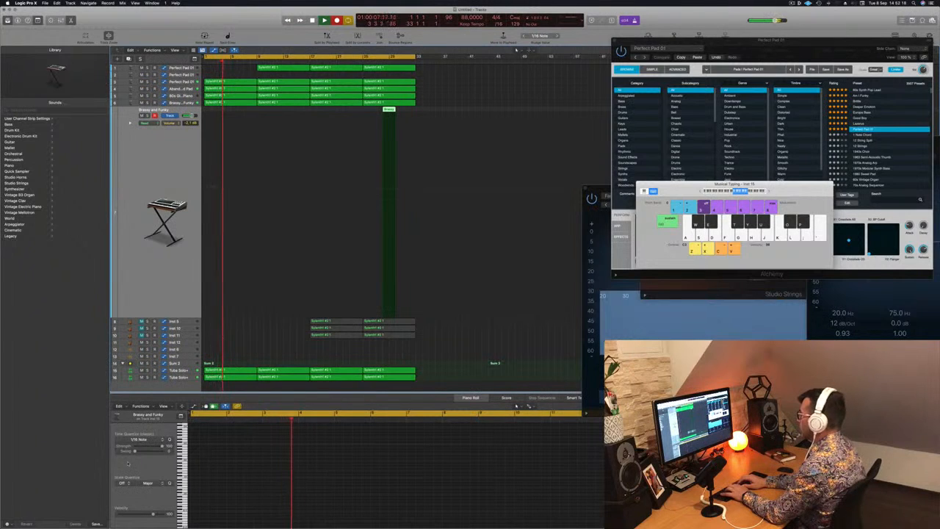
{"action": "key", "text": "space"}
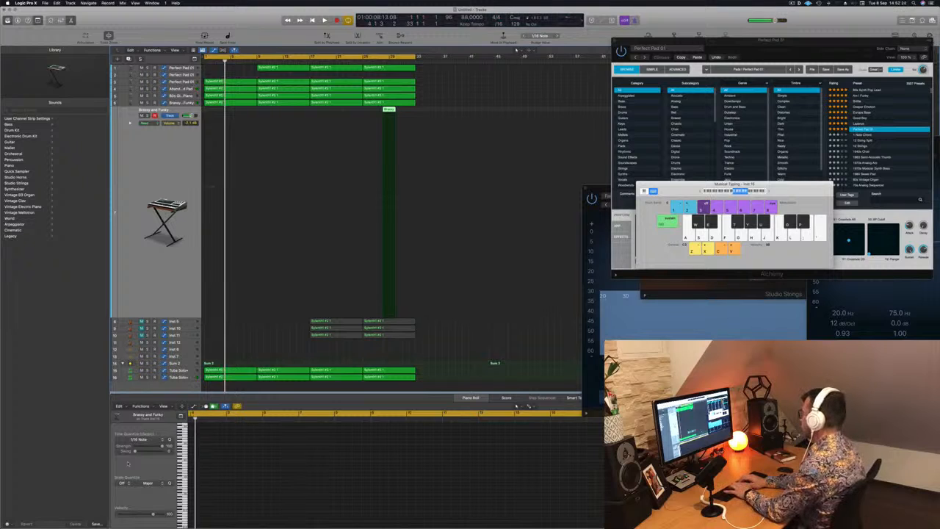
- Play the arrangement and rehearse melody notes on the duplicated Brassy and Funky track with Musical Typing
{"action": "key", "text": "space"}
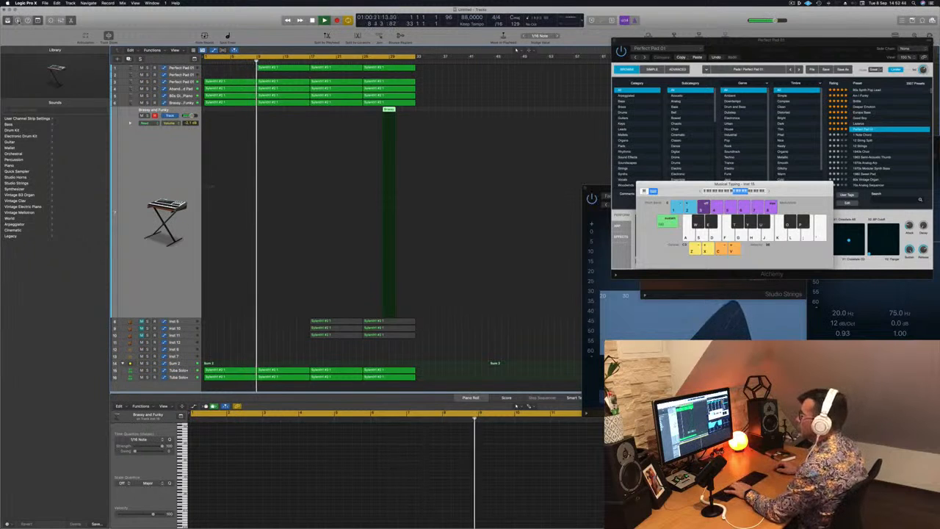
{"action": "key", "text": "i"}
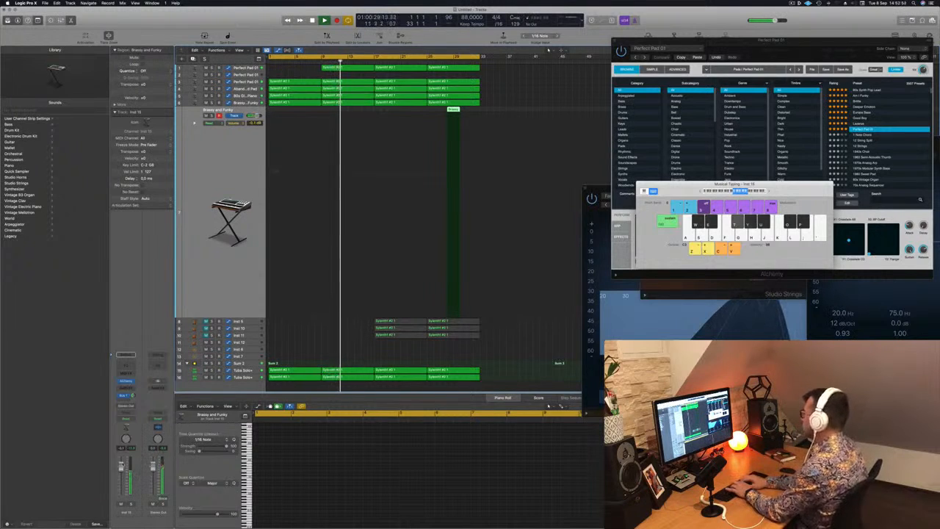
{"action": "key", "text": "o"}
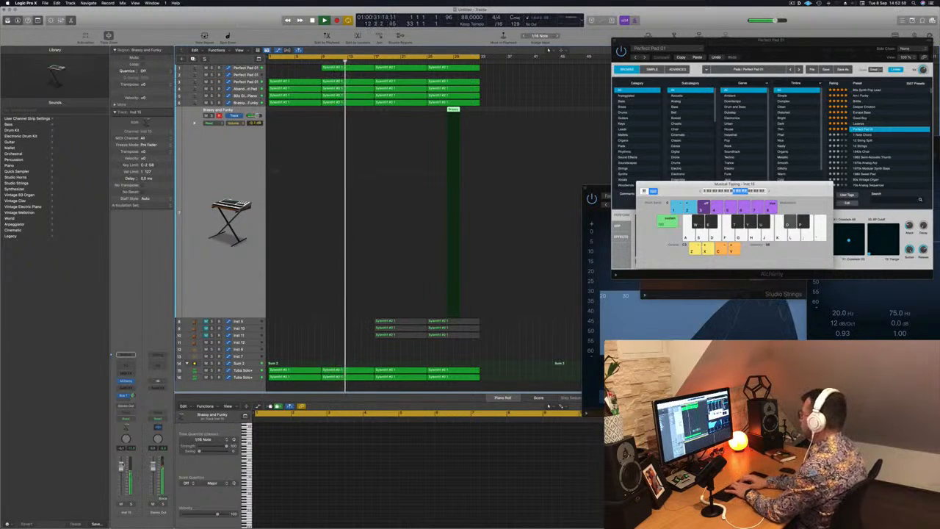
{"action": "key", "text": "u"}
{"action": "key", "text": "u"}
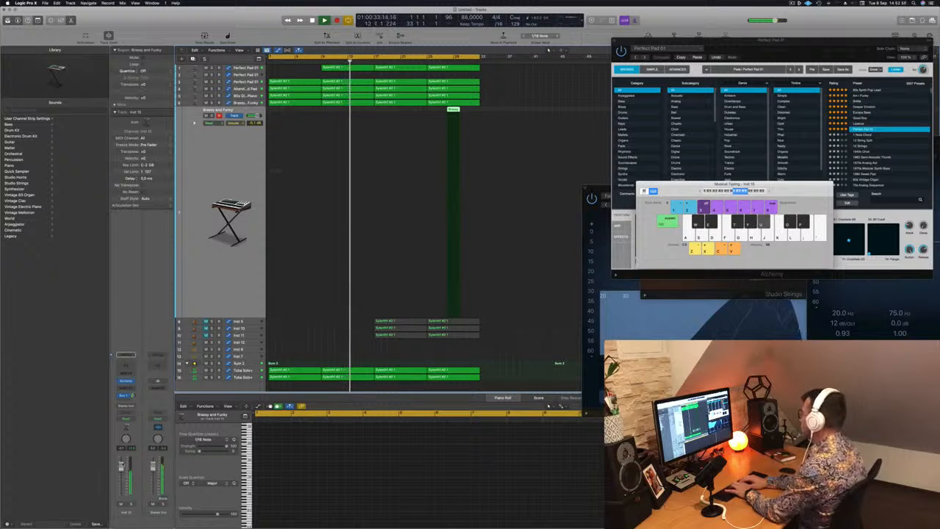
{"action": "key", "text": "t"}
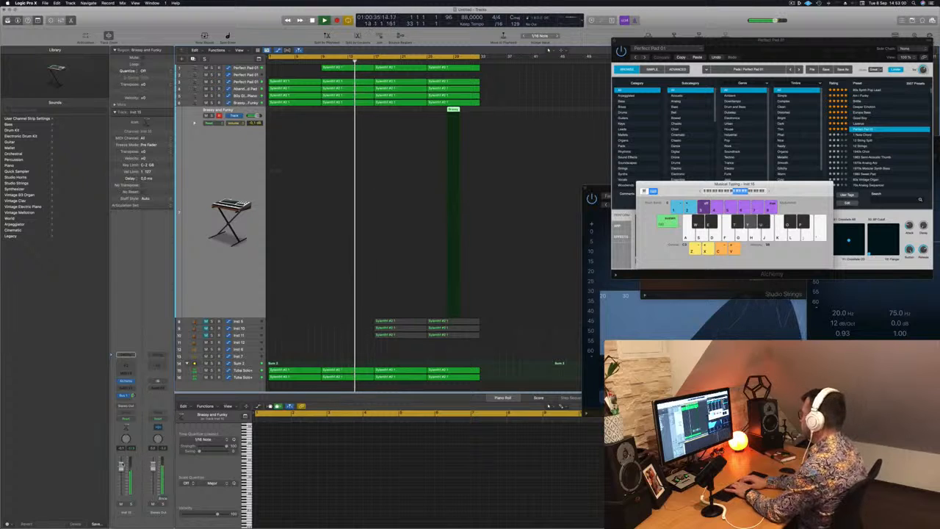
{"action": "key", "text": "t"}
{"action": "key", "text": "y"}
{"action": "key", "text": "u"}
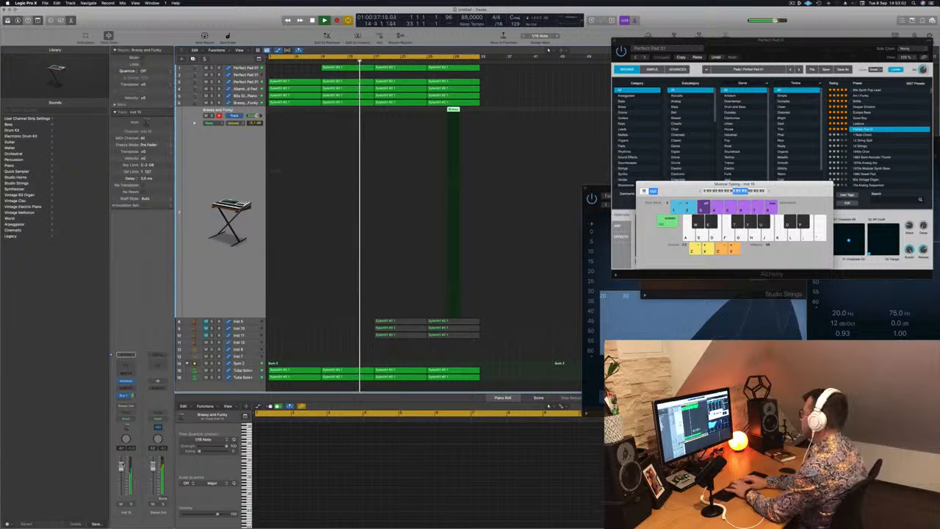
- Record a melody take on the duplicated Brassy and Funky track from about bar 17 to bar 25
{"action": "key", "text": "t"}
{"action": "key", "text": "y"}
{"action": "key", "text": "u"}
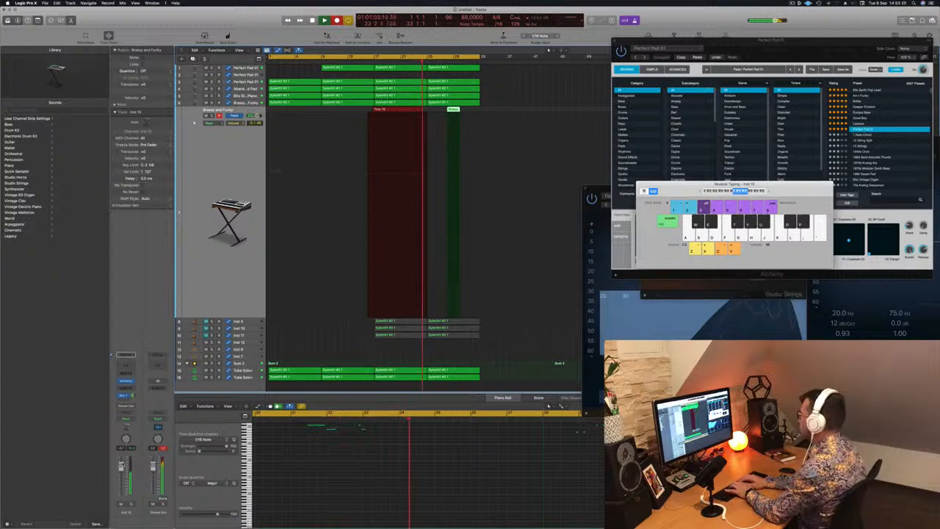
{"action": "key", "text": "space"}
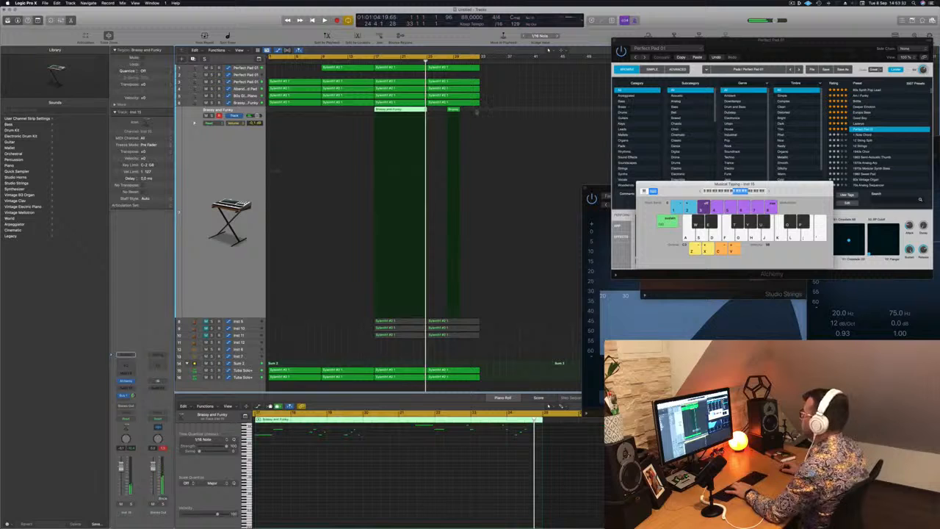
- Delete all recorded melody takes on the duplicated Brassy and Funky track and restart playback from the beginning
{"action": "left_click", "coordinate": [389, 114]}
{"action": "key", "text": "Delete"}
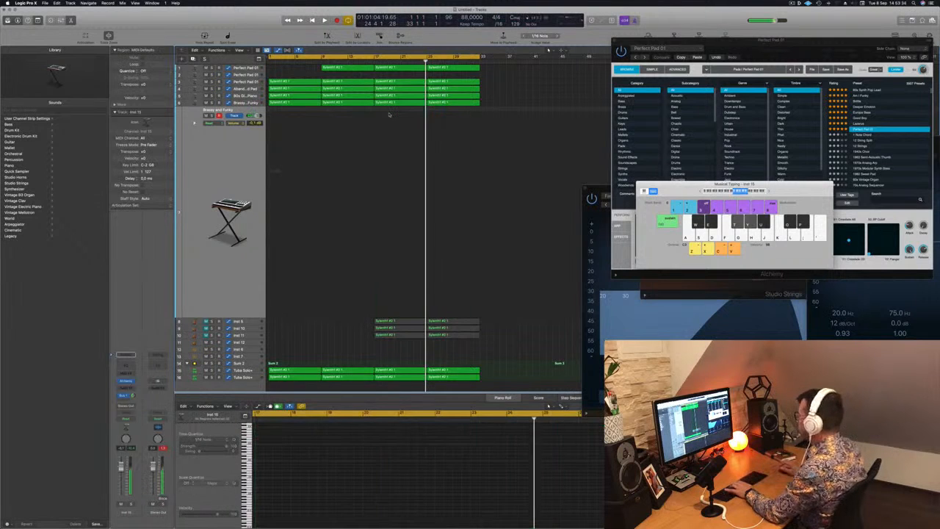
{"action": "key", "text": "Return"}
{"action": "key", "text": "space"}
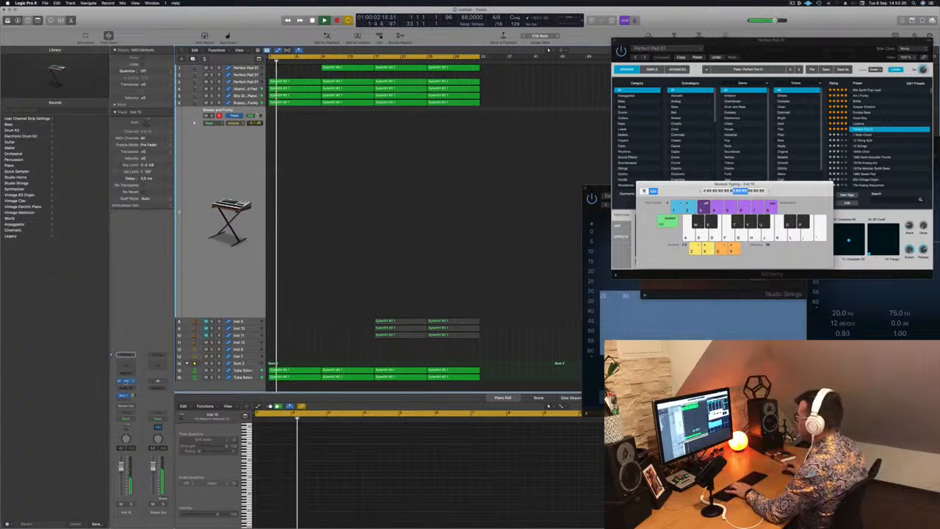
- Open the duplicated track's Alchemy synth and audition its Fat, Metal Delay, Octave Up, Dark and Sweep variations during playback
{"action": "left_click", "coordinate": [125, 381]}
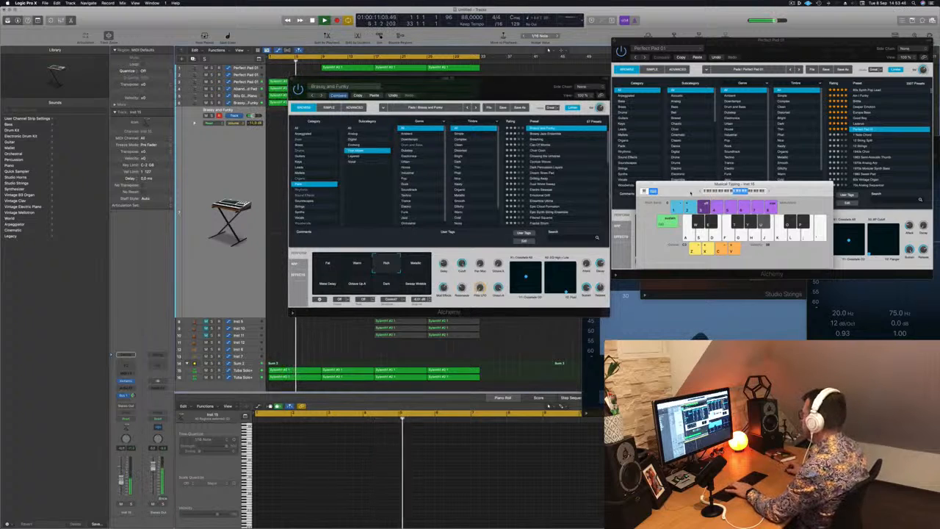
{"action": "left_click_drag", "start_coordinate": [756, 193], "coordinate": [749, 171]}
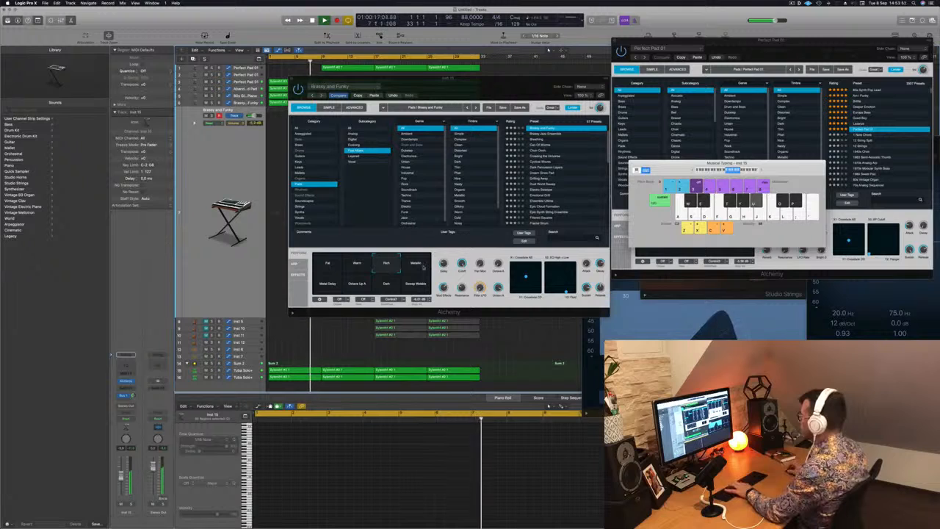
{"action": "left_click", "coordinate": [326, 272]}
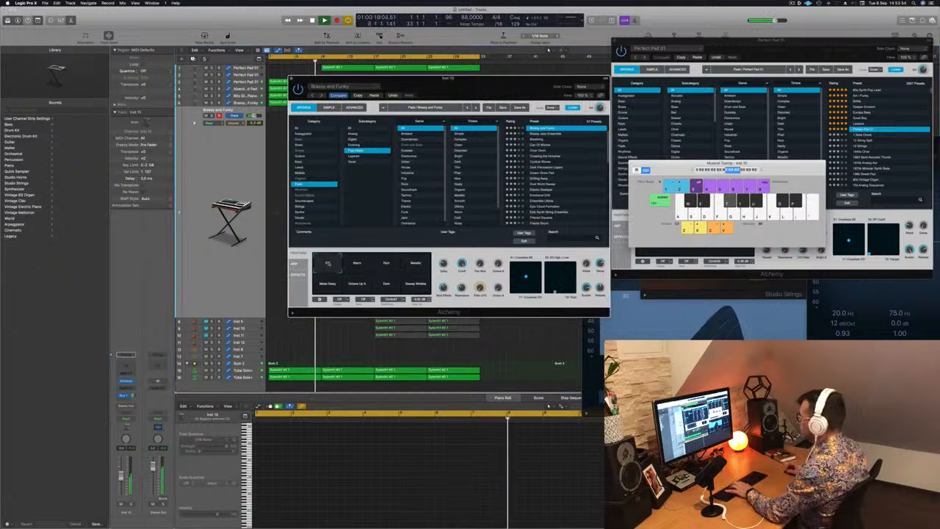
{"action": "left_click", "coordinate": [329, 283]}
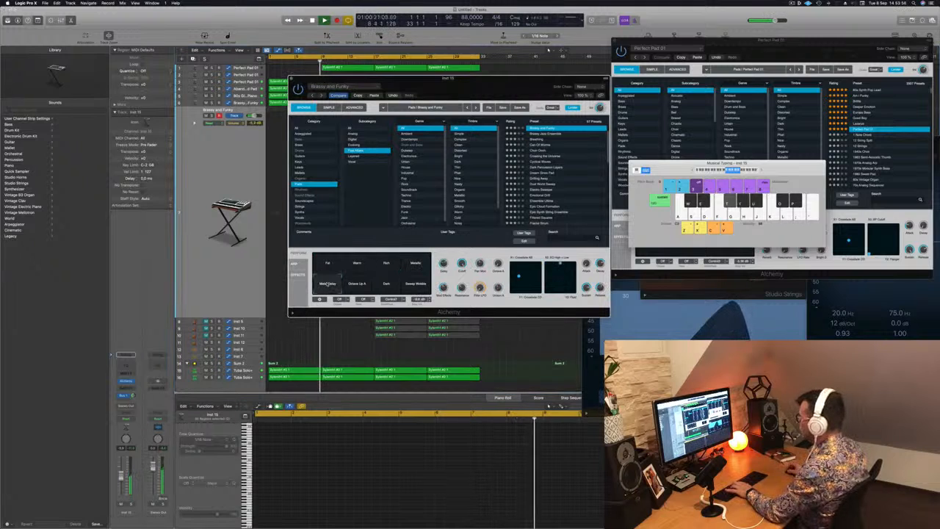
{"action": "left_click", "coordinate": [349, 285]}
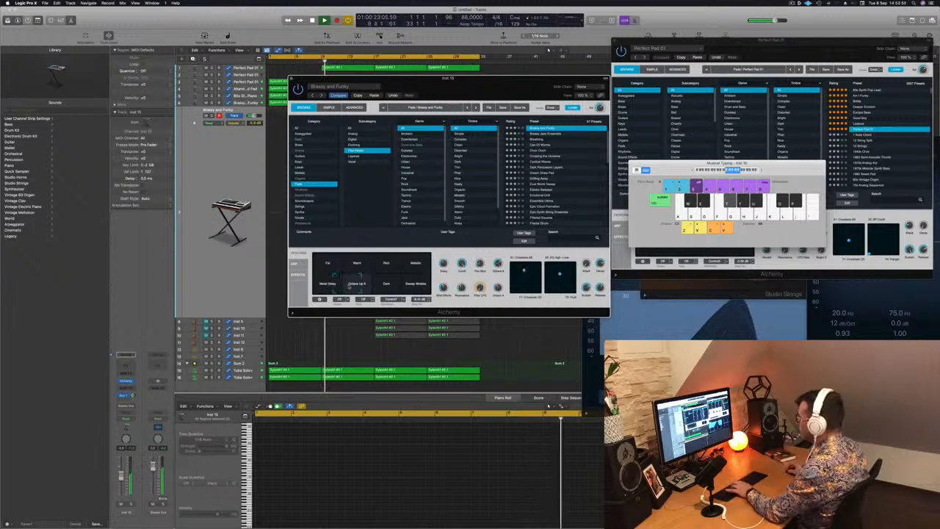
{"action": "left_click", "coordinate": [380, 287]}
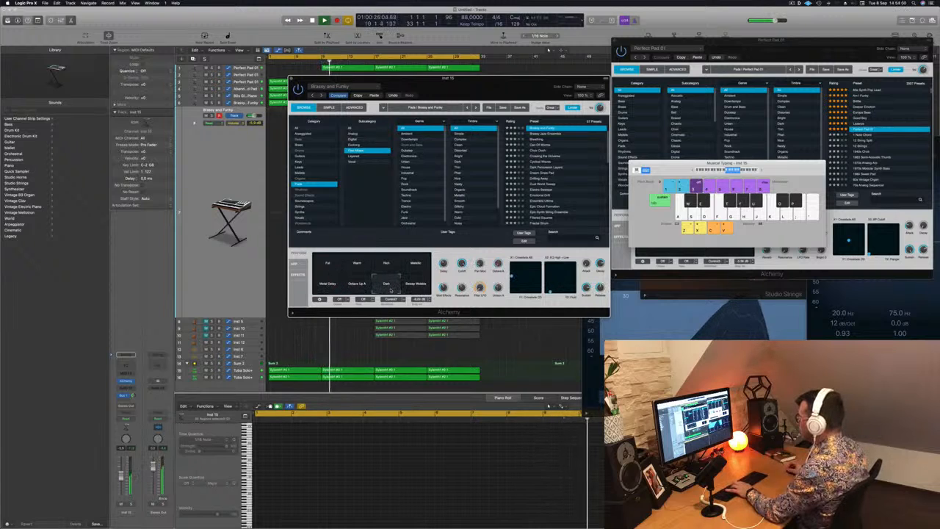
{"action": "left_click", "coordinate": [415, 289]}
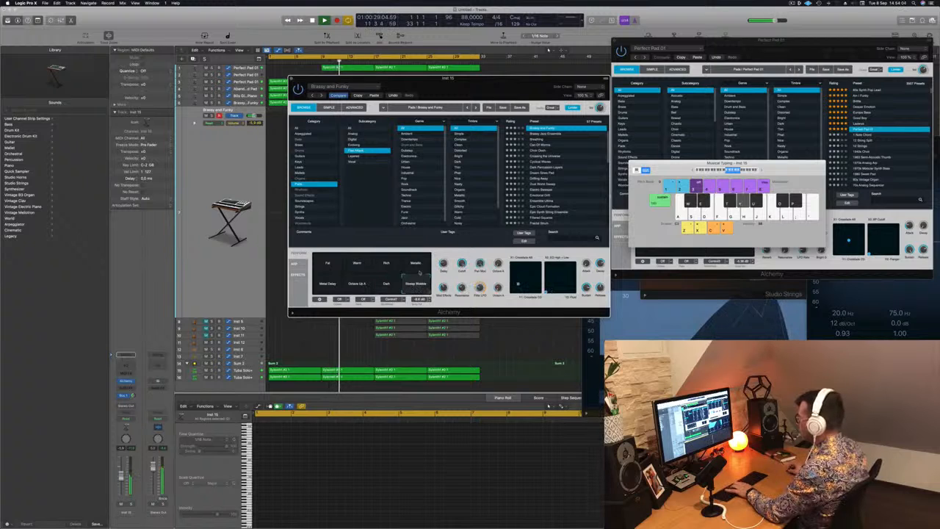
- Compare the Metallic, Rich, Warm and Fat variations of the Brassy and Funky sound and settle on Rich
{"action": "left_click", "coordinate": [415, 269]}
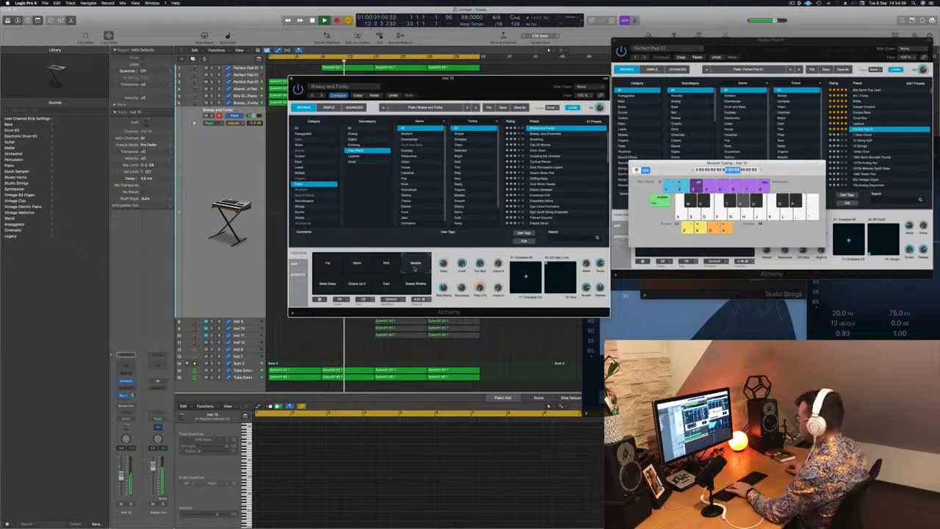
{"action": "left_click", "coordinate": [392, 268]}
{"action": "left_click", "coordinate": [362, 266]}
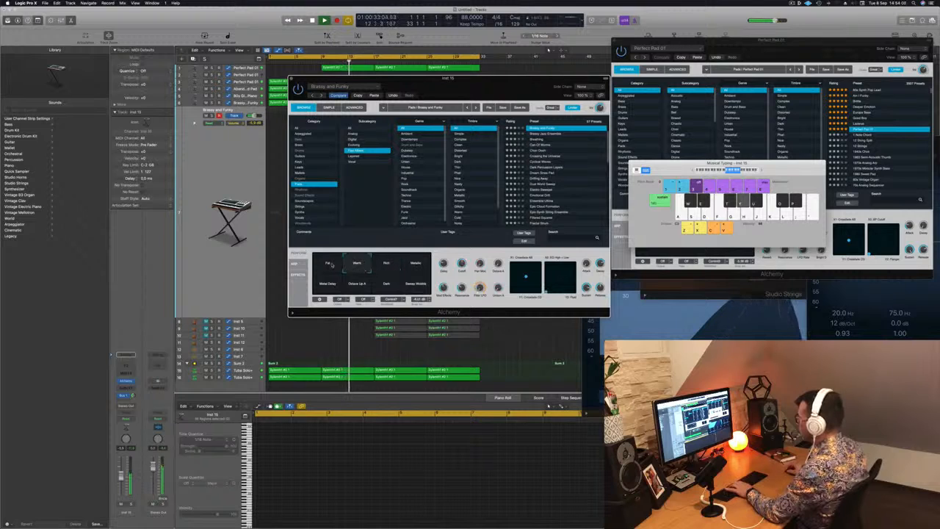
{"action": "left_click", "coordinate": [331, 264]}
{"action": "left_click", "coordinate": [417, 266]}
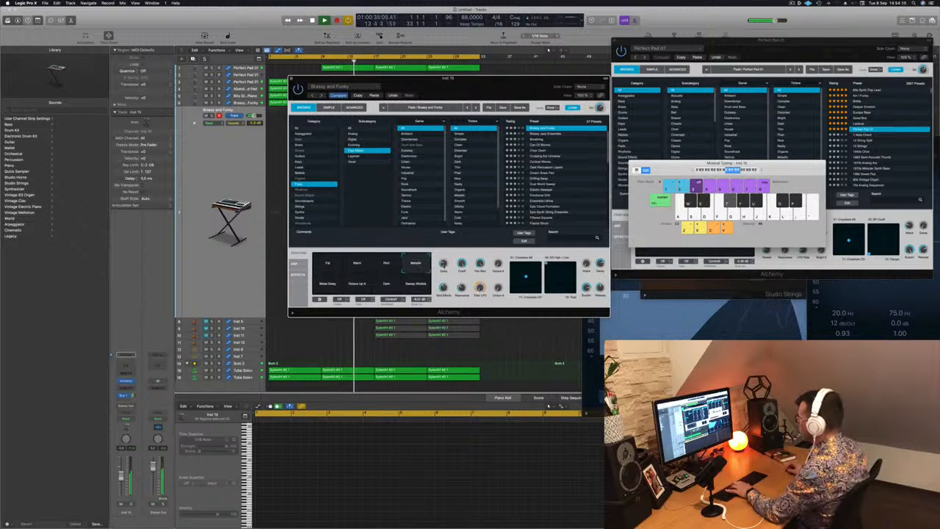
{"action": "left_click", "coordinate": [387, 264]}
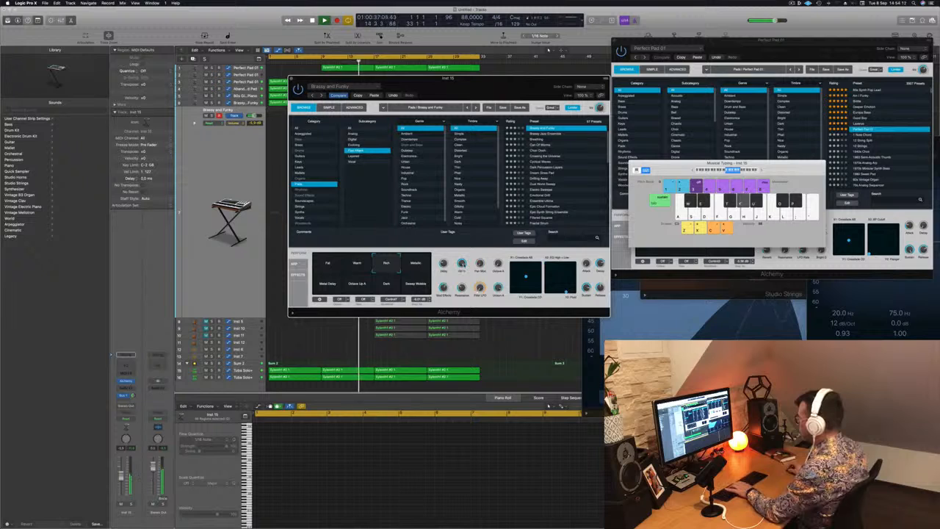
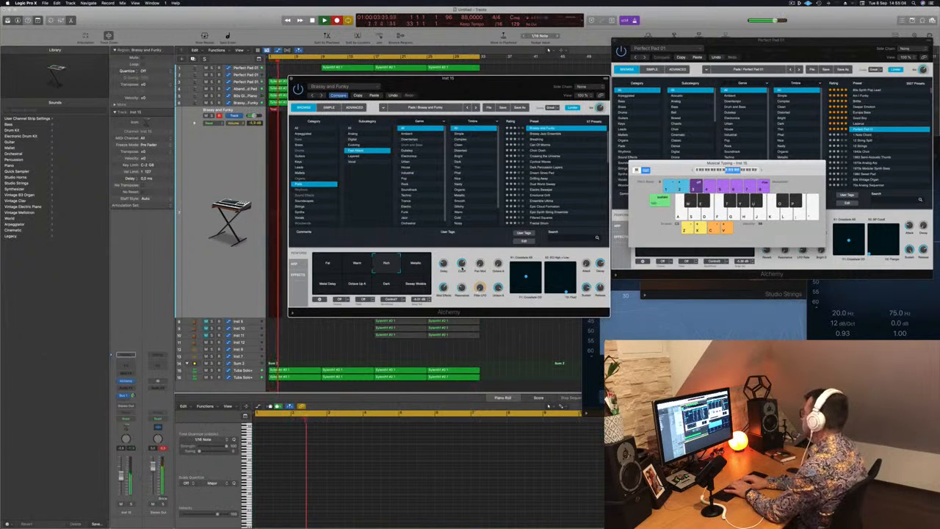
- Record a melody take on the duplicated track to about bar 12 and move the Alchemy window off the regions
{"action": "key", "text": "t"}
{"action": "key", "text": "o"}
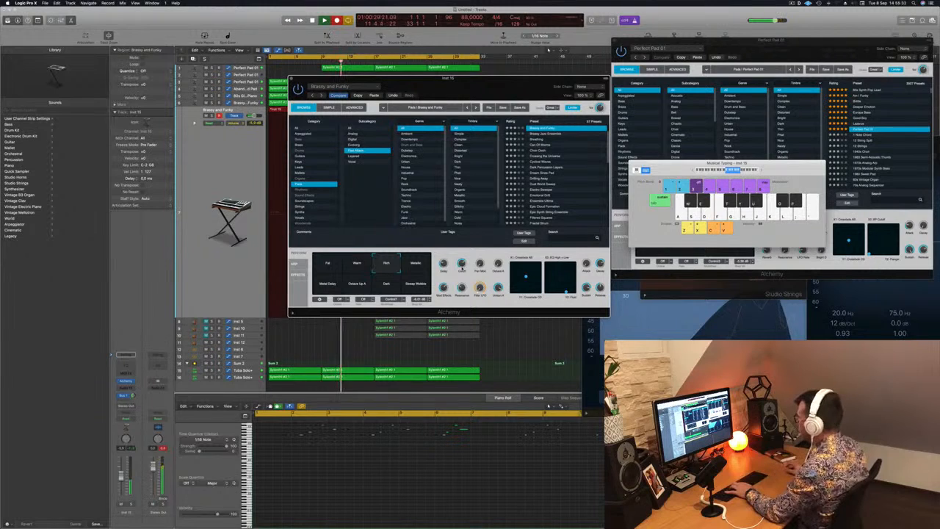
{"action": "key", "text": "space"}
{"action": "left_click_drag", "start_coordinate": [347, 87], "coordinate": [573, 92]}
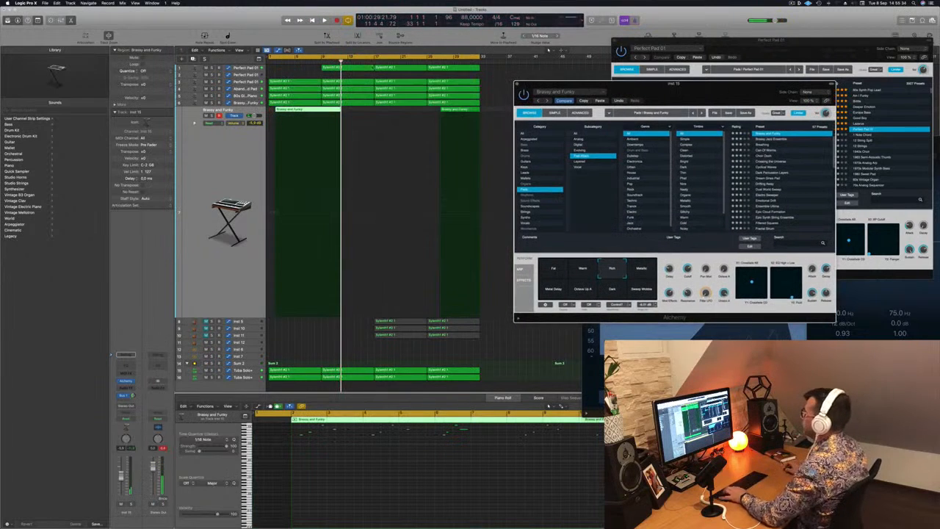
- Split the recorded melody region near the start at bars 8 and 10 and select the two-bar middle section
{"action": "left_click", "coordinate": [309, 59]}
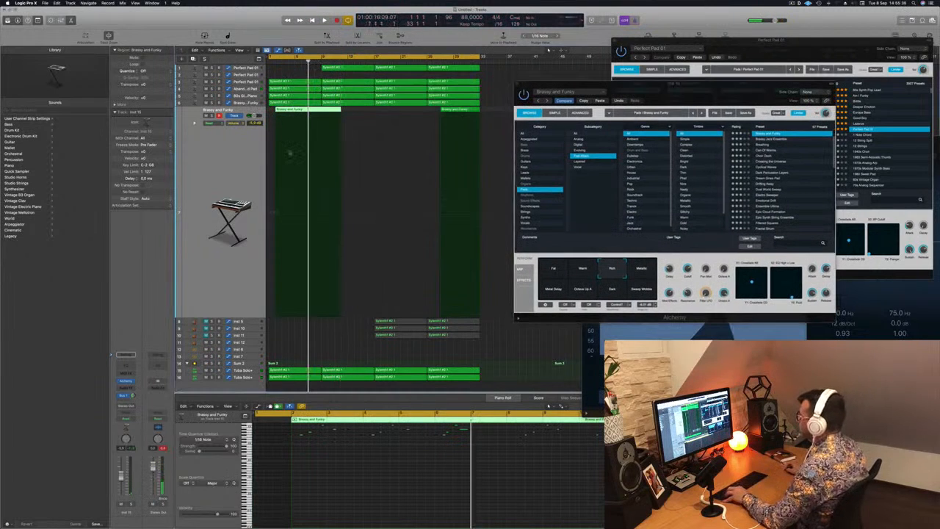
{"action": "key", "text": "super+Right"}
{"action": "key", "text": "super+Right"}
{"action": "key", "text": "super+Right"}
{"action": "key", "text": "super+Right"}
{"action": "key", "text": "super+Right"}
{"action": "key", "text": "super+Right"}
{"action": "key", "text": "super+Right"}
{"action": "key", "text": "super+Right"}
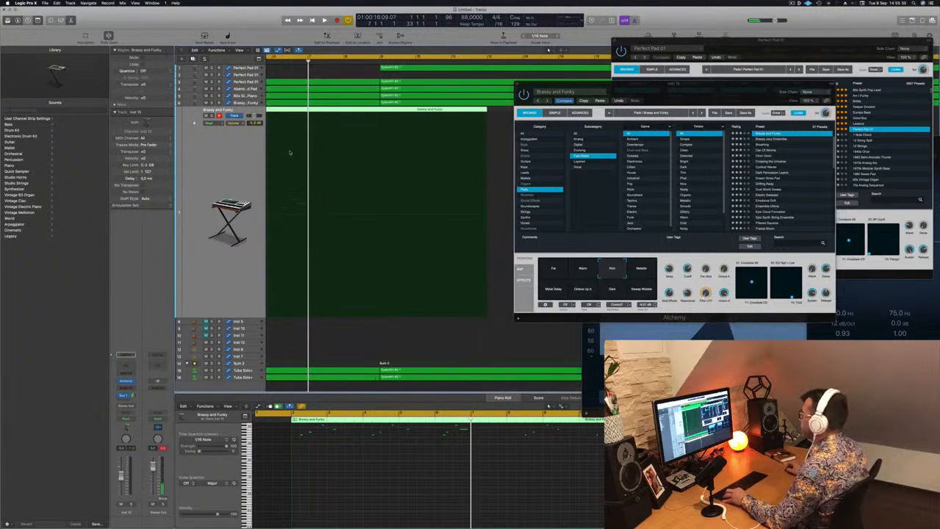
{"action": "key", "text": "super+Left"}
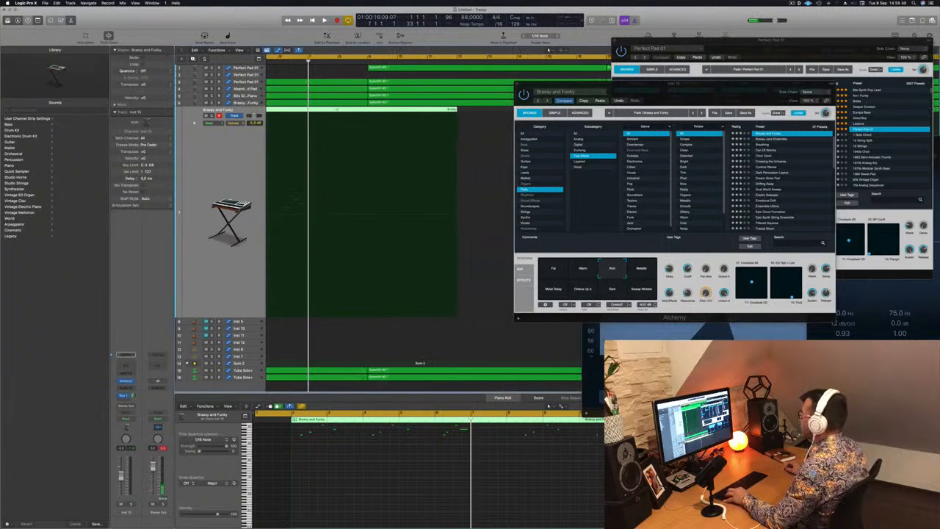
{"action": "double_click", "coordinate": [337, 109], "text": "super"}
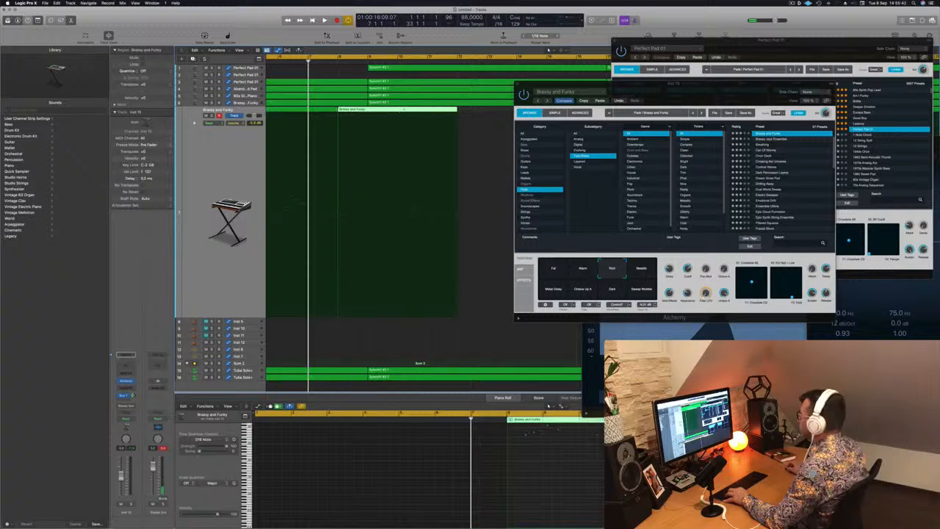
{"action": "left_click", "coordinate": [396, 110], "text": "super"}
{"action": "left_click", "coordinate": [362, 110]}
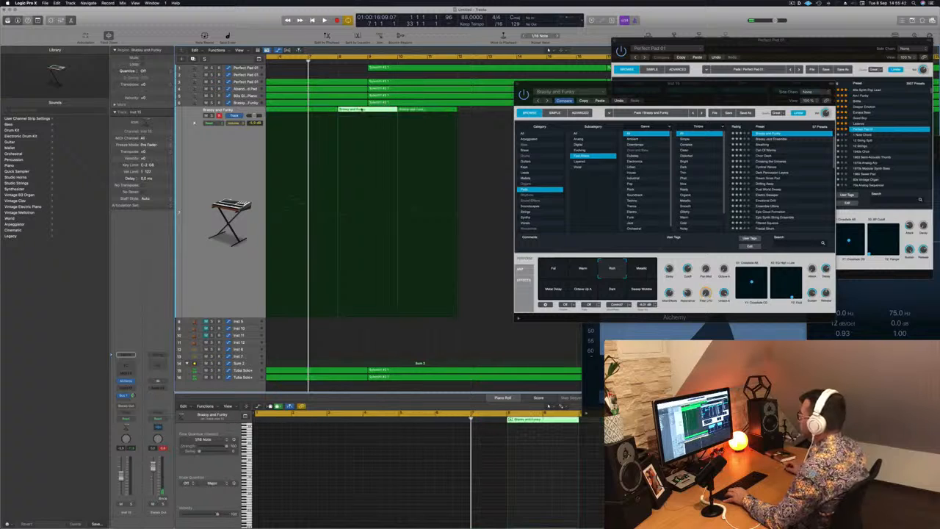
- Delete the melody section before bar 8 and move the two-bar section to bar 2
{"action": "left_click", "coordinate": [537, 468]}
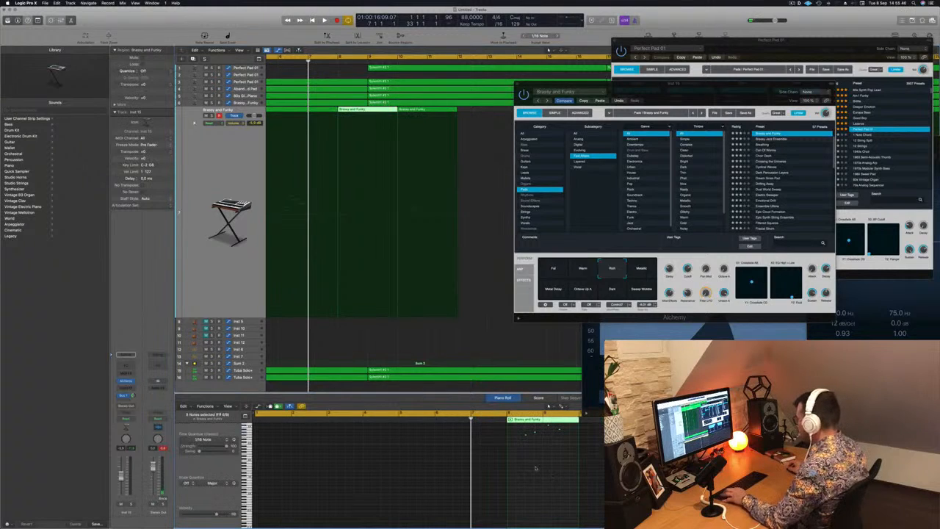
{"action": "scroll", "coordinate": [536, 467], "scroll_direction": "up", "scroll_amount": 3}
{"action": "key", "text": "space"}
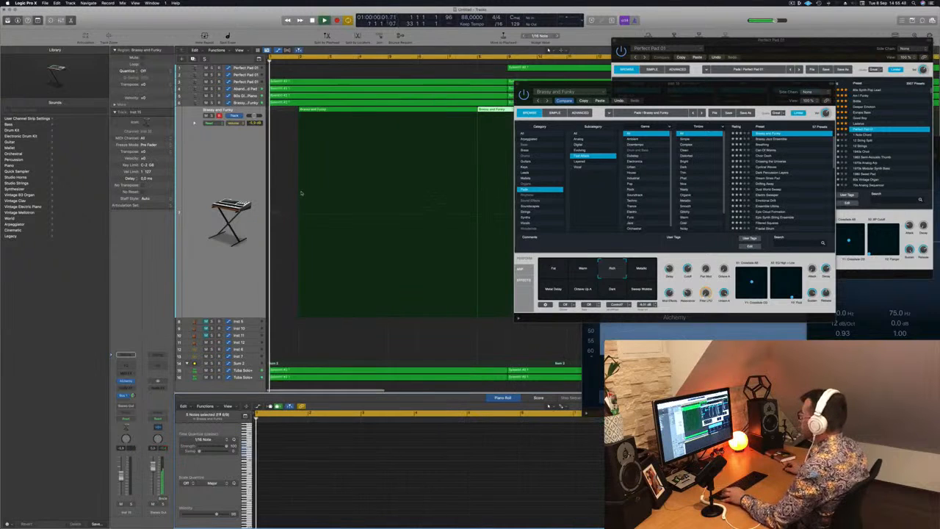
{"action": "scroll", "coordinate": [307, 192], "scroll_direction": "down", "scroll_amount": 4}
{"action": "left_click", "coordinate": [333, 108]}
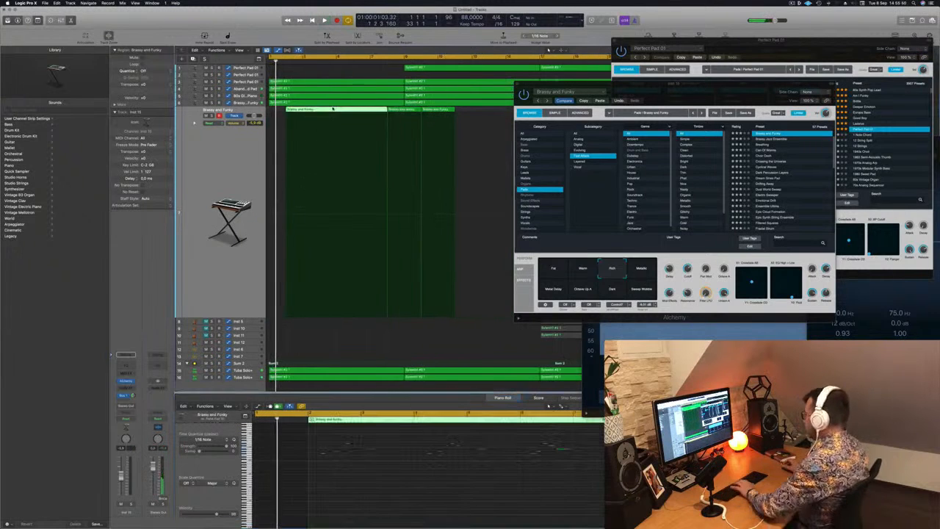
{"action": "key", "text": "Delete"}
{"action": "left_click_drag", "start_coordinate": [402, 109], "coordinate": [305, 115]}
- Play the two-bar melody region and nudge its last note slightly earlier in the Piano Roll
{"action": "key", "text": "space"}
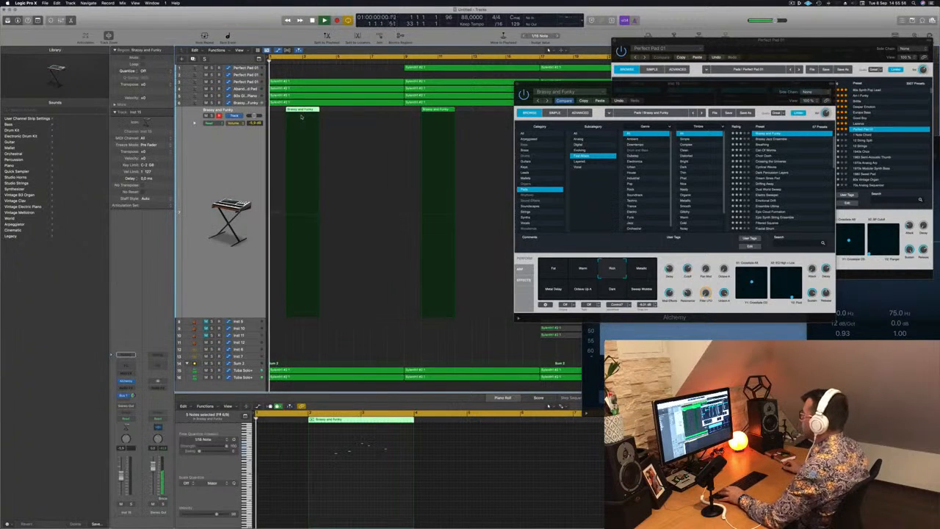
{"action": "key", "text": "super+Left"}
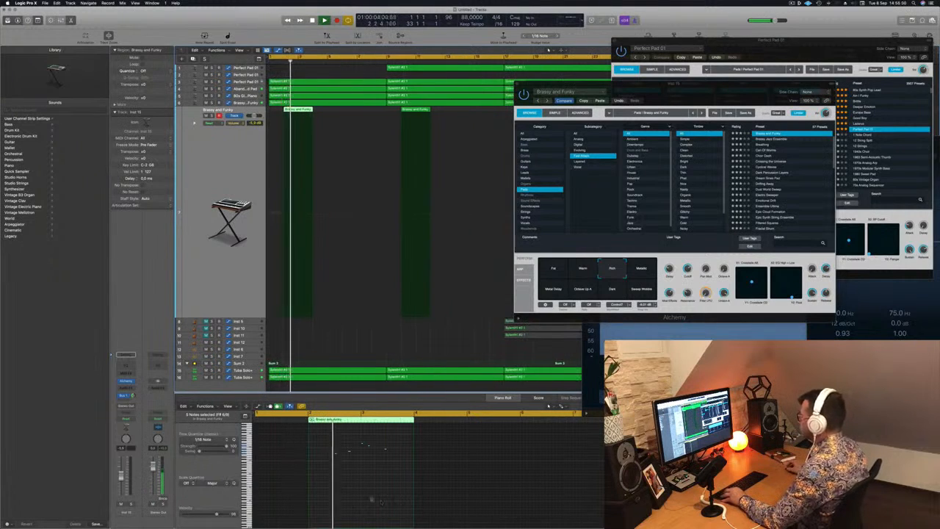
{"action": "scroll", "coordinate": [349, 490], "scroll_direction": "up", "scroll_amount": 2}
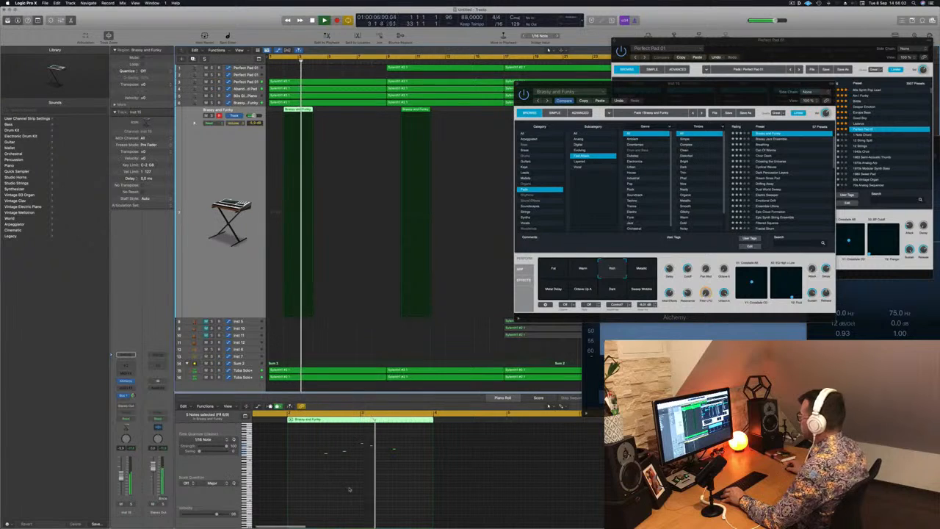
{"action": "scroll", "coordinate": [368, 482], "scroll_direction": "up", "scroll_amount": 2}
{"action": "scroll", "coordinate": [369, 477], "scroll_direction": "up", "scroll_amount": 2}
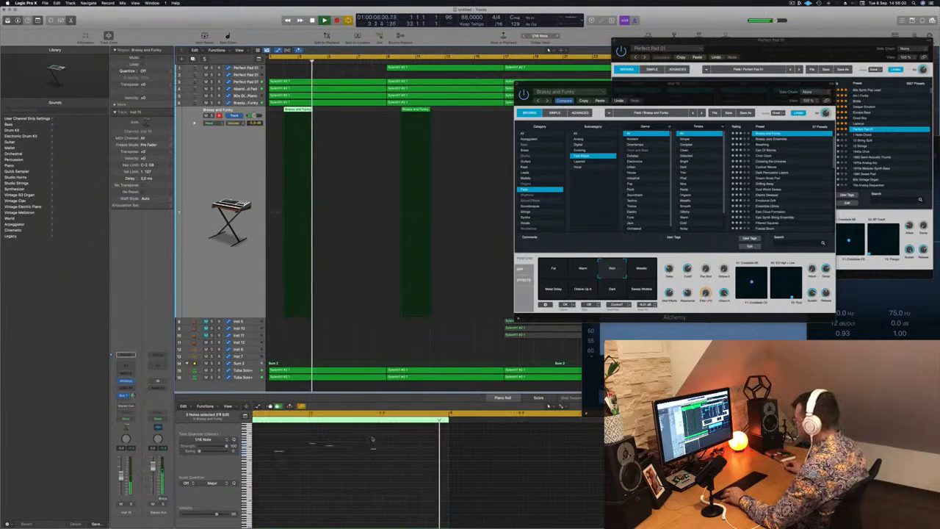
{"action": "left_click_drag", "start_coordinate": [371, 439], "coordinate": [386, 460]}
{"action": "key", "text": "alt+Left"}
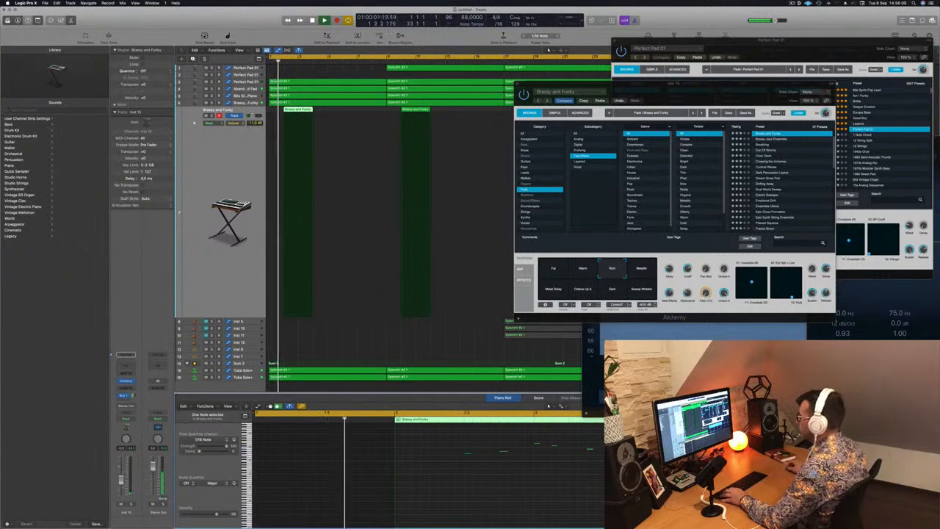
- Delete the two leftover melody regions after the bar 2 phrase and move the Brassy and Funky Alchemy window off the arrangement
{"action": "scroll", "coordinate": [328, 183], "scroll_direction": "down", "scroll_amount": 3}
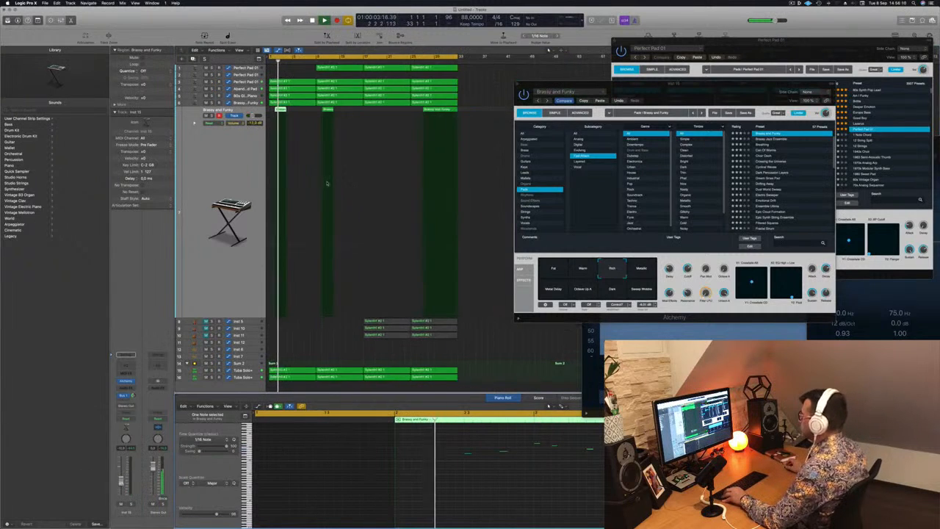
{"action": "scroll", "coordinate": [328, 184], "scroll_direction": "down", "scroll_amount": 1}
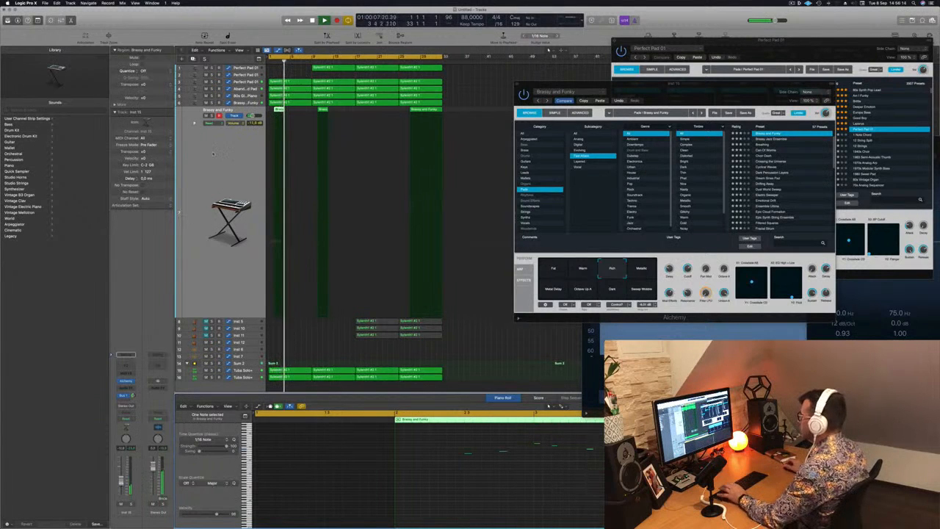
{"action": "left_click", "coordinate": [324, 110]}
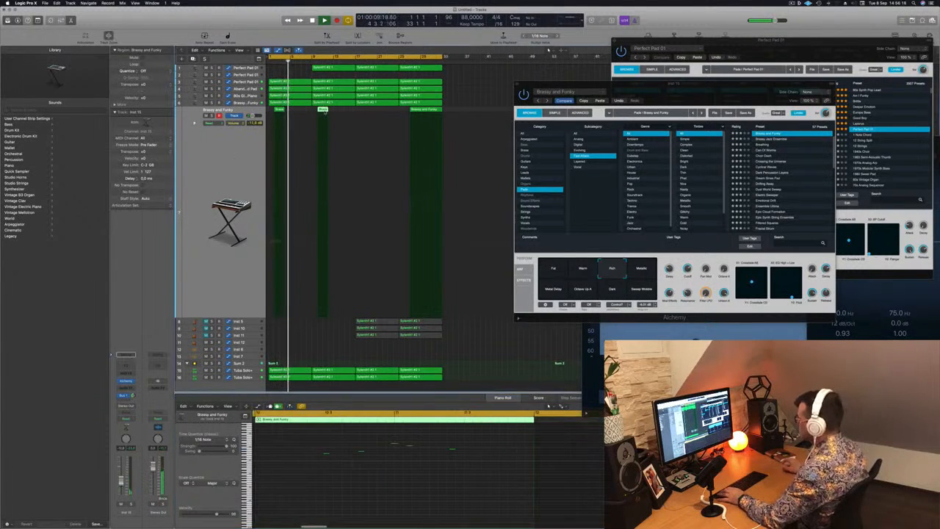
{"action": "key", "text": "Delete"}
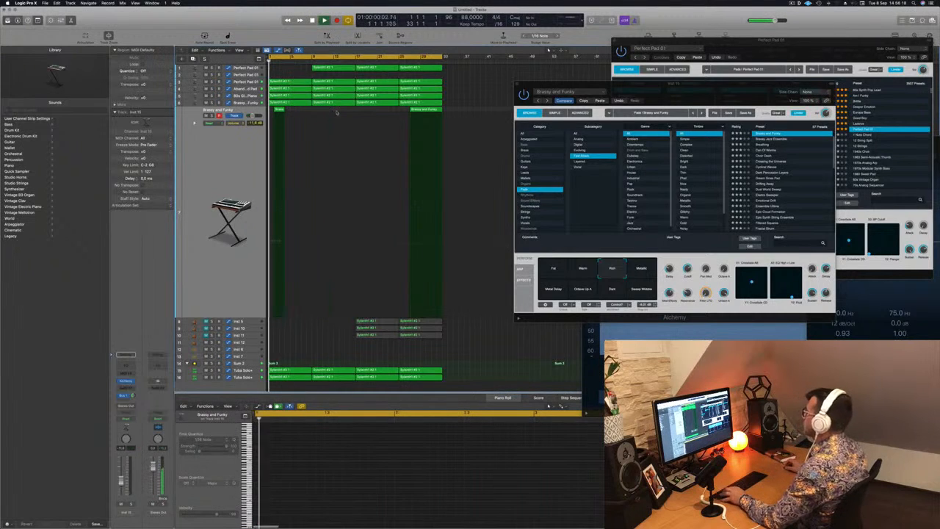
{"action": "left_click", "coordinate": [424, 110]}
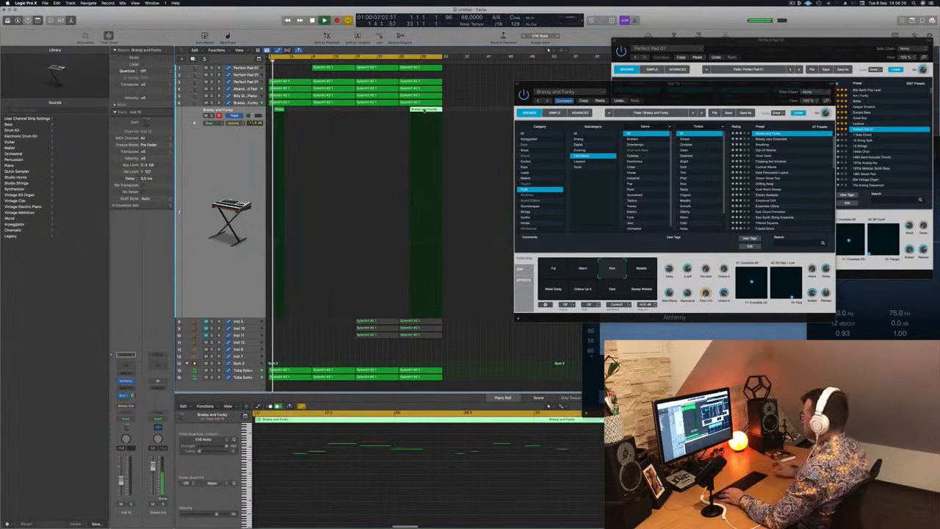
{"action": "key", "text": "Delete"}
{"action": "key", "text": "super+Right"}
{"action": "key", "text": "super+Right"}
{"action": "key", "text": "super+Right"}
{"action": "key", "text": "super+Right"}
{"action": "key", "text": "super+Right"}
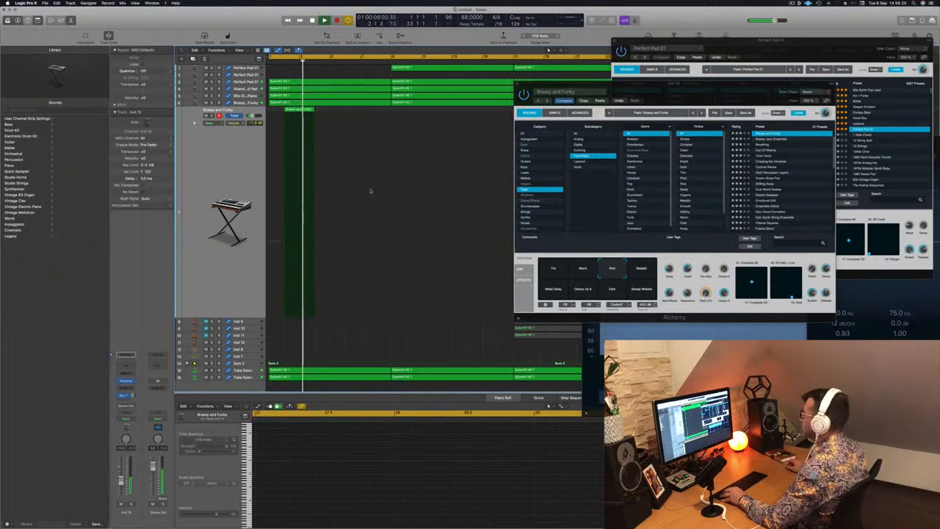
{"action": "left_click_drag", "start_coordinate": [564, 84], "coordinate": [703, 89]}
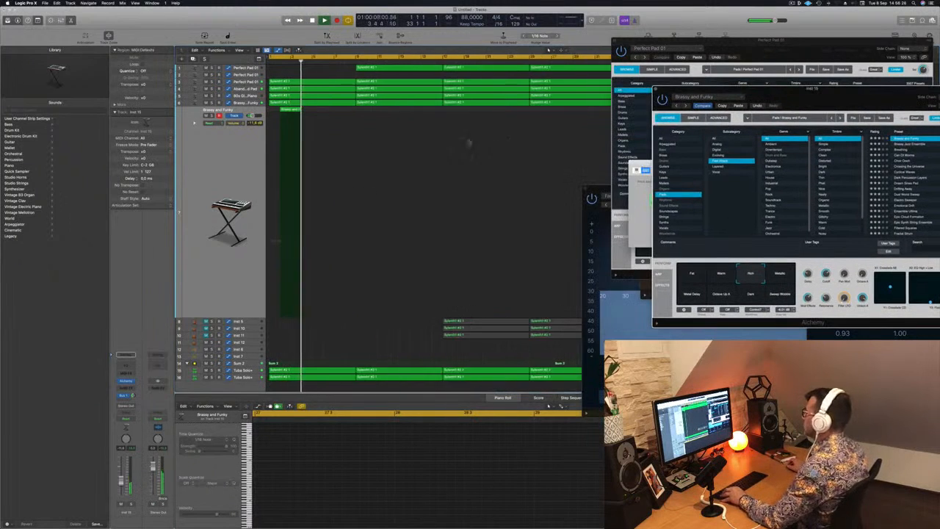
- Copy the two-bar melody region from bar 2 to bar 6 on the same Brassy and Funky track
{"action": "key", "text": "super+Left"}
{"action": "key", "text": "super+Left"}
{"action": "key", "text": "super+Left"}
{"action": "mouse_move", "coordinate": [282, 110]}
{"action": "left_mouse_down"}
{"action": "mouse_move", "coordinate": [311, 111]}
{"action": "mouse_move", "coordinate": [282, 111]}
{"action": "left_mouse_up"}
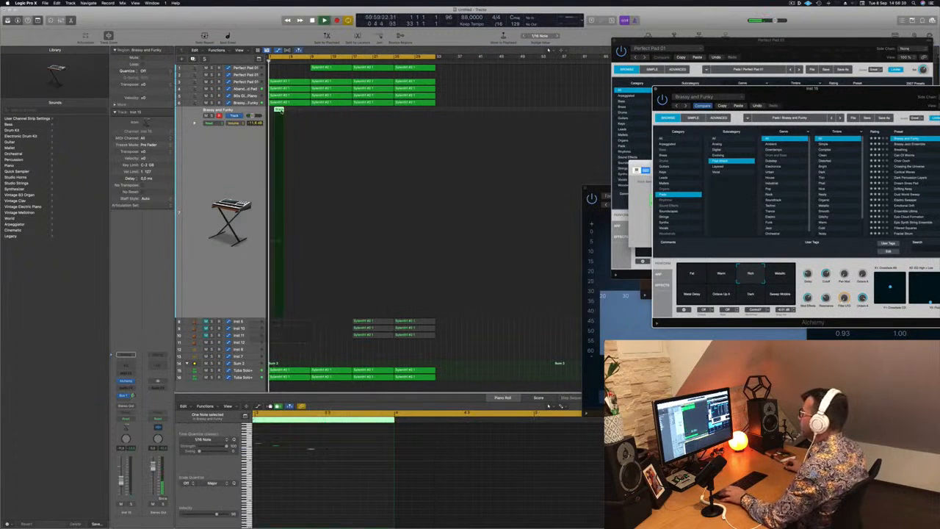
{"action": "key", "text": "super+Right"}
{"action": "key", "text": "super+Right"}
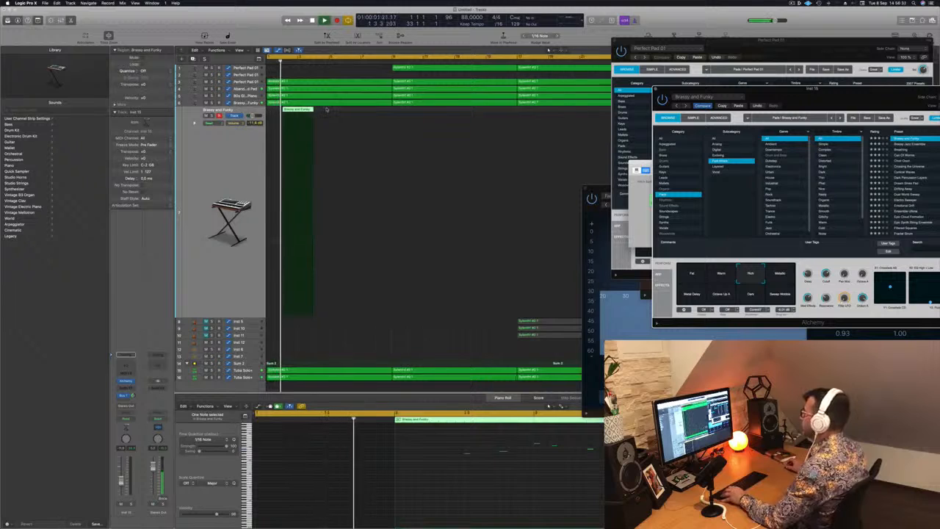
{"action": "key", "text": "super+Right"}
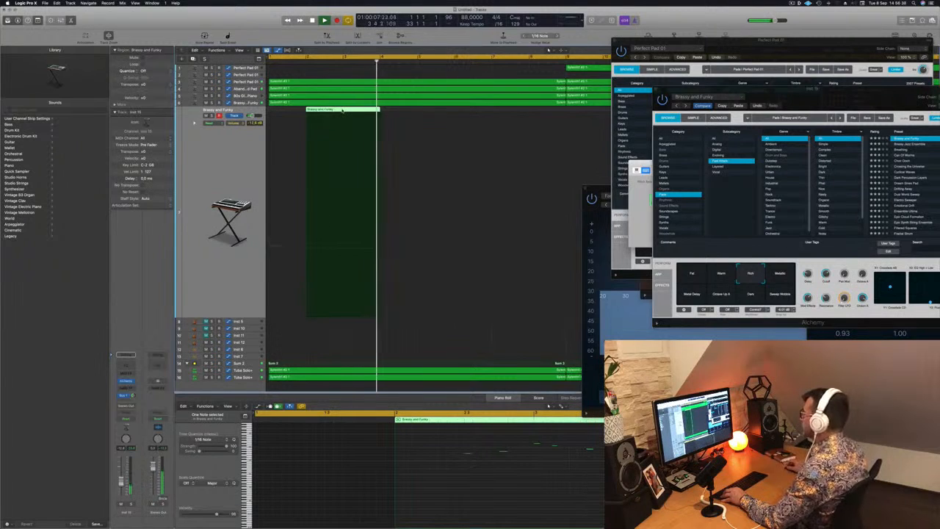
{"action": "left_click_drag", "start_coordinate": [342, 109], "coordinate": [492, 113]}
{"action": "key", "text": "super+Left"}
{"action": "key", "text": "super+Left"}
{"action": "key", "text": "super+Left"}
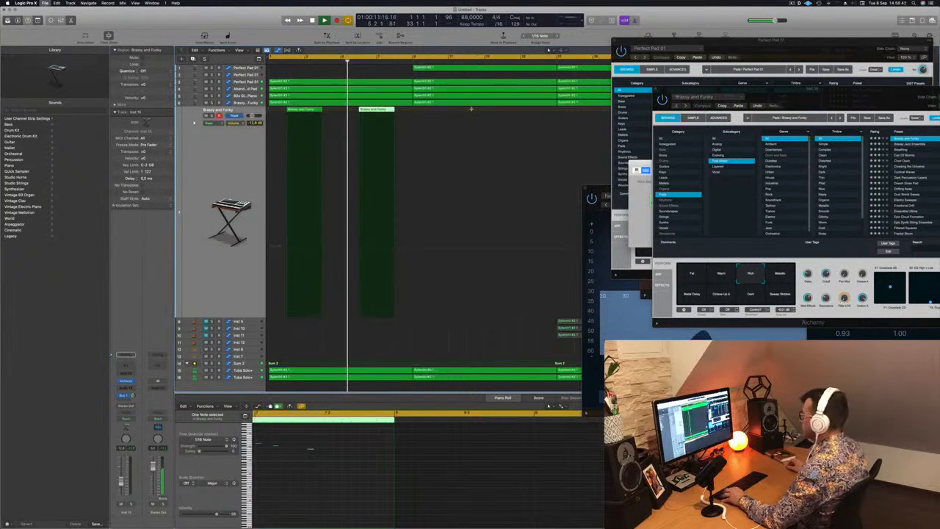
- Save the project as a package under its episode name in the Logic folder and restart playback
{"action": "key", "text": "super+s"}
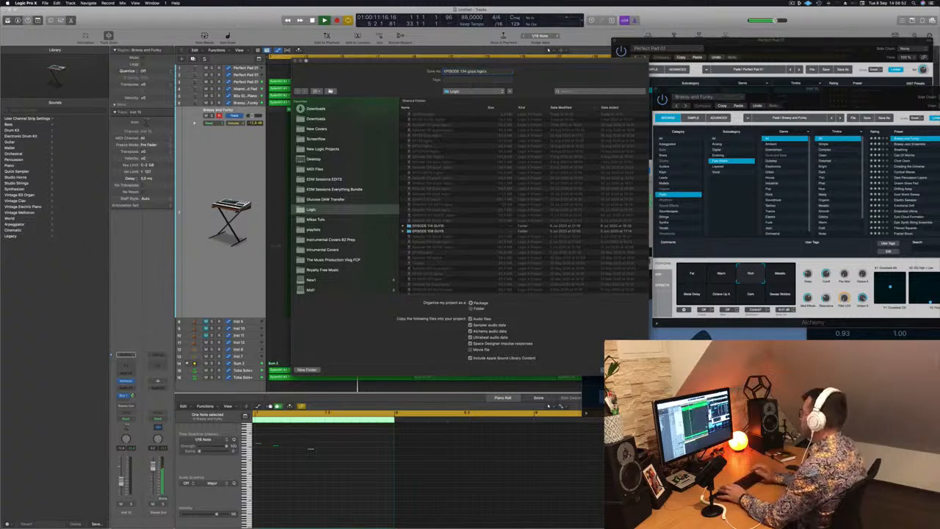
{"action": "key", "text": "Return"}
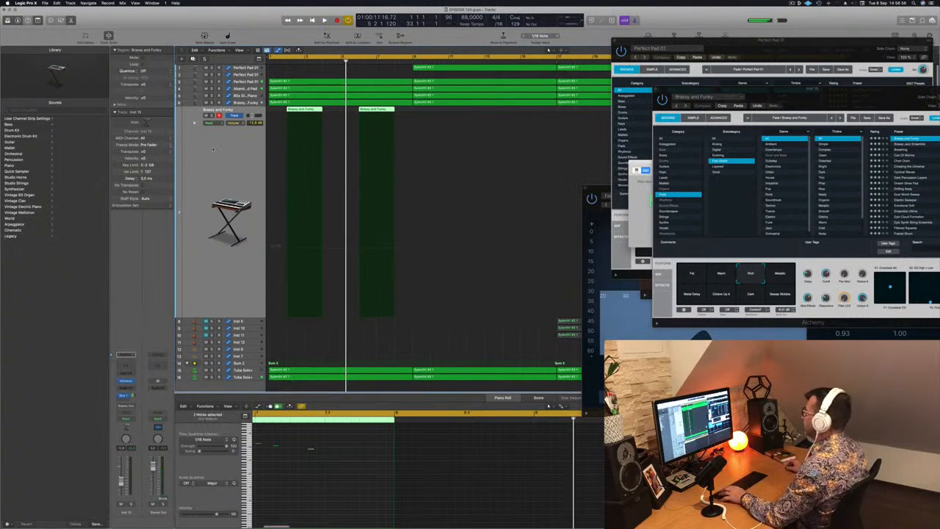
{"action": "key", "text": "space"}
{"action": "left_click", "coordinate": [792, 4]}
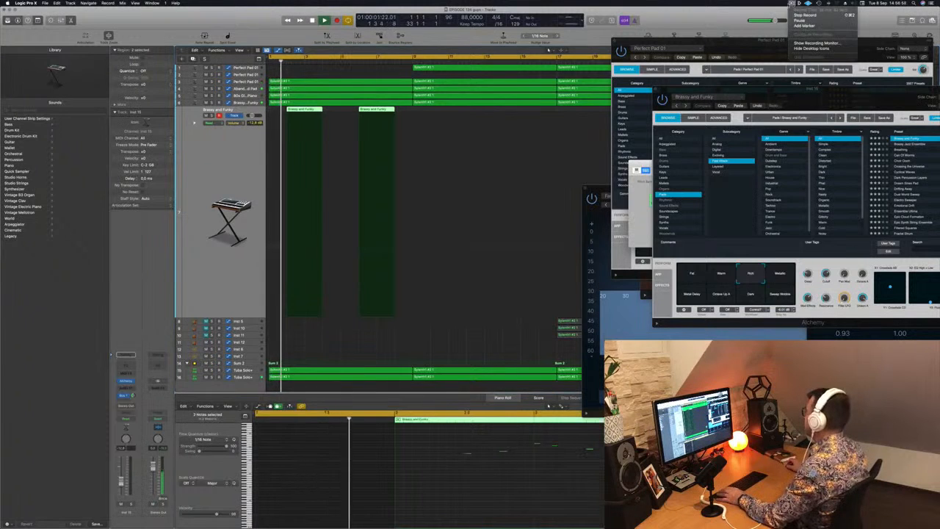
{"action": "left_click", "coordinate": [439, 177]}
- Select all regions in the arrangement and name them after their tracks
{"action": "key", "text": "super+Left"}
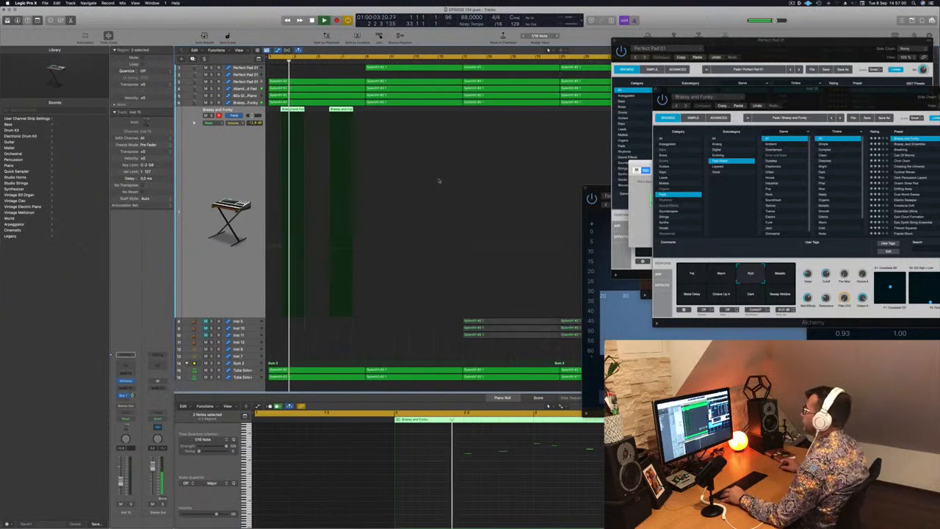
{"action": "key", "text": "super+Left"}
{"action": "key", "text": "super+Up"}
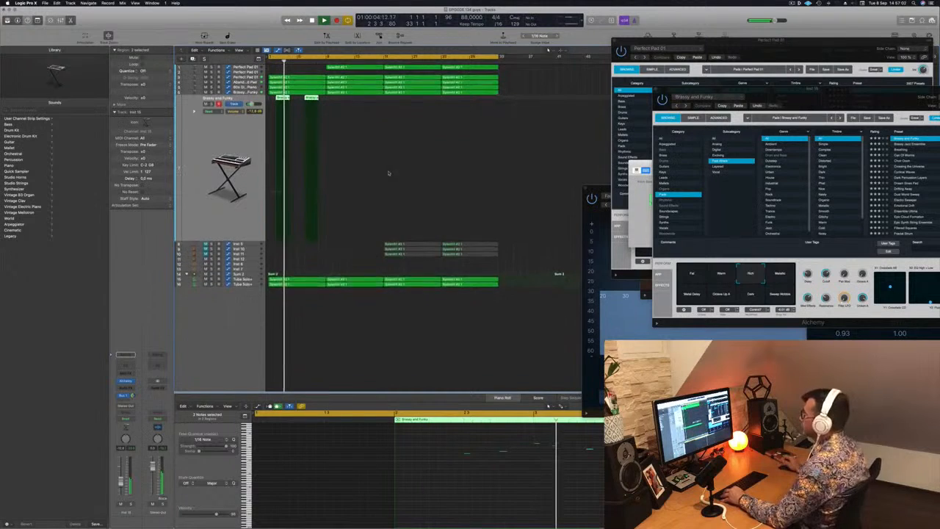
{"action": "key", "text": "super+a"}
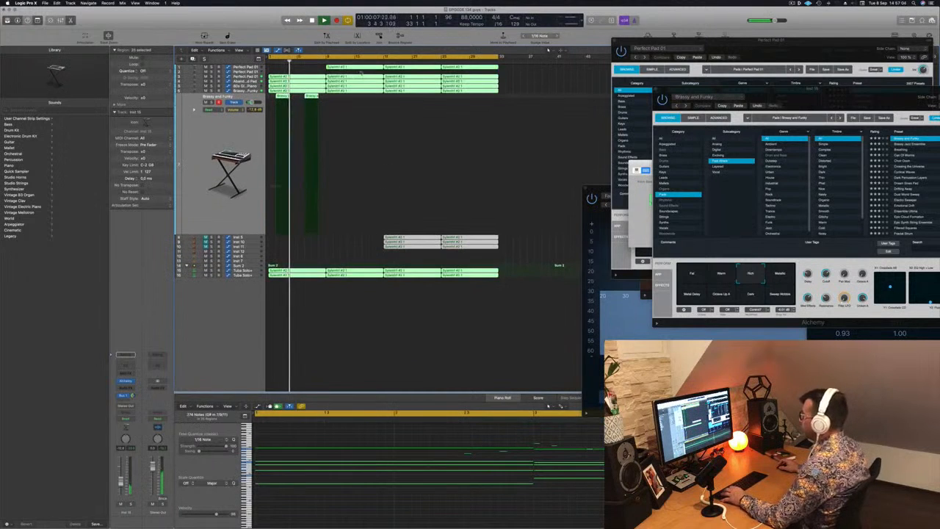
{"action": "right_click", "coordinate": [362, 75]}
{"action": "left_click", "coordinate": [367, 77]}
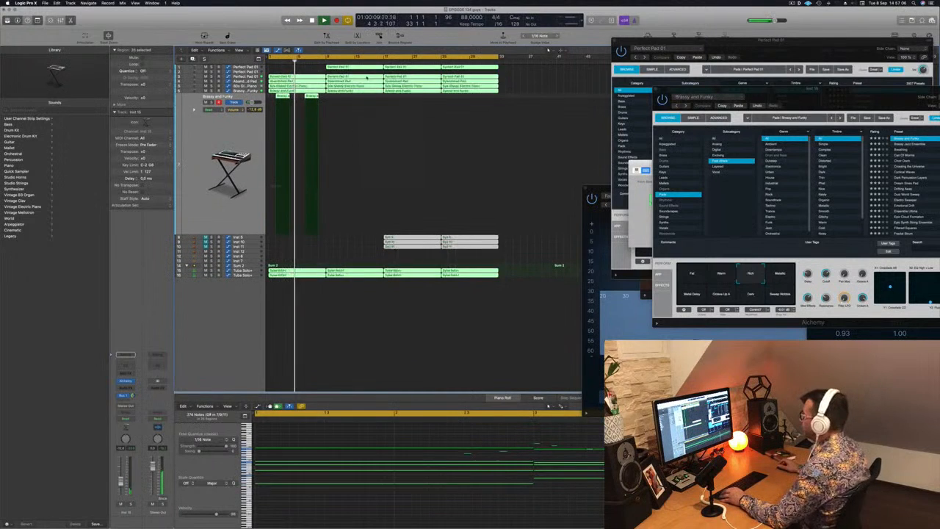
{"action": "key", "text": "super+Right"}
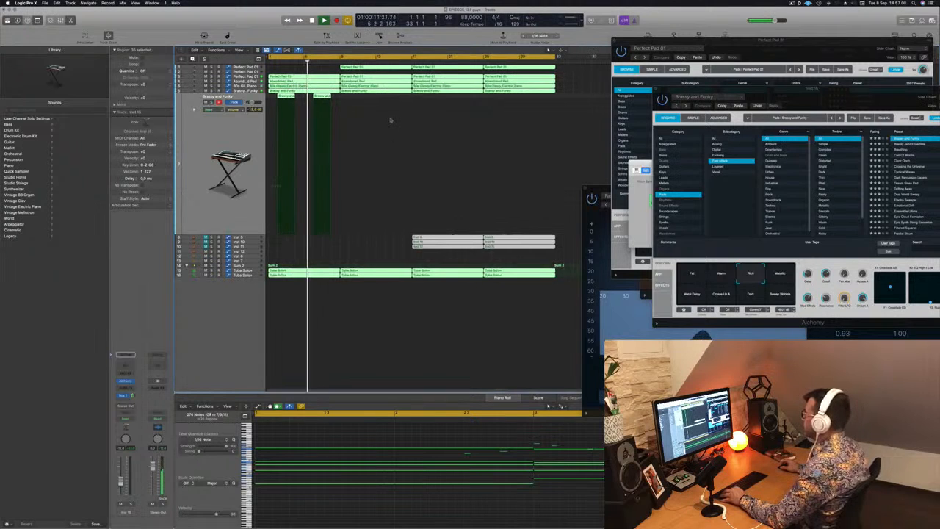
{"action": "left_click", "coordinate": [360, 240]}
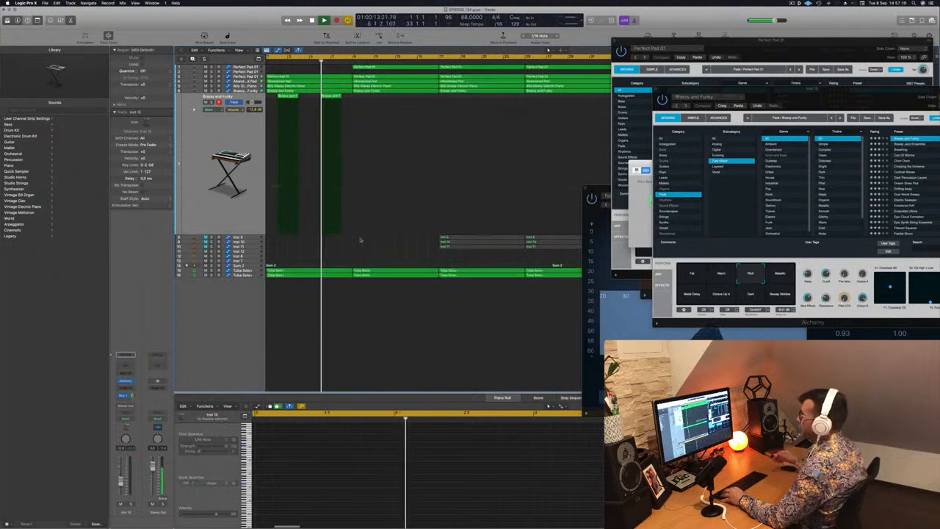
- Rearrange the Alchemy windows clear of the tracks and copy both melody regions to bars 10 and 14
{"action": "left_click_drag", "start_coordinate": [786, 40], "coordinate": [800, 143]}
{"action": "left_click_drag", "start_coordinate": [803, 88], "coordinate": [756, 65]}
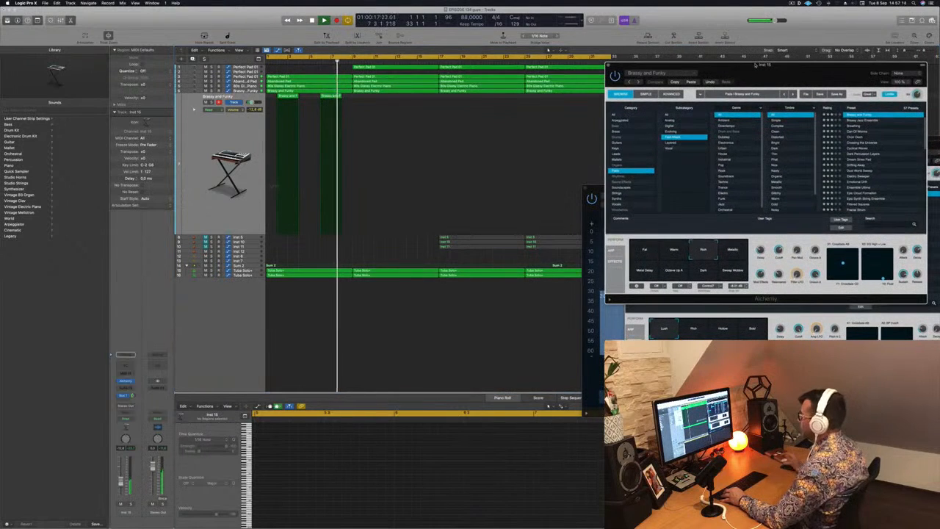
{"action": "left_click", "coordinate": [230, 138]}
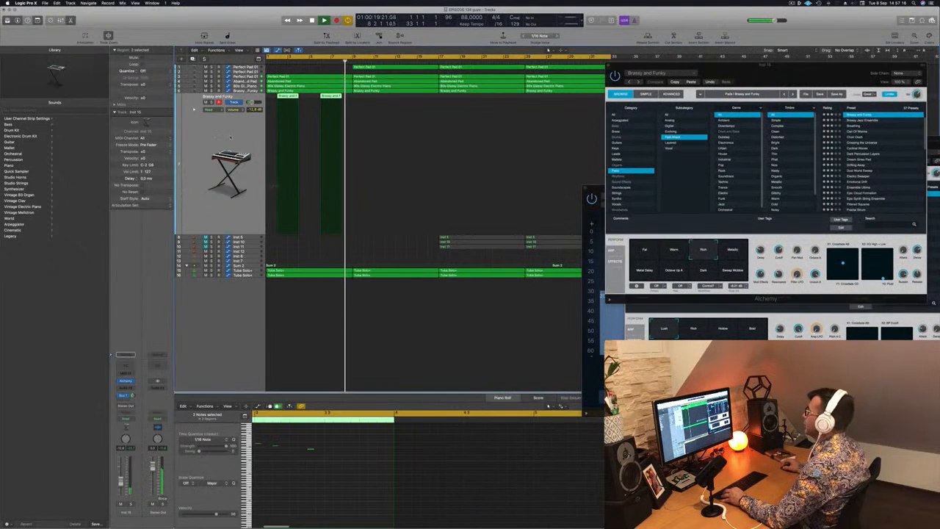
{"action": "key", "text": "super+Left"}
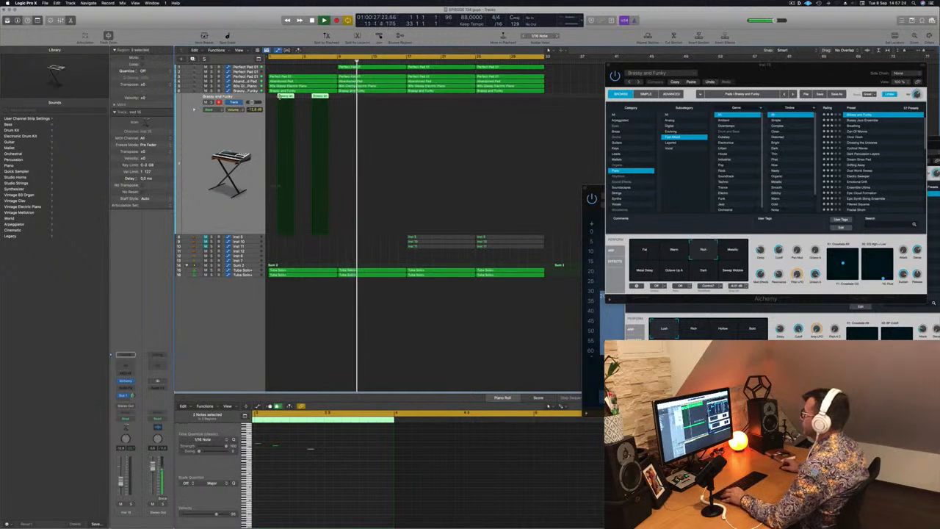
{"action": "left_click_drag", "start_coordinate": [285, 100], "coordinate": [353, 102]}
- Play the arrangement from the start and listen to how the four melody regions sit with the chords
{"action": "key", "text": "Return"}
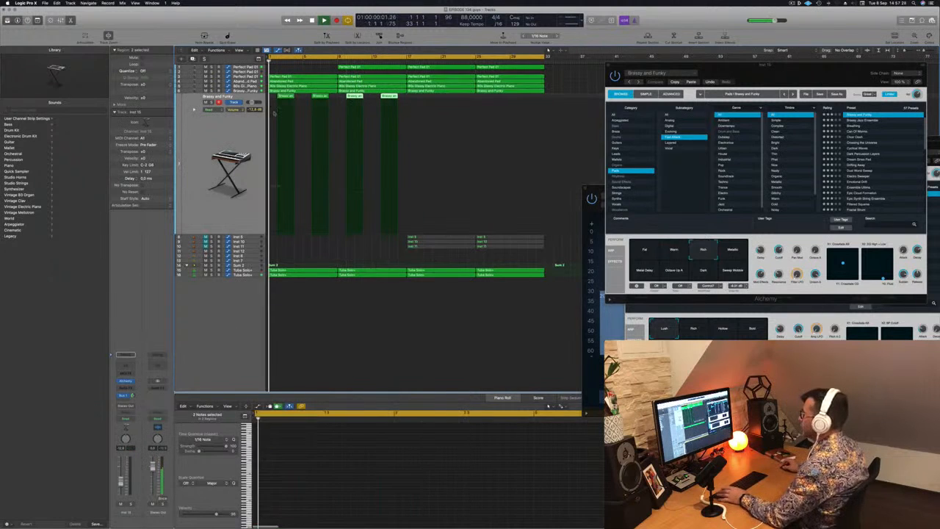
{"action": "left_click", "coordinate": [236, 139]}
{"action": "key", "text": "super+Up"}
{"action": "key", "text": "super+Up"}
{"action": "key", "text": "super+Up"}
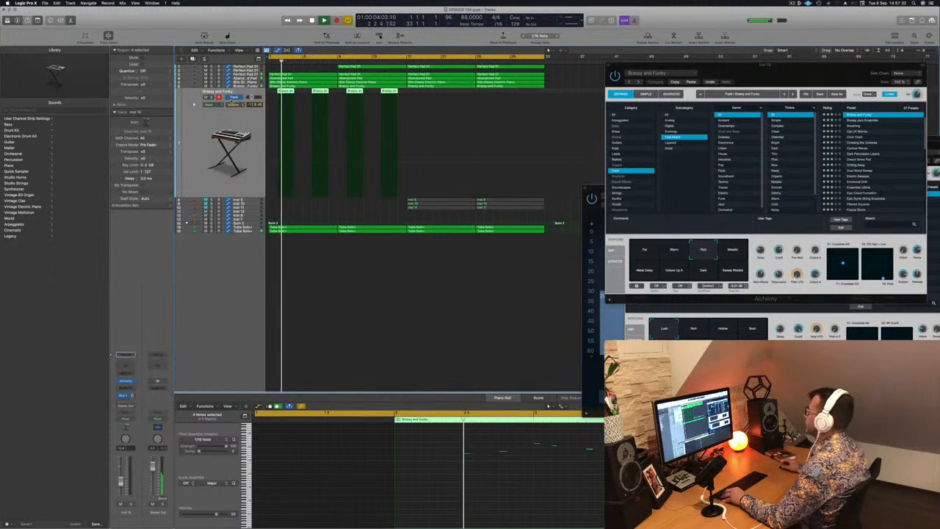
{"action": "key", "text": "super+Left"}
{"action": "key", "text": "super+Right"}
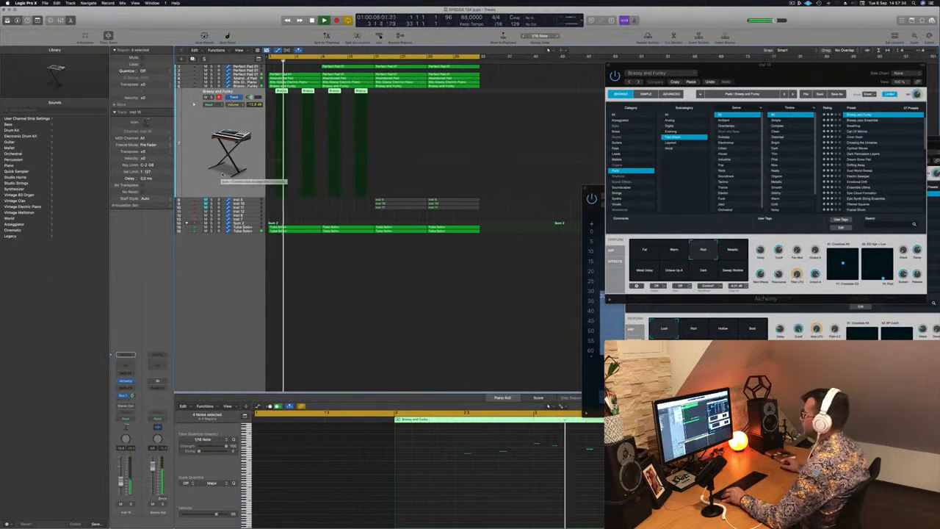
{"action": "key", "text": "super+Right"}
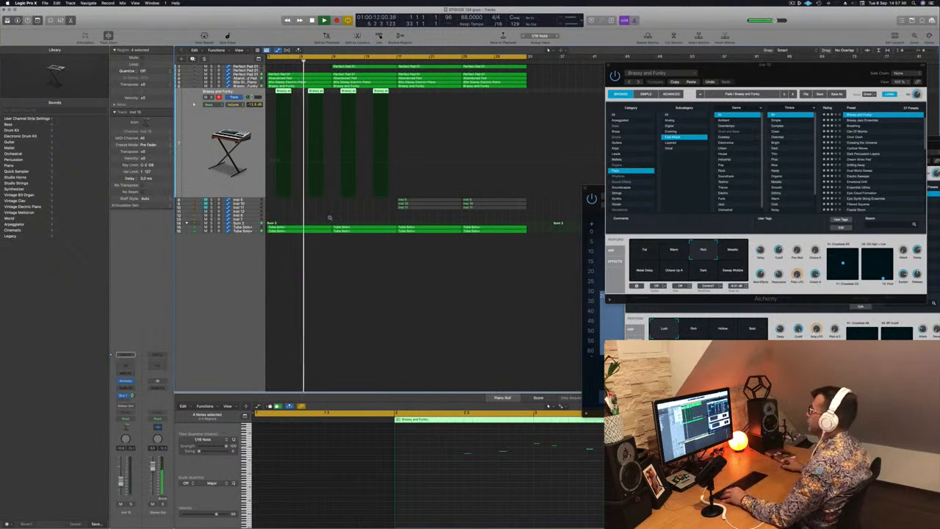
{"action": "key", "text": "super+Right"}
{"action": "key", "text": "super+Left"}
{"action": "key", "text": "super+Left"}
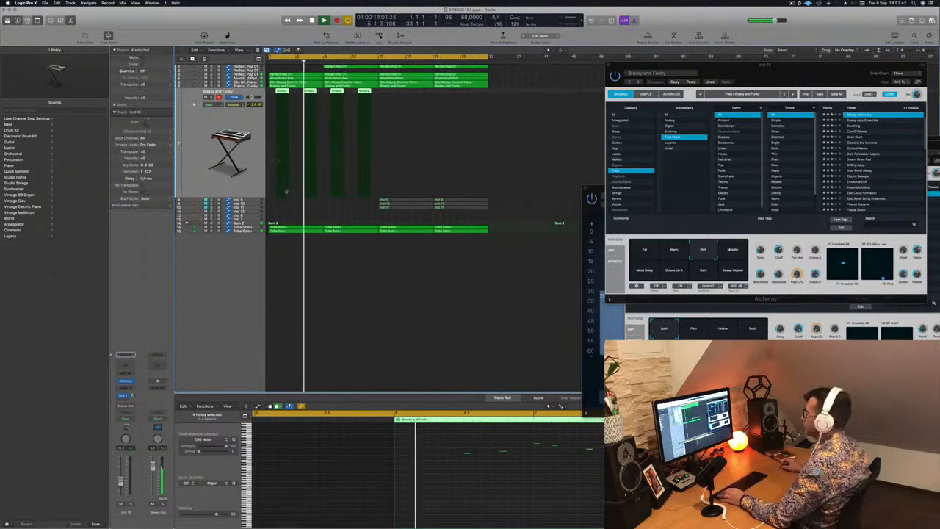
- Reshape the Sum 2 volume automation between bars 9 and 21 into a smoother climb through bar 17
{"action": "left_click", "coordinate": [281, 219]}
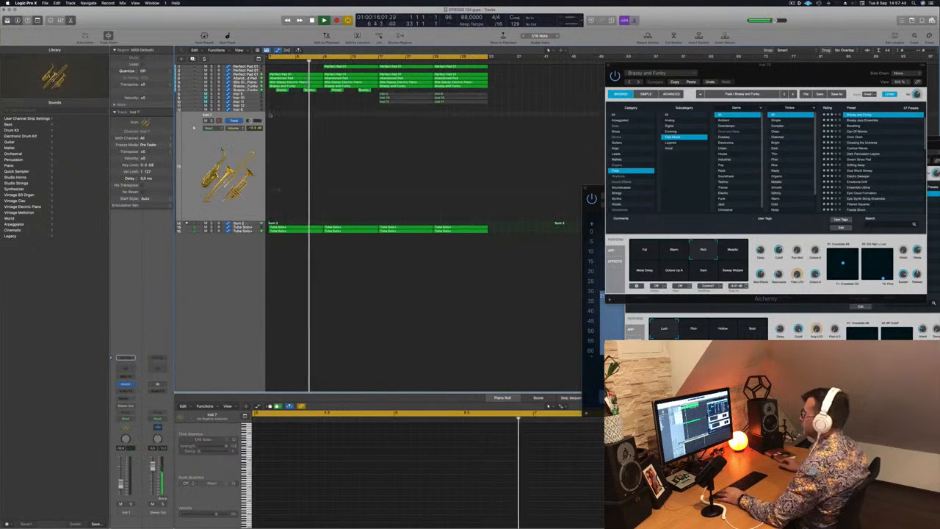
{"action": "key", "text": "Down"}
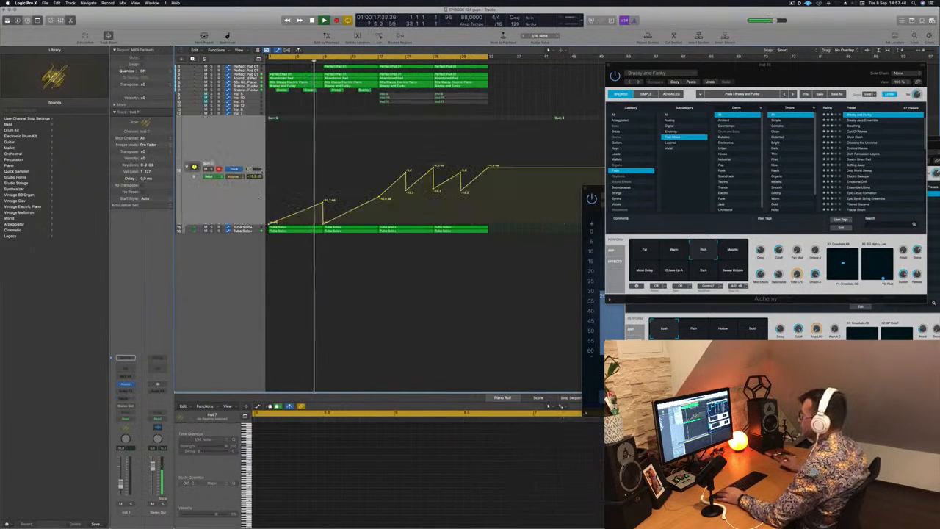
{"action": "left_click_drag", "start_coordinate": [324, 204], "coordinate": [379, 177]}
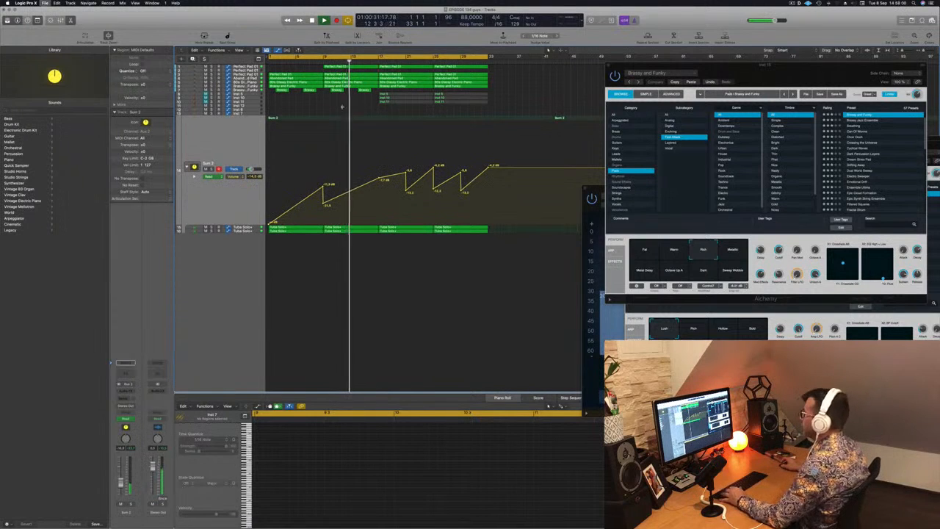
- Show the secondary ruler above the tracks and move the front Alchemy window further clear of the arrangement
{"action": "left_click", "coordinate": [239, 50]}
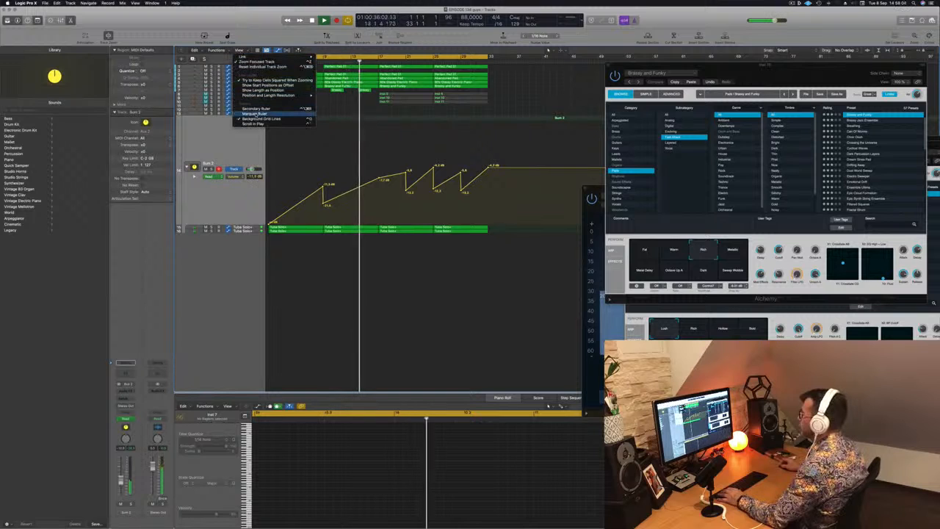
{"action": "left_click", "coordinate": [219, 73]}
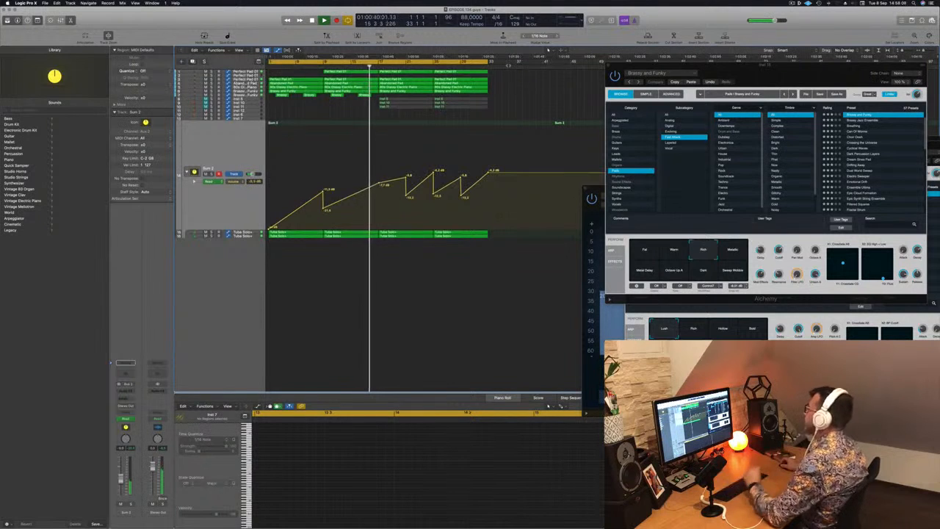
{"action": "left_click_drag", "start_coordinate": [718, 68], "coordinate": [757, 88]}
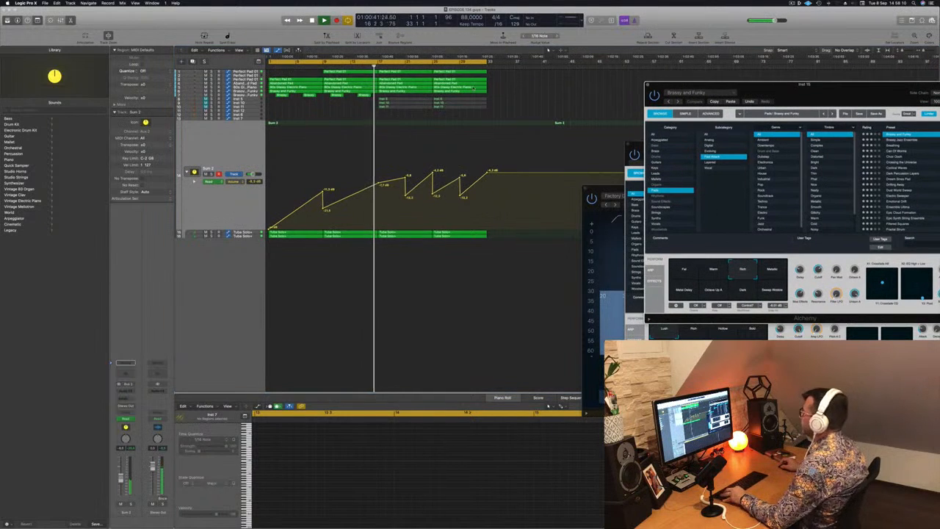
- Set the cycle range to bars 17–33 and repeat all regions and automation in that section once, starting at bar 33
{"action": "key", "text": "super+Left"}
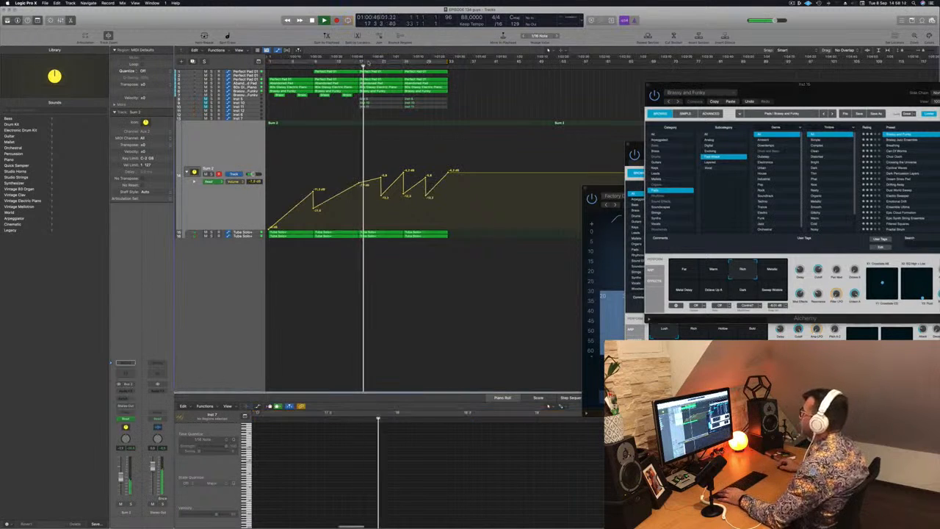
{"action": "left_click_drag", "start_coordinate": [362, 61], "coordinate": [448, 61]}
{"action": "key", "text": "super+r"}
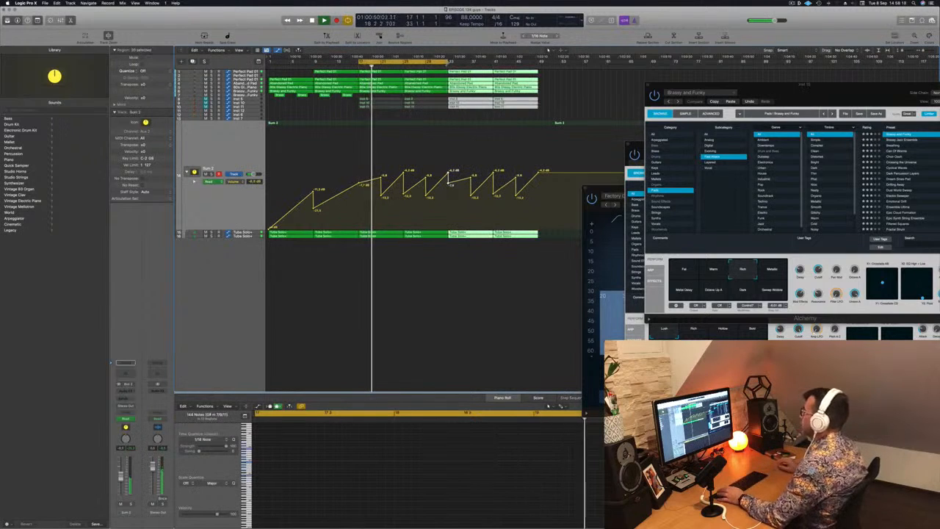
{"action": "left_click", "coordinate": [323, 108]}
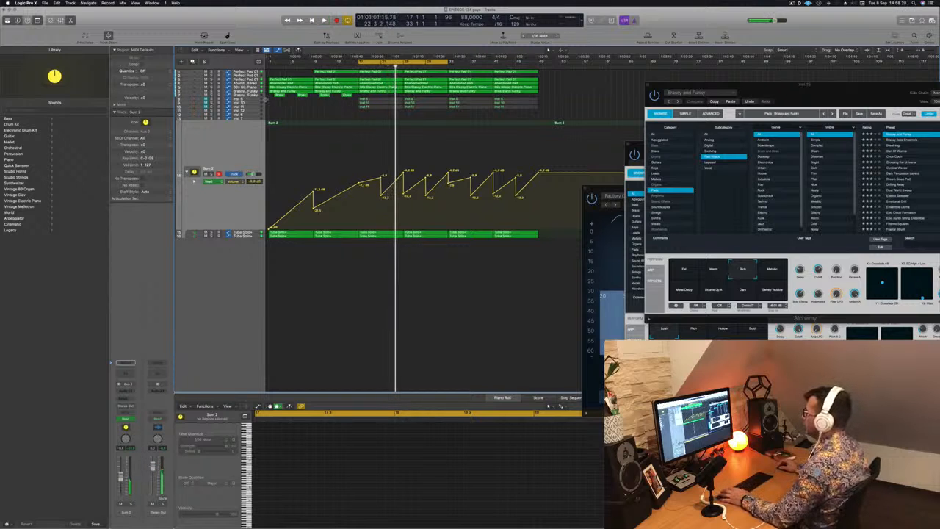
- Create a summing track stack from the first muted violin-icon string track
{"action": "left_click", "coordinate": [253, 98]}
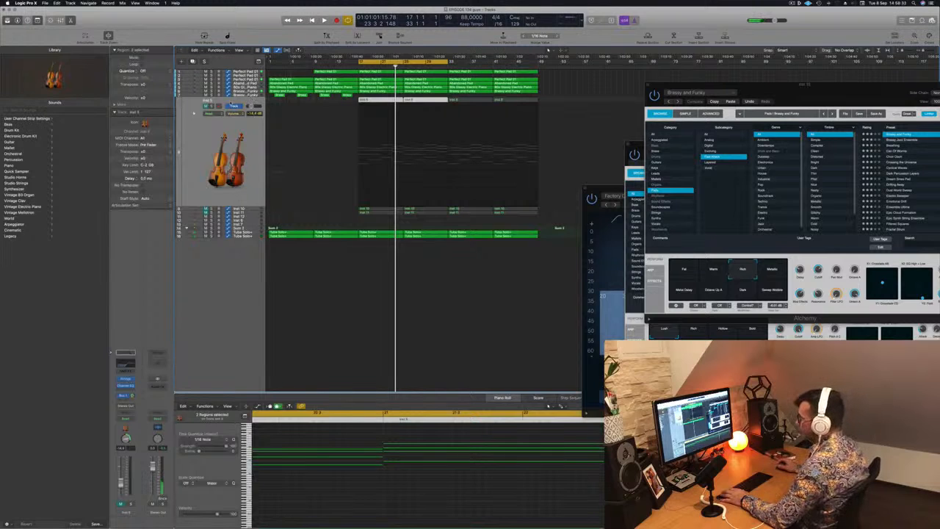
{"action": "right_click", "coordinate": [249, 100]}
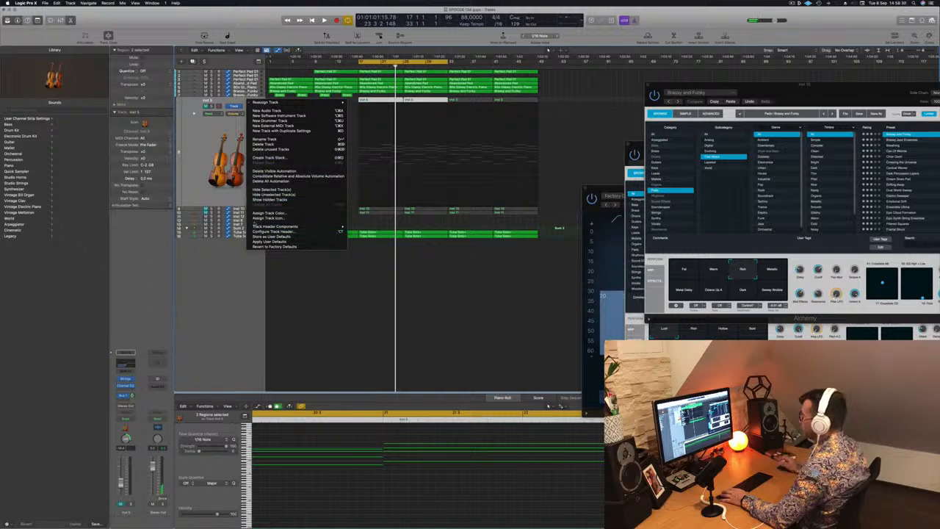
{"action": "left_click", "coordinate": [279, 159]}
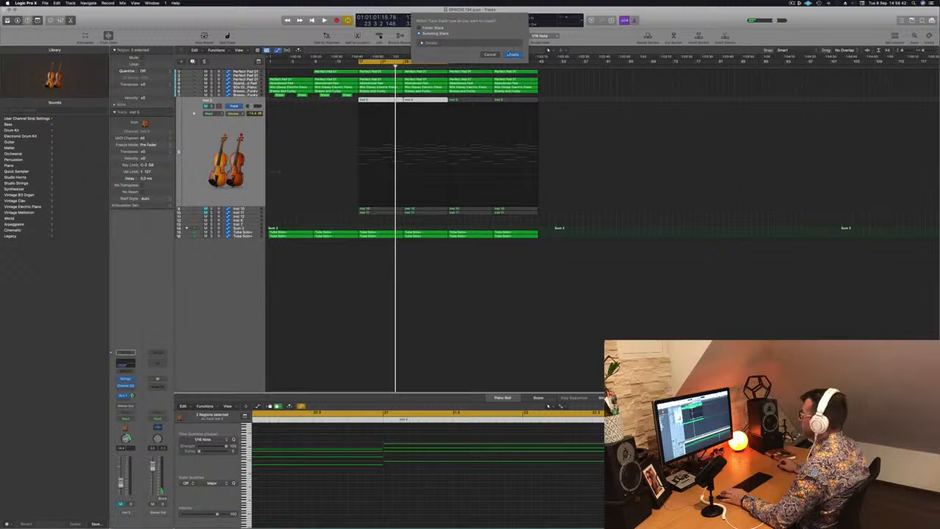
{"action": "key", "text": "Return"}
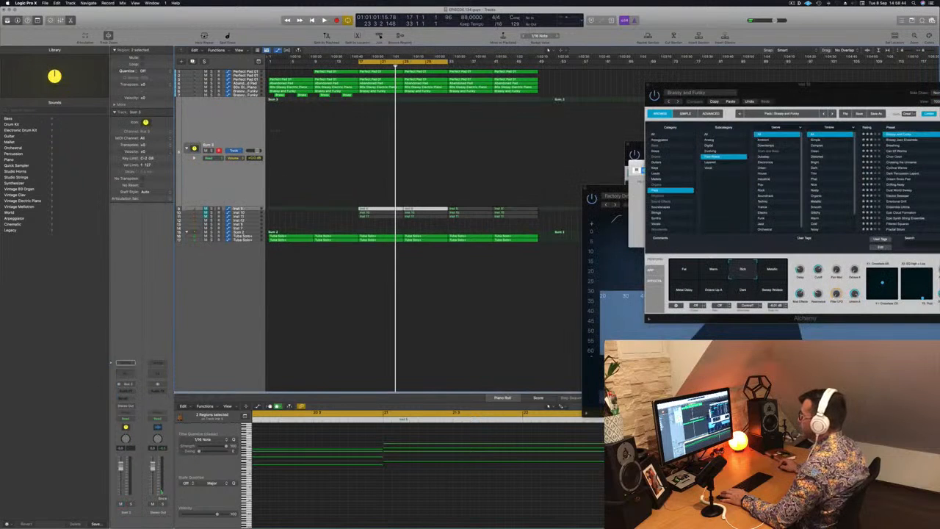
- Add the Inst 10 and Inst 11 string tracks to the new stack, reorder its tracks and name the stack Strings
{"action": "left_click", "coordinate": [253, 213]}
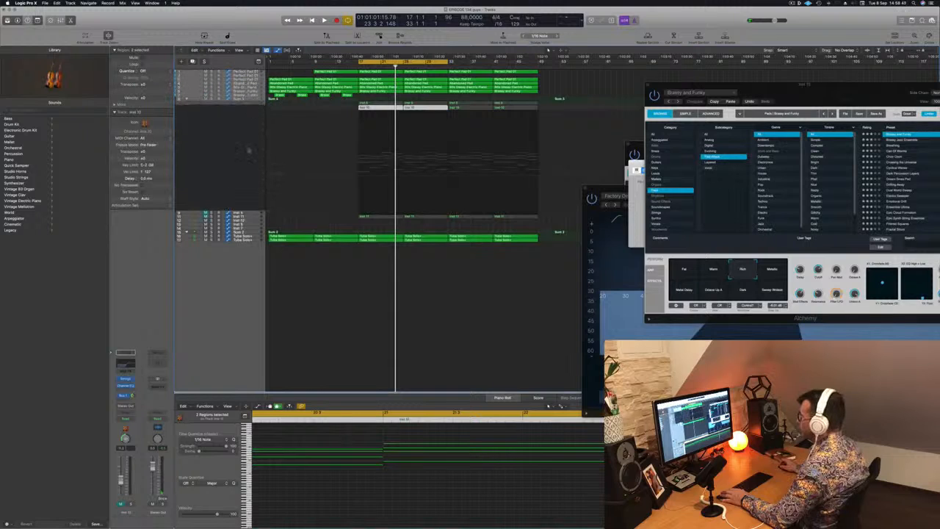
{"action": "left_click", "coordinate": [252, 217]}
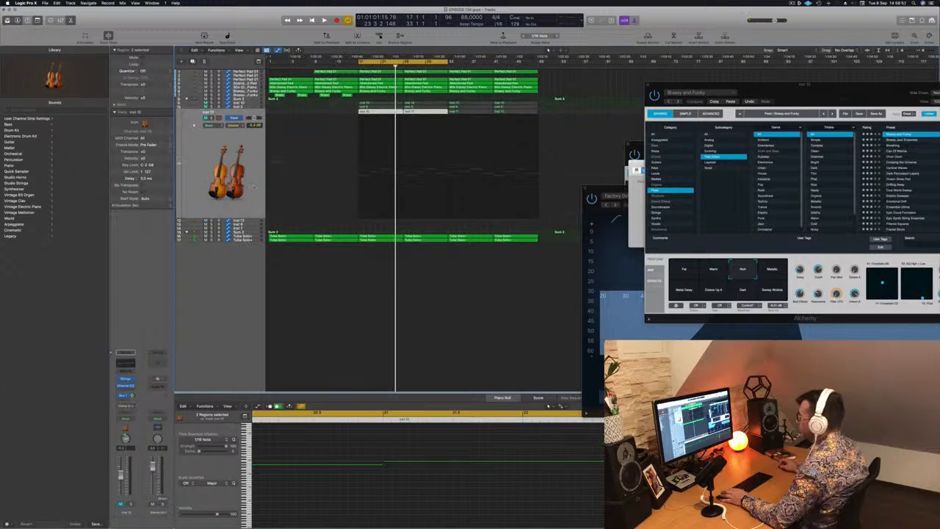
{"action": "left_click_drag", "start_coordinate": [226, 147], "coordinate": [241, 104]}
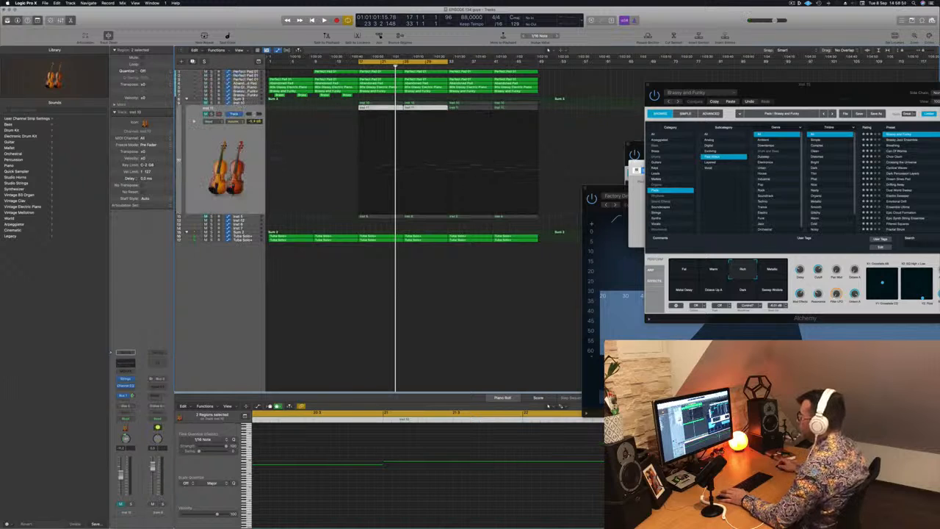
{"action": "left_click", "coordinate": [238, 100]}
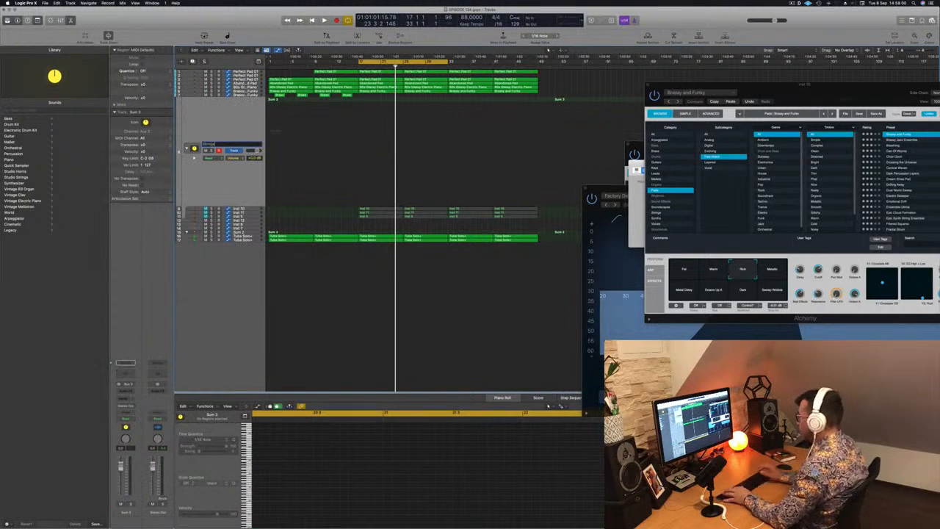
- Audition the first track in the Strings stack in solo, unsolo it and rename it Left Strings
{"action": "left_click", "coordinate": [245, 209]}
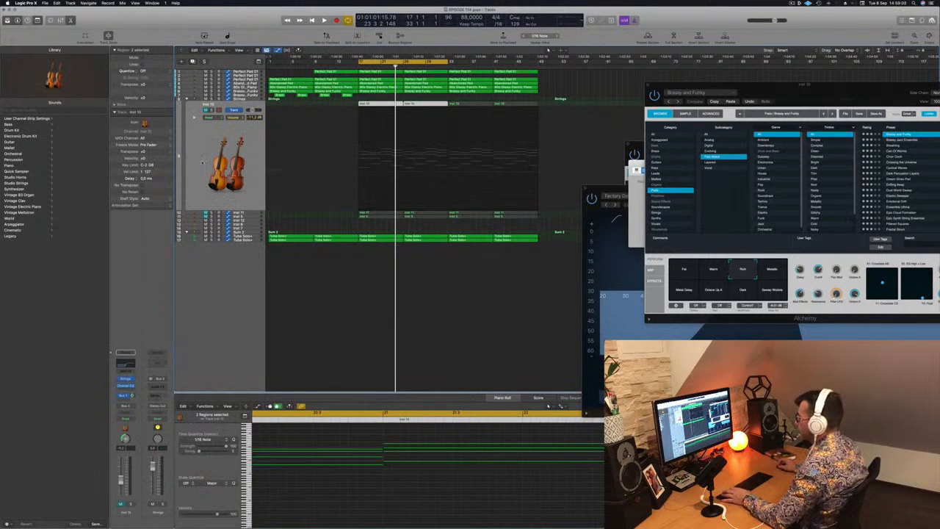
{"action": "key", "text": "space"}
{"action": "left_click", "coordinate": [213, 110]}
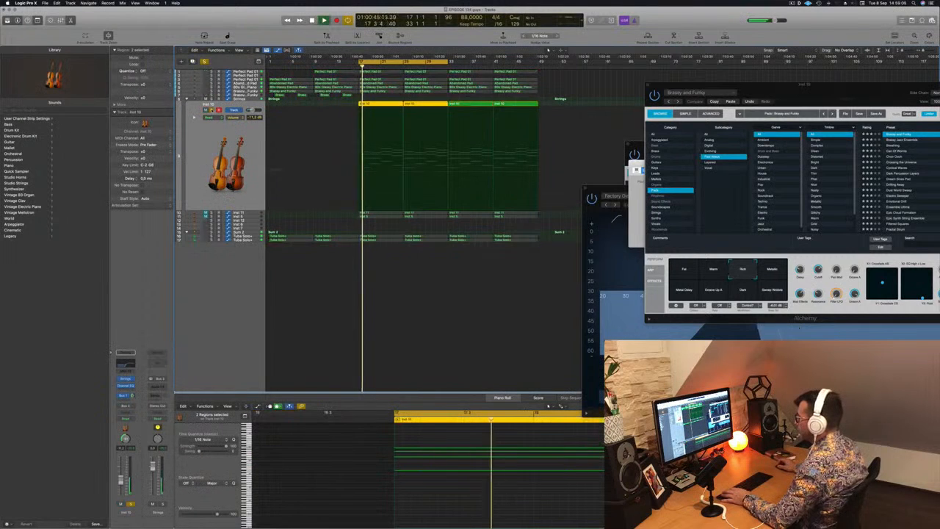
{"action": "left_click", "coordinate": [212, 110]}
{"action": "double_click", "coordinate": [212, 104]}
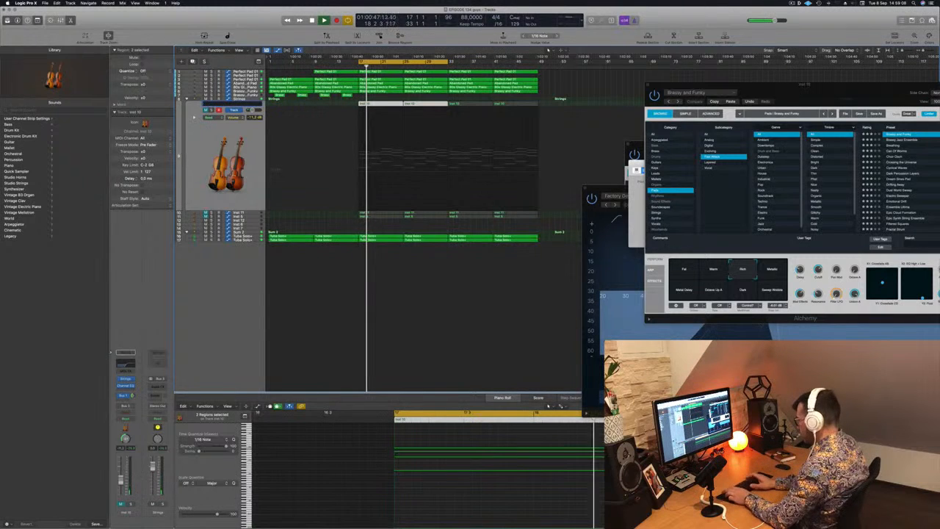
{"action": "type", "text": "Layer 1"}
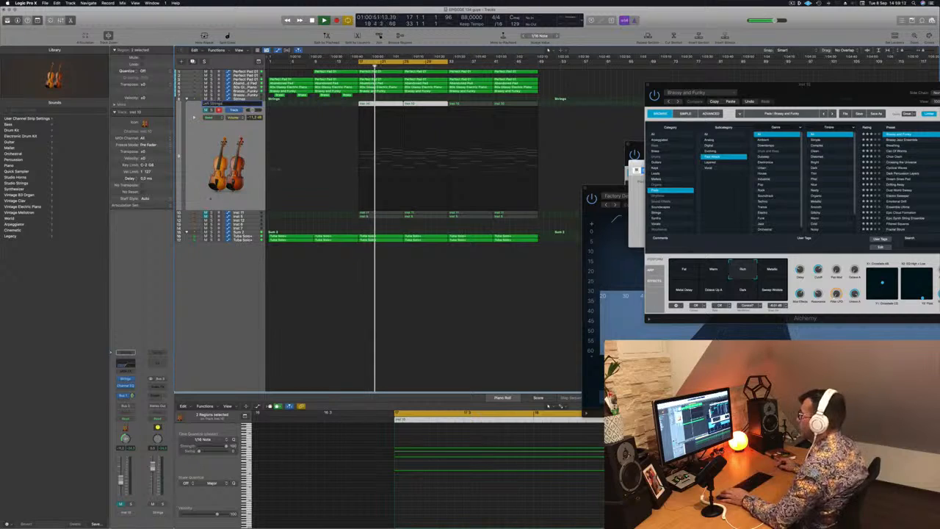
{"action": "key", "text": "Return"}
- Move the other chordal string track directly below Left Strings, then name it Right Strings and the remaining string track Cello
{"action": "key", "text": "Down"}
{"action": "key", "text": "space"}
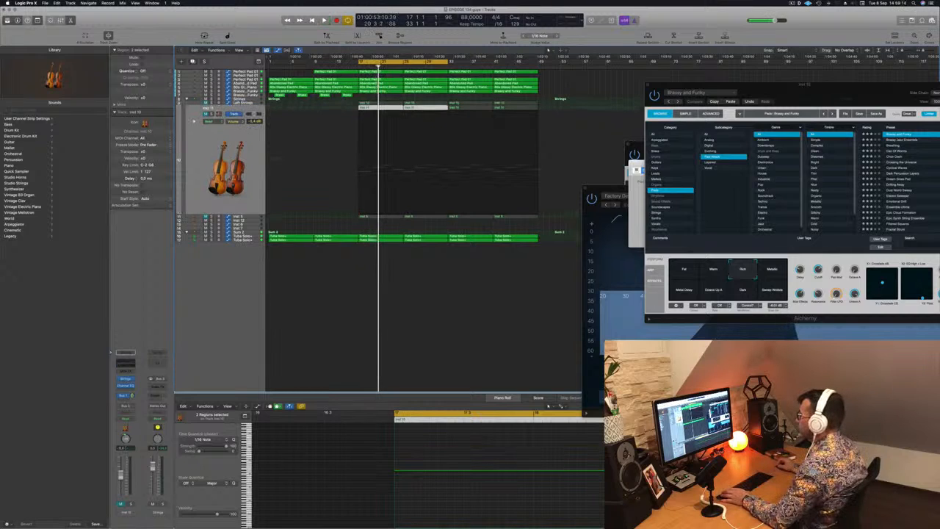
{"action": "key", "text": "Down"}
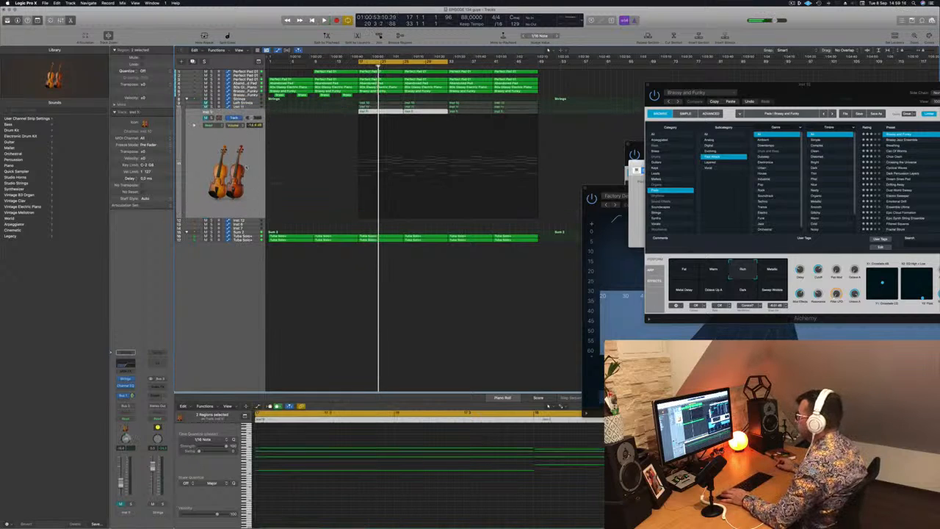
{"action": "left_click_drag", "start_coordinate": [247, 167], "coordinate": [253, 105]}
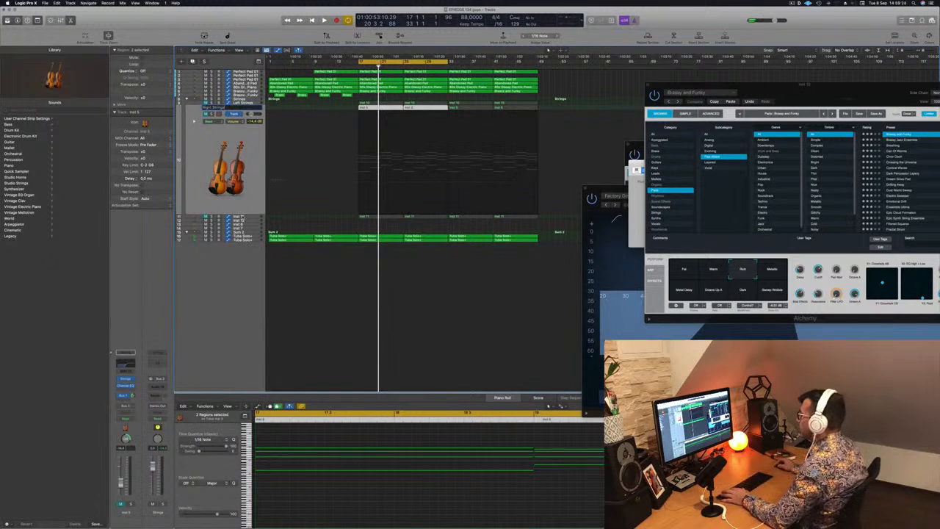
{"action": "left_click", "coordinate": [243, 217]}
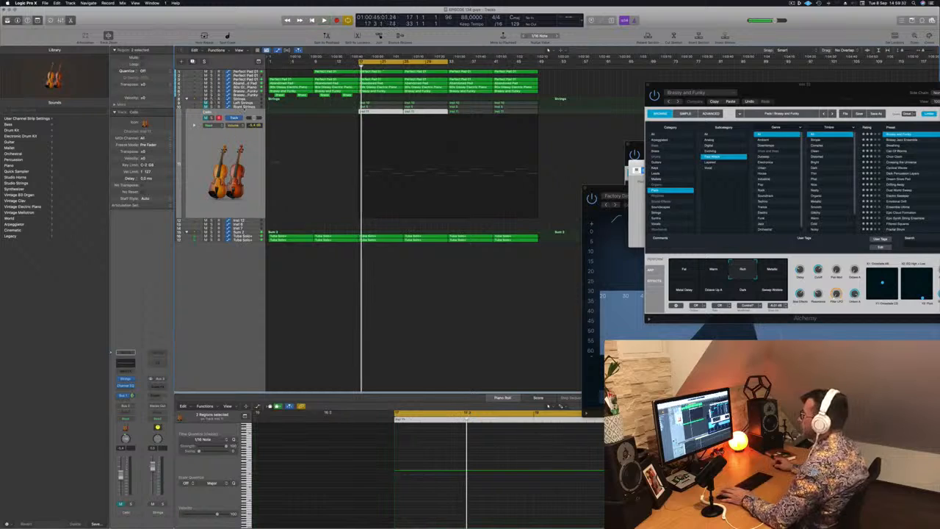
- Unmute the Left Strings, Right Strings and Cello tracks and play the section from bar 17 to hear them
{"action": "left_click", "coordinate": [251, 99]}
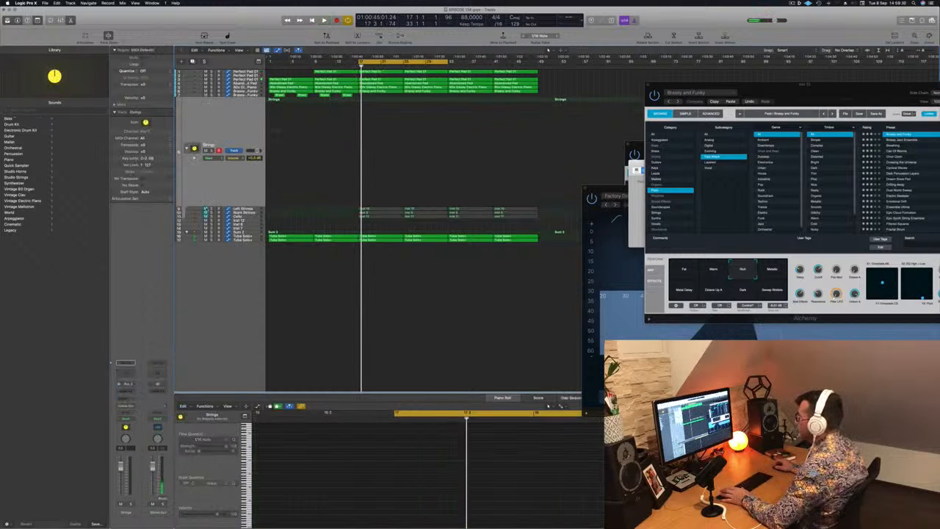
{"action": "left_click_drag", "start_coordinate": [207, 210], "coordinate": [207, 221]}
{"action": "key", "text": "space"}
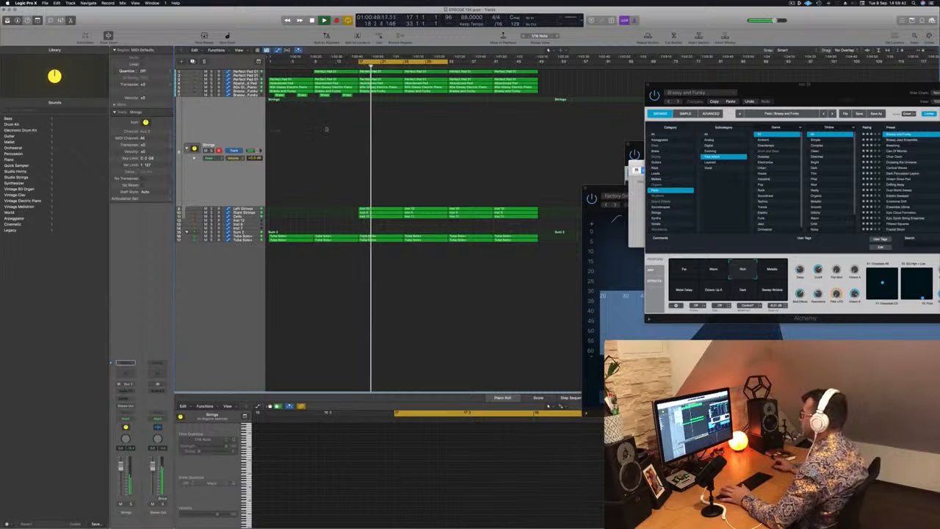
{"action": "key", "text": "space"}
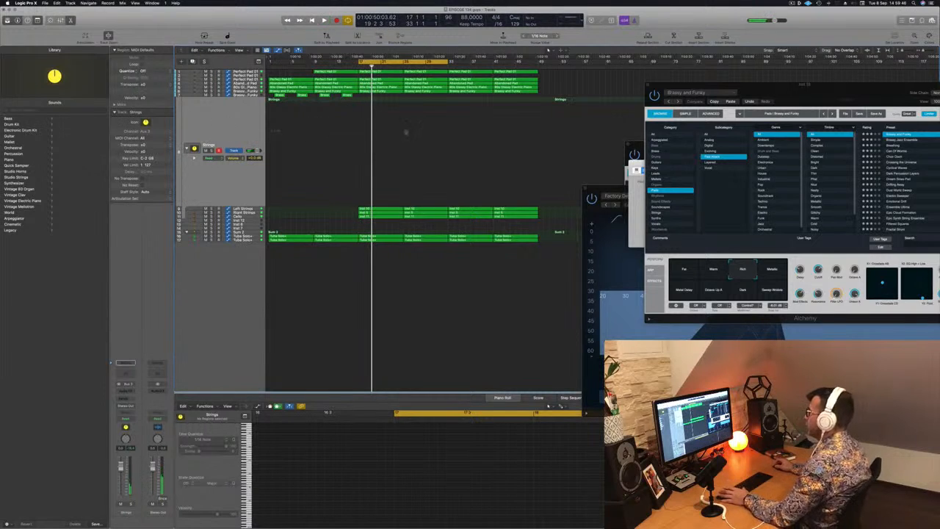
- Automate the Strings stack's volume to stay silent until bar 17 and fade in to full level at bar 25
{"action": "left_click", "coordinate": [357, 135]}
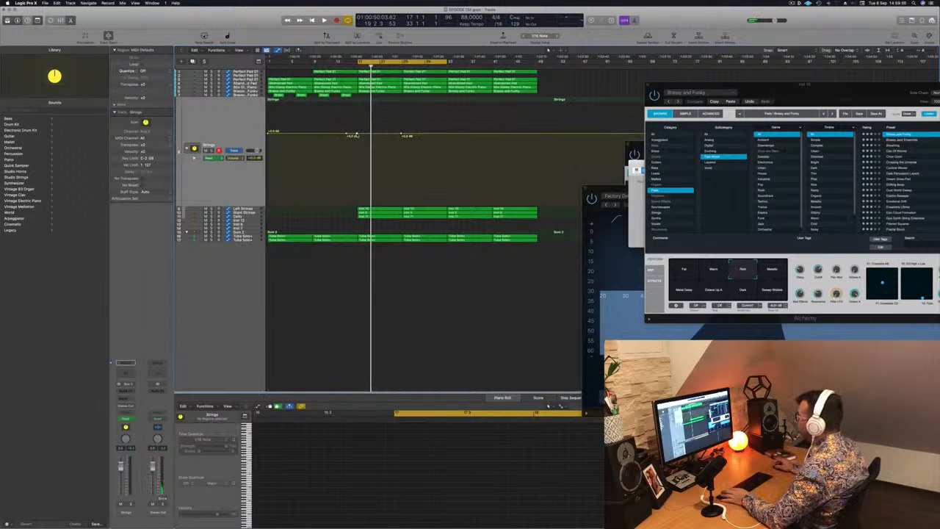
{"action": "left_click_drag", "start_coordinate": [357, 136], "coordinate": [358, 153]}
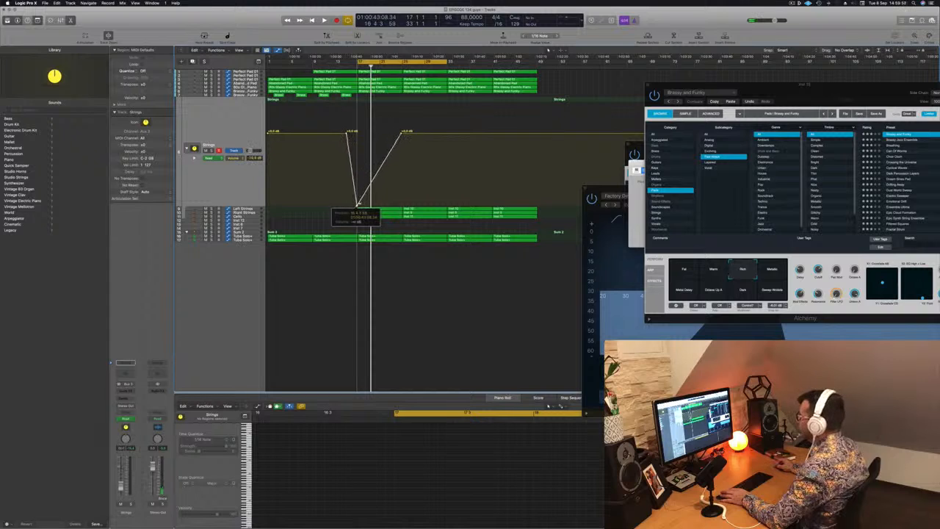
{"action": "left_click_drag", "start_coordinate": [359, 204], "coordinate": [358, 205]}
{"action": "key", "text": "space"}
{"action": "left_click", "coordinate": [347, 134]}
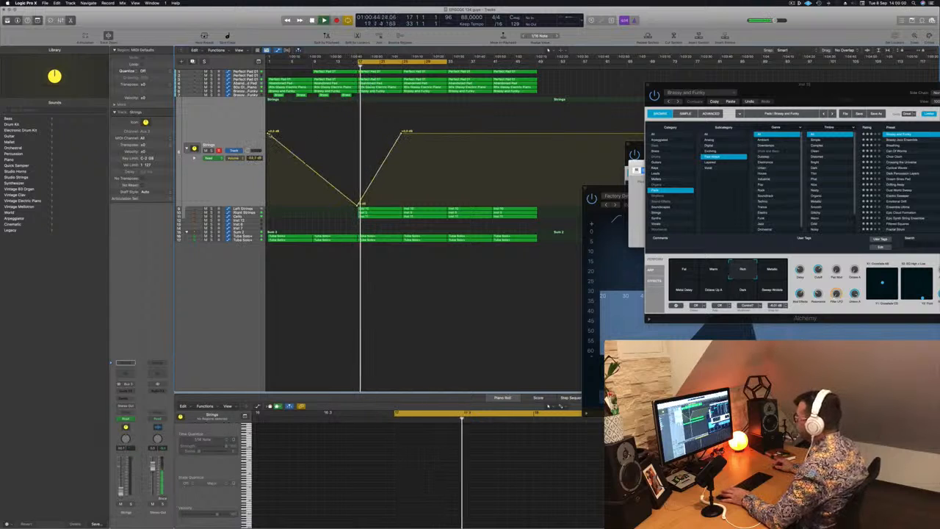
{"action": "left_click", "coordinate": [269, 132]}
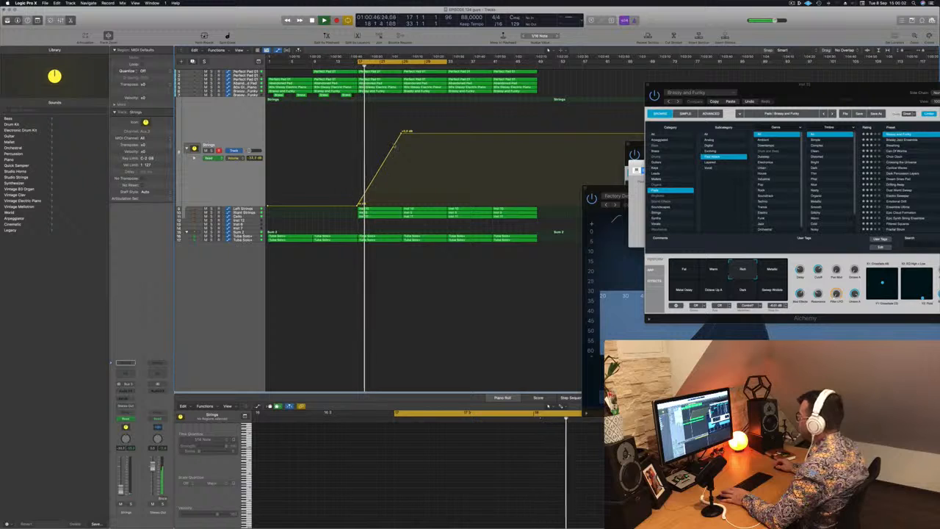
{"action": "left_click_drag", "start_coordinate": [401, 132], "coordinate": [405, 132]}
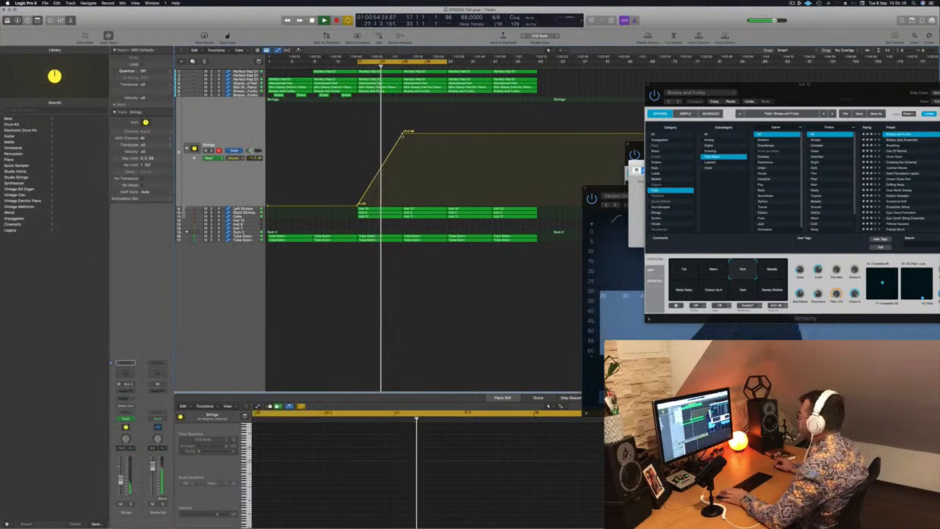
- Lower the Strings automation peak at bar 25, add a sharp drop right there, and replay from bar 1 with the cycle over bars 1–33
{"action": "left_click_drag", "start_coordinate": [402, 133], "coordinate": [404, 190]}
{"action": "key", "text": "Return"}
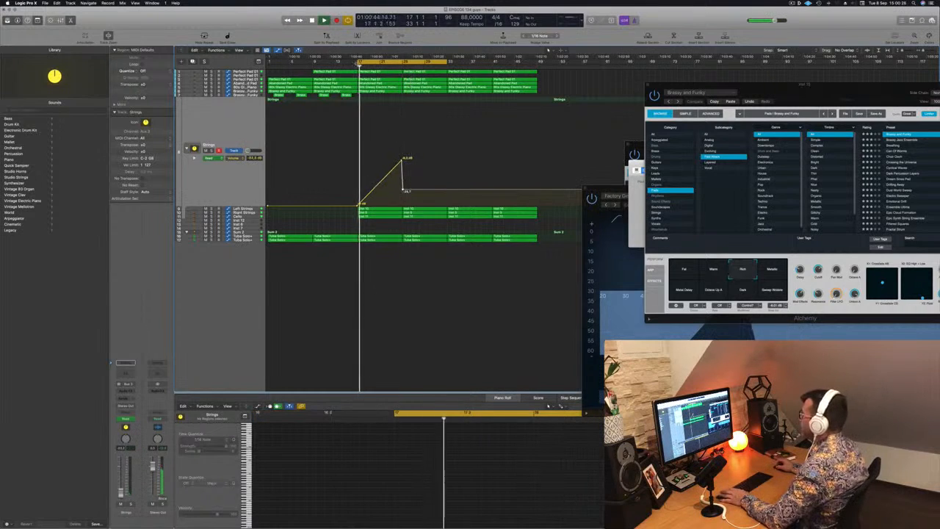
{"action": "left_click_drag", "start_coordinate": [359, 63], "coordinate": [269, 62]}
{"action": "key", "text": "Return"}
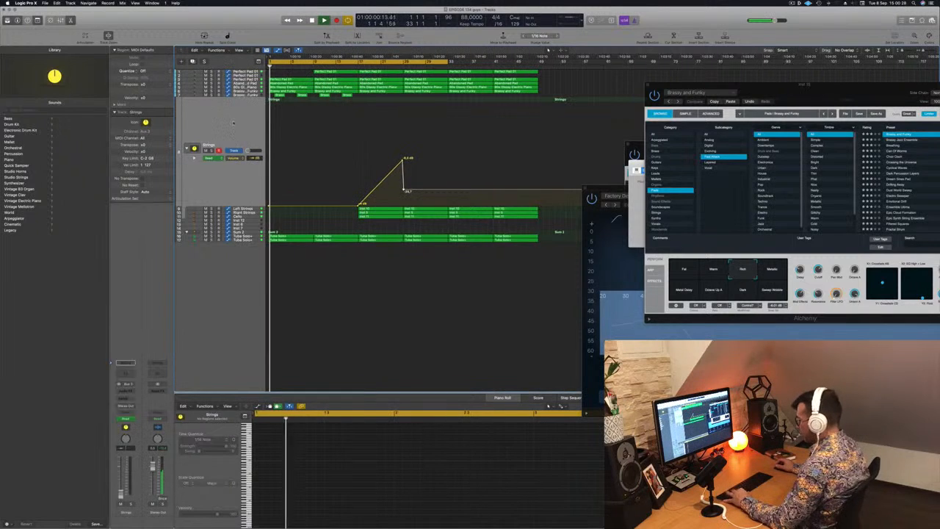
- Rename all regions in the arrangement after their tracks
{"action": "key", "text": "super+Right"}
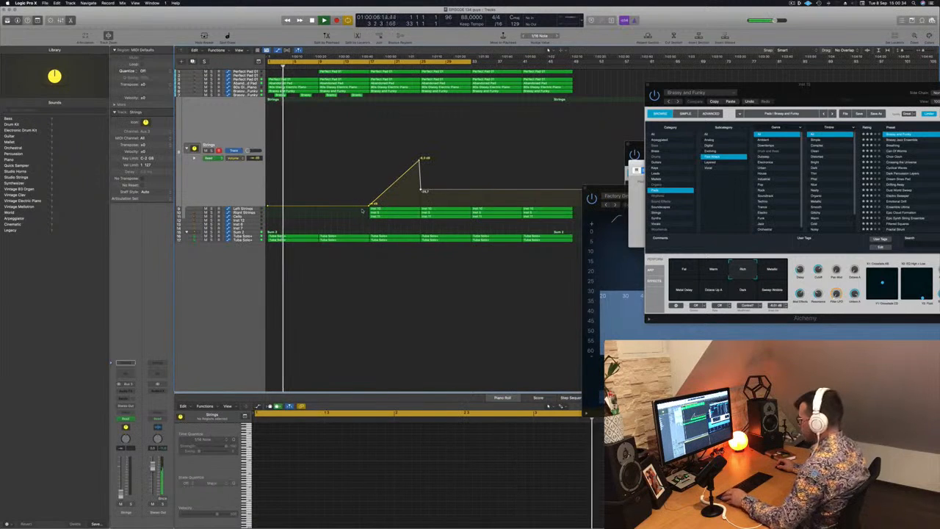
{"action": "key", "text": "super+a"}
{"action": "right_click", "coordinate": [390, 211]}
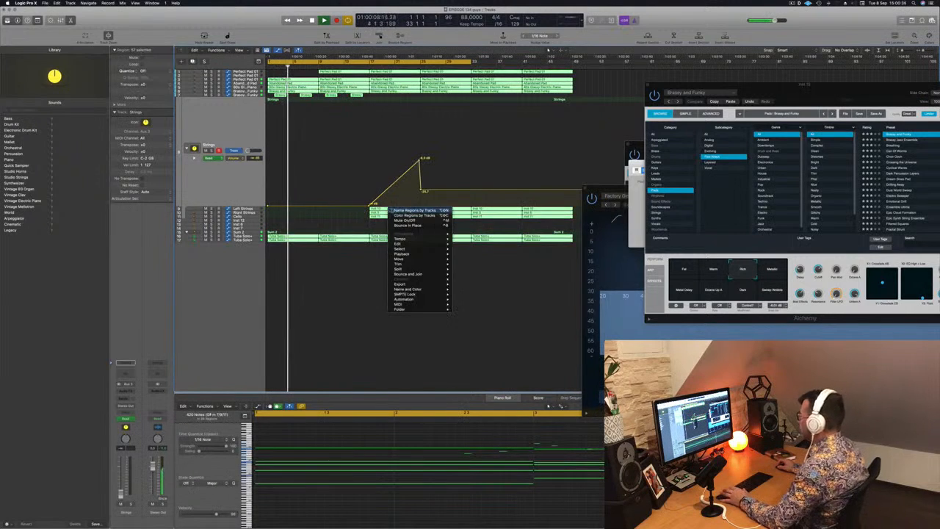
{"action": "left_click", "coordinate": [397, 211]}
{"action": "left_click", "coordinate": [386, 223]}
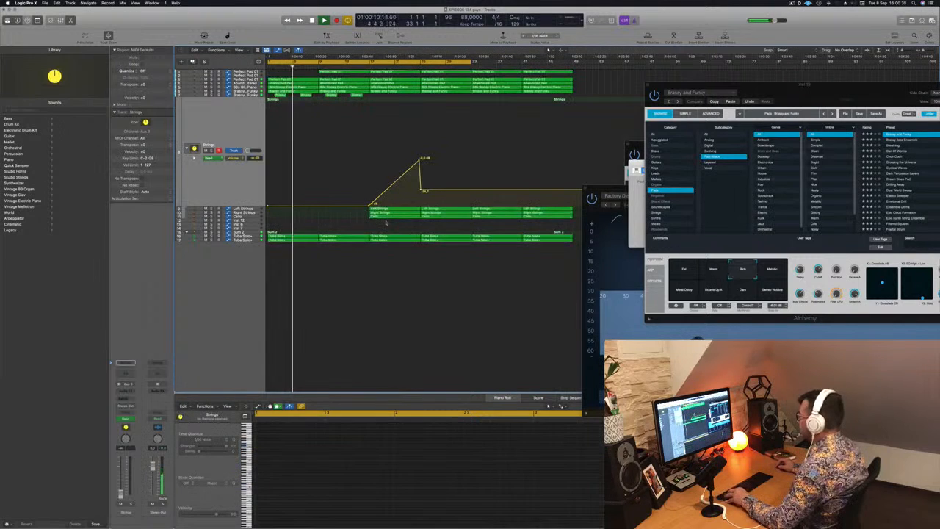
- Copy the three strings regions to bar 1 and automate a quieter Strings volume rise that peaks and drops at bar 9
{"action": "left_click_drag", "start_coordinate": [387, 223], "coordinate": [281, 212]}
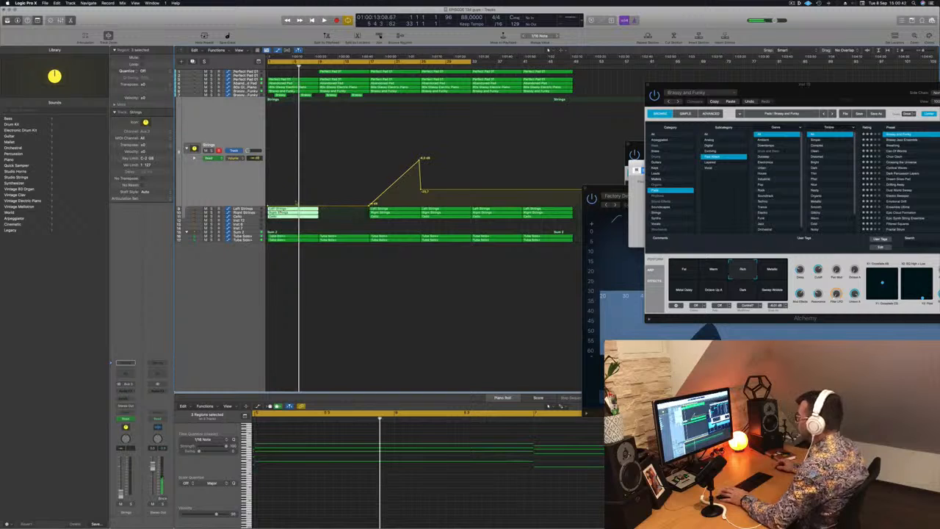
{"action": "left_click", "coordinate": [318, 208]}
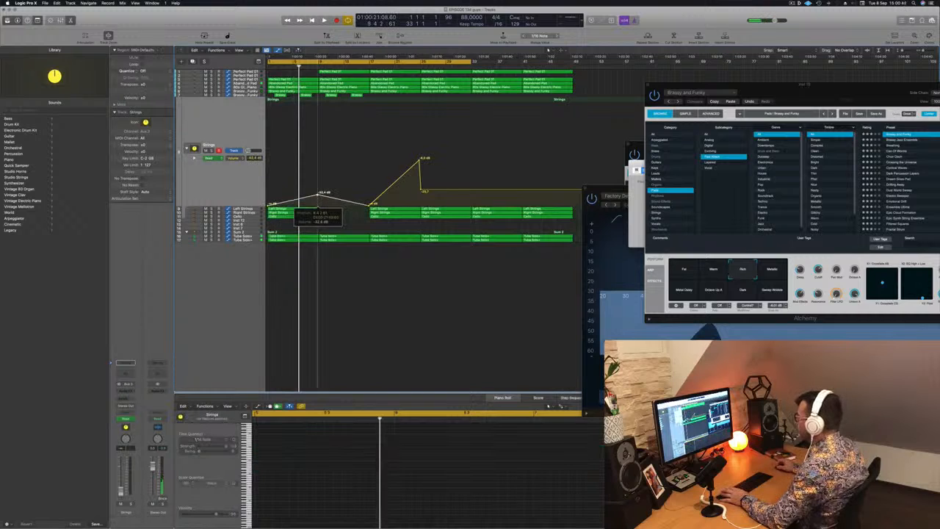
{"action": "key", "text": "space"}
{"action": "left_click_drag", "start_coordinate": [318, 192], "coordinate": [318, 190]}
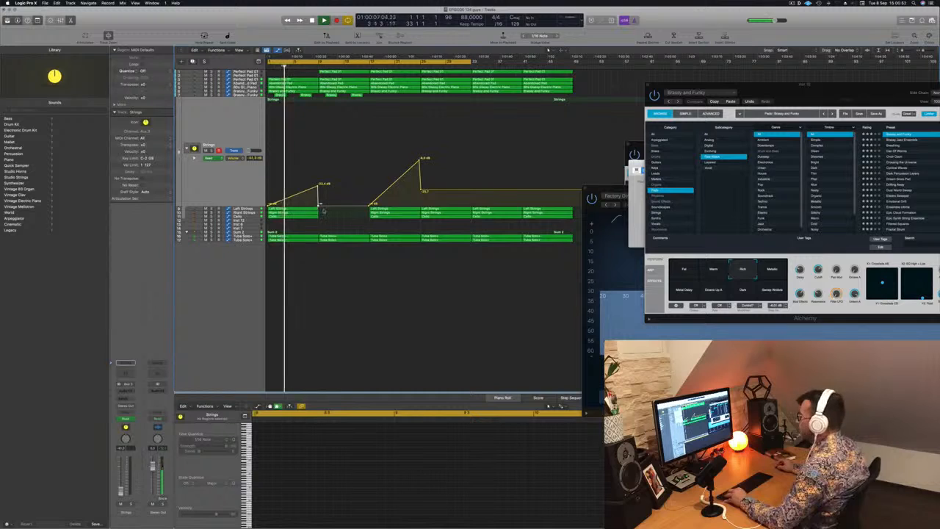
- Copy the three opening strings regions to bar 9 and automate another Strings volume rise that peaks and drops at bar 17
{"action": "left_click", "coordinate": [309, 216]}
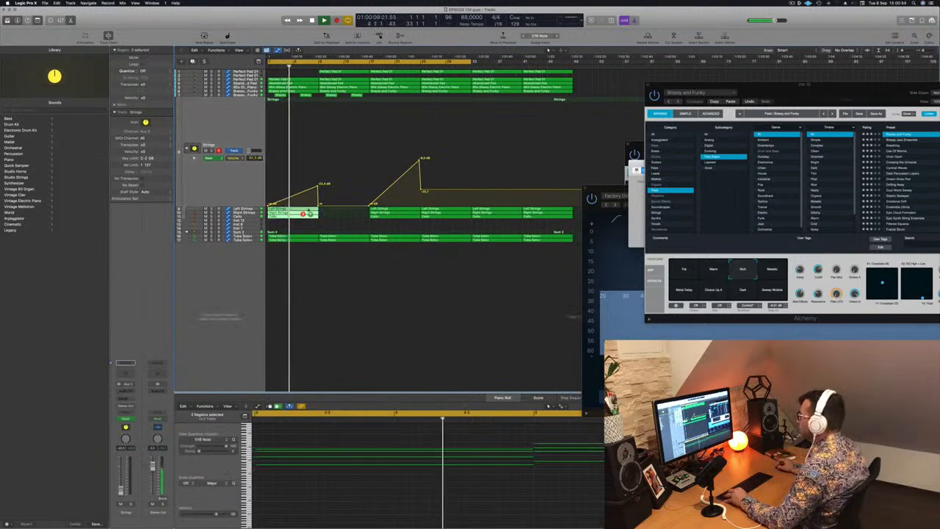
{"action": "left_click_drag", "start_coordinate": [298, 210], "coordinate": [349, 211]}
{"action": "key", "text": "super+Left"}
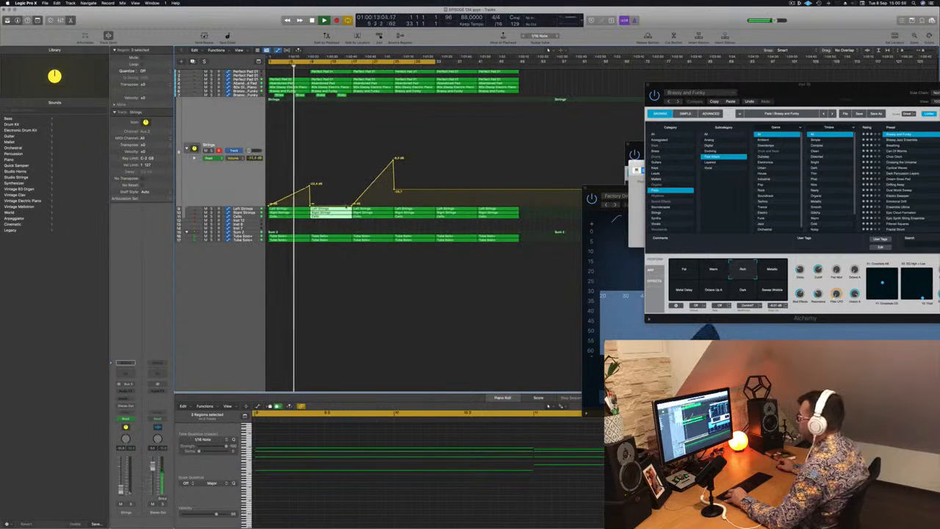
{"action": "left_click", "coordinate": [347, 205]}
{"action": "left_click_drag", "start_coordinate": [347, 206], "coordinate": [352, 183]}
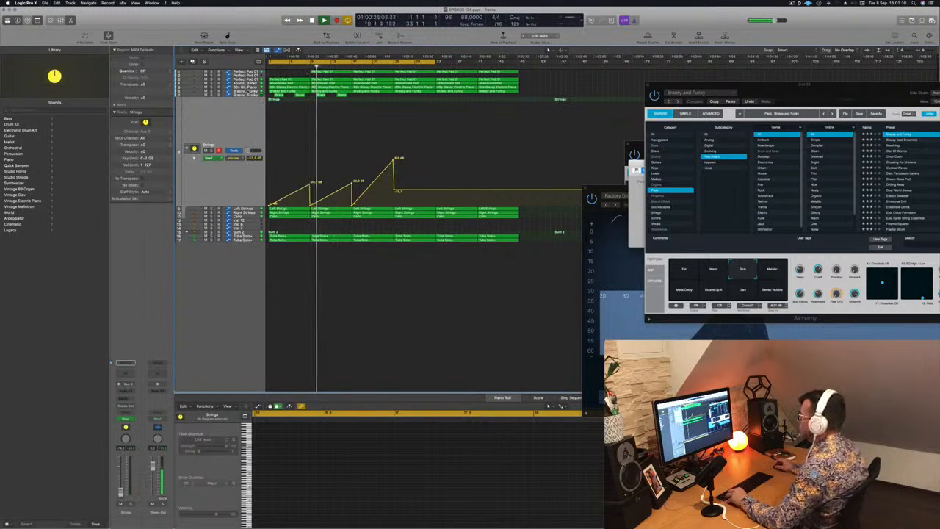
- Reshape the 80s Glassy Electric Piano's filter automation into one continuous rise from bar 9 to a higher peak at bar 17
{"action": "left_click", "coordinate": [245, 91]}
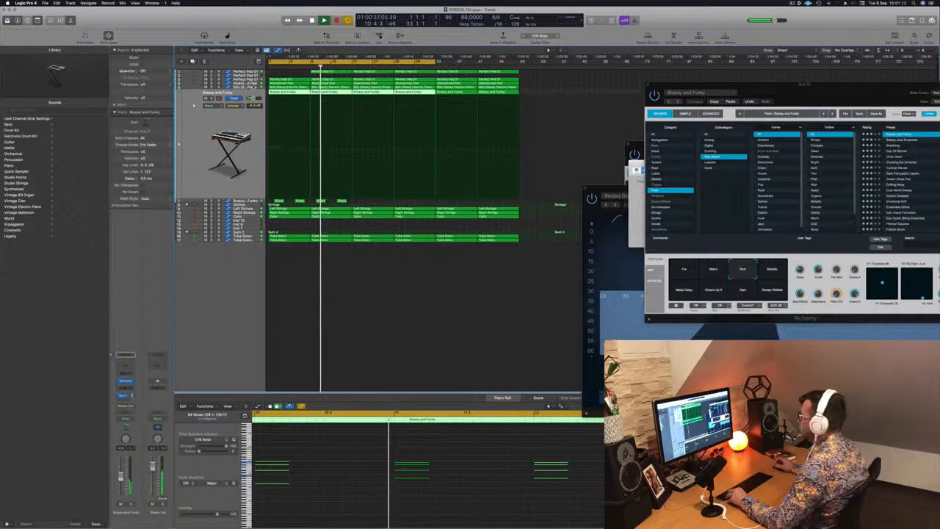
{"action": "key", "text": "Up"}
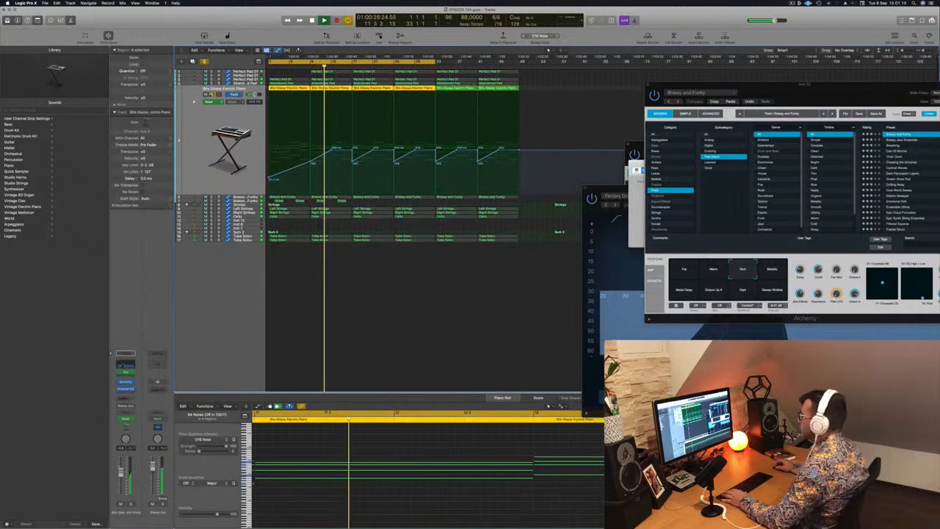
{"action": "key", "text": "super+a"}
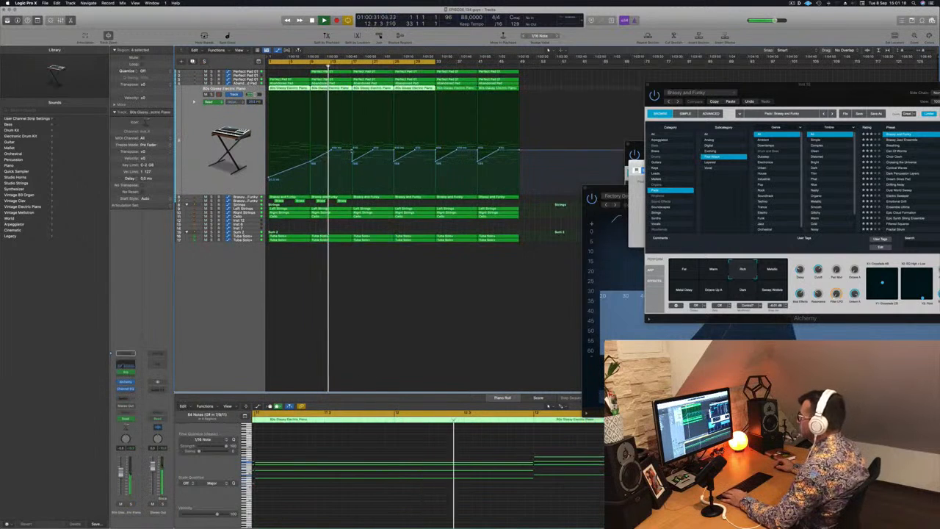
{"action": "left_click_drag", "start_coordinate": [352, 151], "coordinate": [354, 144]}
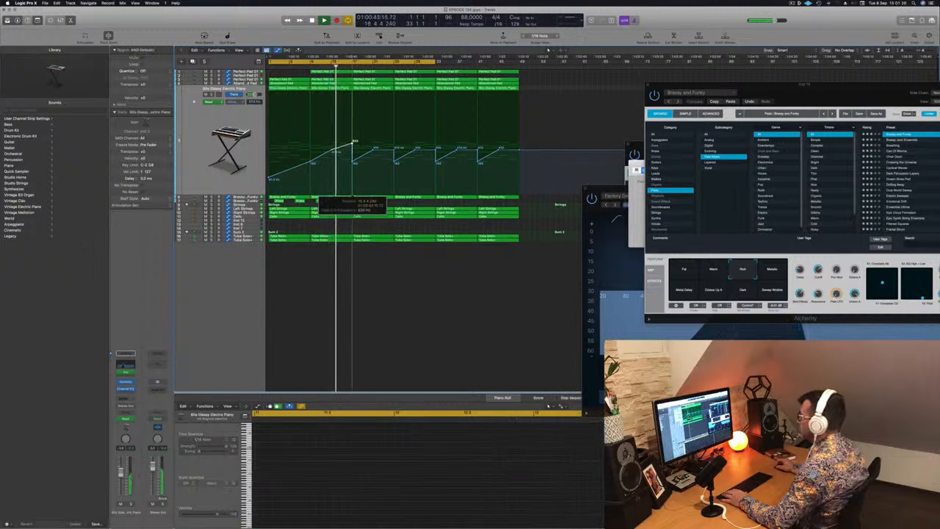
{"action": "left_click", "coordinate": [332, 150]}
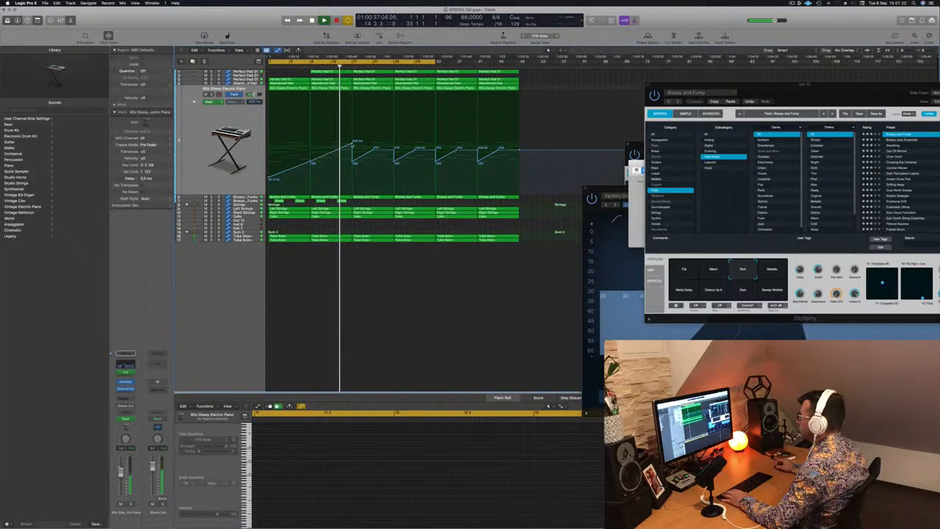
- Lower the electric piano's filter peak at bar 17, remove the drop right there, and replay from just before bar 17
{"action": "left_click_drag", "start_coordinate": [353, 143], "coordinate": [353, 145]}
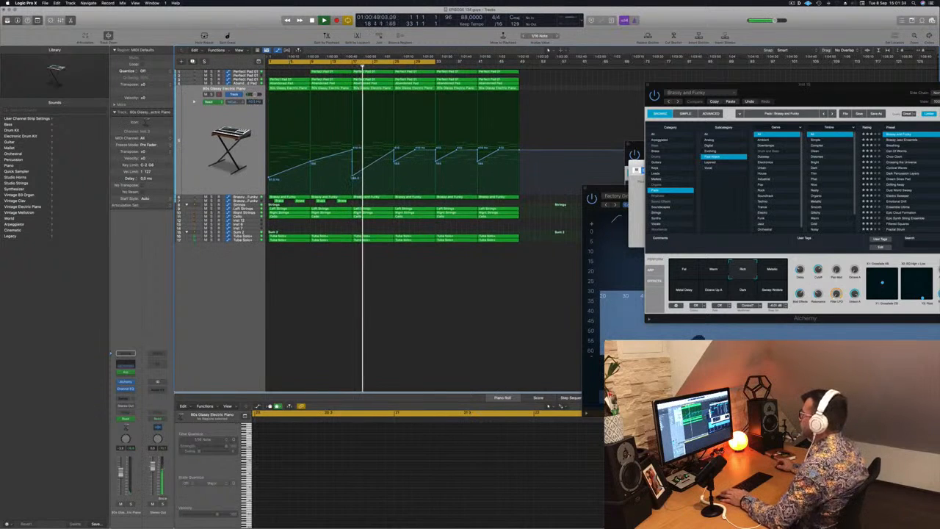
{"action": "key", "text": "super+z"}
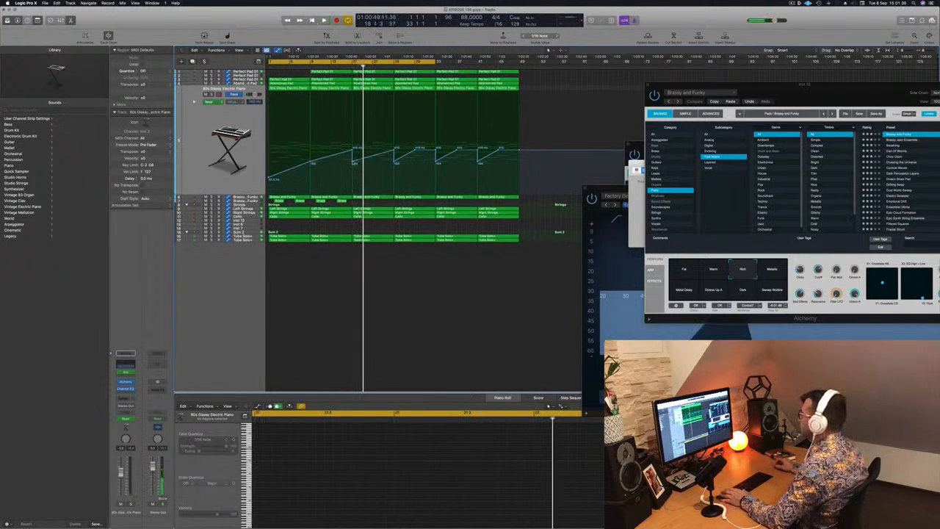
{"action": "key", "text": "space"}
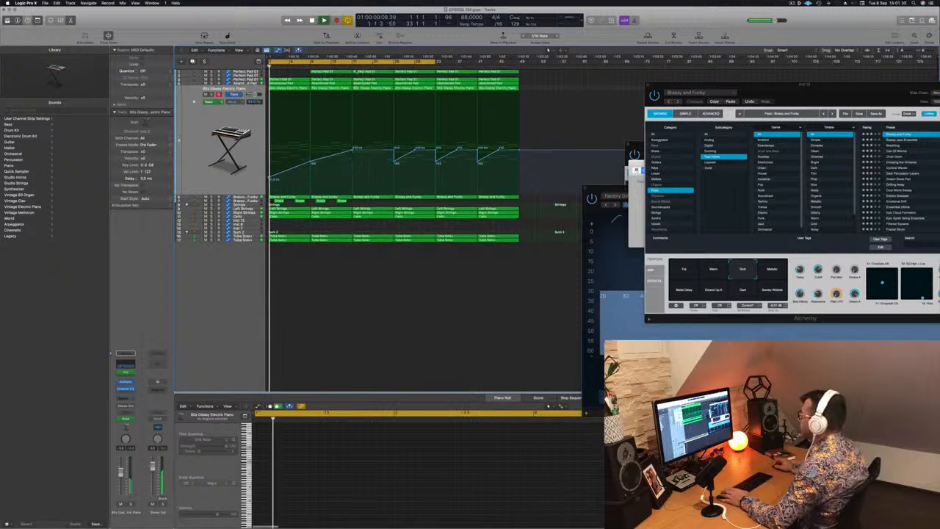
{"action": "left_click", "coordinate": [347, 66]}
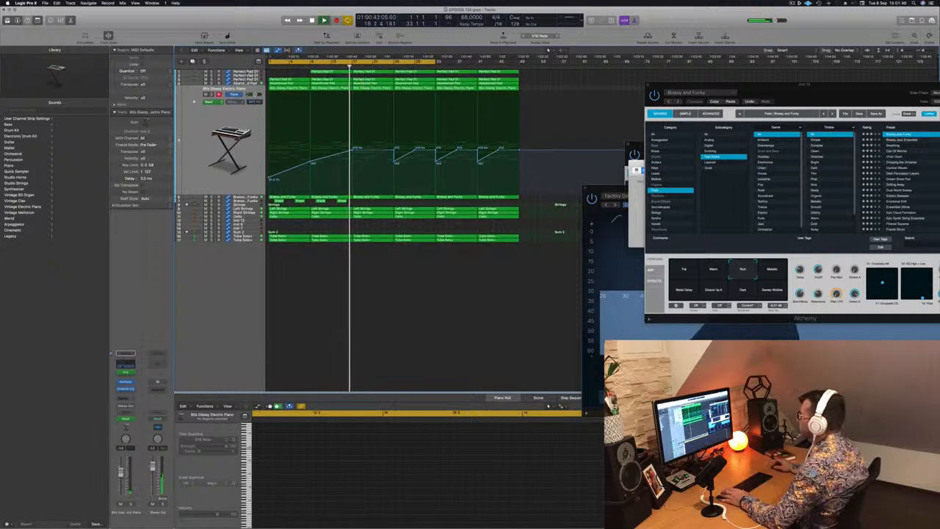
- Raise the Sum 2 volume automation peak at bar 25, smooth the rise leading to it, and replay the section
{"action": "left_click", "coordinate": [249, 233]}
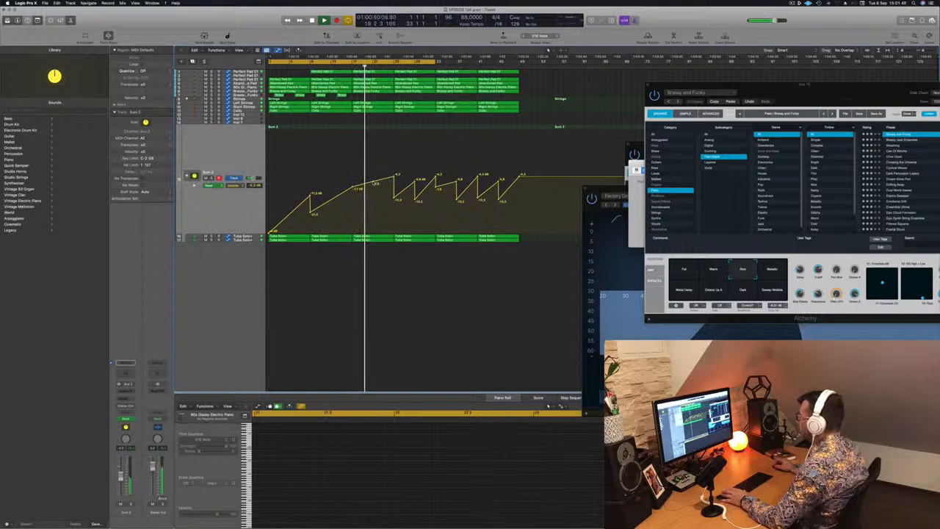
{"action": "left_click_drag", "start_coordinate": [395, 177], "coordinate": [394, 174]}
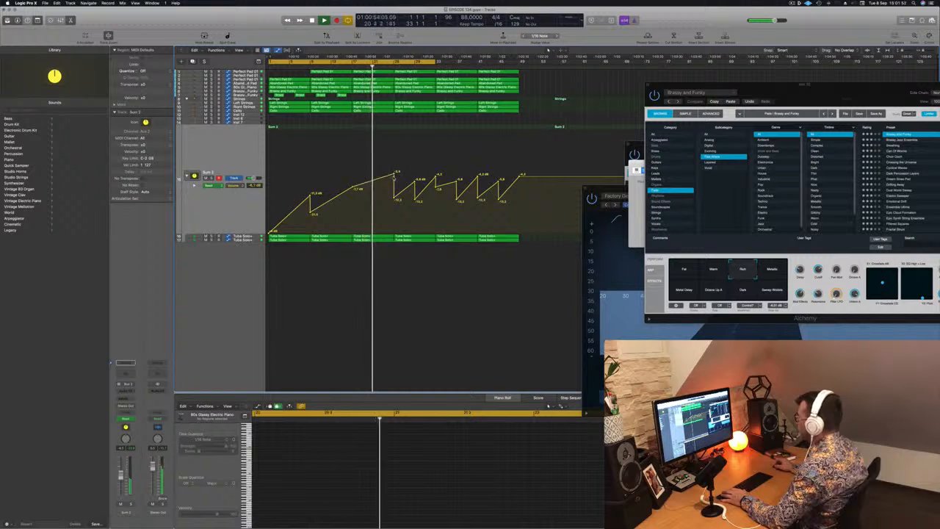
{"action": "key", "text": "space"}
{"action": "key", "text": "space"}
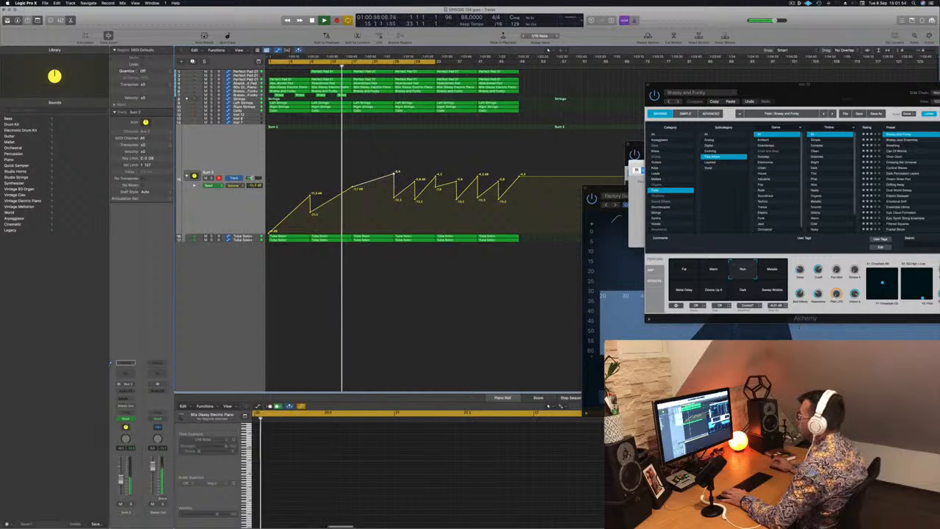
- Delete the Brassy and Funky, Abandoned Pad and Perfect Pad 01 regions between bars 17 and 25
{"action": "key", "text": "Up"}
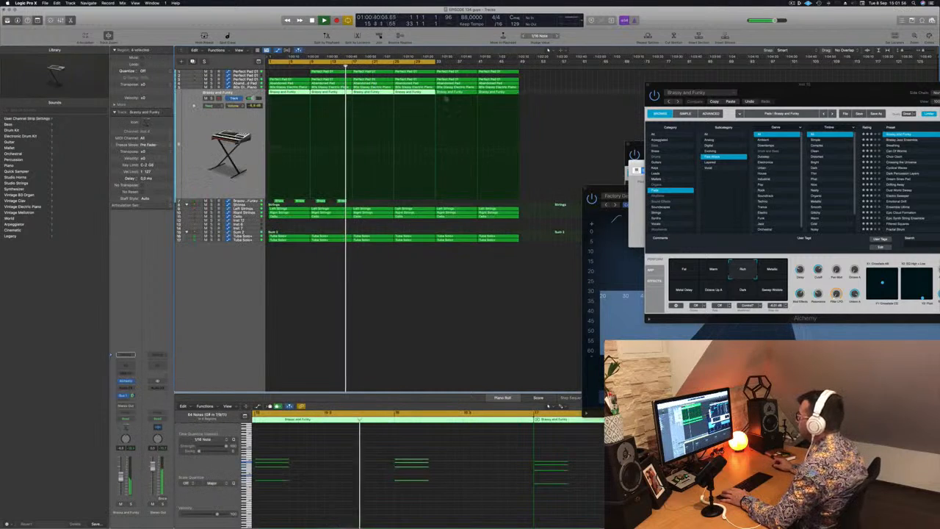
{"action": "left_click", "coordinate": [364, 95]}
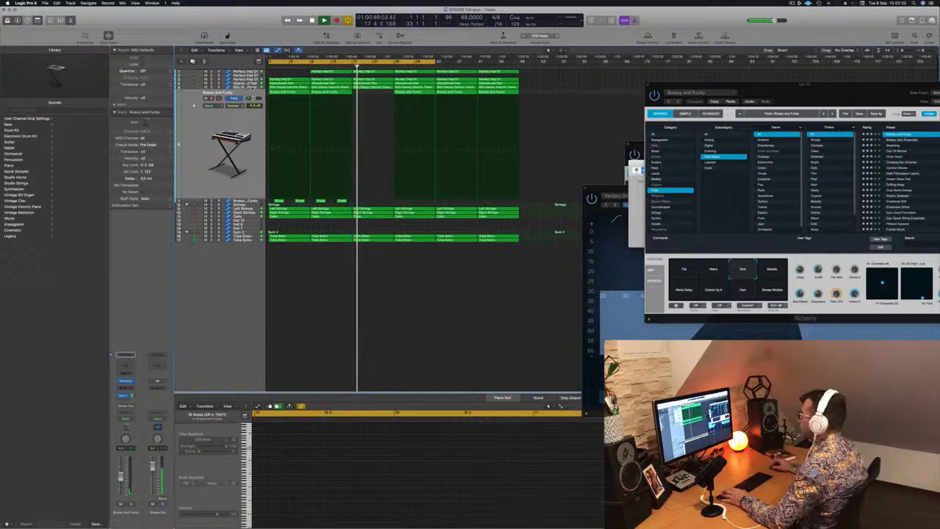
{"action": "key", "text": "Up"}
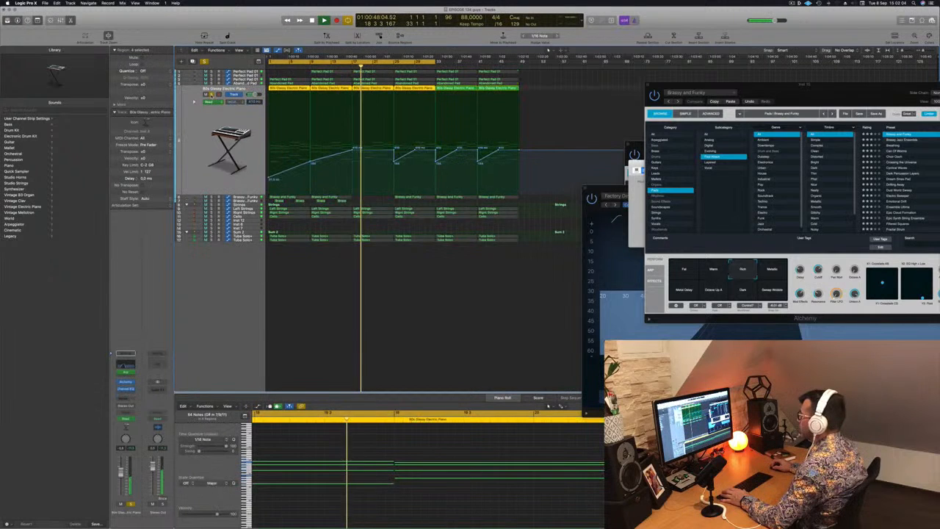
{"action": "key", "text": "Up"}
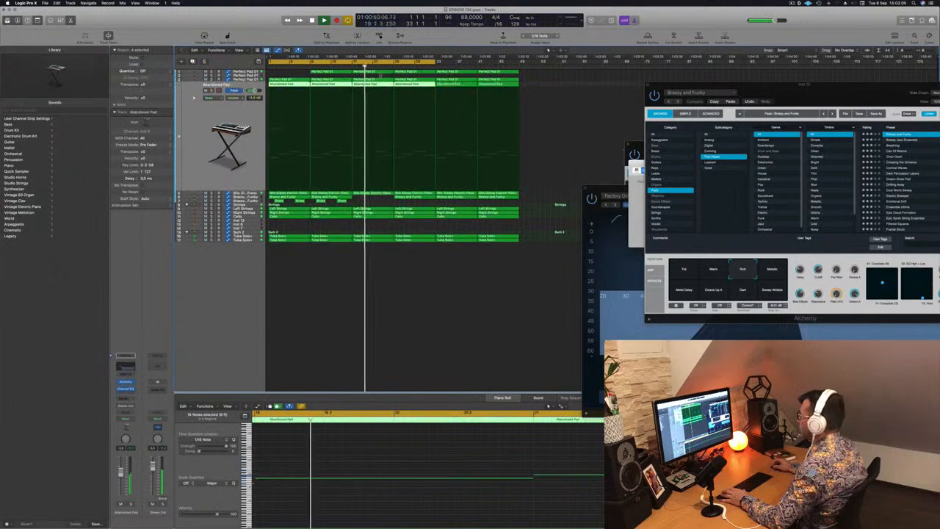
{"action": "left_click", "coordinate": [548, 72]}
{"action": "left_click", "coordinate": [372, 84]}
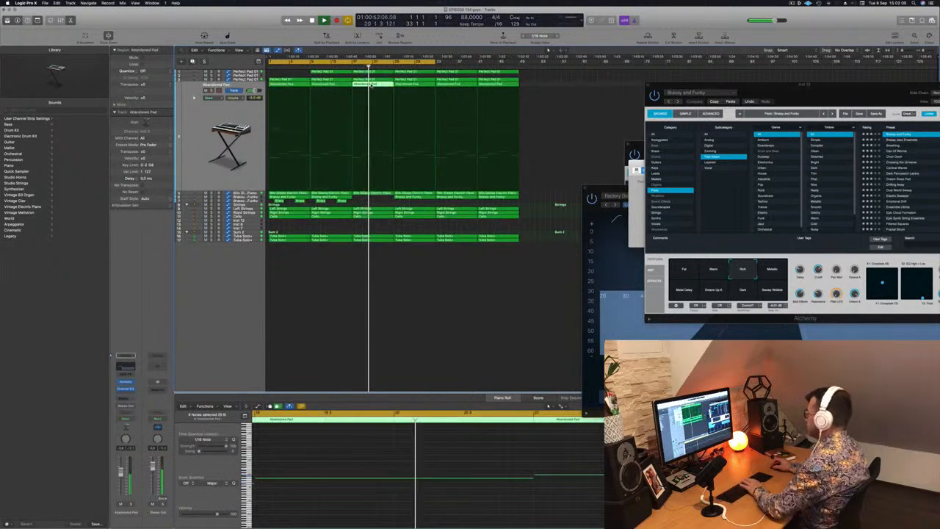
{"action": "key", "text": "Delete"}
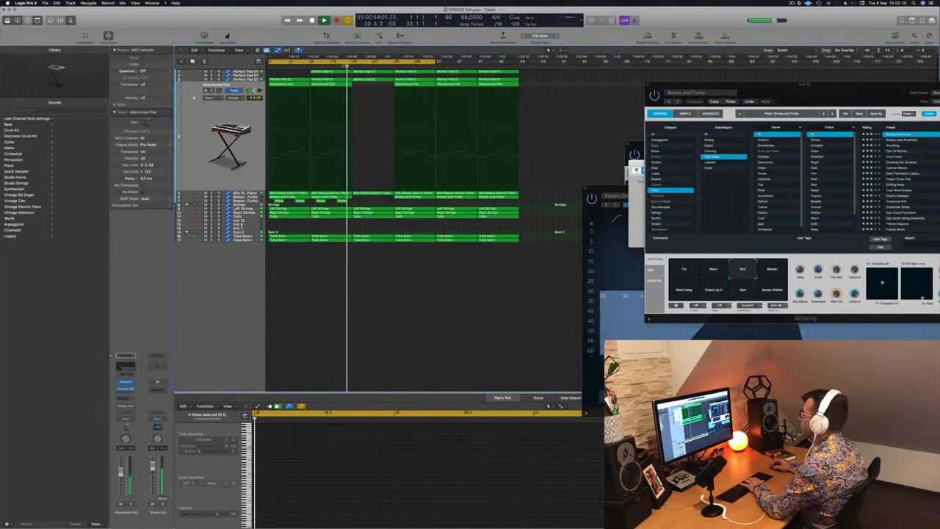
{"action": "left_click", "coordinate": [372, 74]}
{"action": "key", "text": "Delete"}
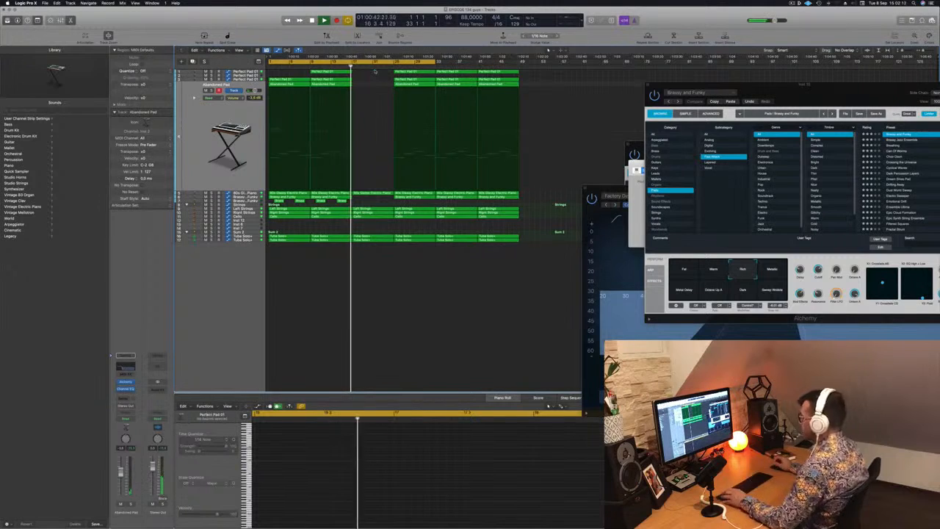
- Play the thinned-out section at bar 17, then replay the arrangement from bar 9 and examine its overall layout
{"action": "scroll", "coordinate": [375, 74], "scroll_direction": "up", "scroll_amount": 4}
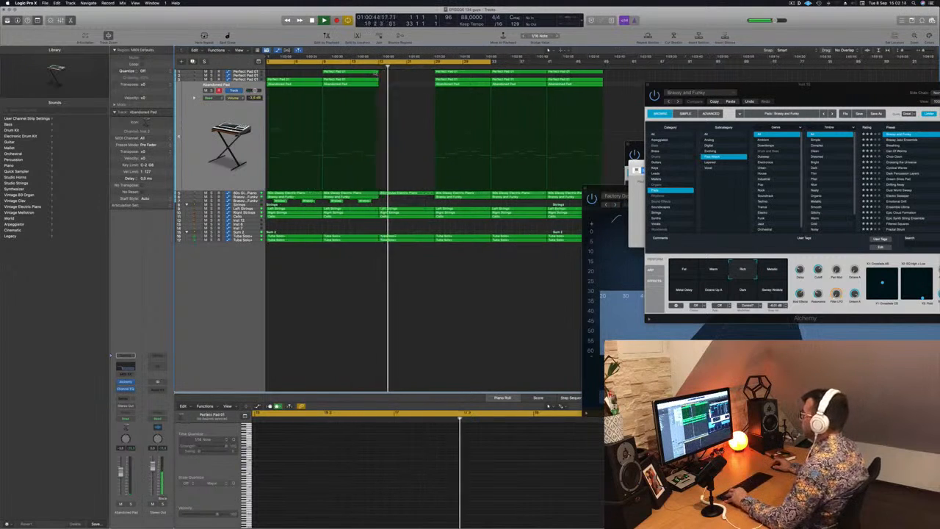
{"action": "scroll", "coordinate": [371, 80], "scroll_direction": "down", "scroll_amount": 3}
{"action": "scroll", "coordinate": [361, 87], "scroll_direction": "up", "scroll_amount": 2}
{"action": "scroll", "coordinate": [390, 90], "scroll_direction": "up", "scroll_amount": 1}
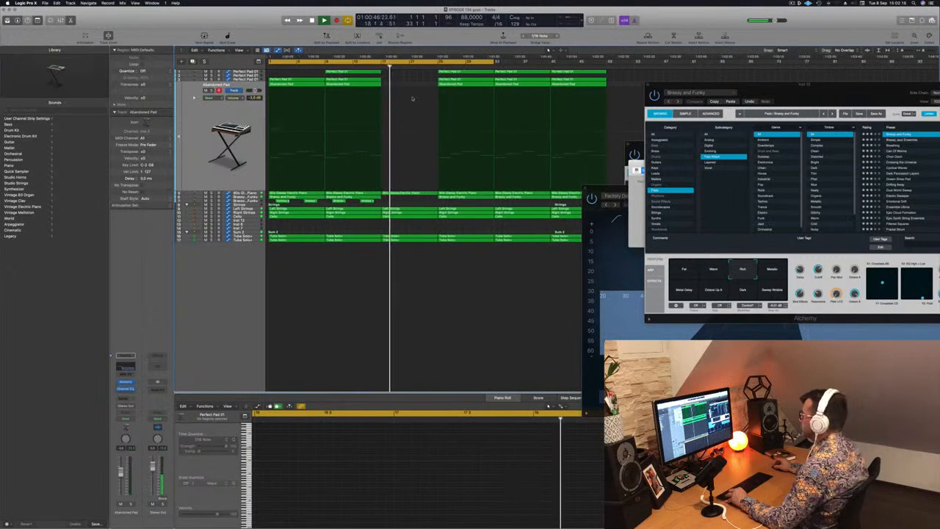
{"action": "scroll", "coordinate": [409, 95], "scroll_direction": "down", "scroll_amount": 2}
{"action": "left_click", "coordinate": [311, 67]}
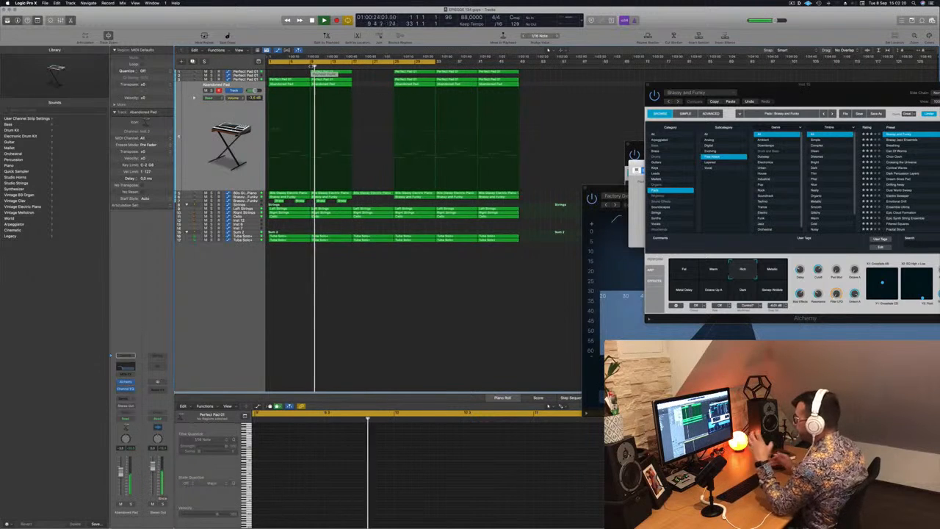
{"action": "scroll", "coordinate": [344, 265], "scroll_direction": "up", "scroll_amount": 2}
{"action": "scroll", "coordinate": [344, 265], "scroll_direction": "up", "scroll_amount": 5}
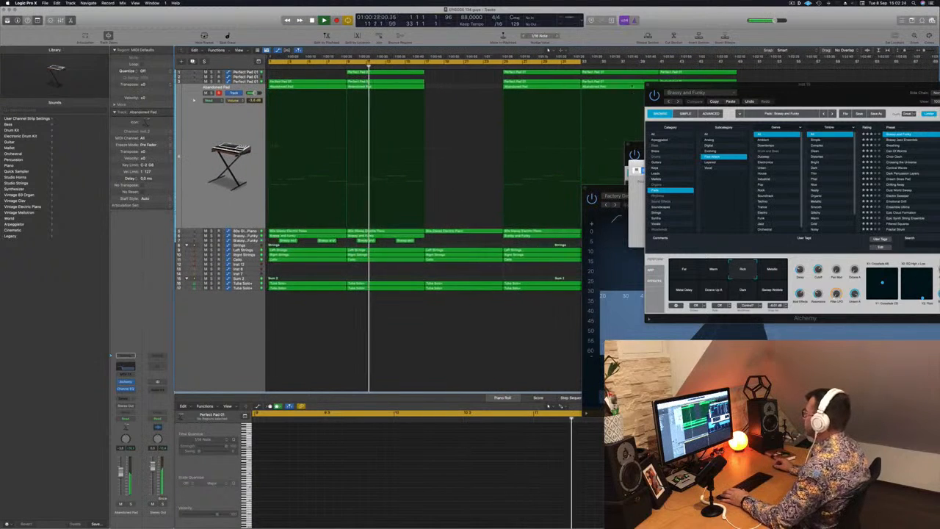
- Close the open plug-in windows and the Musical Typing keyboard covering the arrangement
{"action": "left_click", "coordinate": [648, 84]}
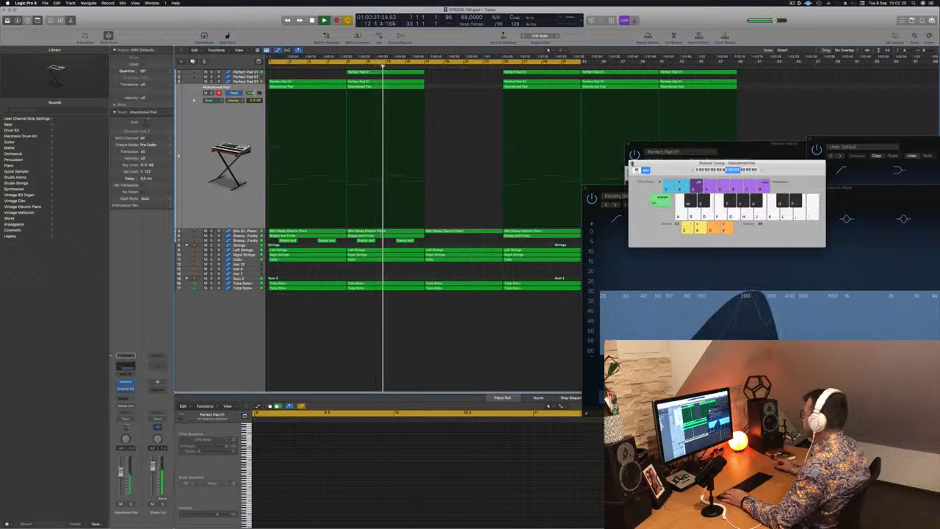
{"action": "left_click", "coordinate": [633, 163]}
{"action": "left_click", "coordinate": [647, 165]}
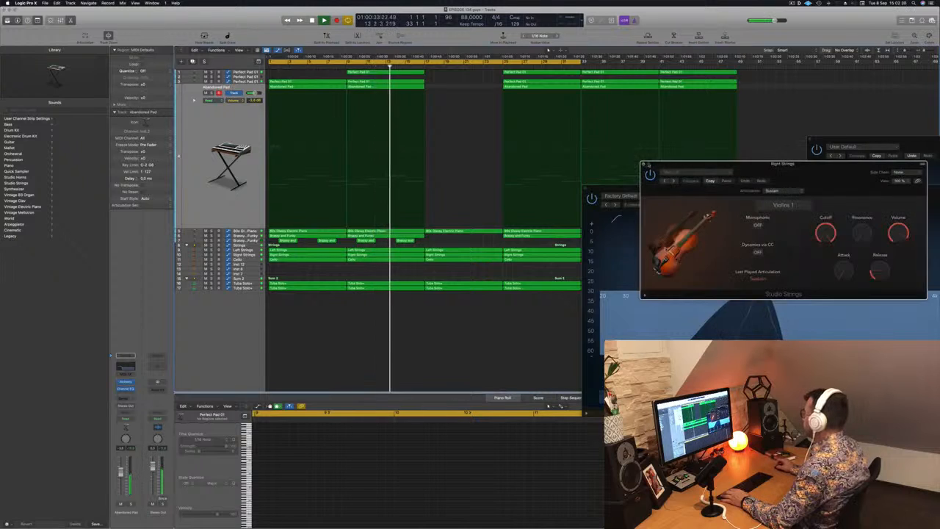
{"action": "left_click", "coordinate": [811, 139]}
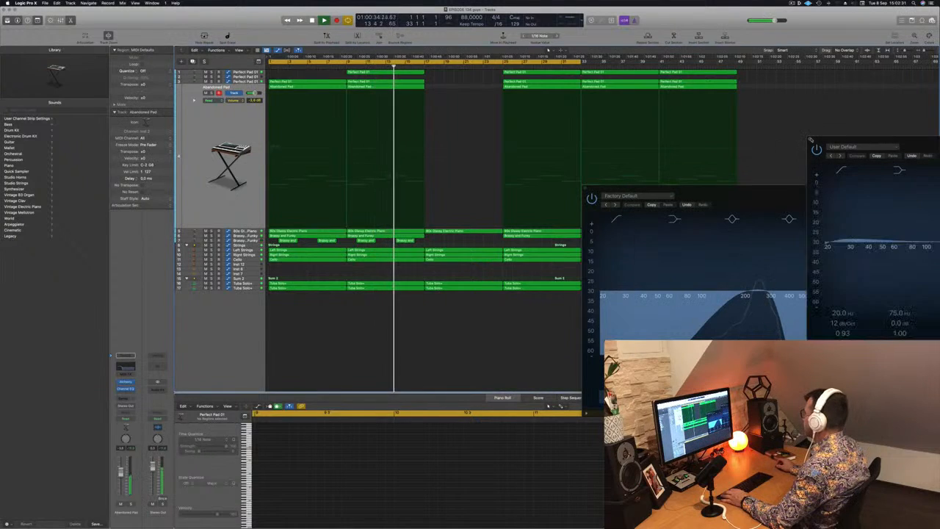
{"action": "left_click", "coordinate": [586, 186]}
{"action": "scroll", "coordinate": [490, 183], "scroll_direction": "up", "scroll_amount": 2}
{"action": "scroll", "coordinate": [490, 184], "scroll_direction": "up", "scroll_amount": 2}
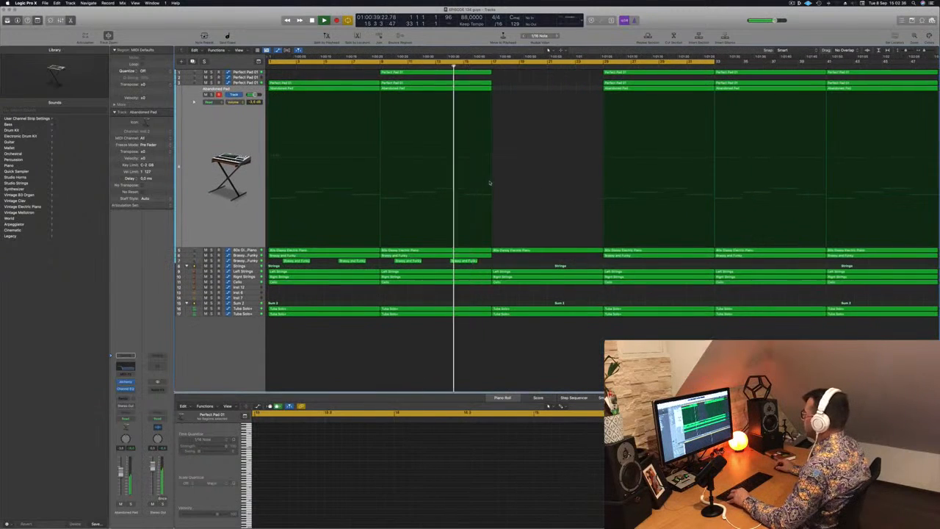
{"action": "scroll", "coordinate": [490, 183], "scroll_direction": "down", "scroll_amount": 2}
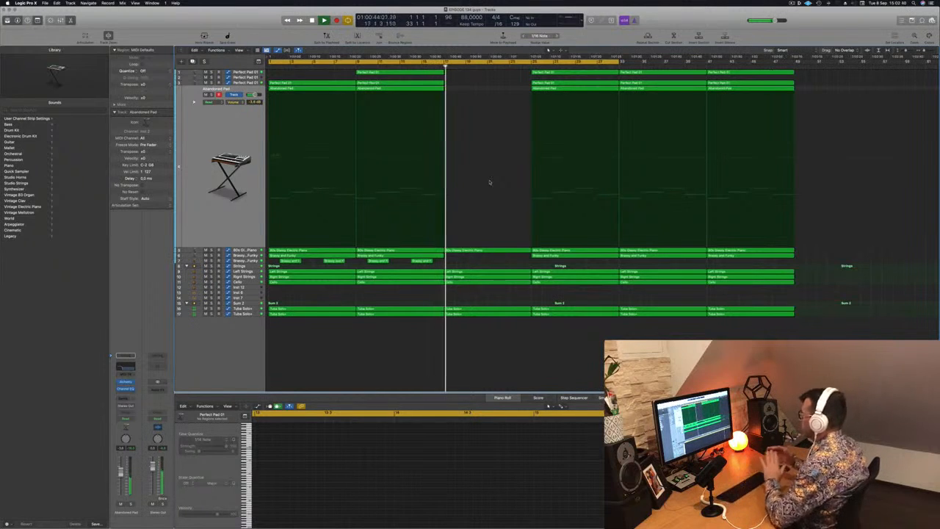
{"action": "scroll", "coordinate": [492, 235], "scroll_direction": "down", "scroll_amount": 1}
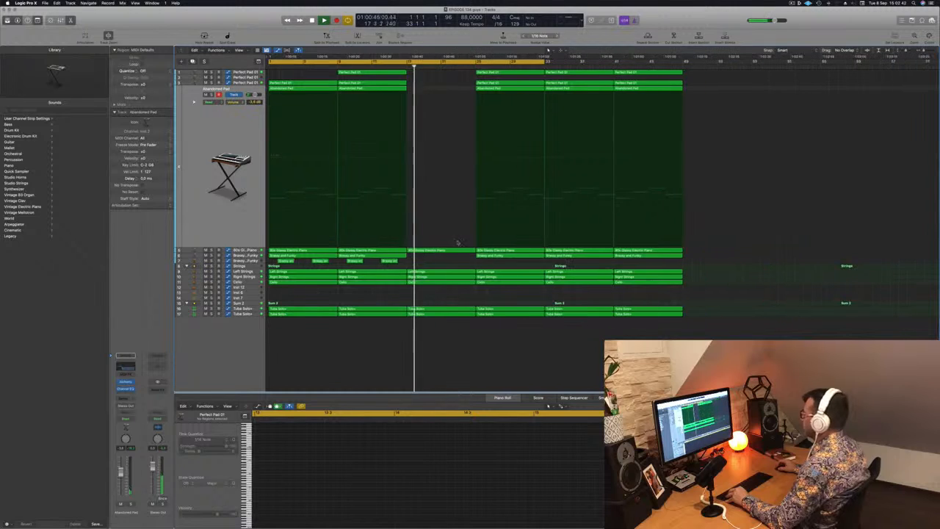
- Lower the 80s Glassy Electric Piano's filter automation points at bars 17 and 25 while replaying from just before bar 17
{"action": "key", "text": "Down"}
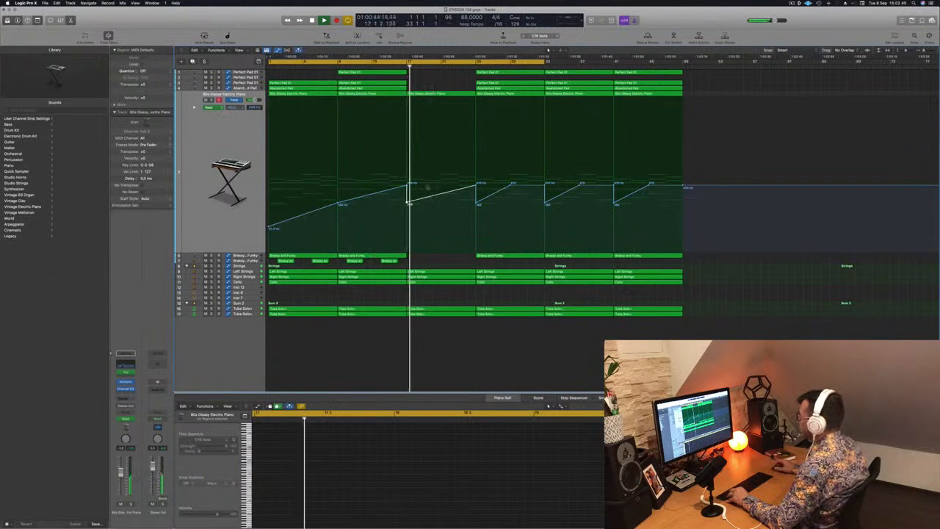
{"action": "left_click", "coordinate": [397, 65]}
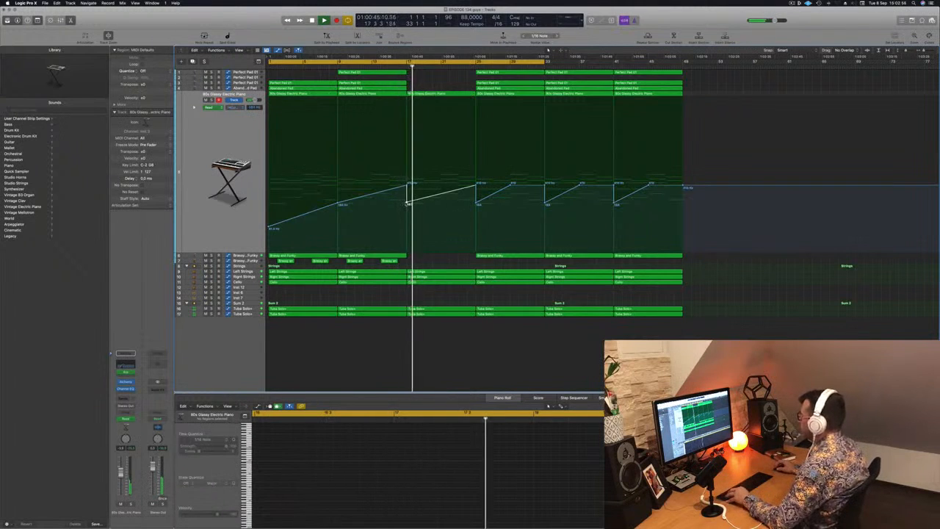
{"action": "left_click_drag", "start_coordinate": [408, 204], "coordinate": [407, 216]}
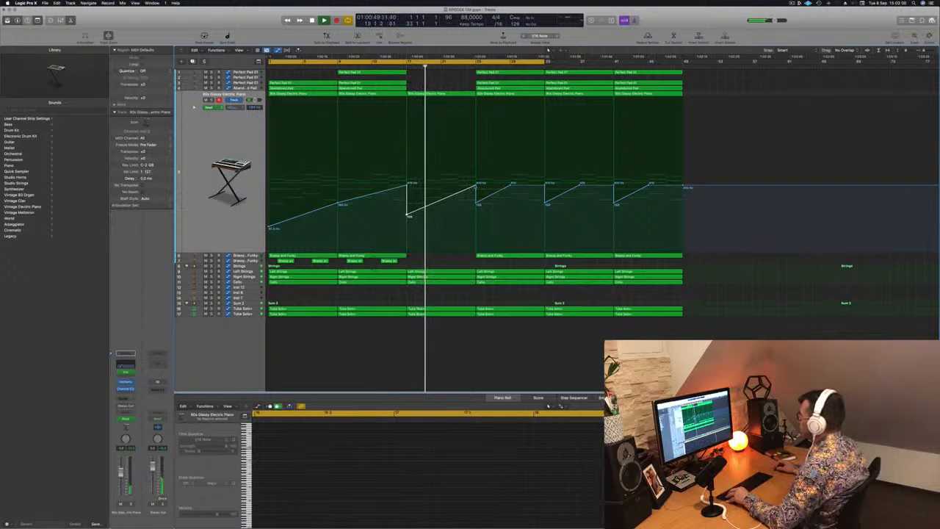
{"action": "left_click", "coordinate": [477, 187]}
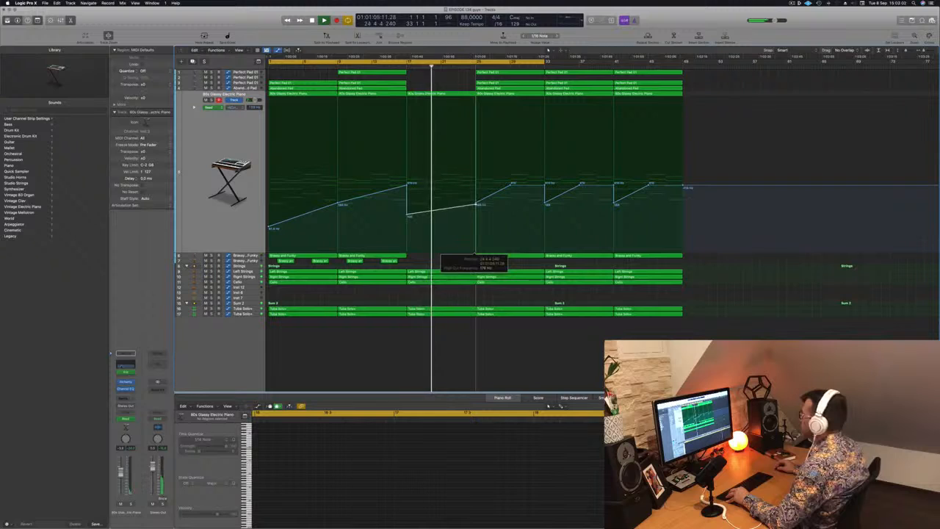
{"action": "left_click_drag", "start_coordinate": [476, 204], "coordinate": [476, 205]}
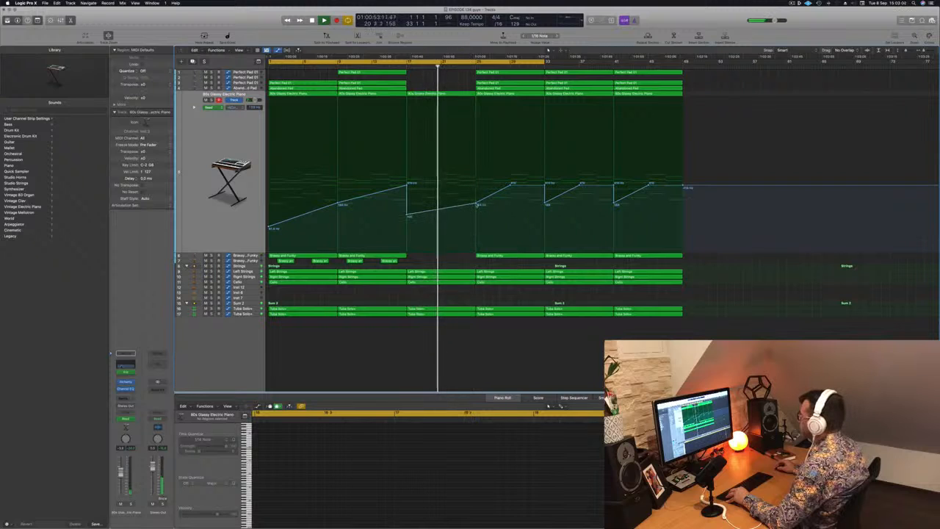
{"action": "left_click", "coordinate": [476, 203]}
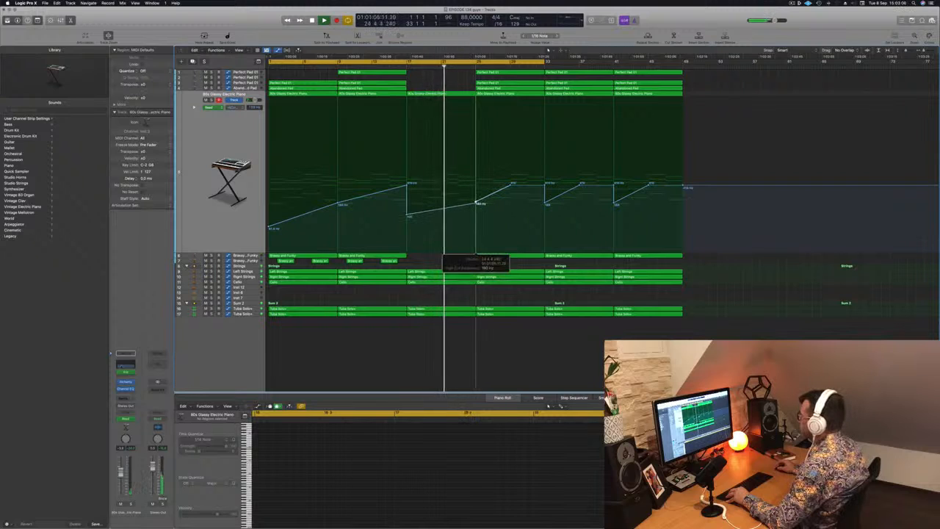
- Delete the two Perfect Pad 01 regions and the Brassy and Funky region between bars 25 and 33
{"action": "key", "text": "super+Left"}
{"action": "key", "text": "super+Left"}
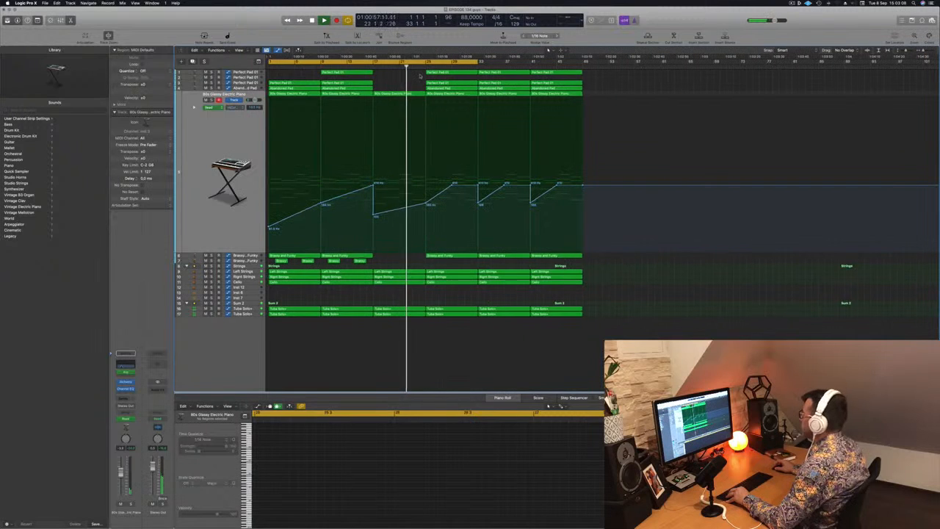
{"action": "left_click", "coordinate": [435, 73]}
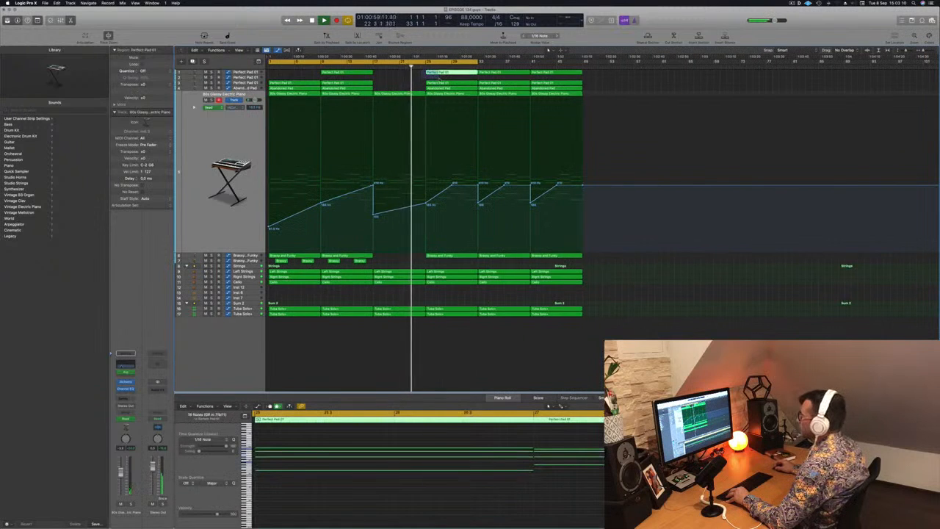
{"action": "left_click", "coordinate": [442, 83], "text": "shift"}
{"action": "key", "text": "Delete"}
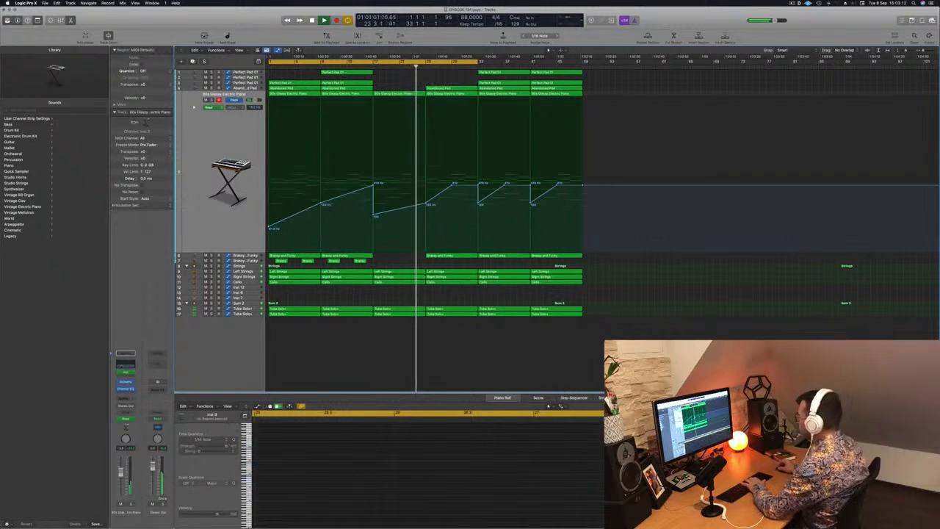
{"action": "left_click", "coordinate": [457, 258]}
{"action": "key", "text": "Delete"}
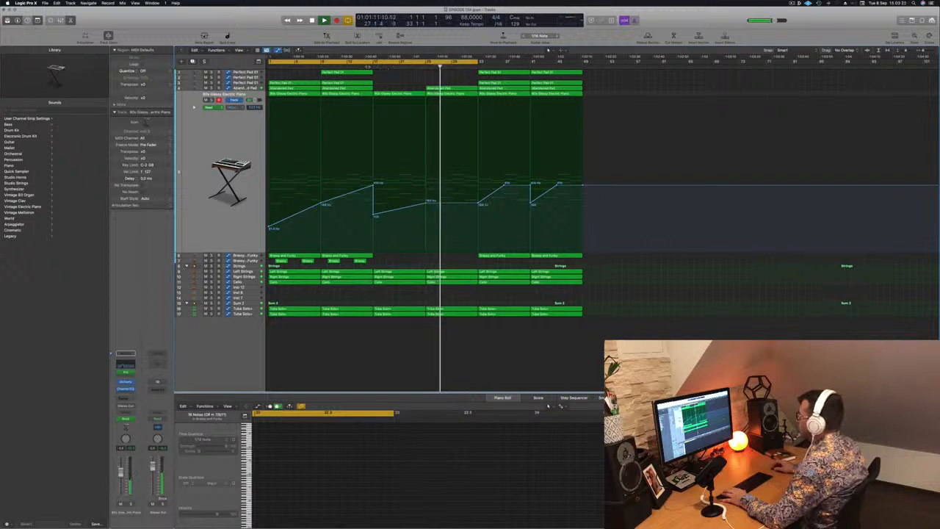
- Replay from just before bar 17 and remove the drop in the Sum 2 volume automation at bar 25
{"action": "left_click", "coordinate": [368, 66]}
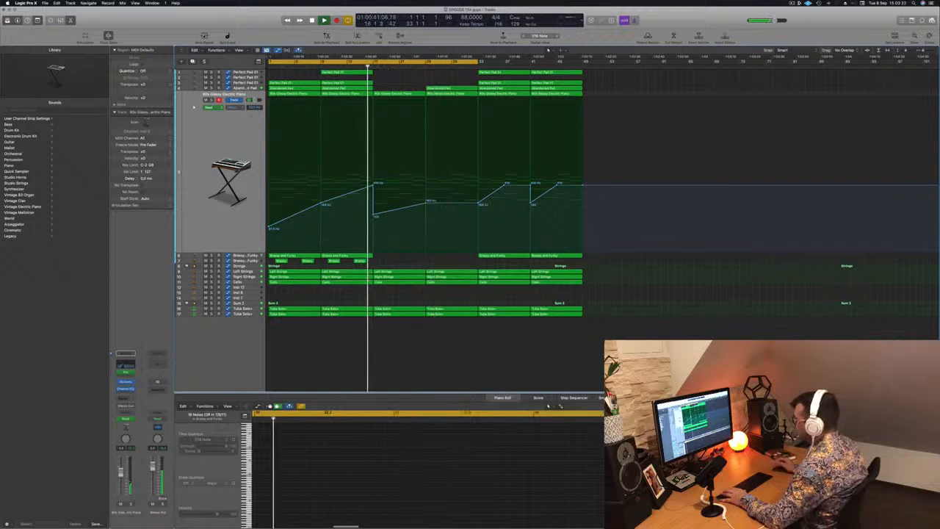
{"action": "left_click", "coordinate": [252, 299]}
{"action": "key", "text": "Down"}
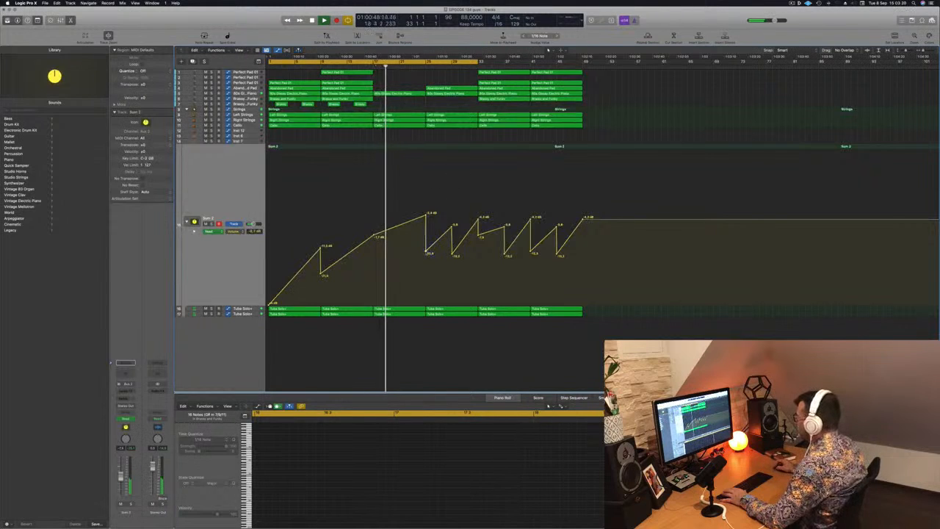
{"action": "left_click", "coordinate": [426, 254]}
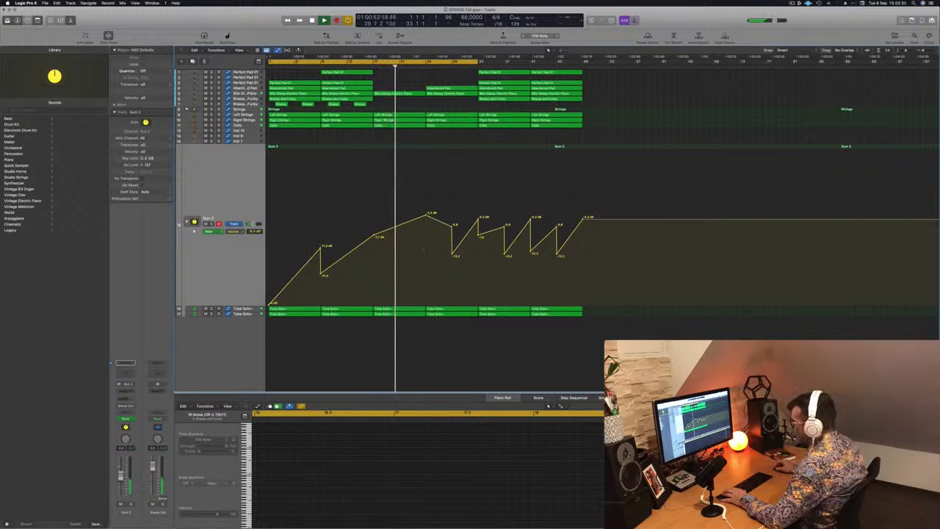
{"action": "left_click", "coordinate": [250, 309]}
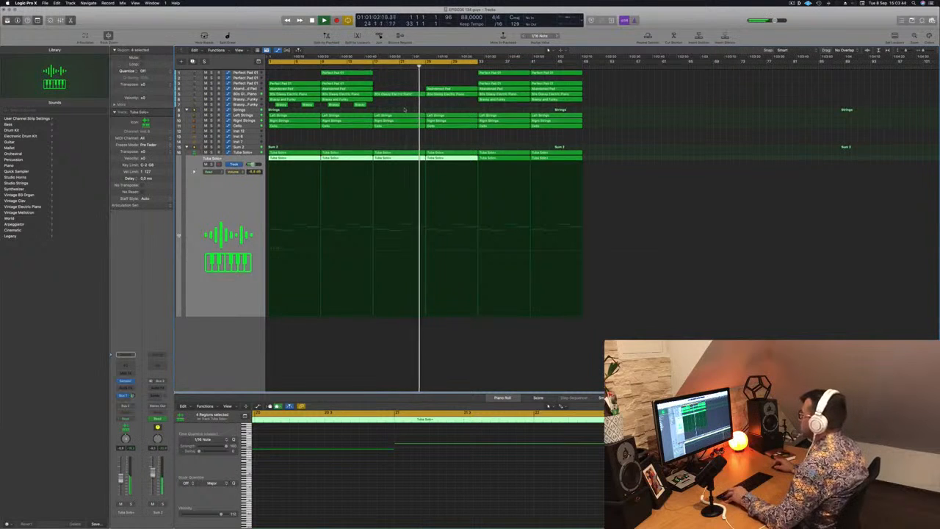
- Raise the Strings volume automation point right after the bar 25 peak and add a rise from there to bar 33
{"action": "key", "text": "super+Left"}
{"action": "key", "text": "super+Up"}
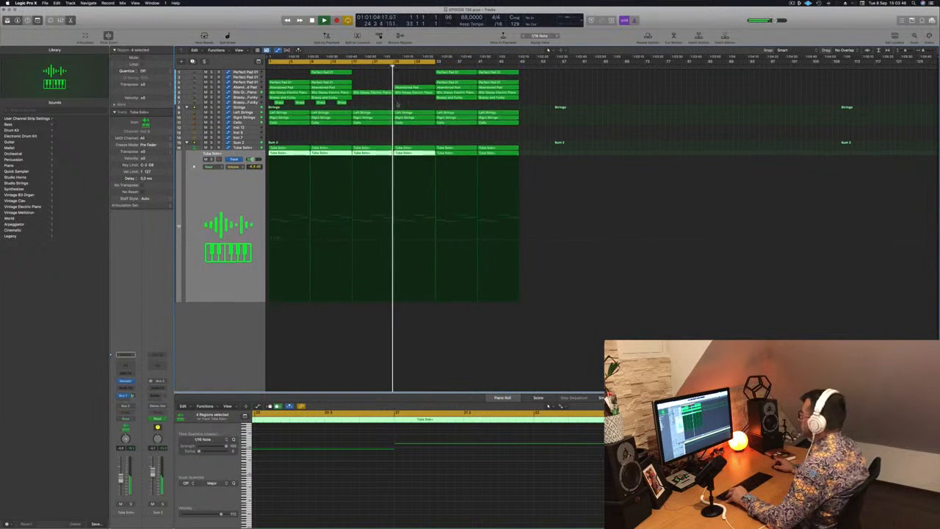
{"action": "key", "text": "super+Down"}
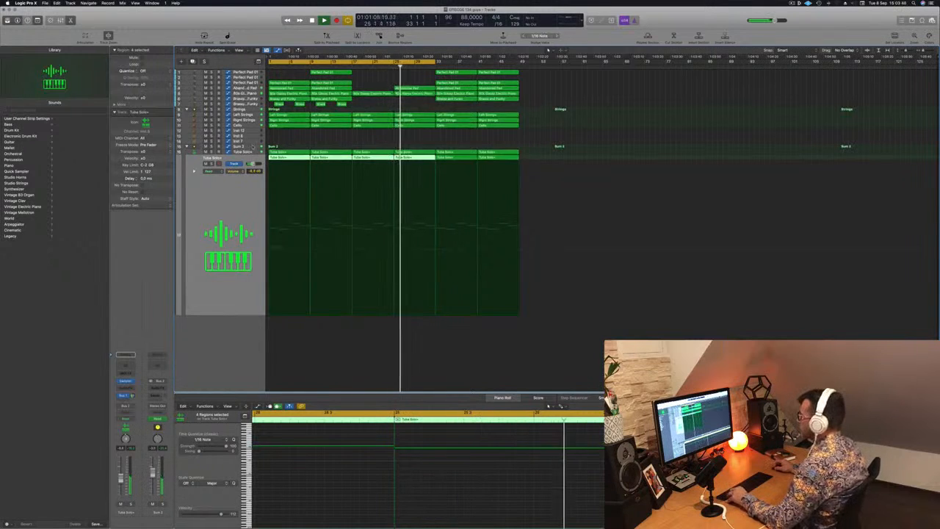
{"action": "left_click", "coordinate": [254, 110]}
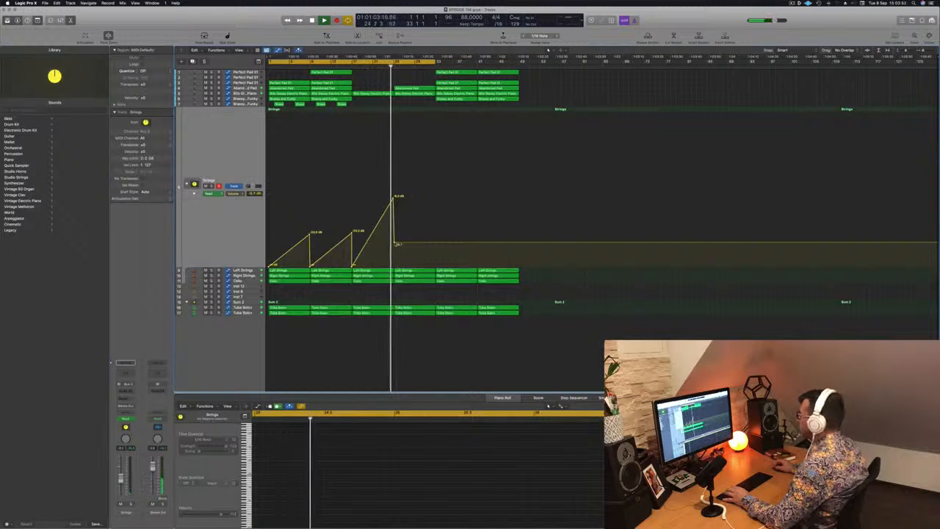
{"action": "left_click_drag", "start_coordinate": [397, 243], "coordinate": [397, 219]}
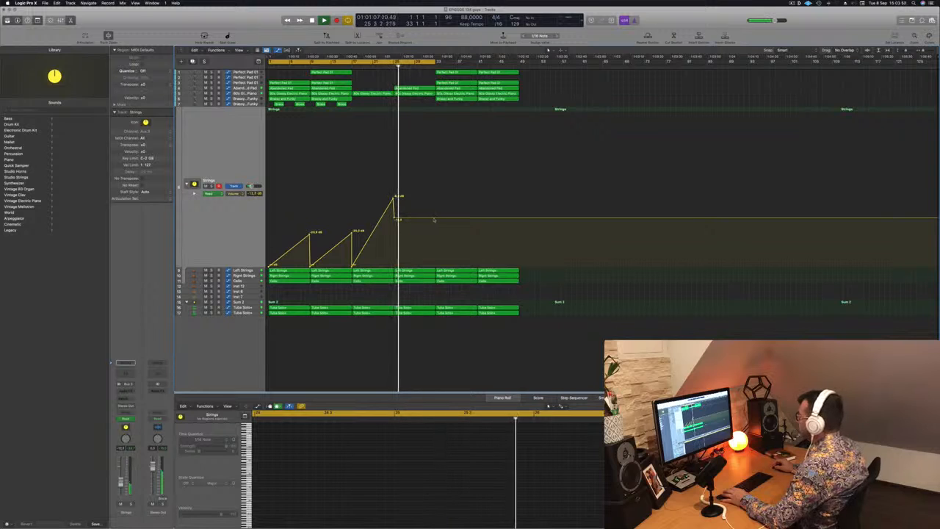
{"action": "left_click_drag", "start_coordinate": [432, 219], "coordinate": [432, 190]}
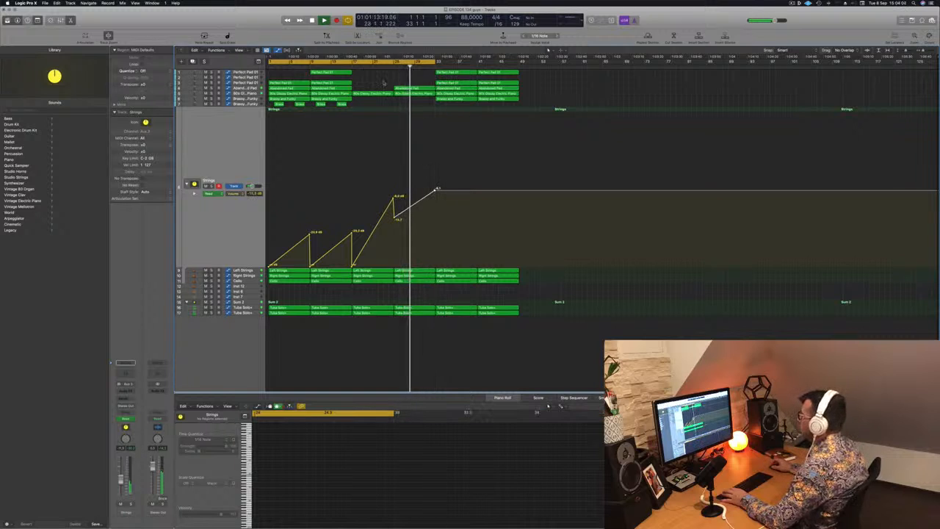
- Copy the third track's Perfect Pad 01 region from bar 33 to bar 25
{"action": "left_click", "coordinate": [243, 83]}
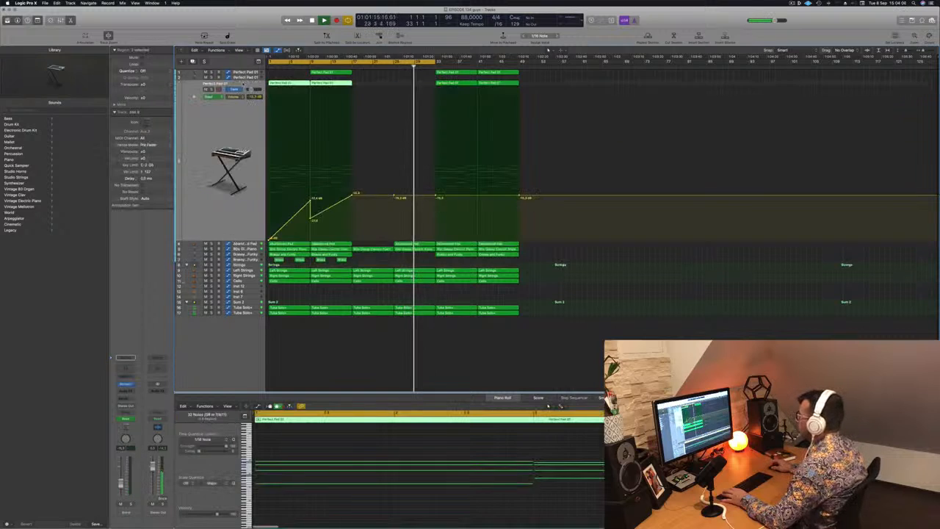
{"action": "left_click", "coordinate": [456, 85]}
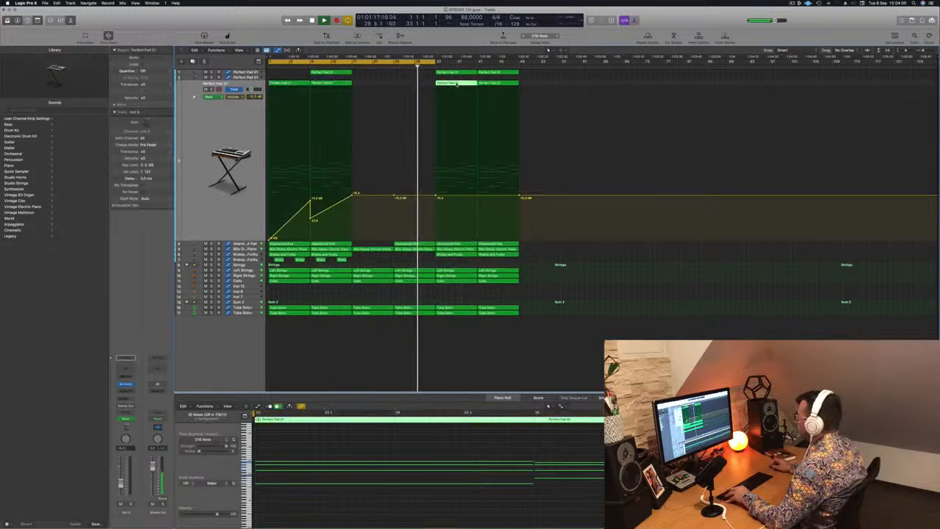
{"action": "left_click_drag", "start_coordinate": [457, 86], "coordinate": [419, 86]}
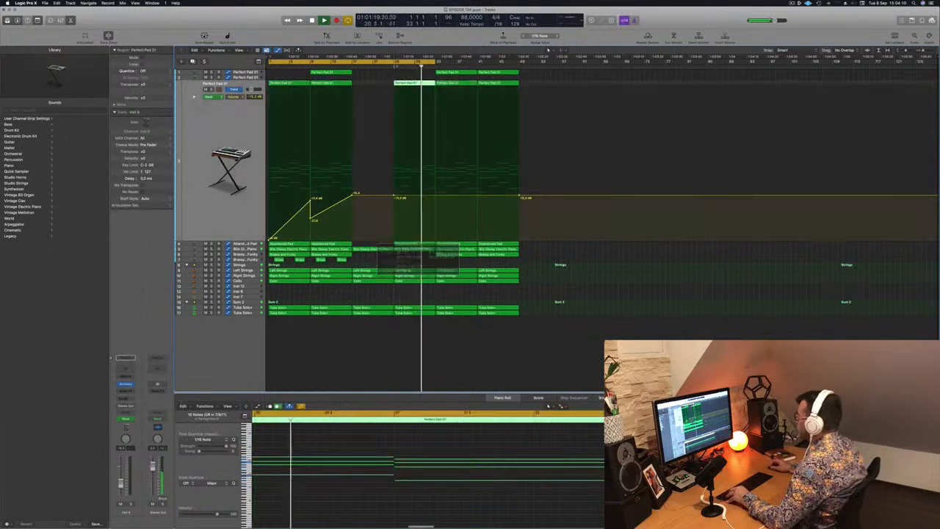
- Shape that Perfect Pad 01 track's volume automation to drop fully just before bar 25 and fade back in by bar 33
{"action": "left_click", "coordinate": [388, 195]}
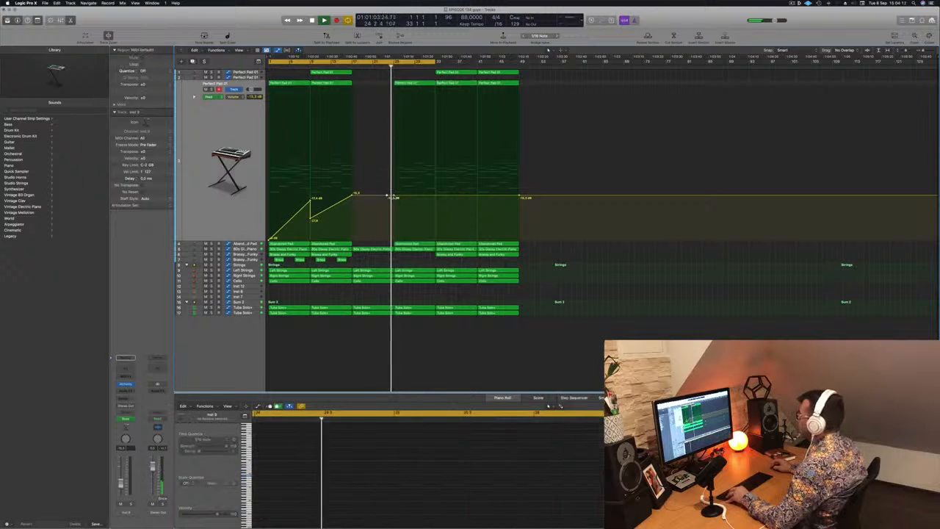
{"action": "left_click", "coordinate": [436, 197]}
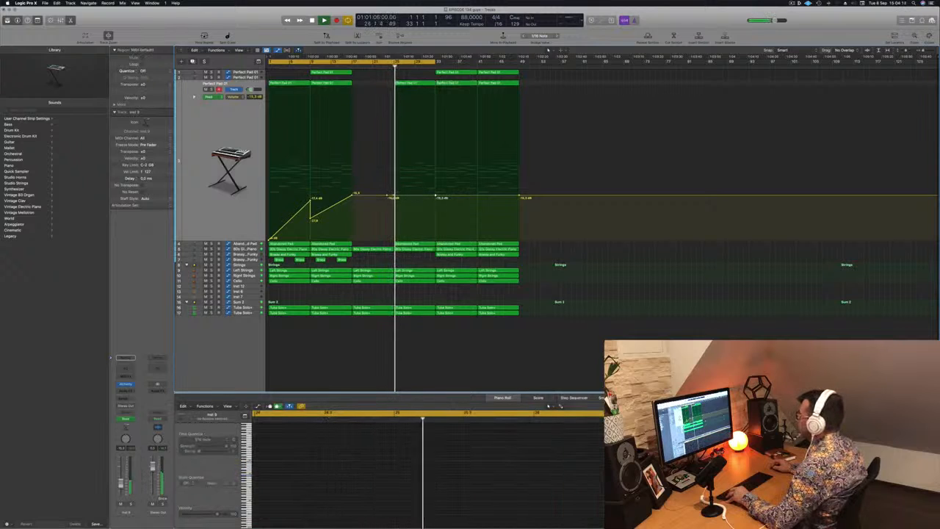
{"action": "left_click_drag", "start_coordinate": [396, 197], "coordinate": [397, 237]}
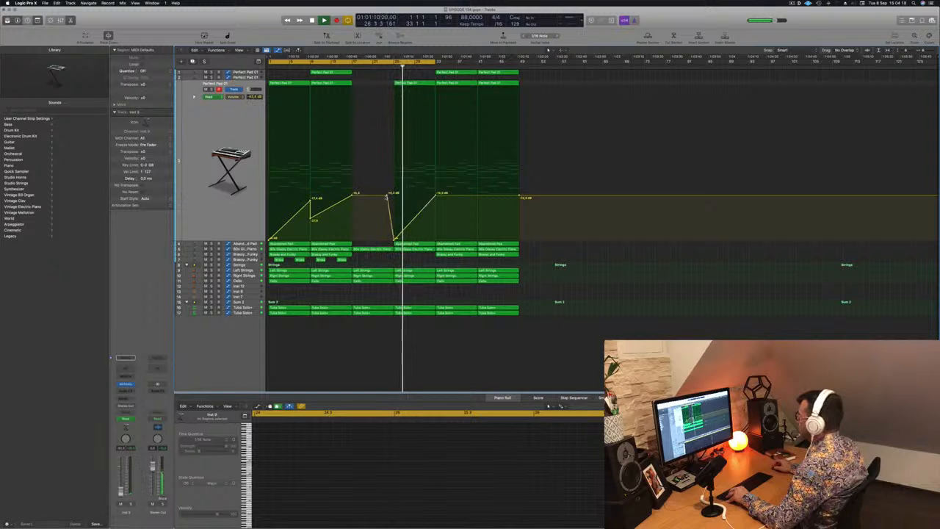
{"action": "scroll", "coordinate": [432, 99], "scroll_direction": "right", "scroll_amount": 5}
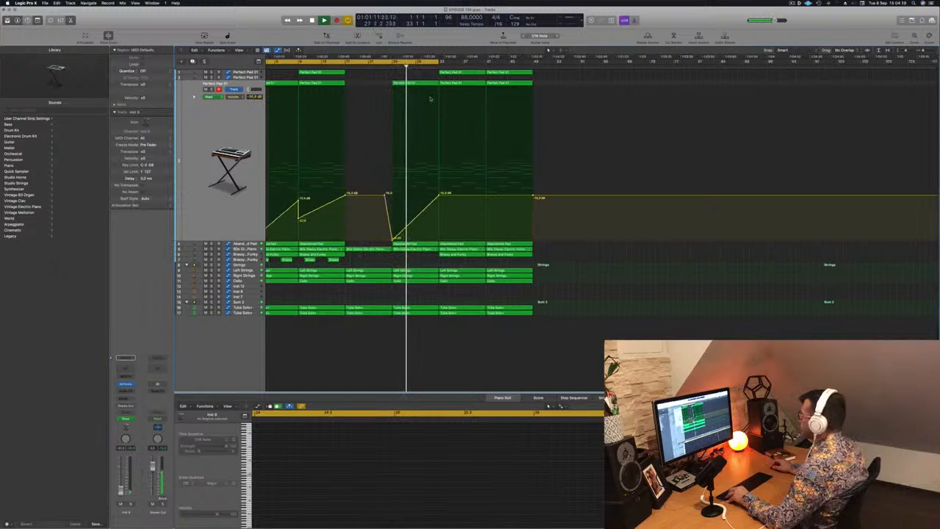
{"action": "scroll", "coordinate": [443, 112], "scroll_direction": "left", "scroll_amount": 3}
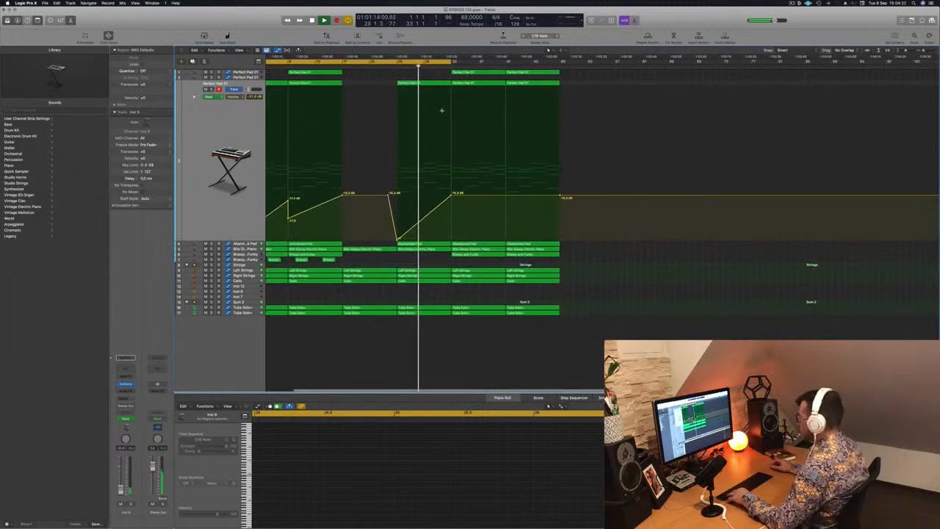
{"action": "mouse_move", "coordinate": [920, 51]}
{"action": "left_mouse_down"}
{"action": "mouse_move", "coordinate": [913, 65]}
{"action": "mouse_move", "coordinate": [535, 82]}
{"action": "left_mouse_up"}
{"action": "key", "text": "z"}
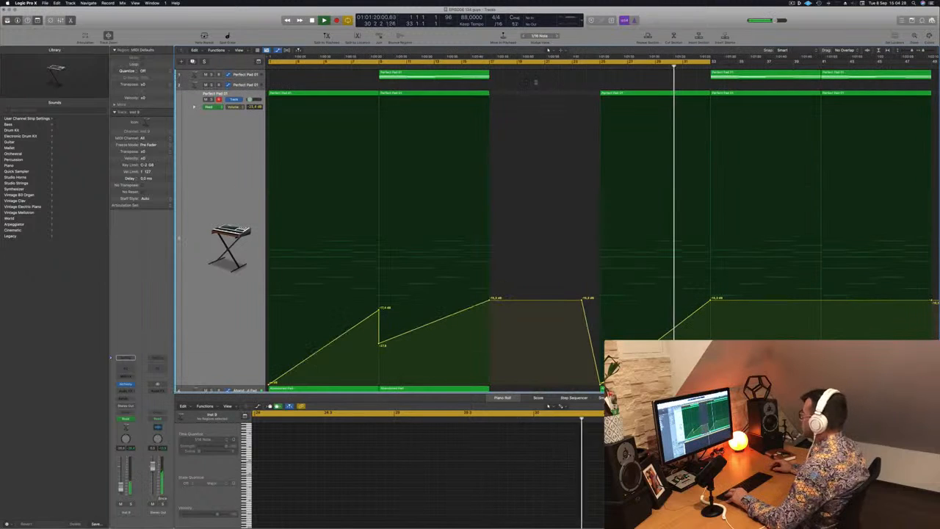
{"action": "key", "text": "super+Left"}
{"action": "key", "text": "super+Up"}
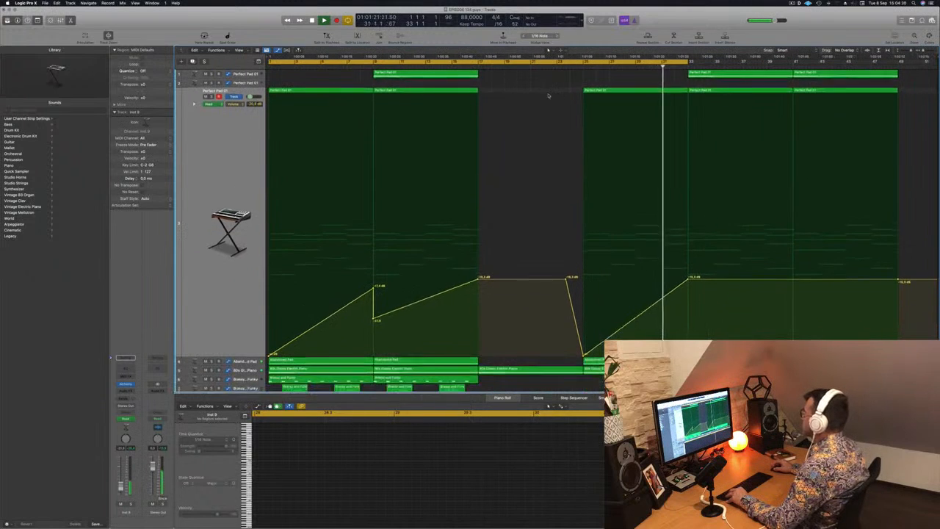
- Replay from just before bar 25 and extend the cycle range's end to bar 49
{"action": "key", "text": "super+Up"}
{"action": "key", "text": "super+Up"}
{"action": "key", "text": "super+Up"}
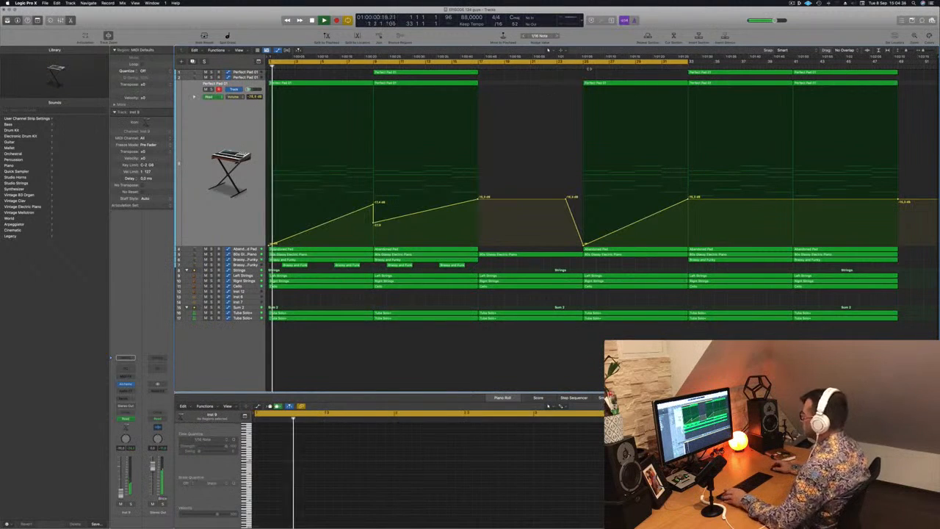
{"action": "left_click", "coordinate": [571, 67]}
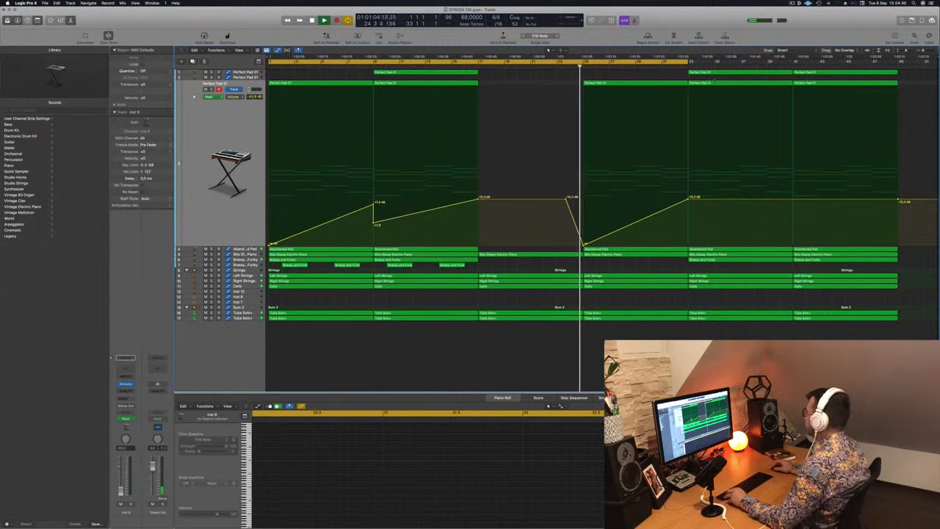
{"action": "left_click_drag", "start_coordinate": [689, 61], "coordinate": [897, 80]}
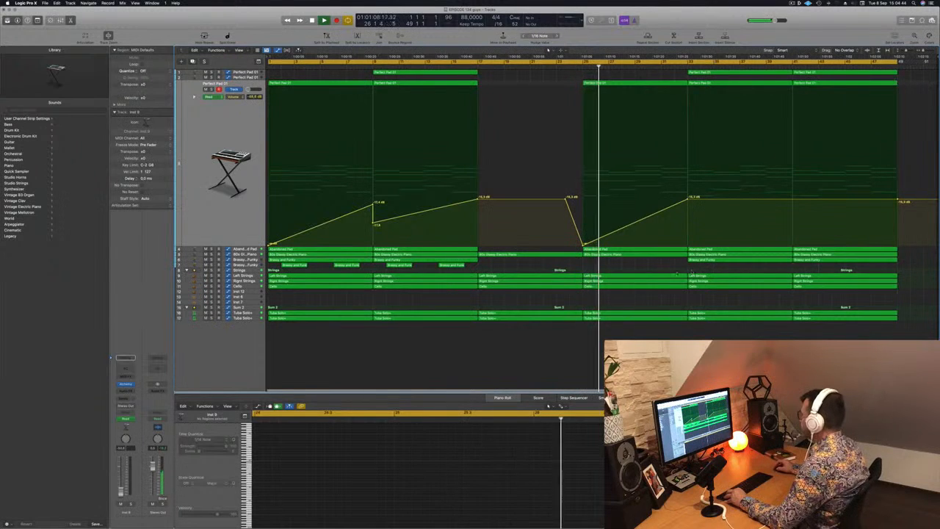
- Cut the Strings volume automation straight down to silence at bar 33, right after the peak of its rise
{"action": "left_click", "coordinate": [677, 271]}
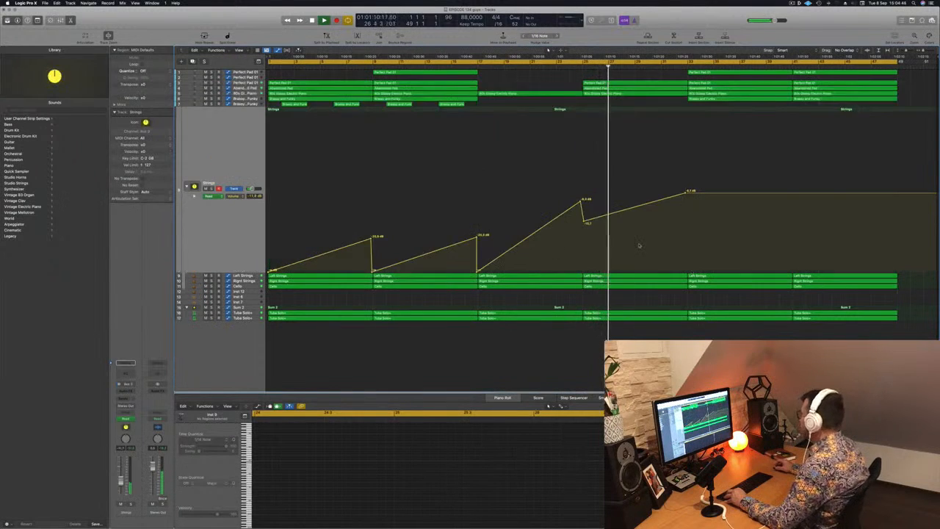
{"action": "left_click", "coordinate": [685, 192]}
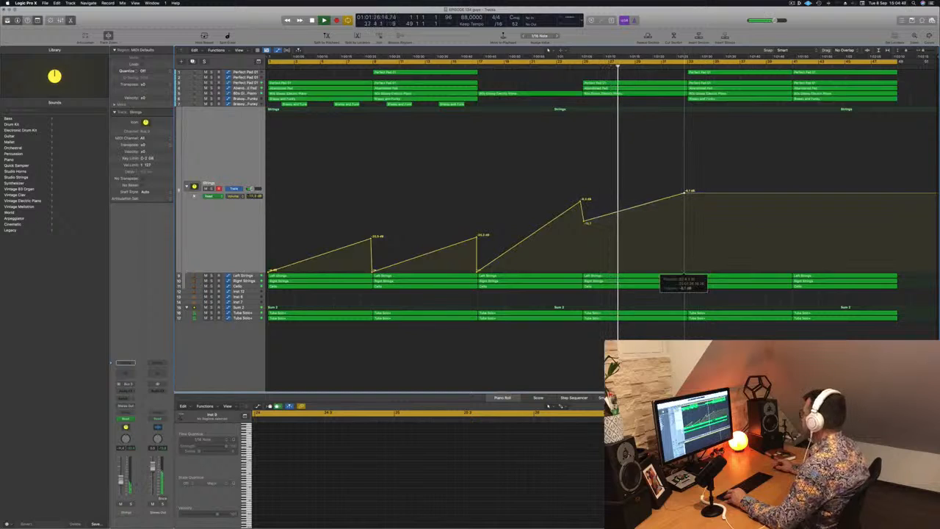
{"action": "left_click_drag", "start_coordinate": [686, 192], "coordinate": [687, 272]}
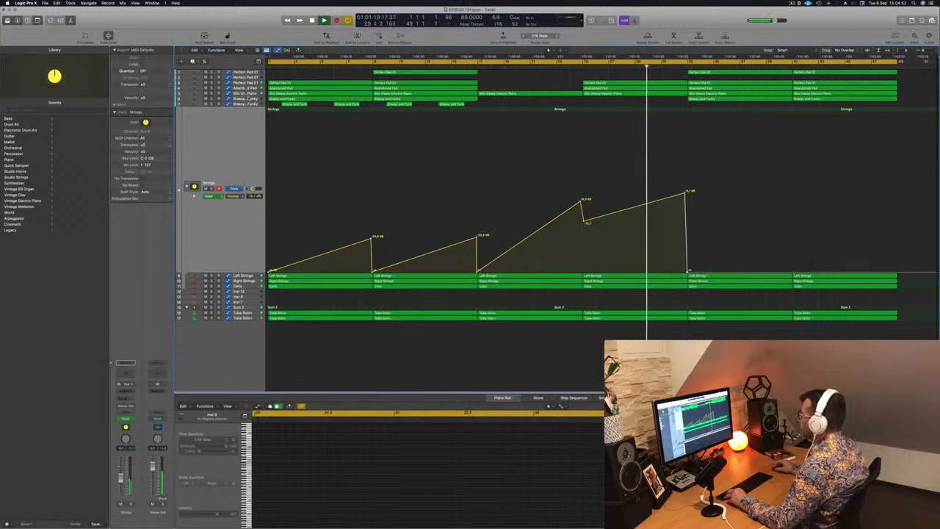
- Drop the third track's Perfect Pad 01 volume automation to silence at bar 33, fade it back in by bar 41, and replay from bar 33
{"action": "key", "text": "Up"}
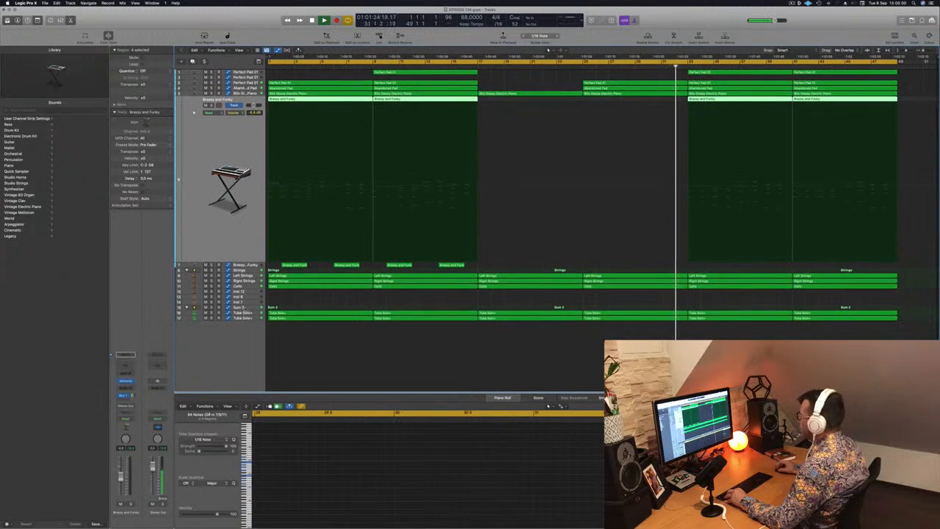
{"action": "left_click", "coordinate": [244, 308]}
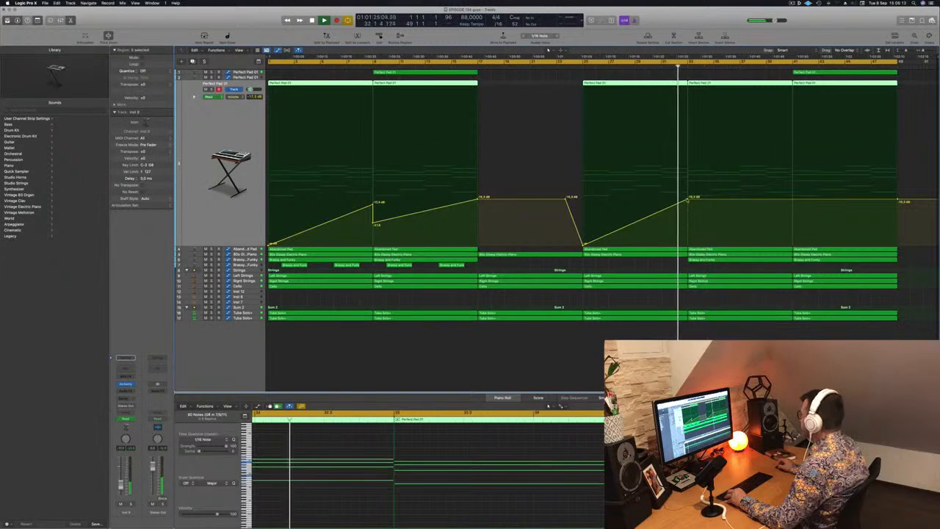
{"action": "left_click", "coordinate": [689, 200]}
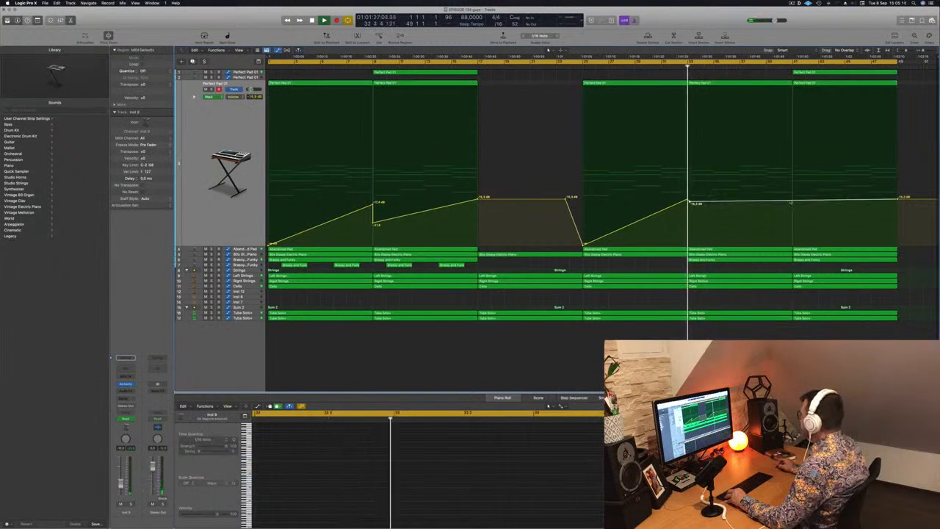
{"action": "left_click_drag", "start_coordinate": [692, 203], "coordinate": [692, 246]}
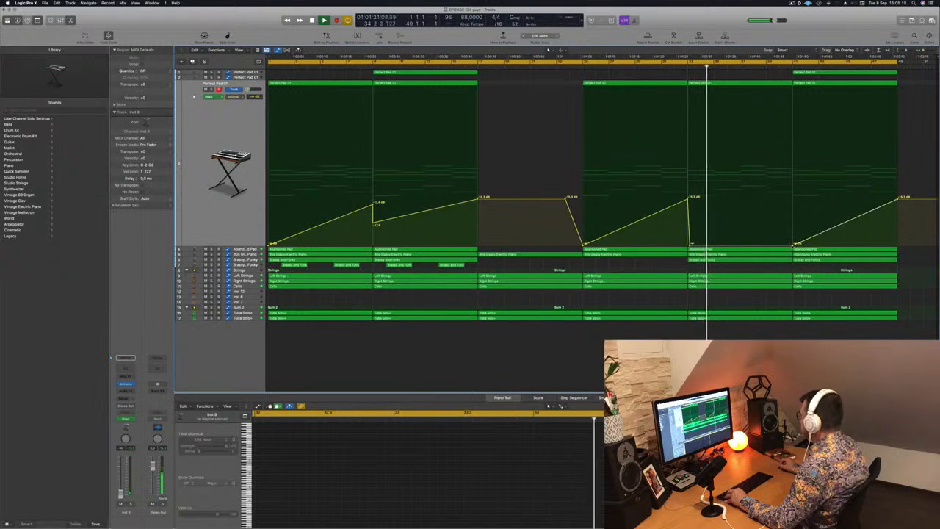
{"action": "left_click_drag", "start_coordinate": [793, 245], "coordinate": [792, 198]}
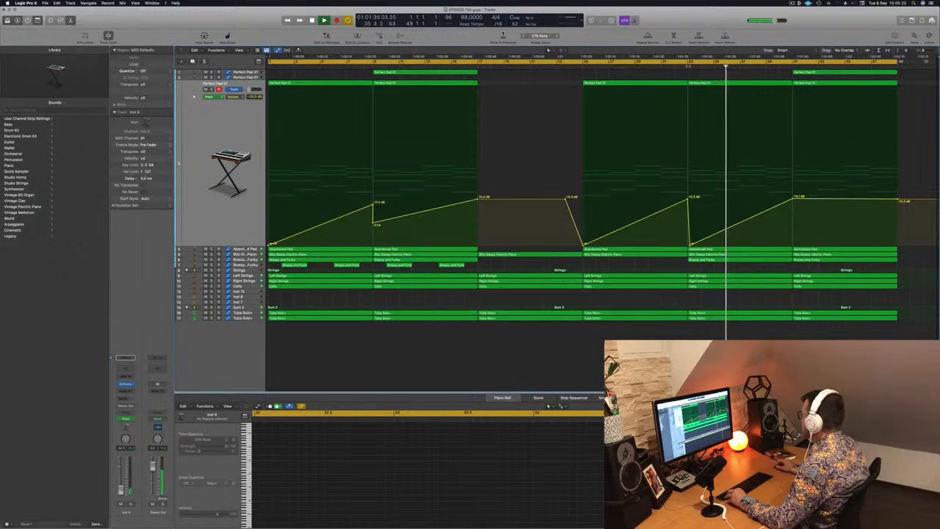
{"action": "left_click", "coordinate": [689, 66]}
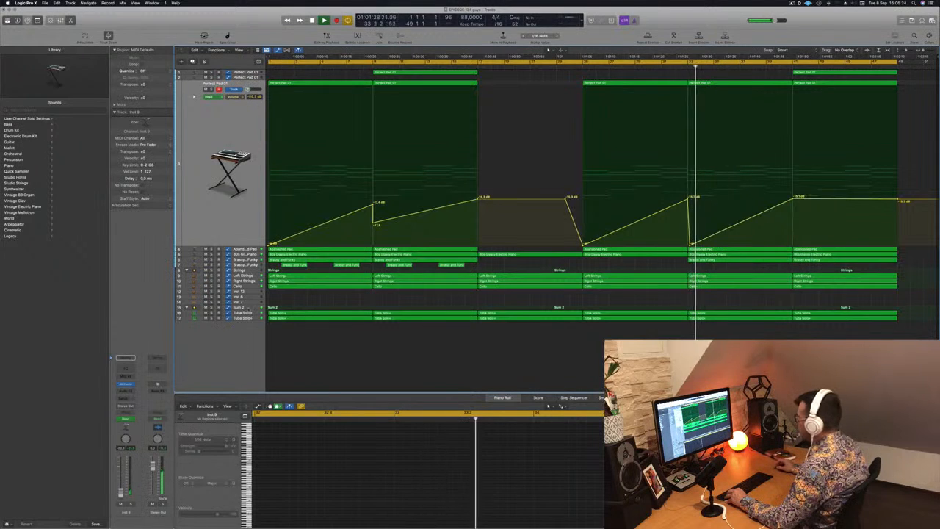
- Cut the Sum 2 volume automation to silence at bar 33 and hold it there until bar 49
{"action": "left_click", "coordinate": [248, 309]}
{"action": "left_click_drag", "start_coordinate": [740, 231], "coordinate": [895, 310]}
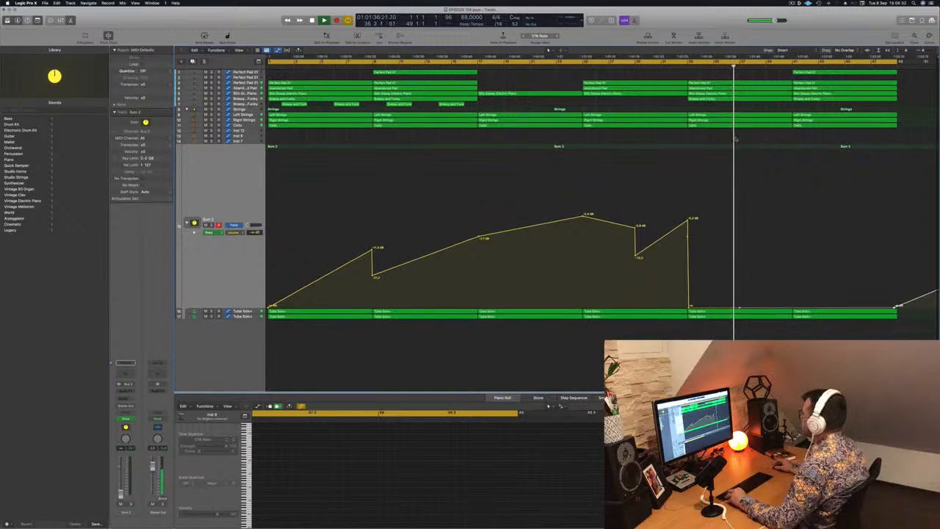
{"action": "scroll", "coordinate": [532, 140], "scroll_direction": "up", "scroll_amount": 5}
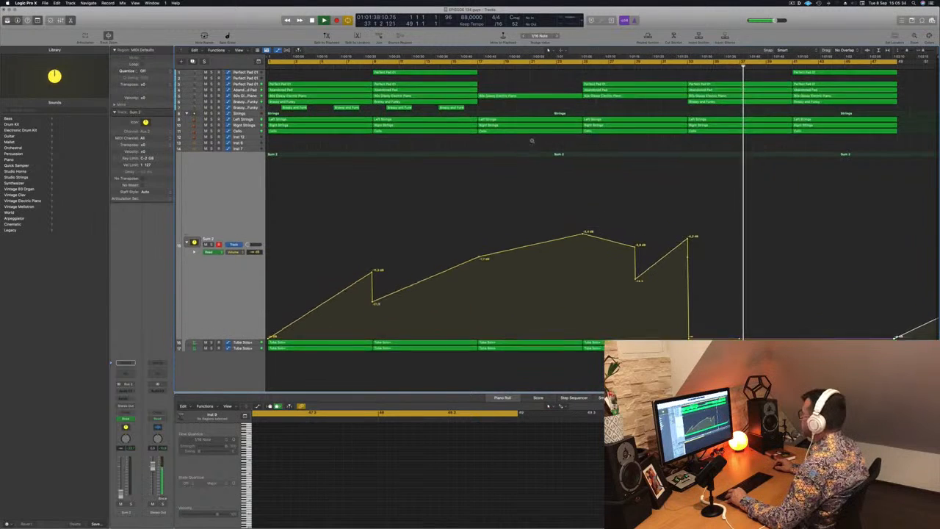
{"action": "scroll", "coordinate": [533, 142], "scroll_direction": "down", "scroll_amount": 3}
{"action": "scroll", "coordinate": [533, 142], "scroll_direction": "up", "scroll_amount": 4}
{"action": "scroll", "coordinate": [533, 142], "scroll_direction": "up", "scroll_amount": 1}
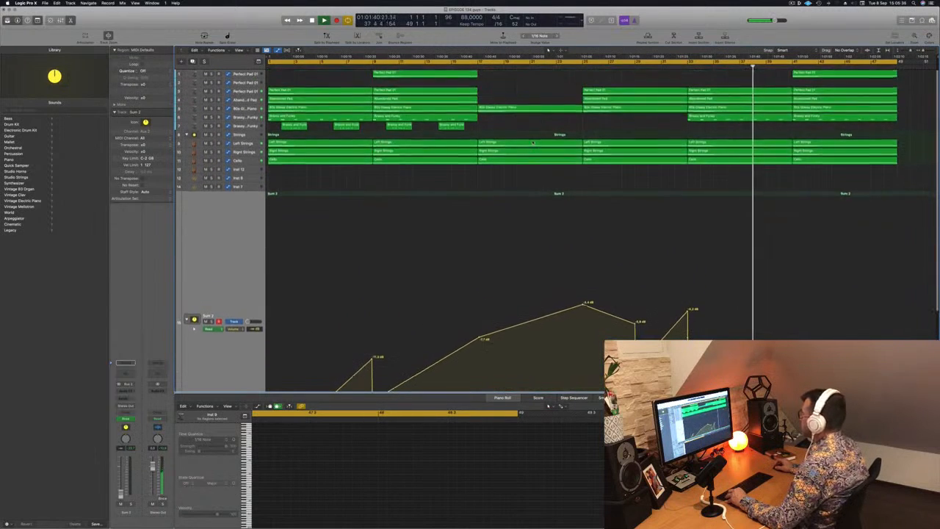